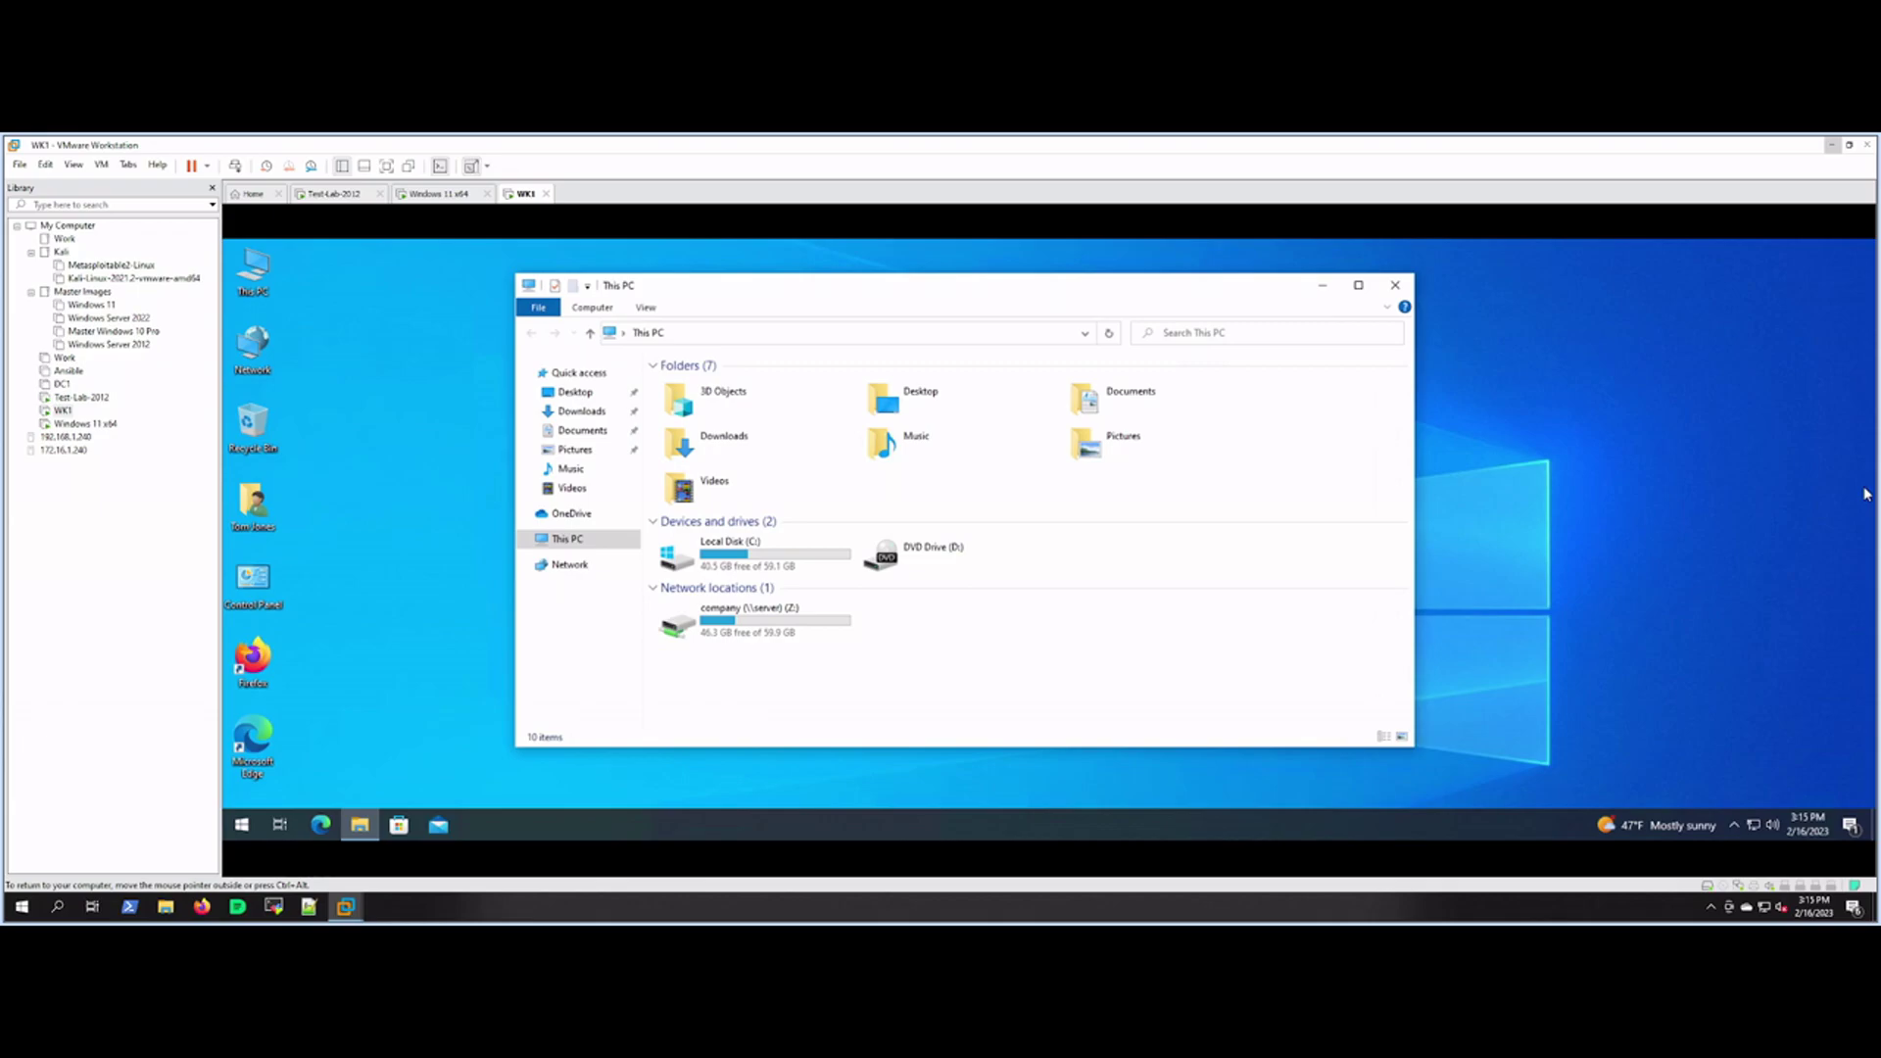
Step: Close This PC, glance at the Test-Lab-2012 machine, then reopen This PC on WK1
left_click(1395, 285)
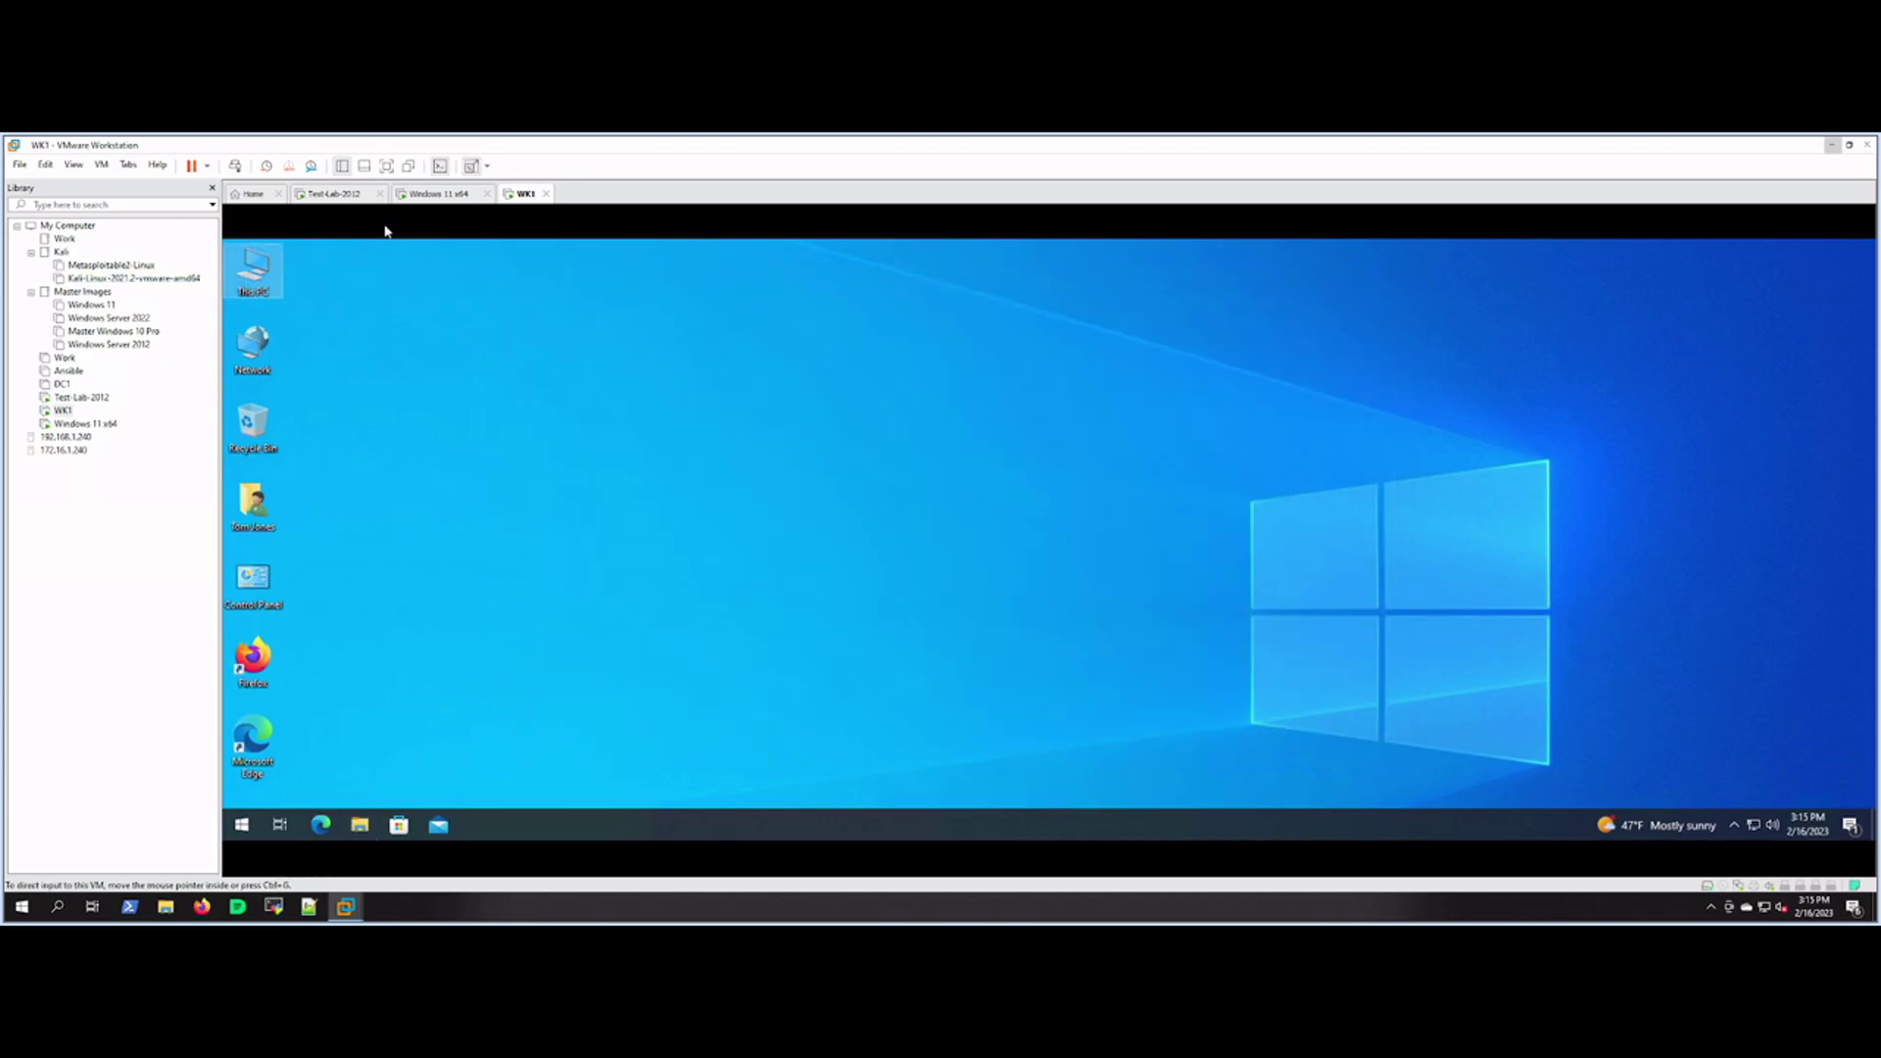
left_click(416, 205)
key("ctrl+shift+Tab")
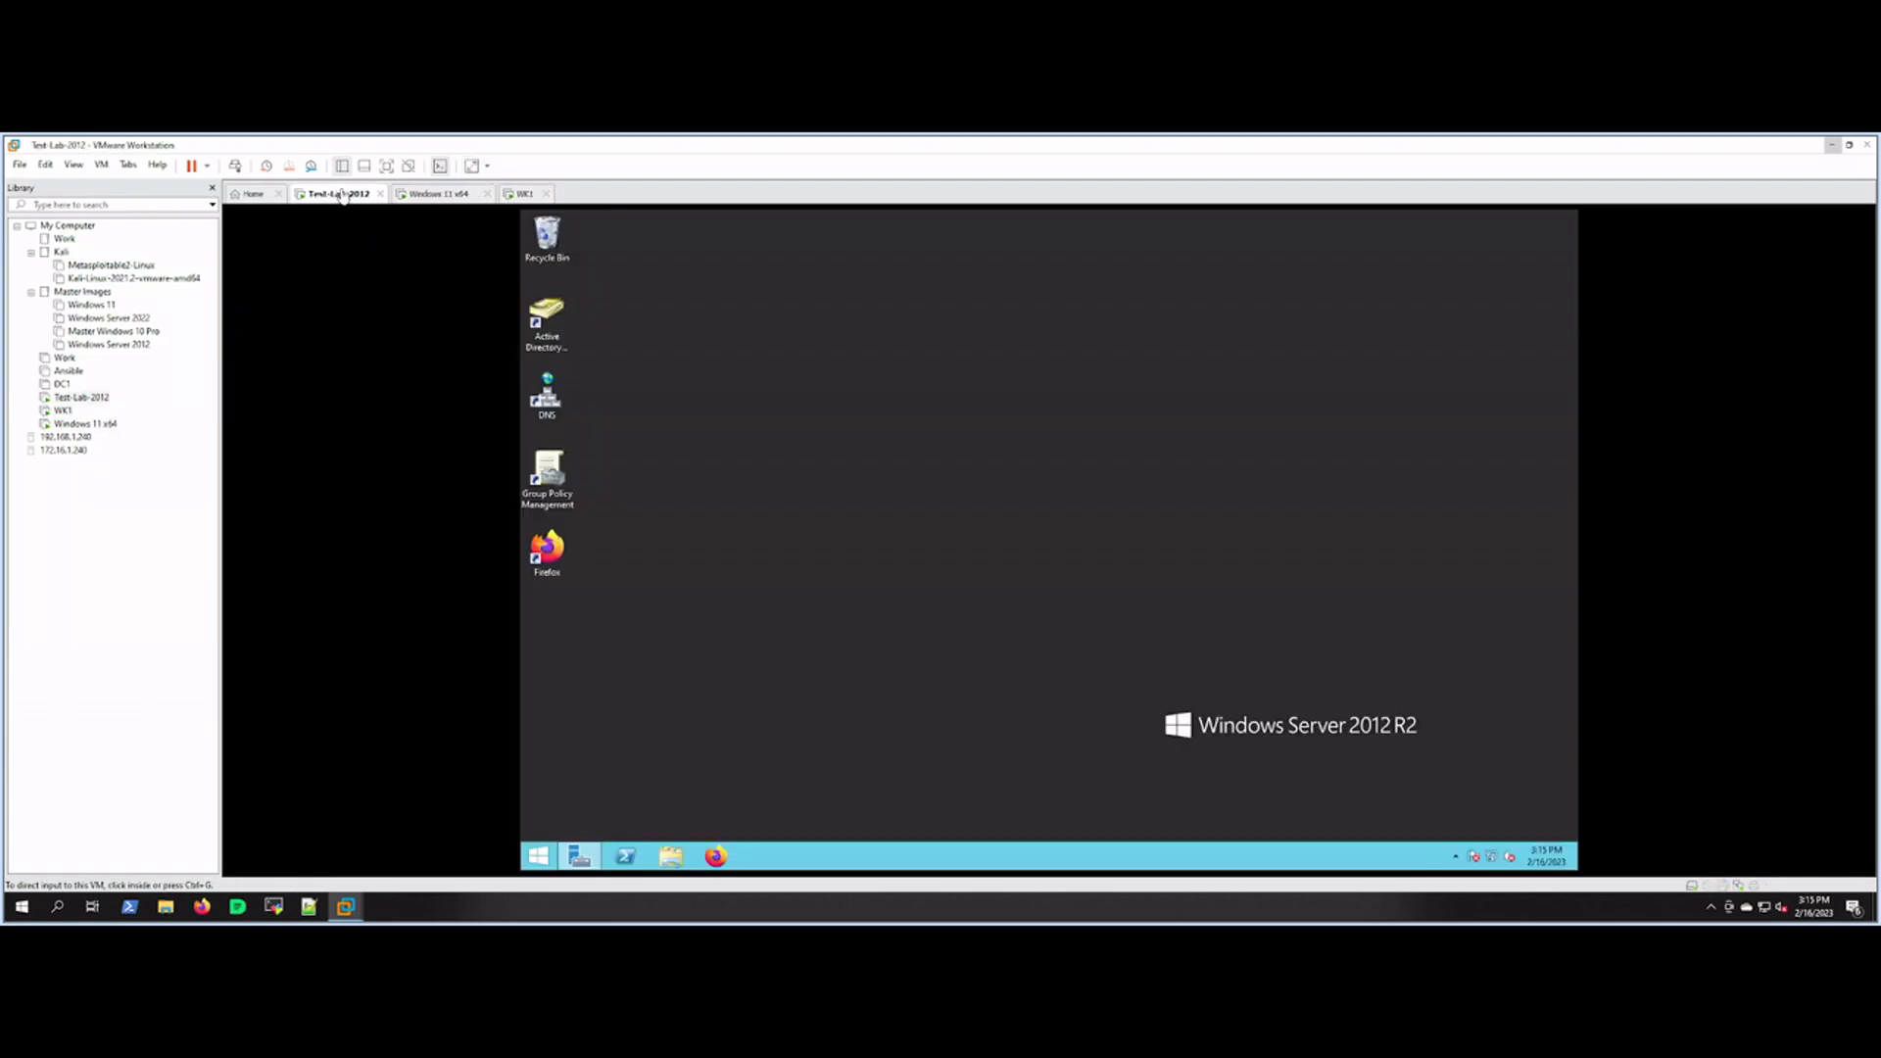
left_click(523, 194)
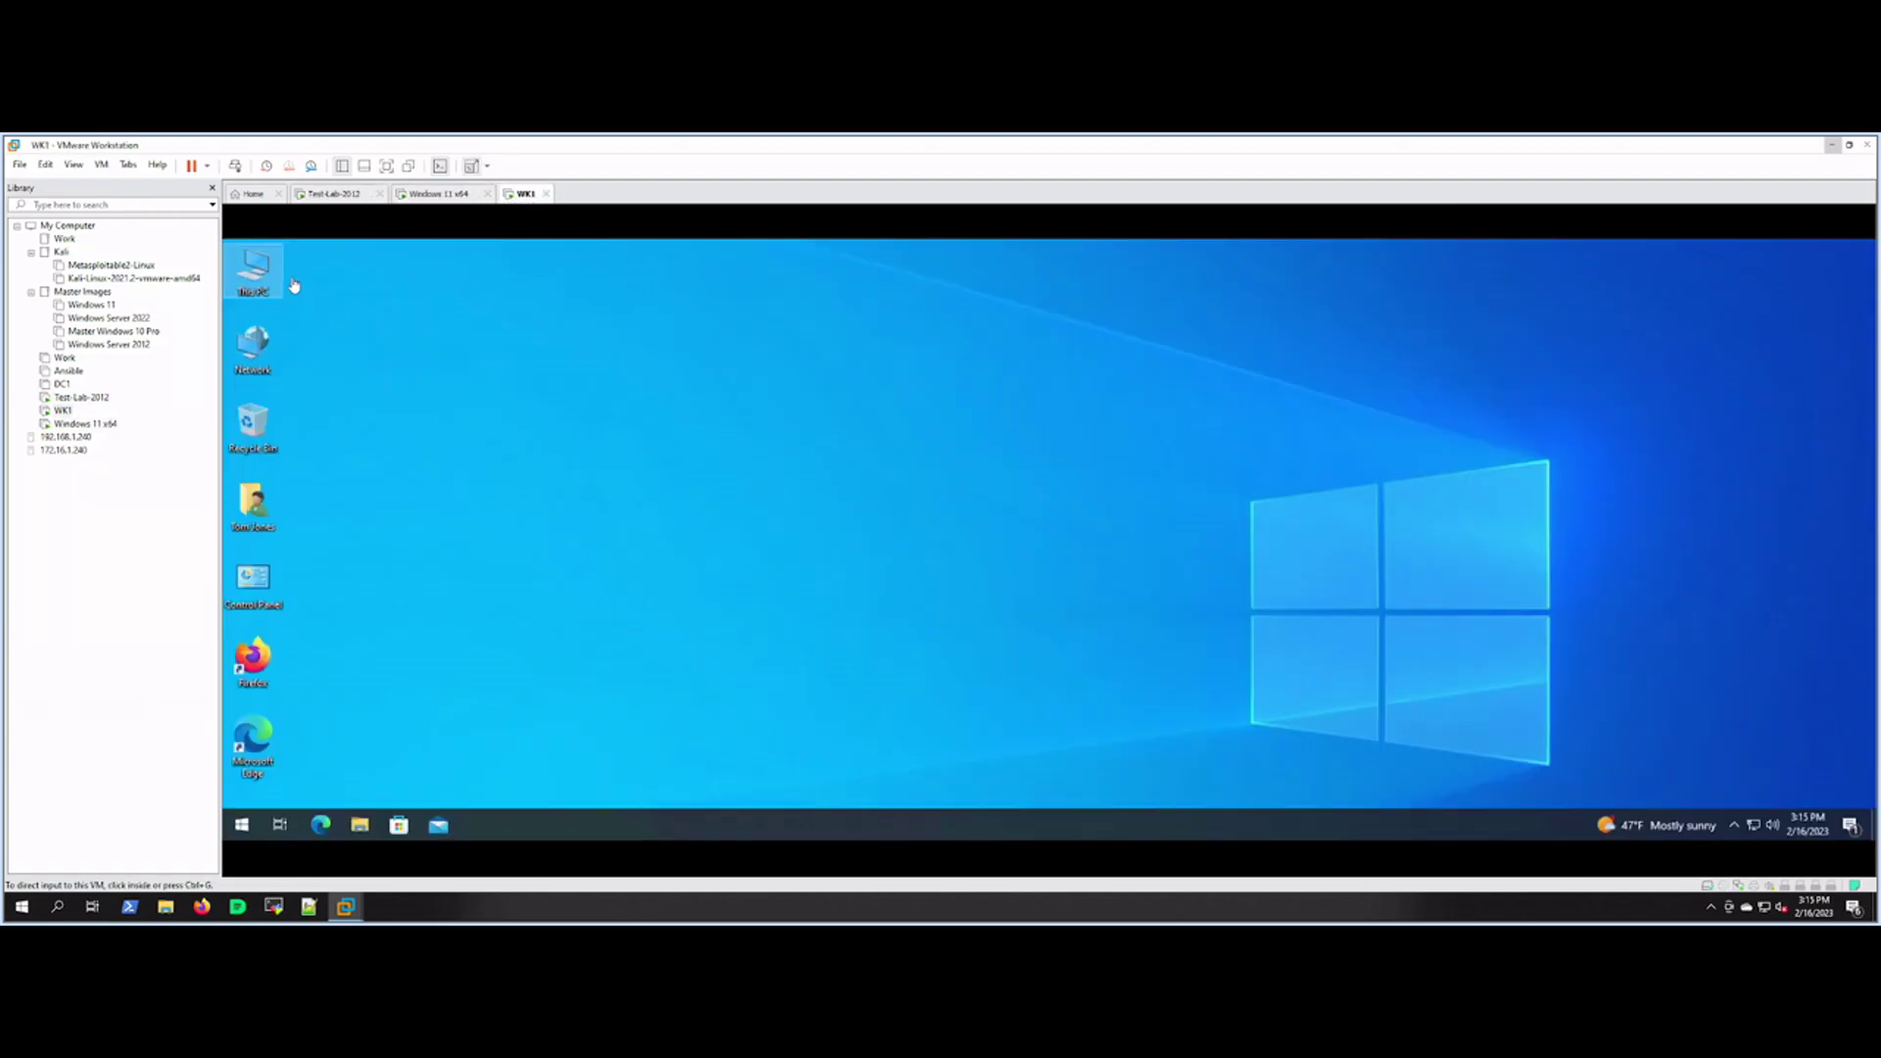
left_click(259, 279)
left_click(476, 372)
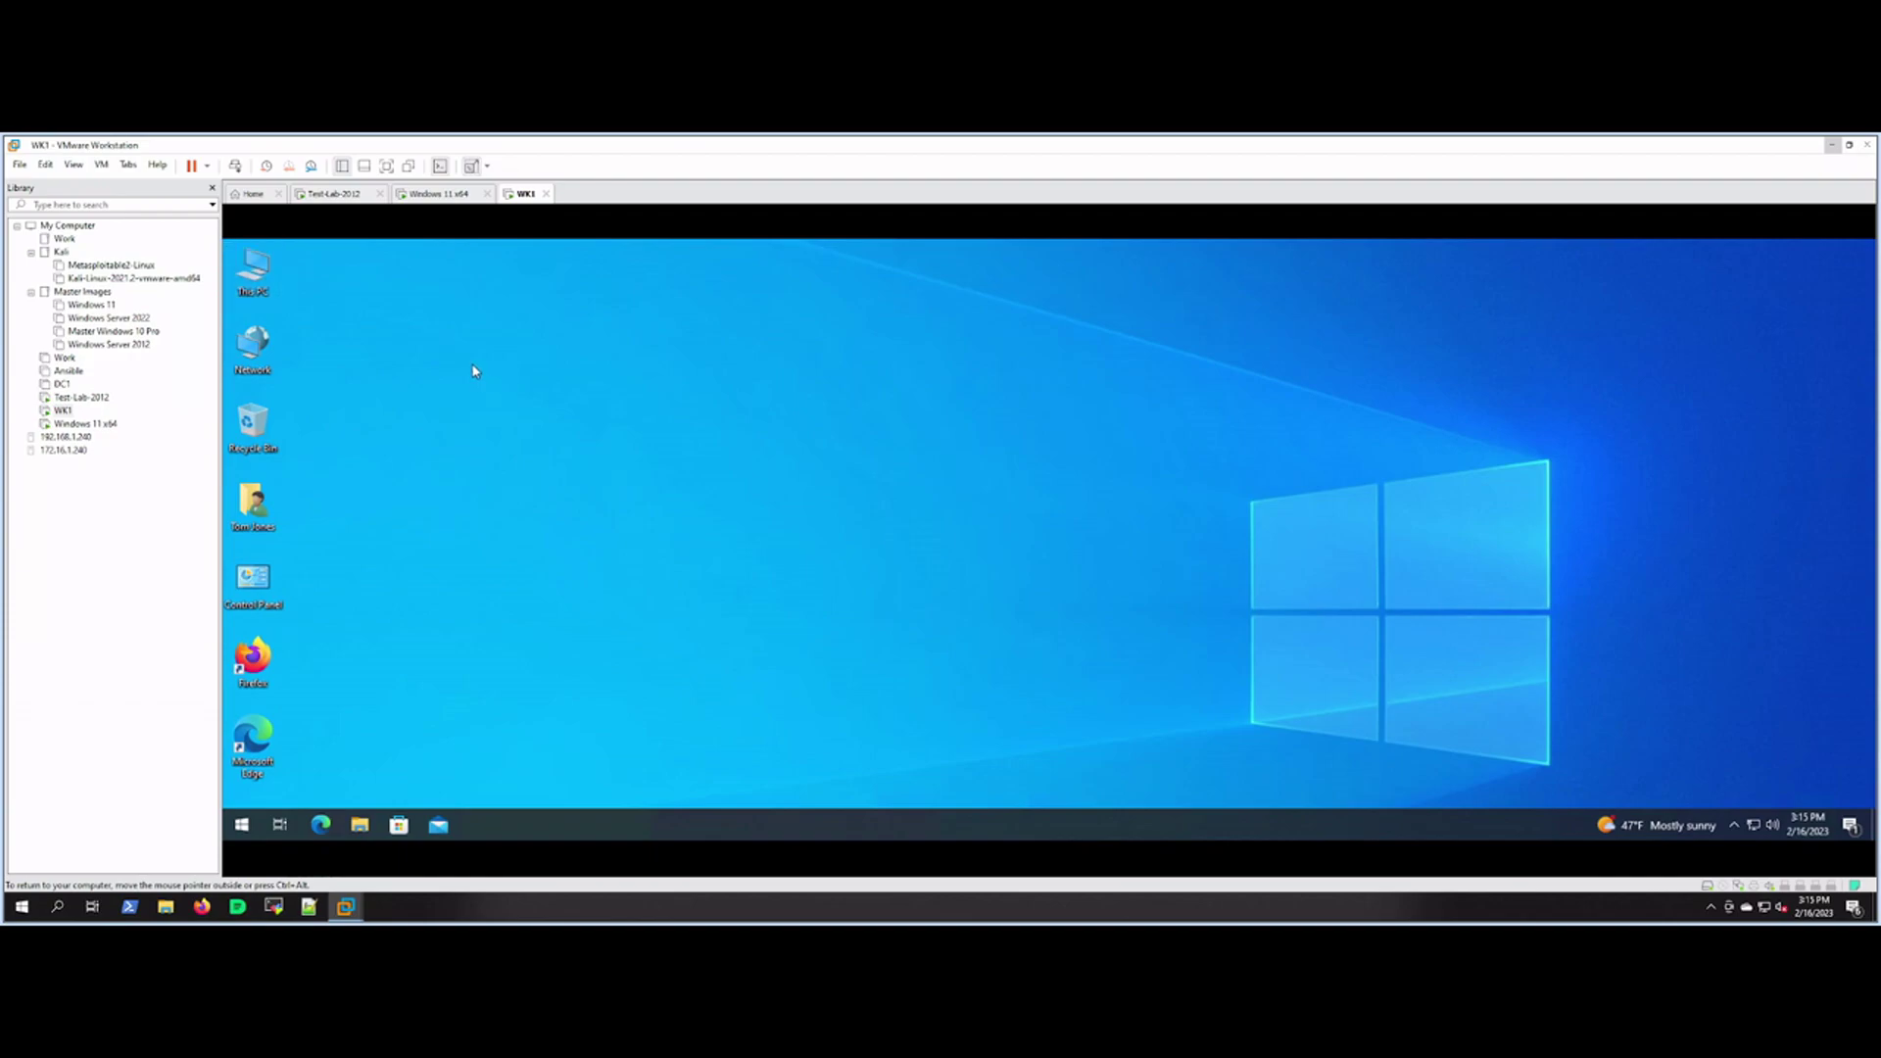
double_click(271, 289)
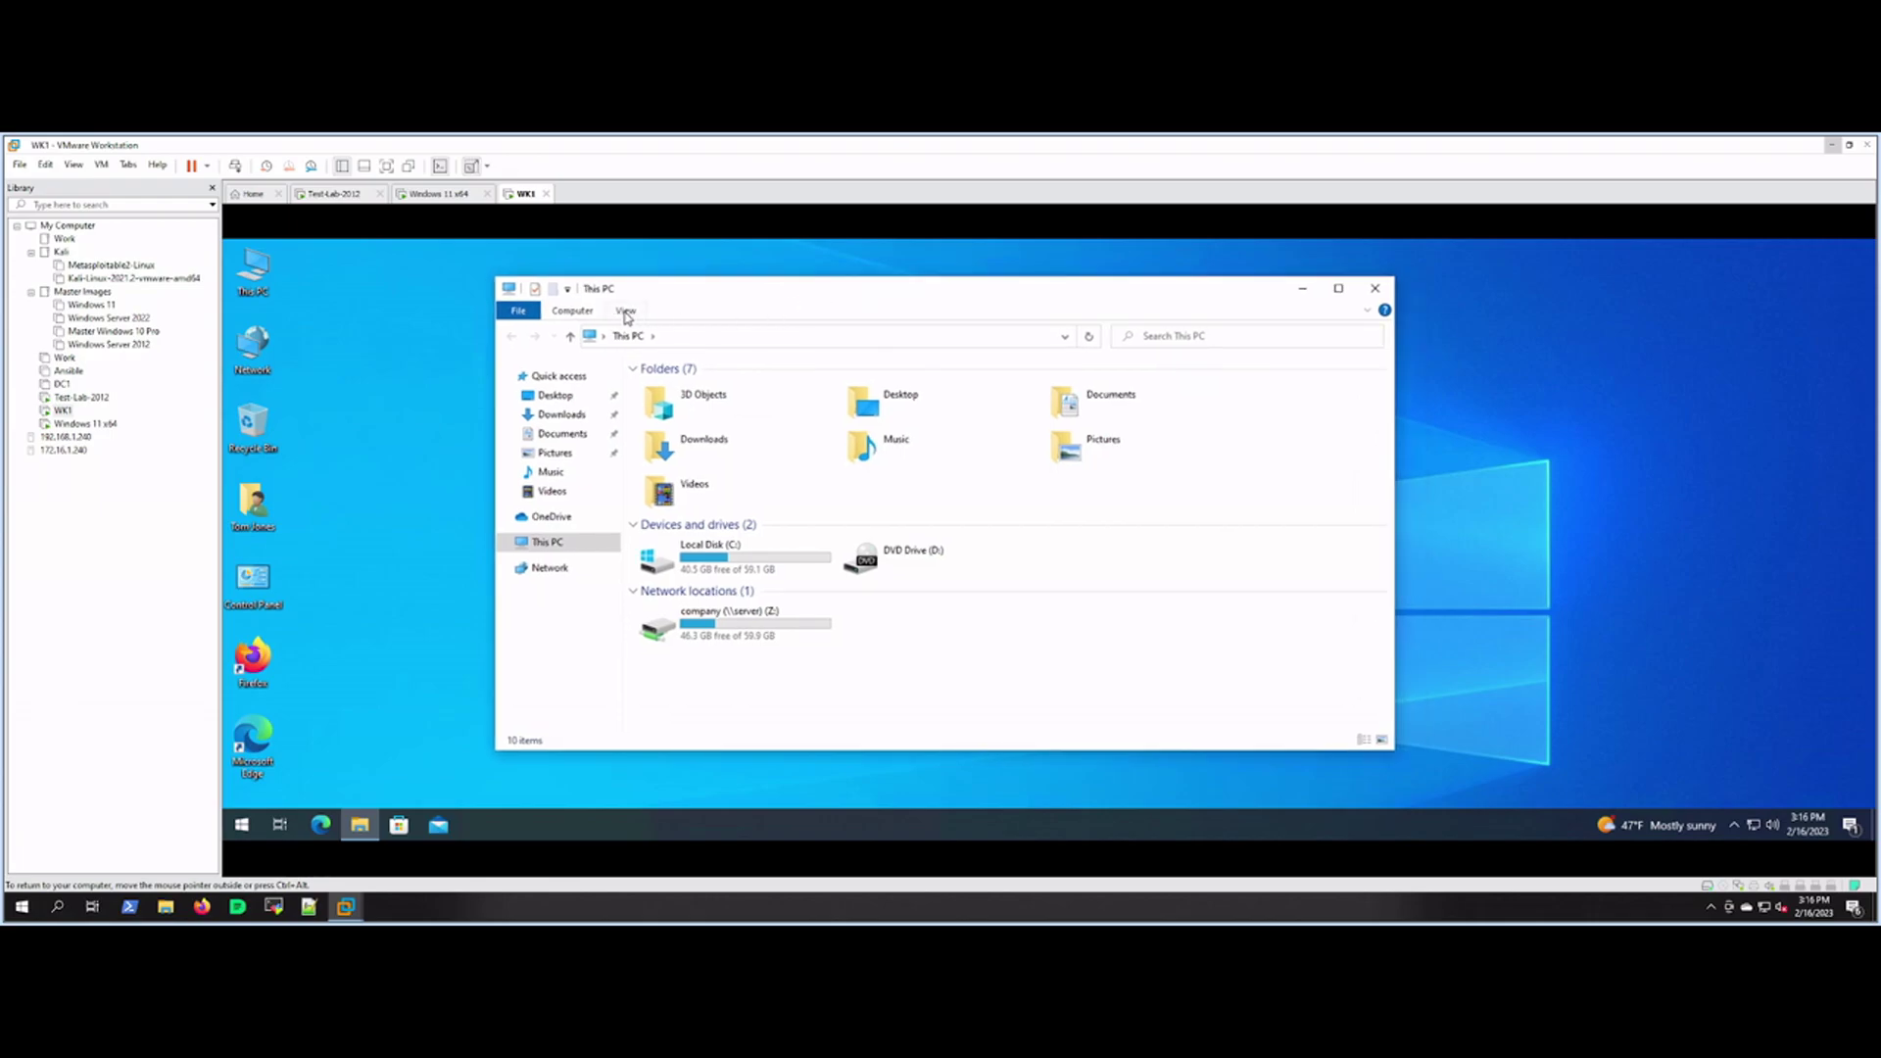
Step: Start Map network drive from the Computer tab, keeping Y: as the drive letter
left_click(574, 311)
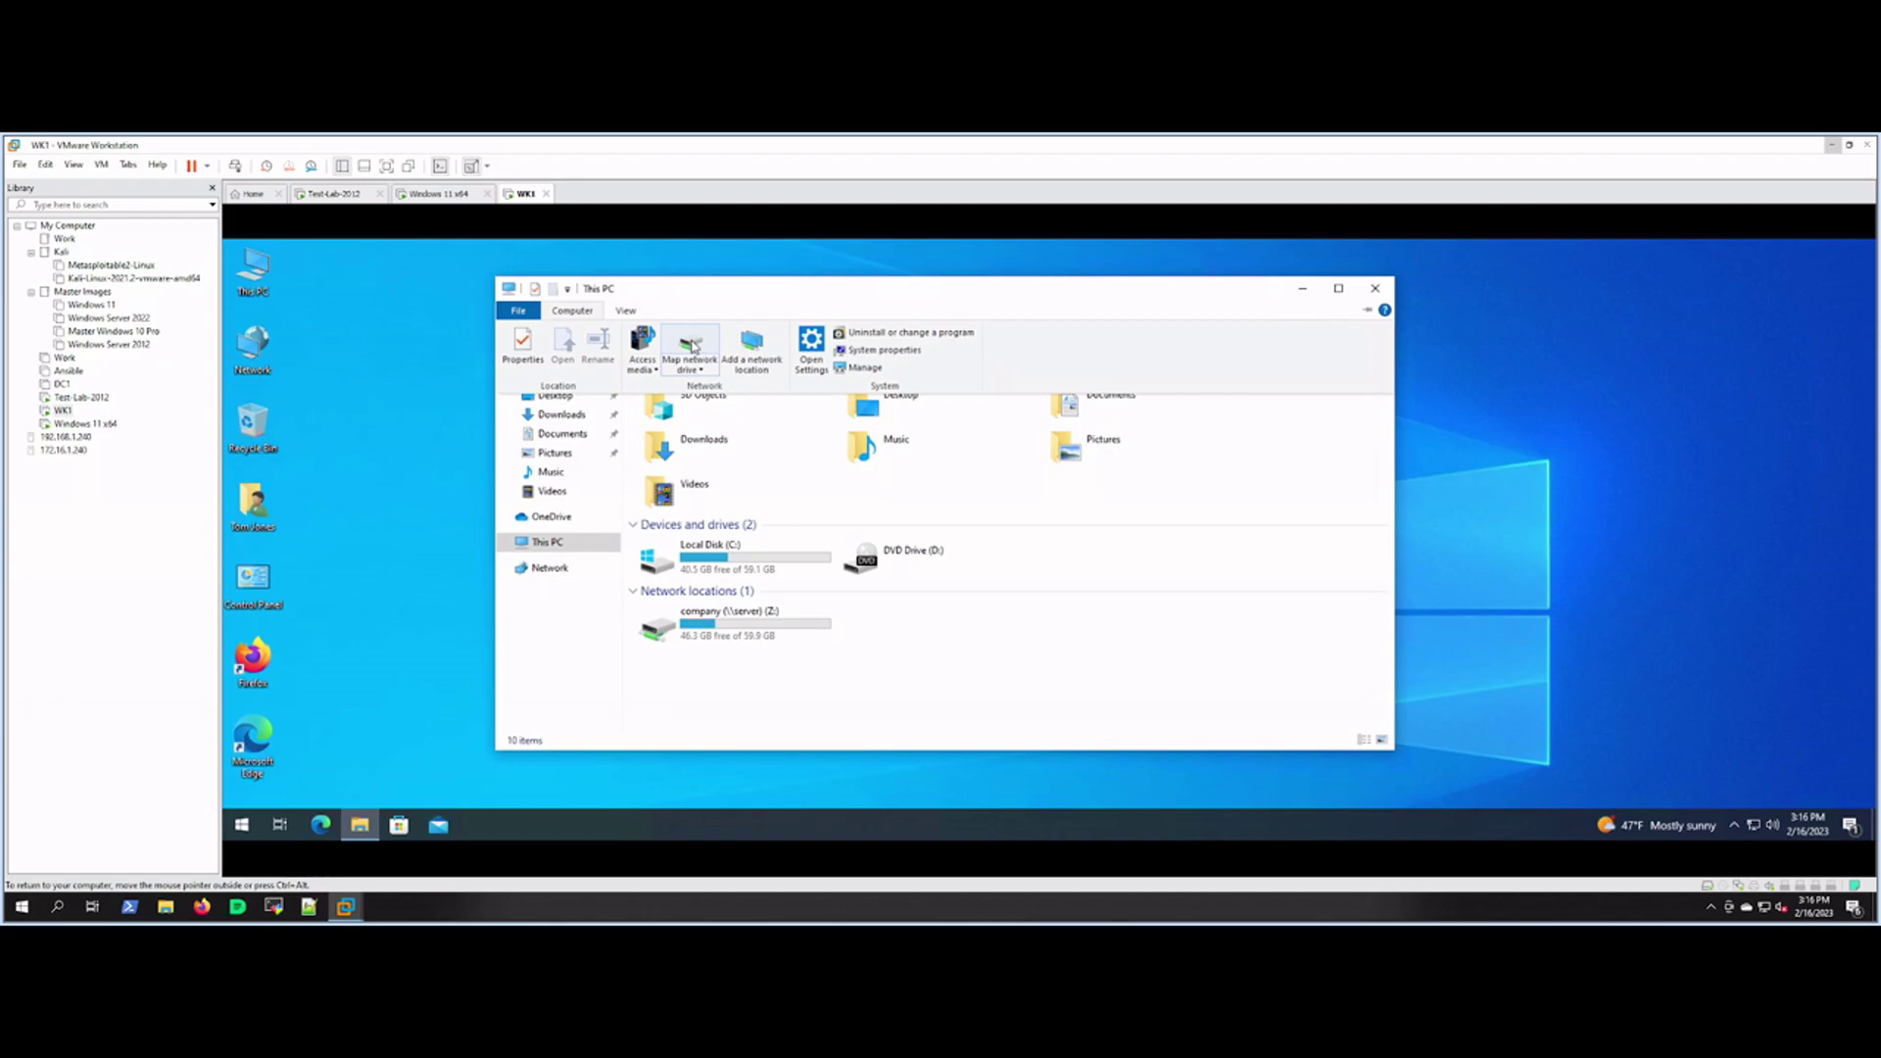
left_click(723, 364)
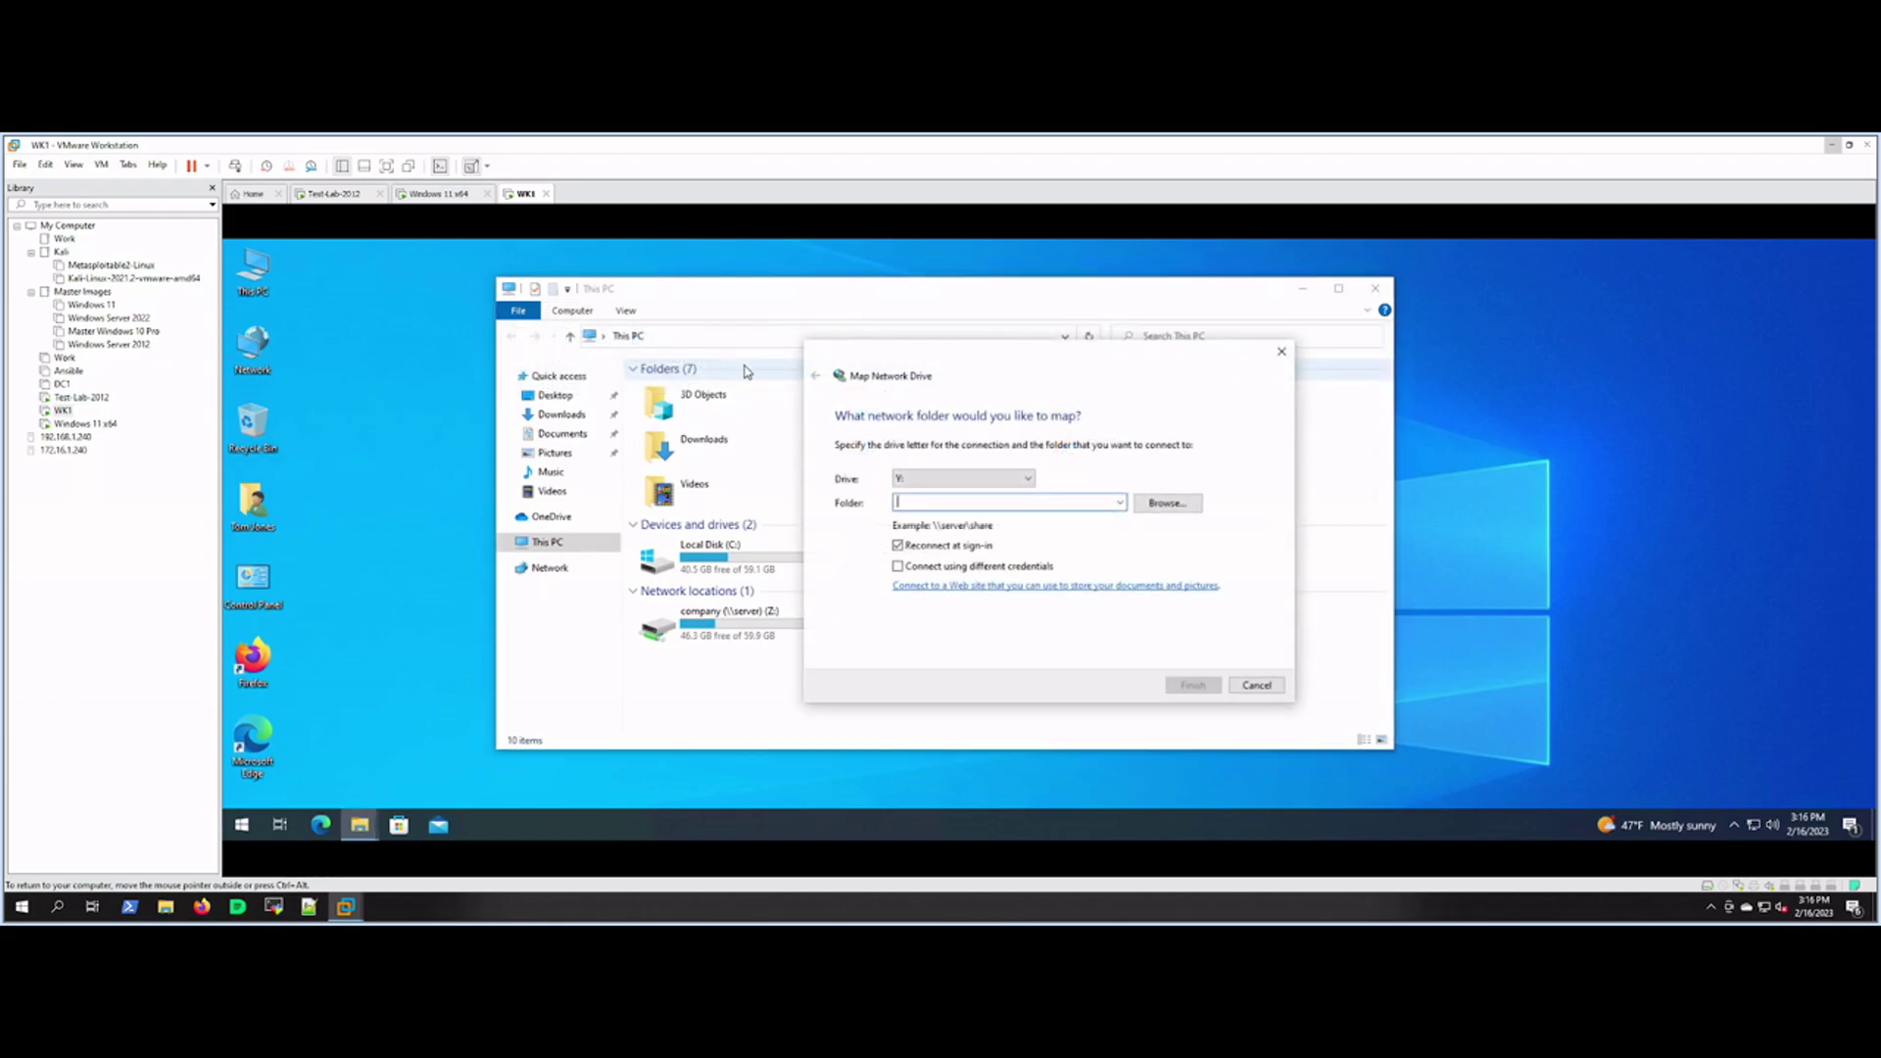
left_click(921, 480)
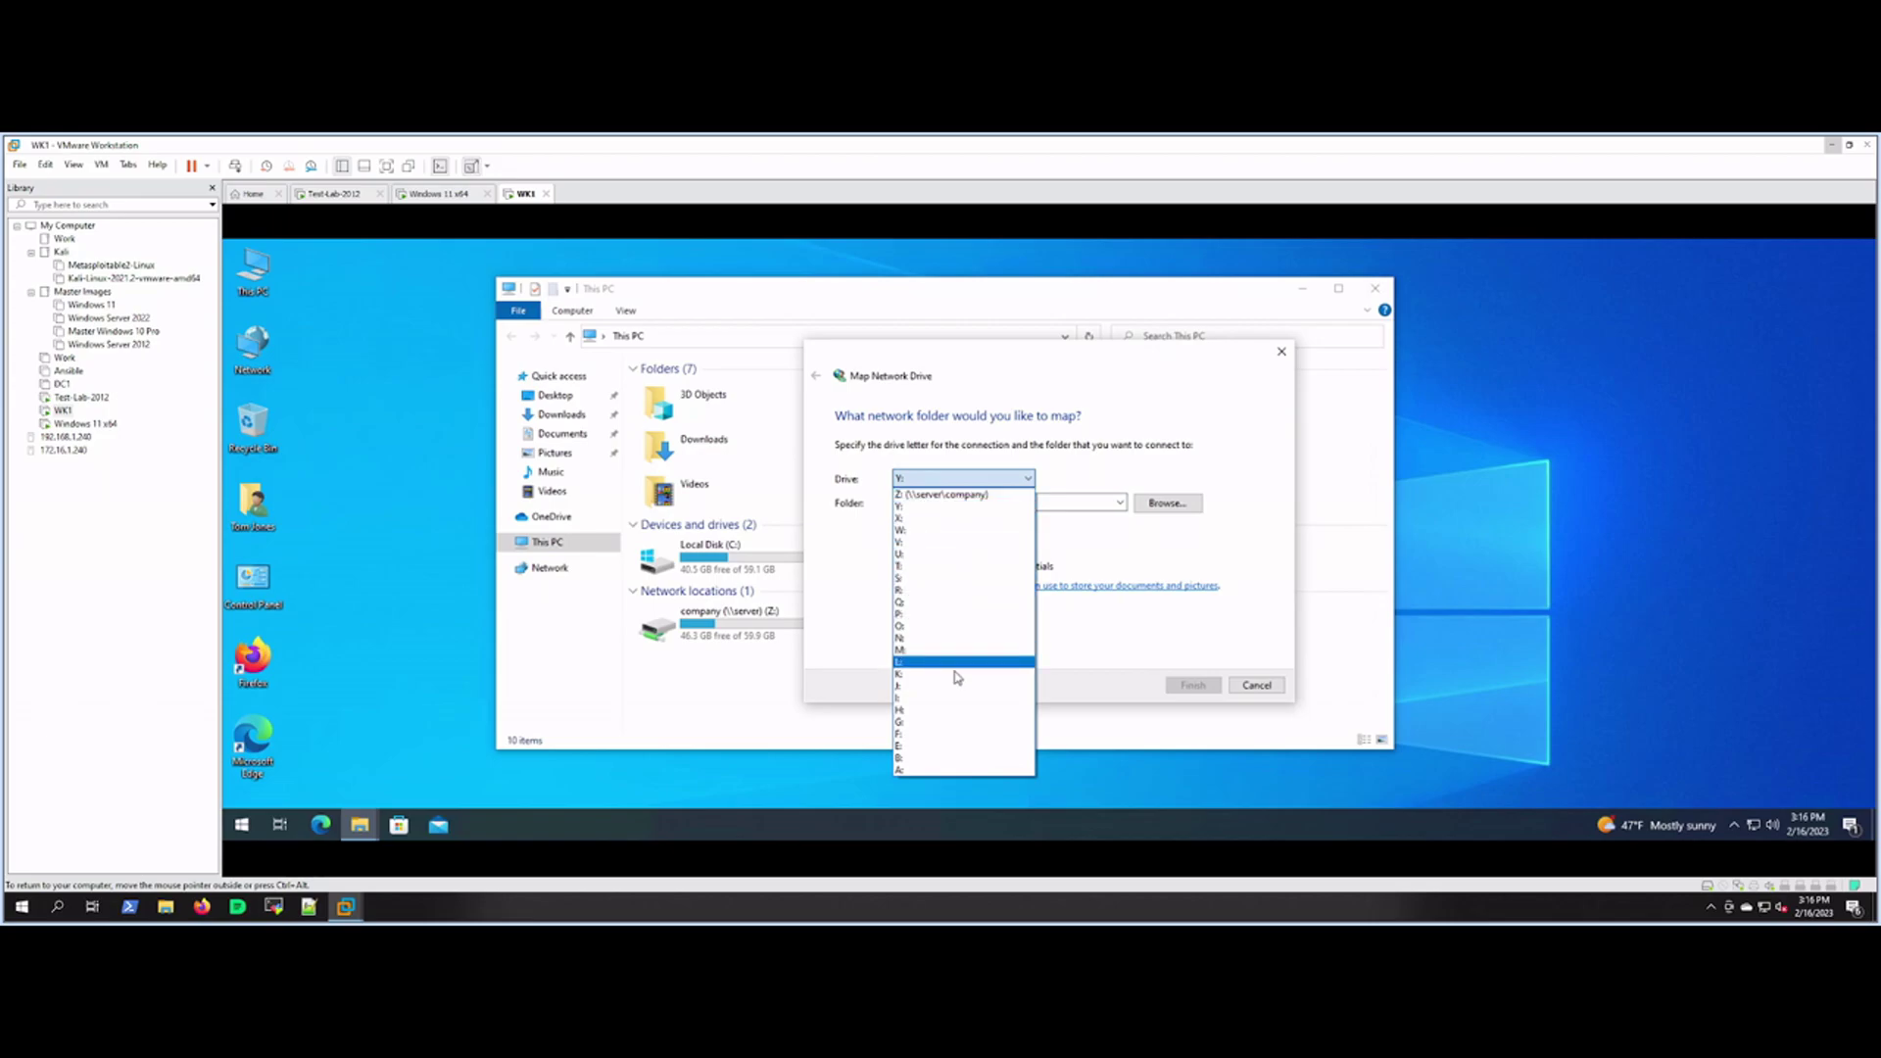
left_click(931, 507)
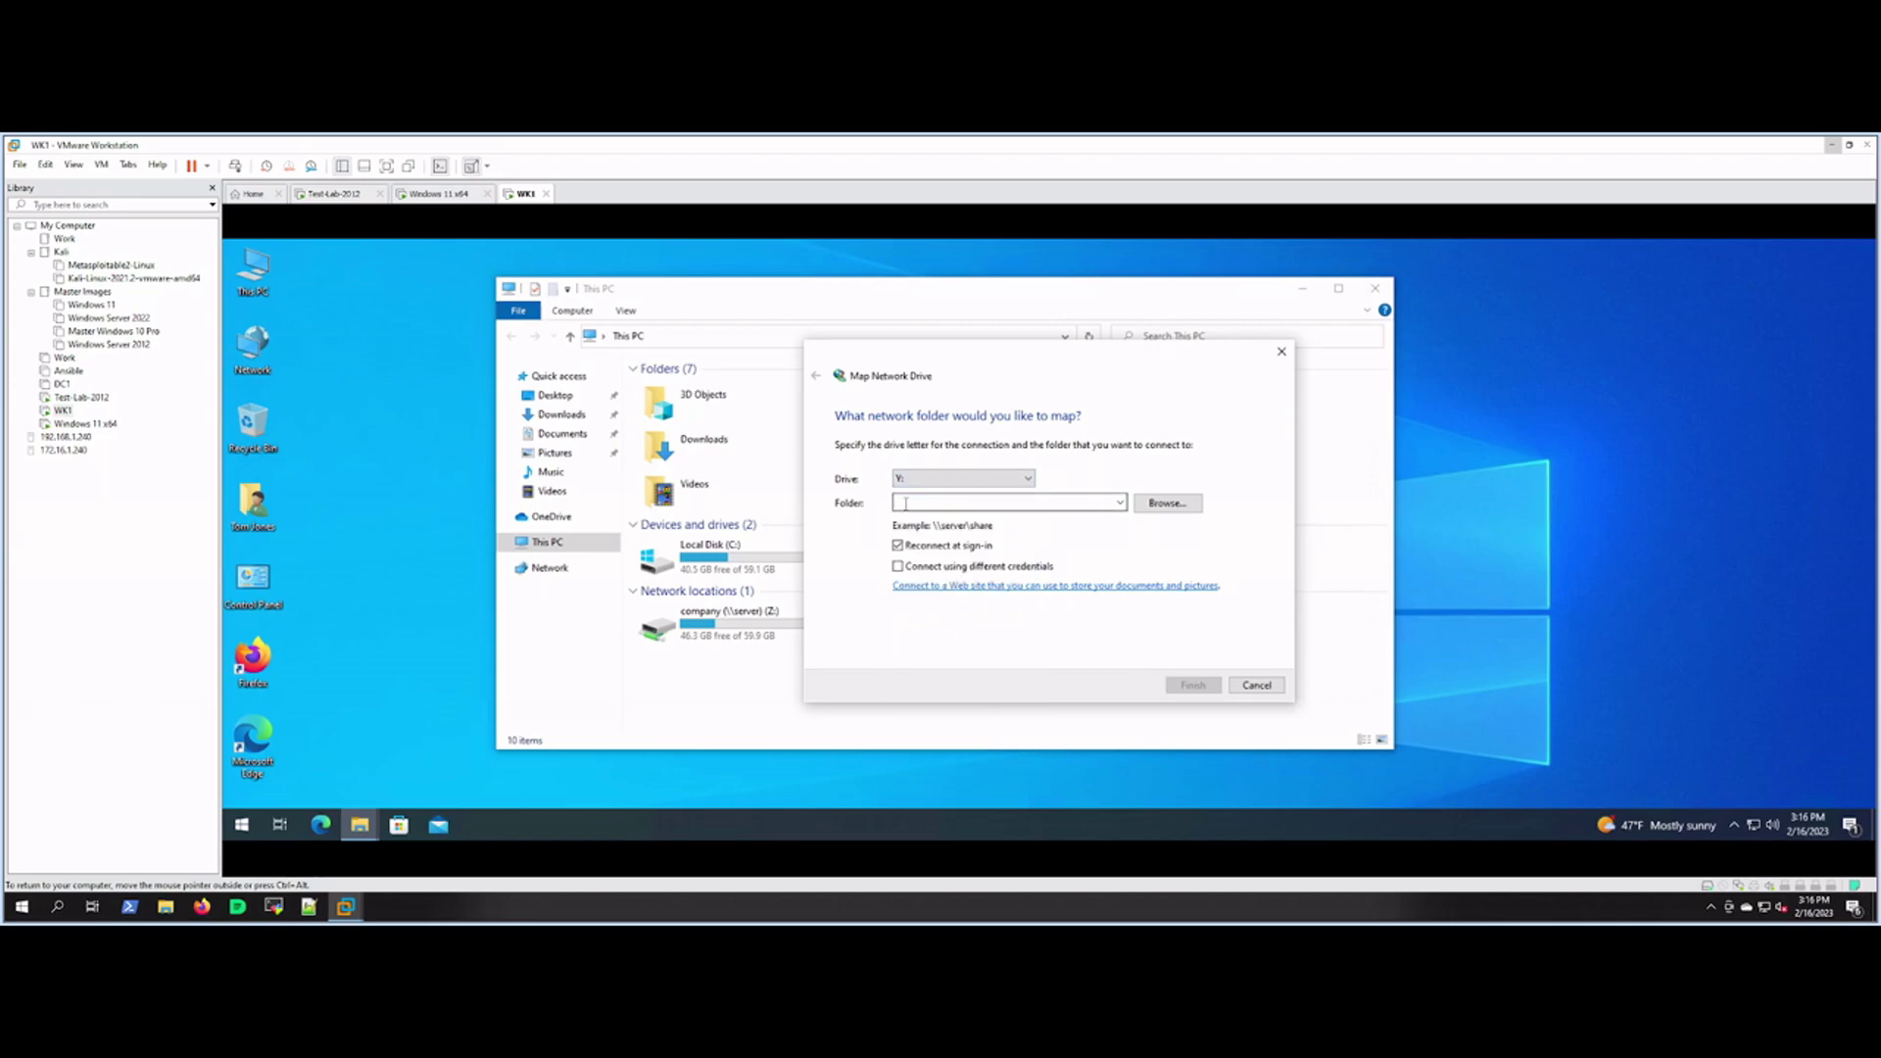
Step: Browse to SERVER and choose the Home share as the folder to map
left_click(1191, 504)
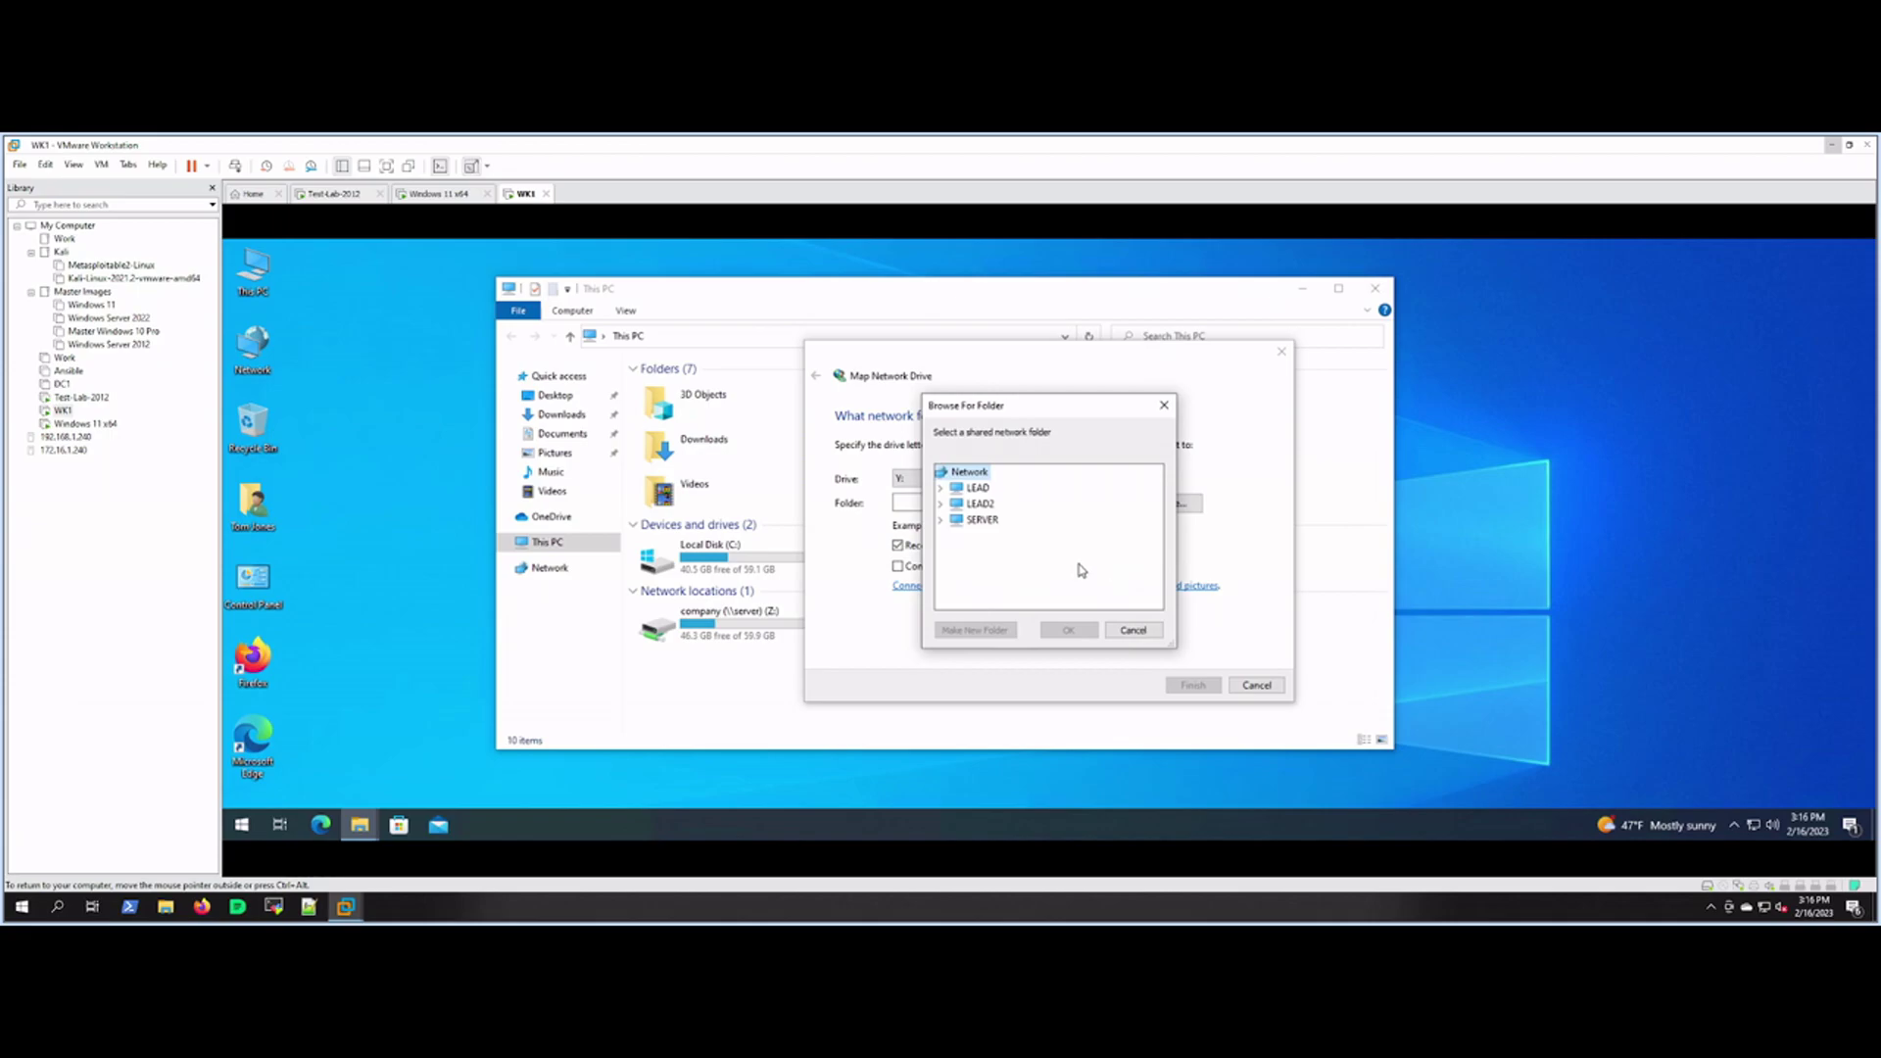
left_click(941, 520)
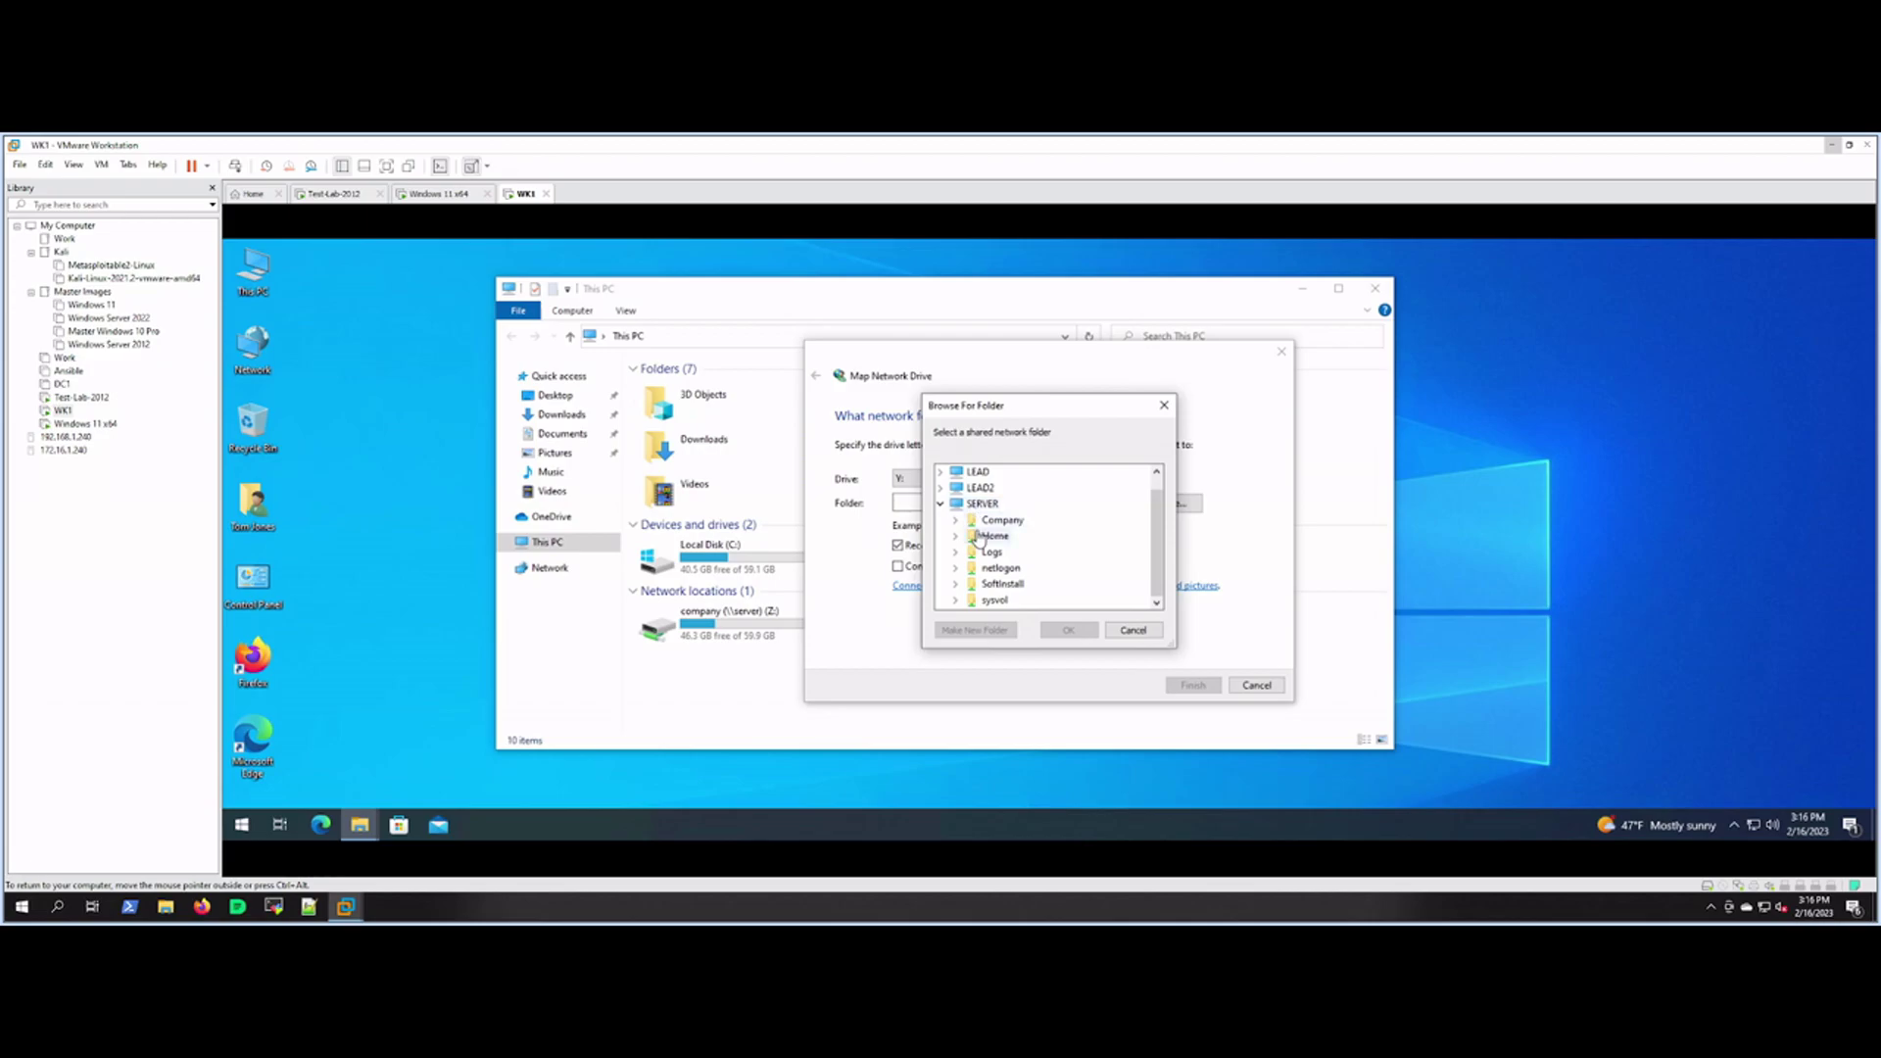
left_click(979, 539)
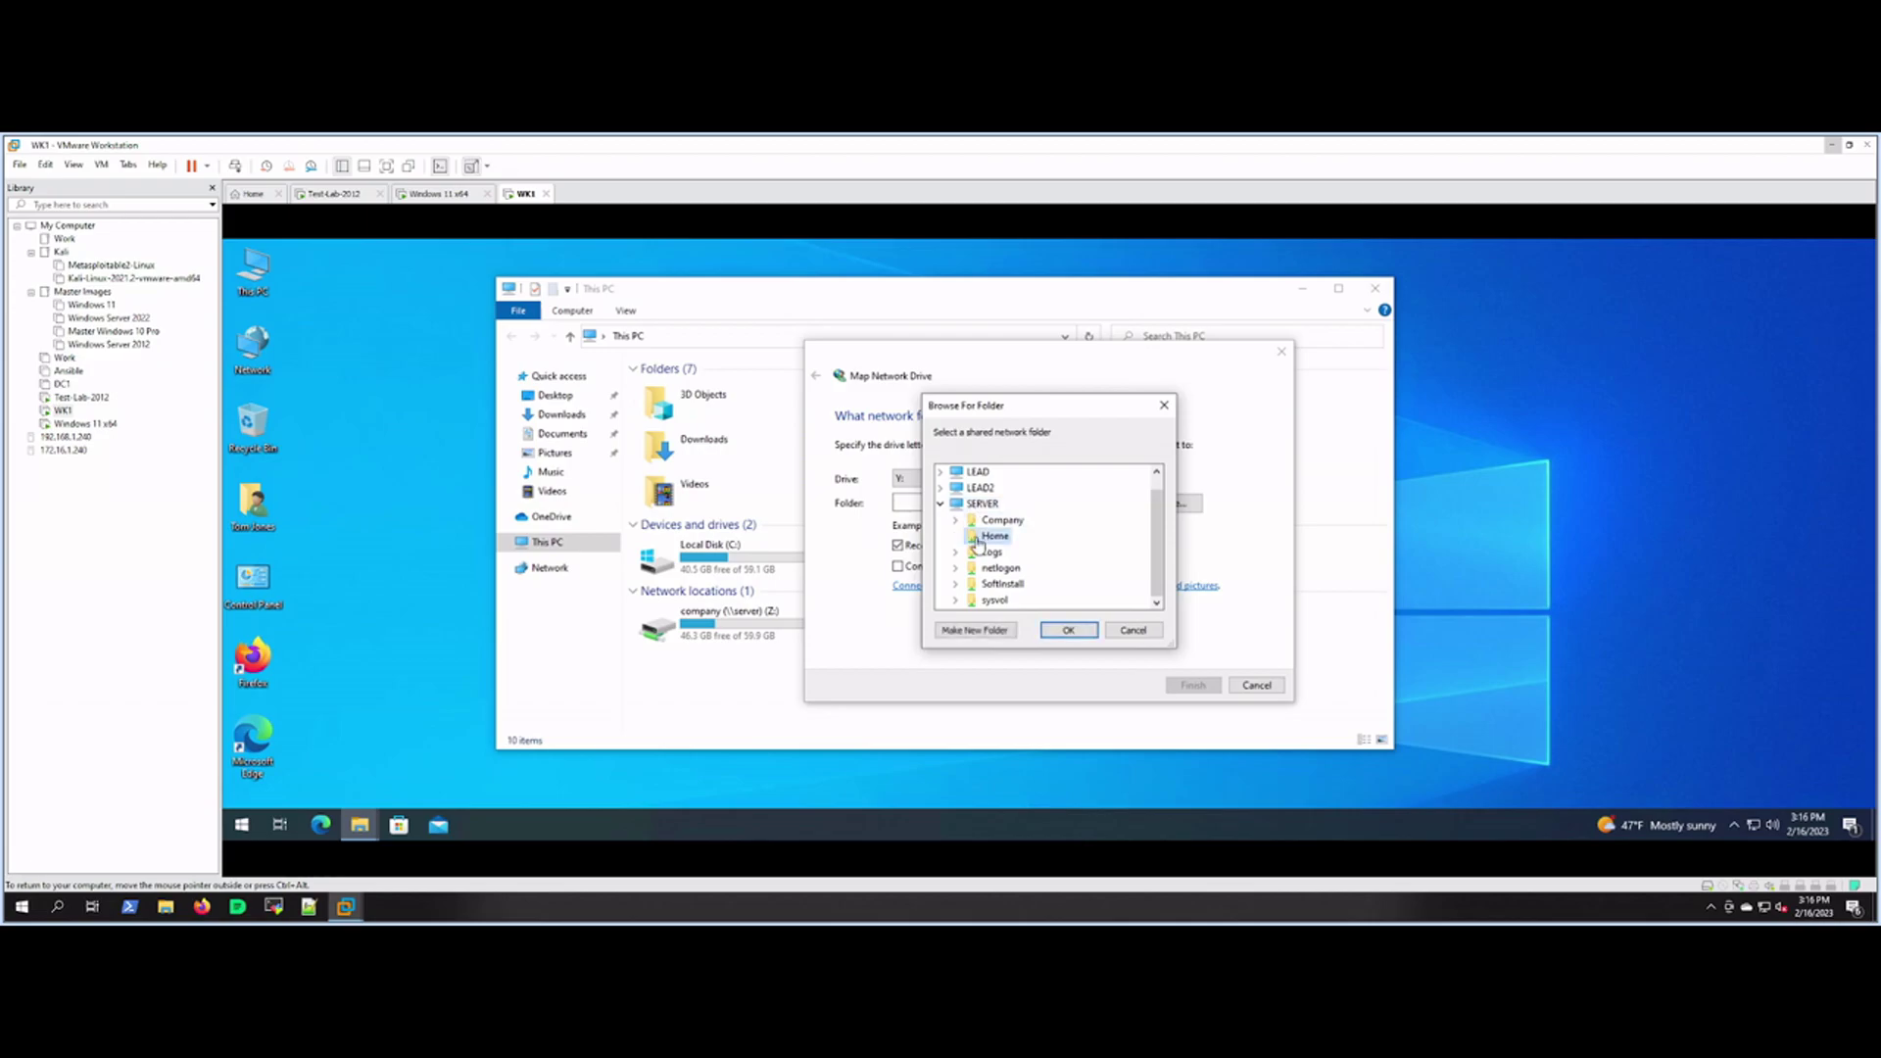
left_click(1068, 630)
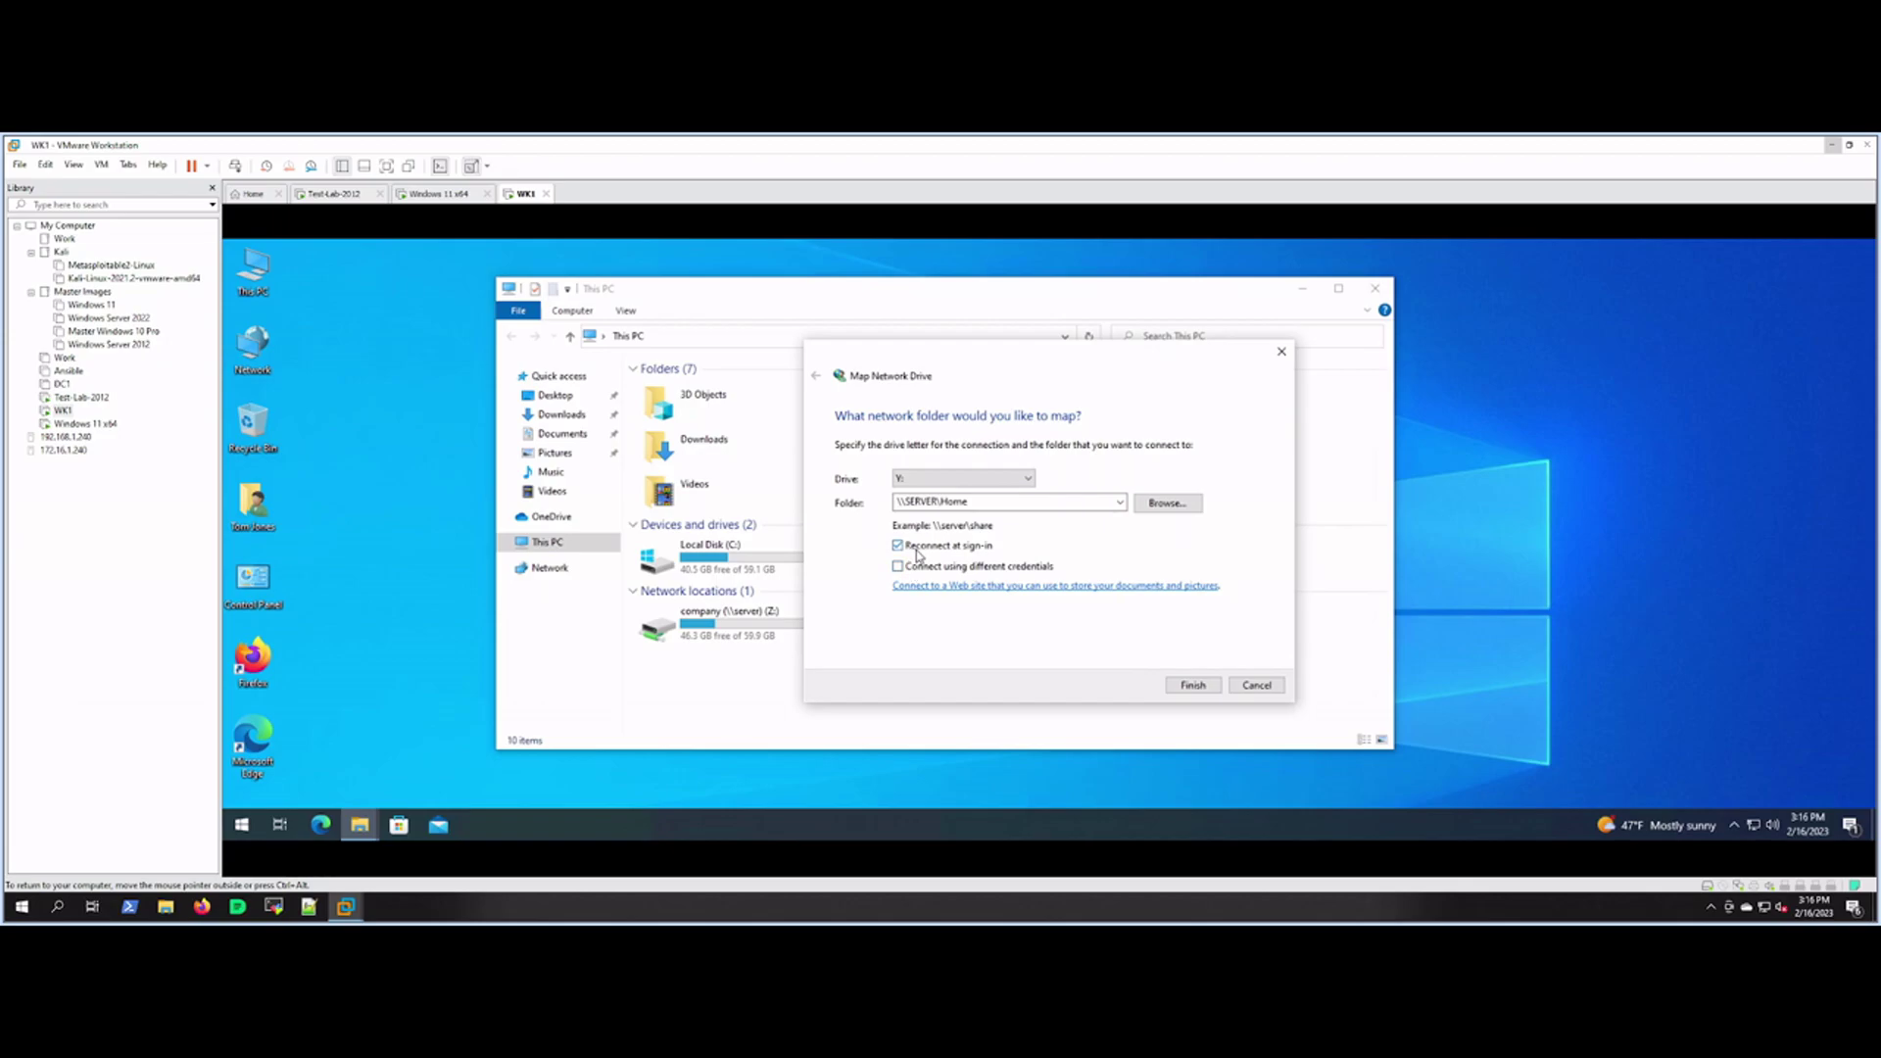
Step: Finish mapping Home as Y:, create a folder named Test in it, and close it
left_click(1193, 685)
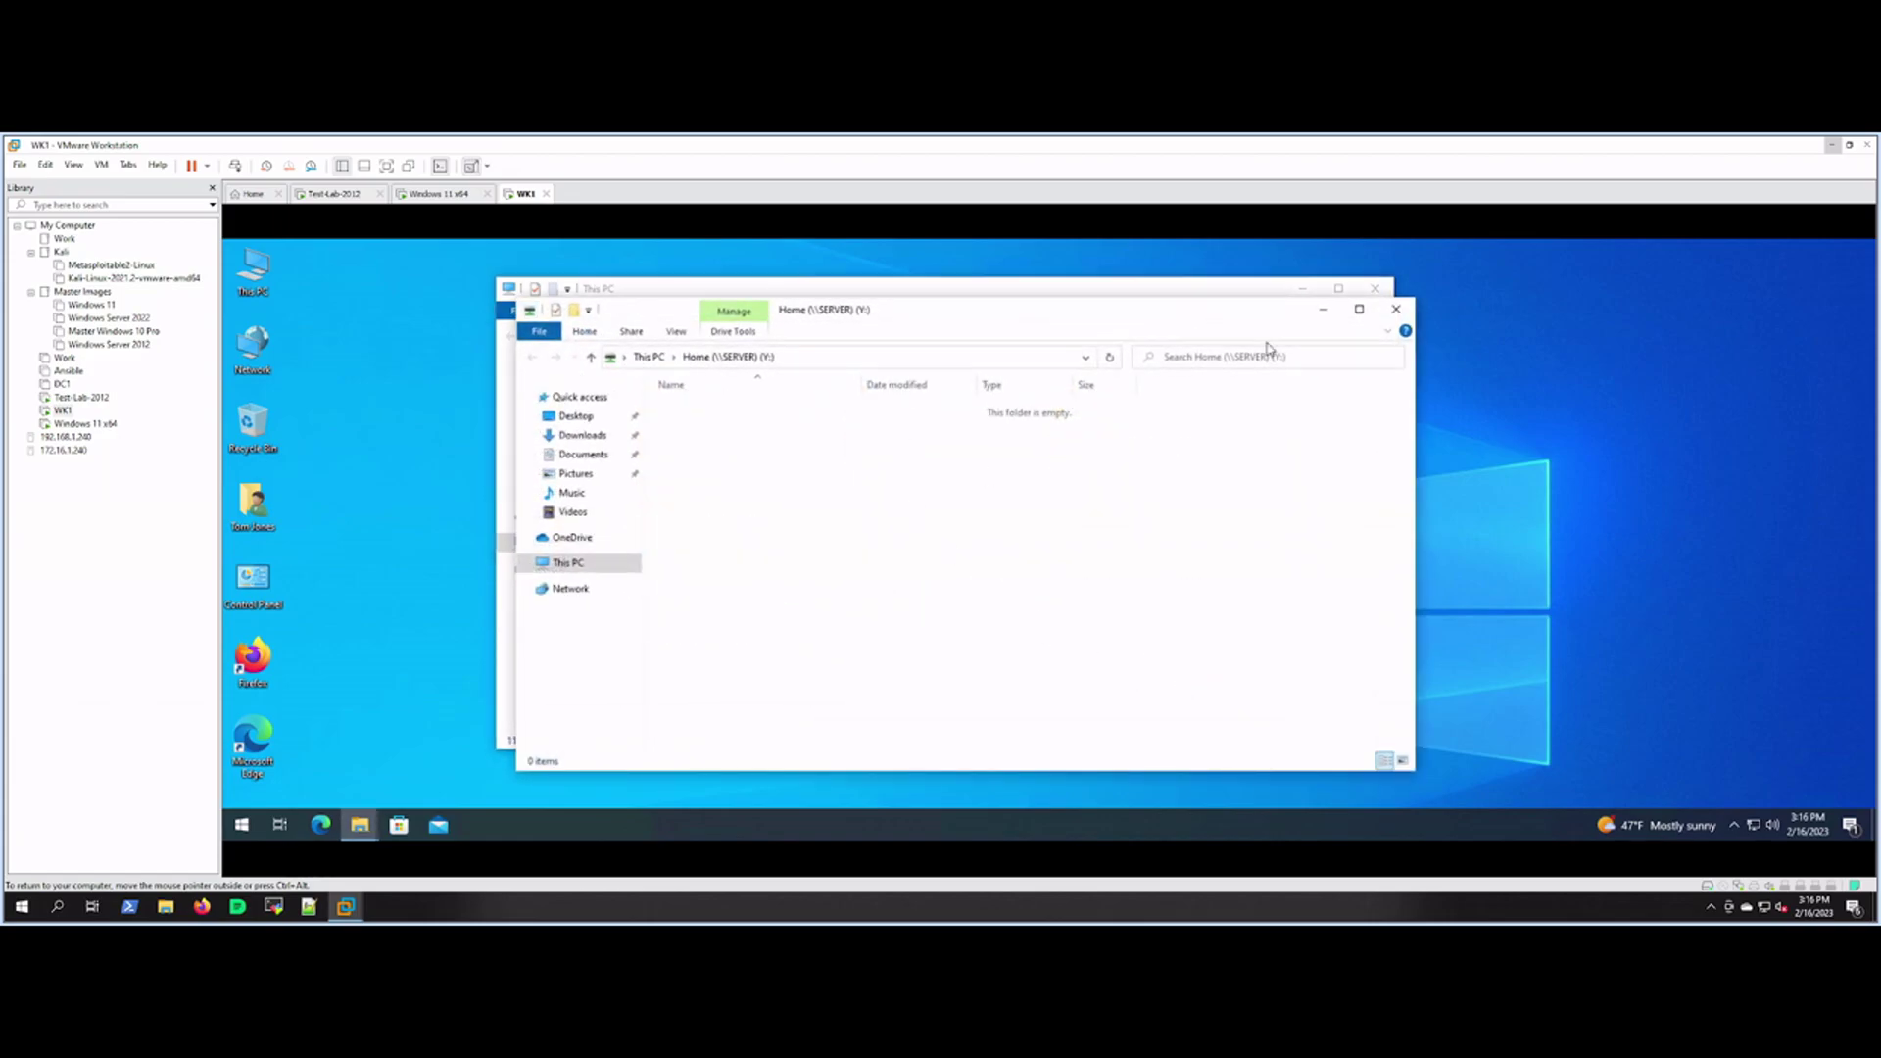
right_click(783, 456)
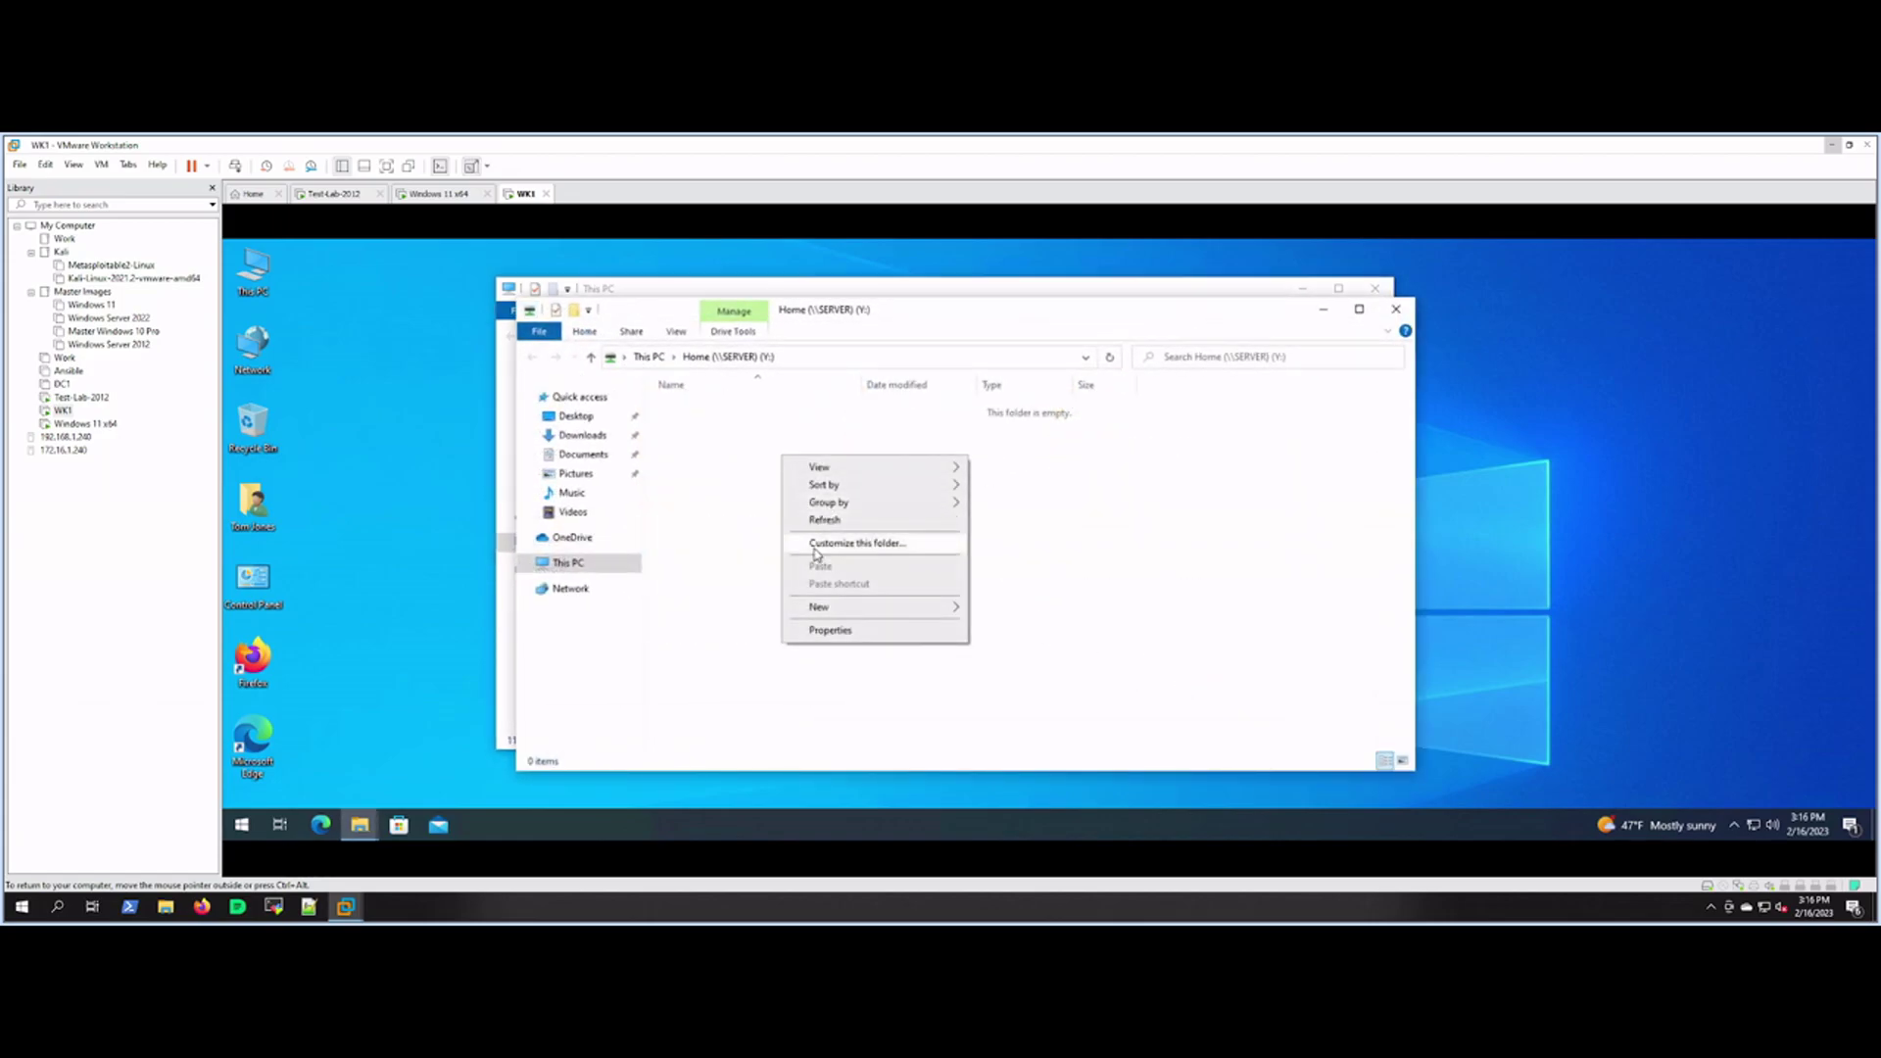
mouse_move(829, 614)
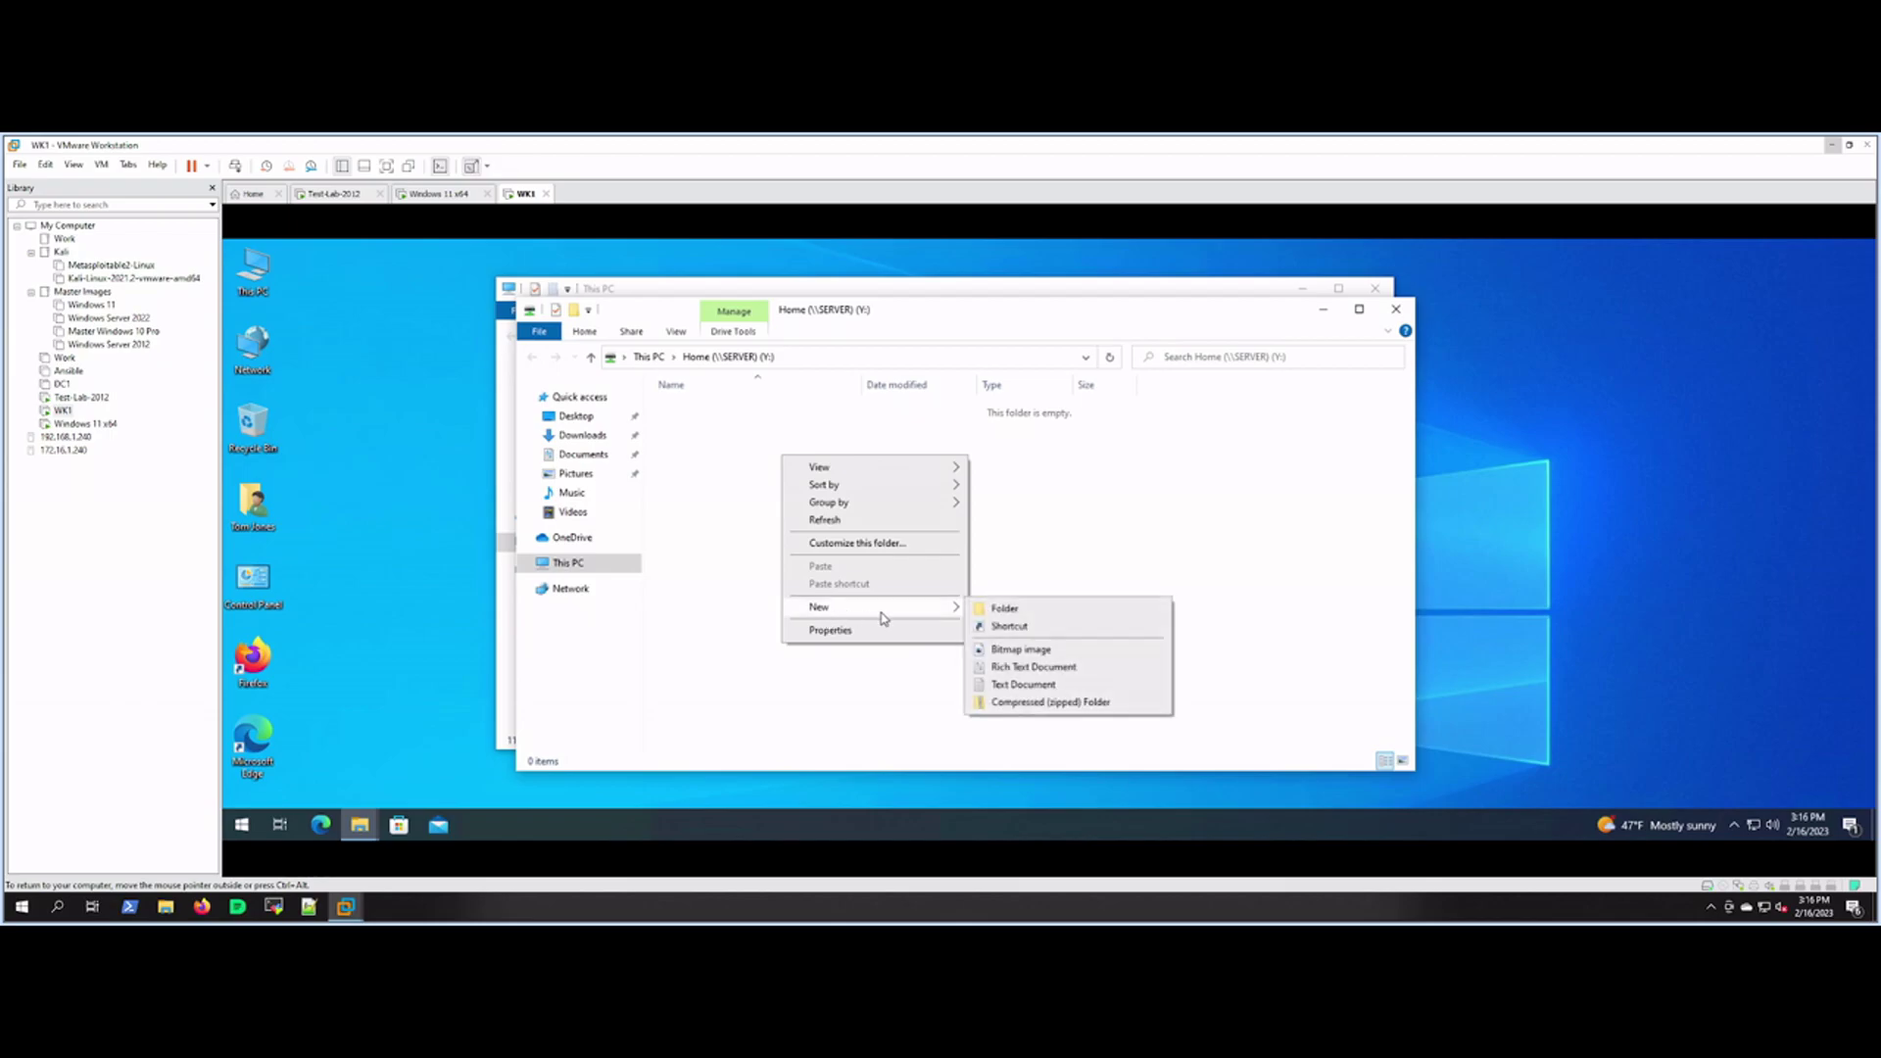
left_click(1004, 609)
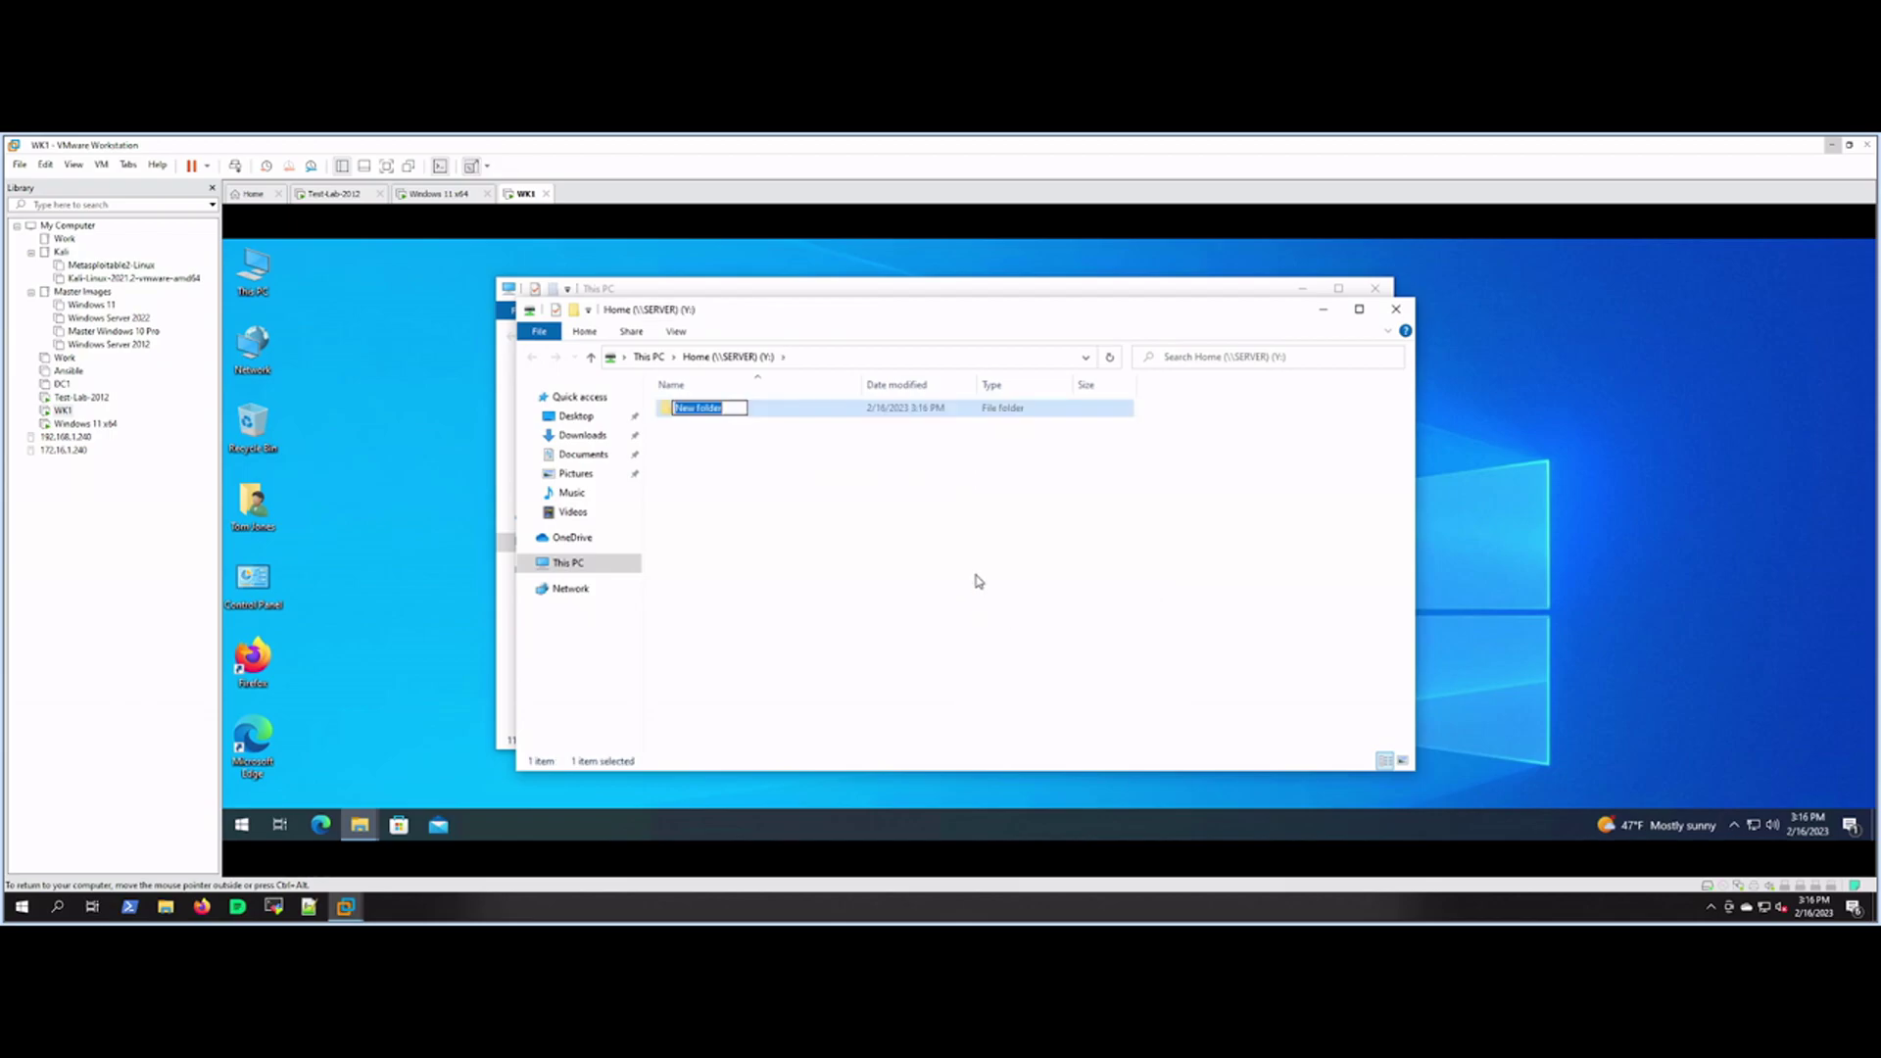
key("BackSpace")
type("Test")
key("Return")
left_click(1396, 309)
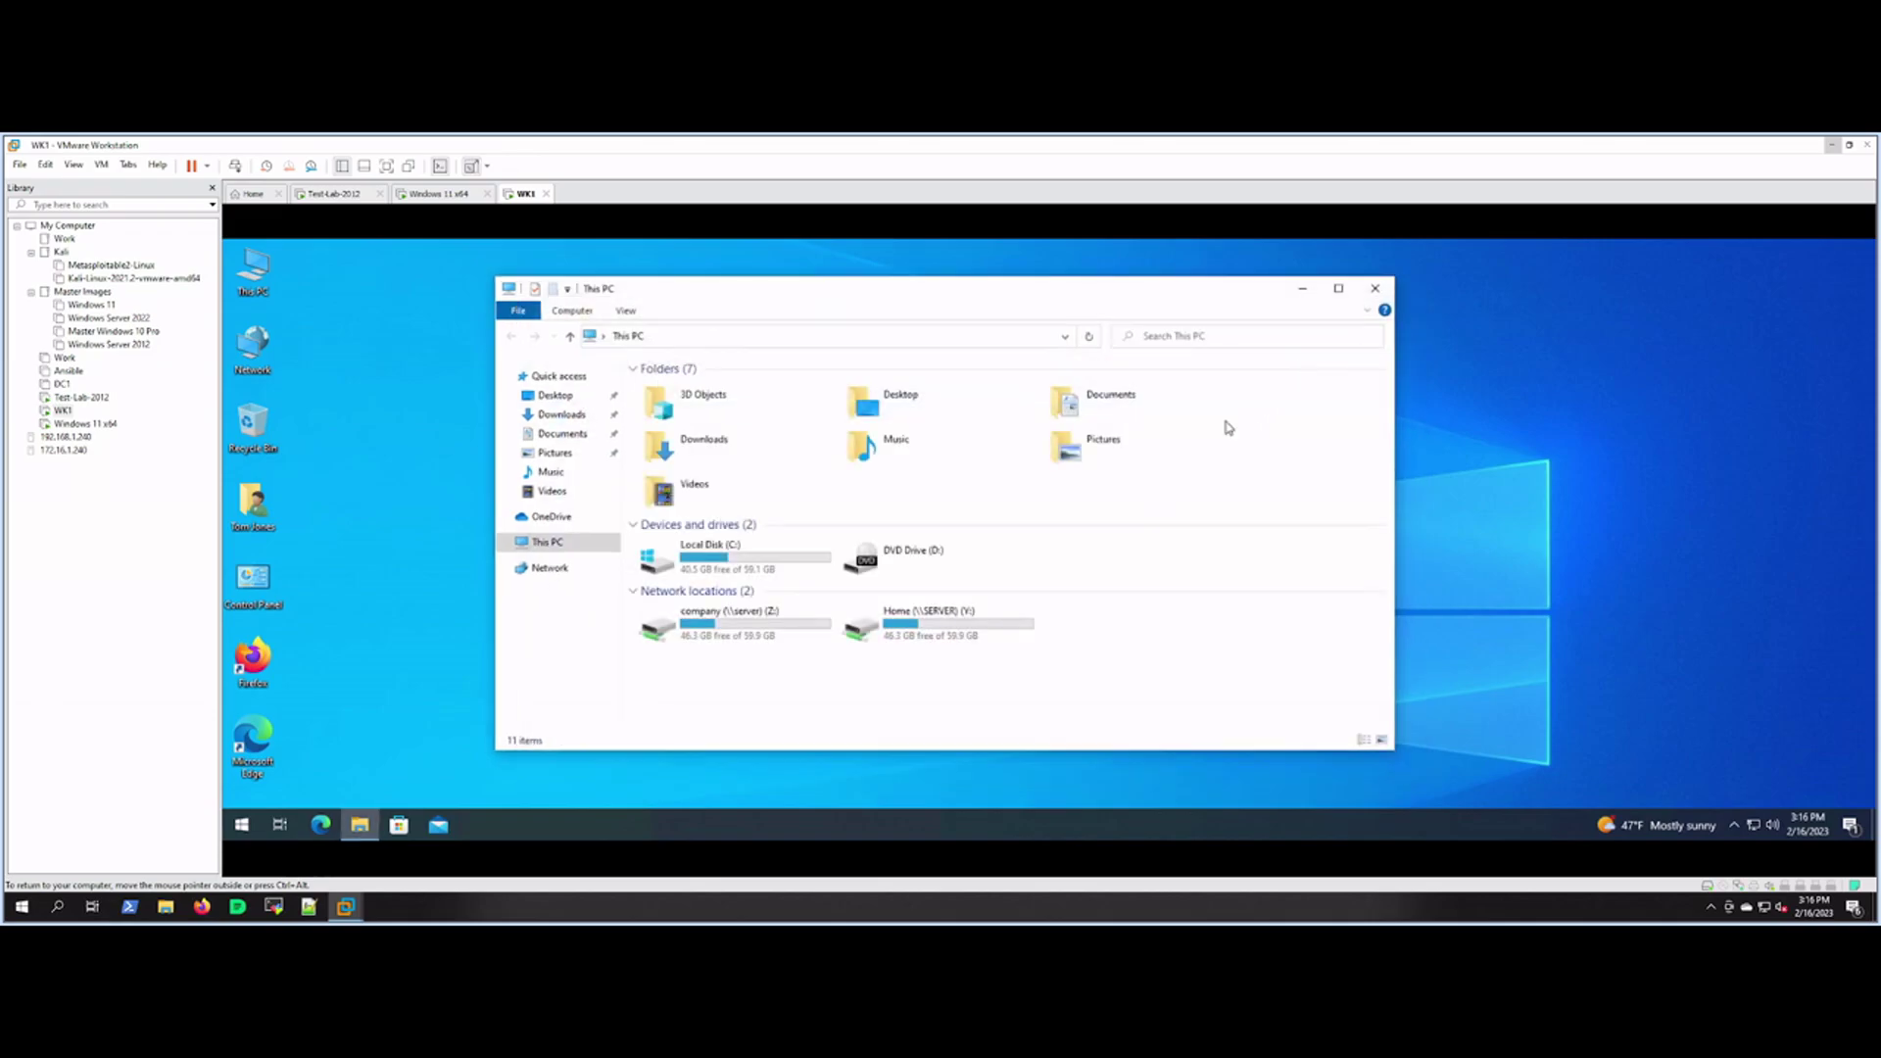
Step: Reopen Home (Y:) from This PC to verify, then return to This PC
double_click(927, 623)
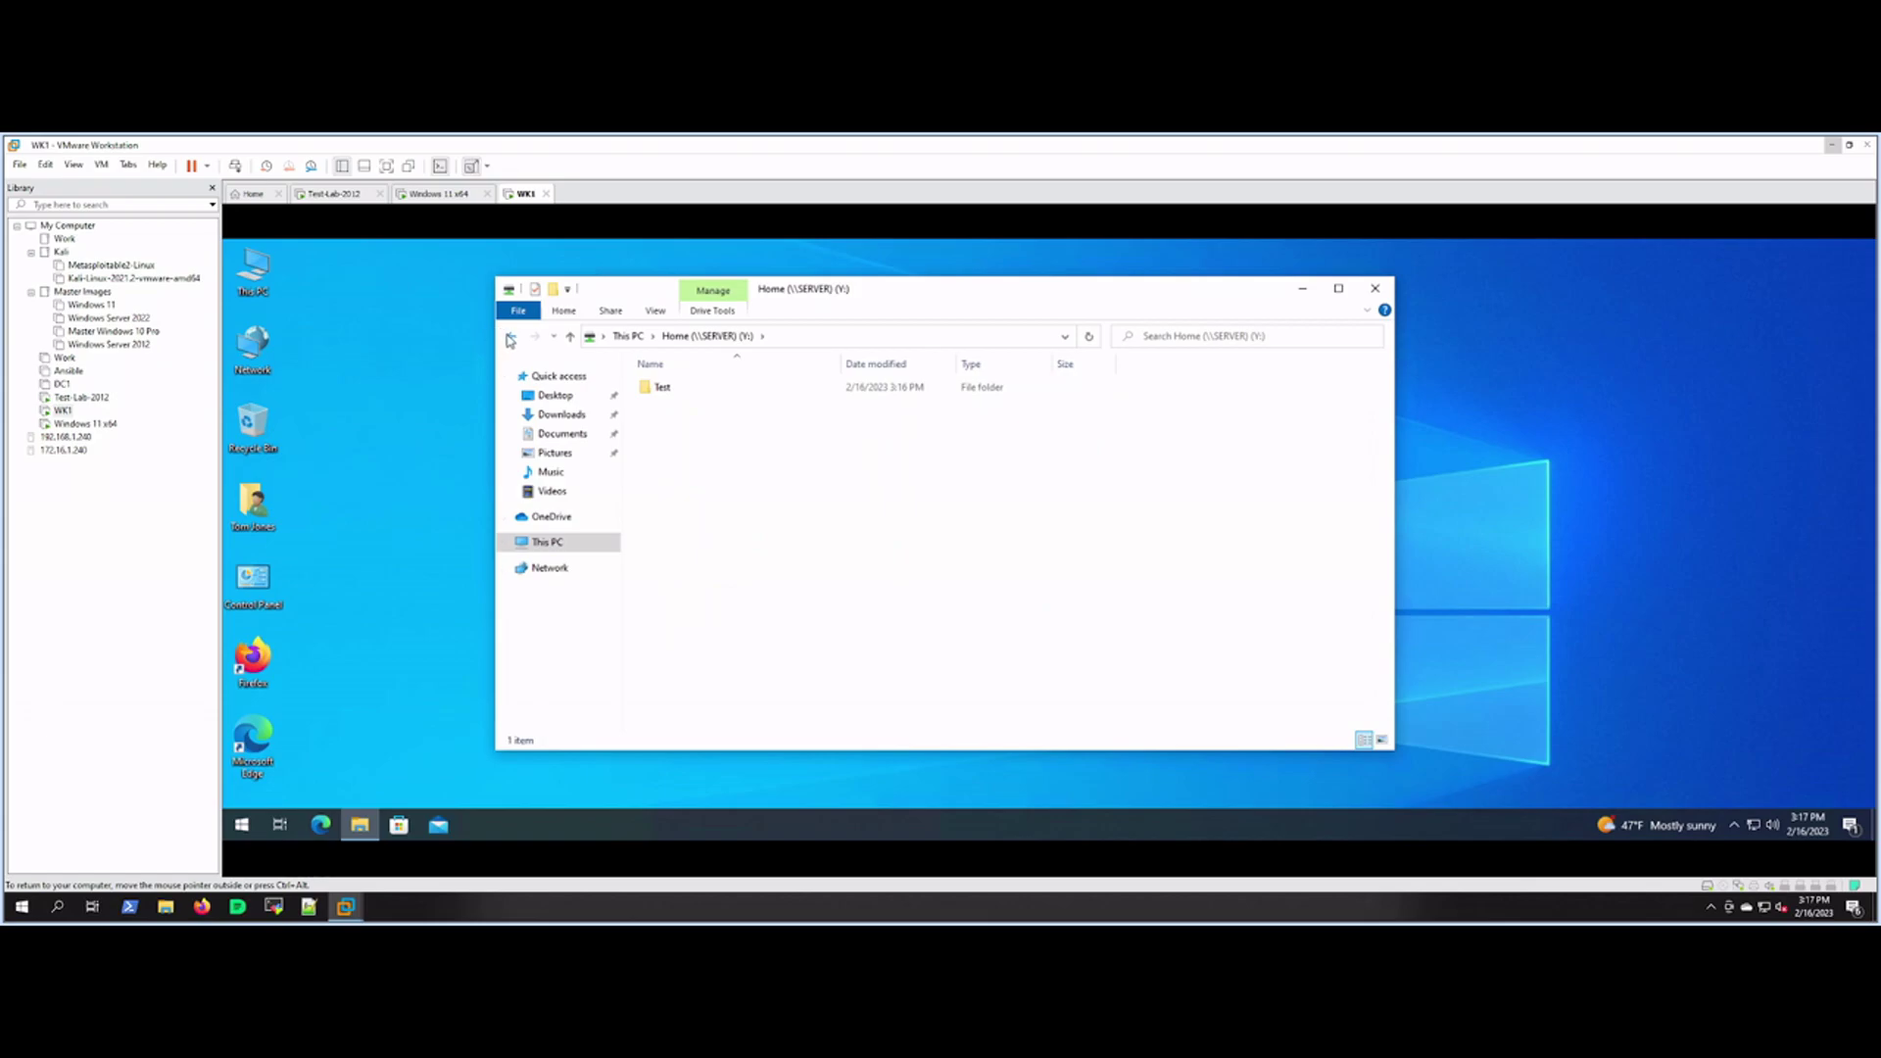
left_click(510, 335)
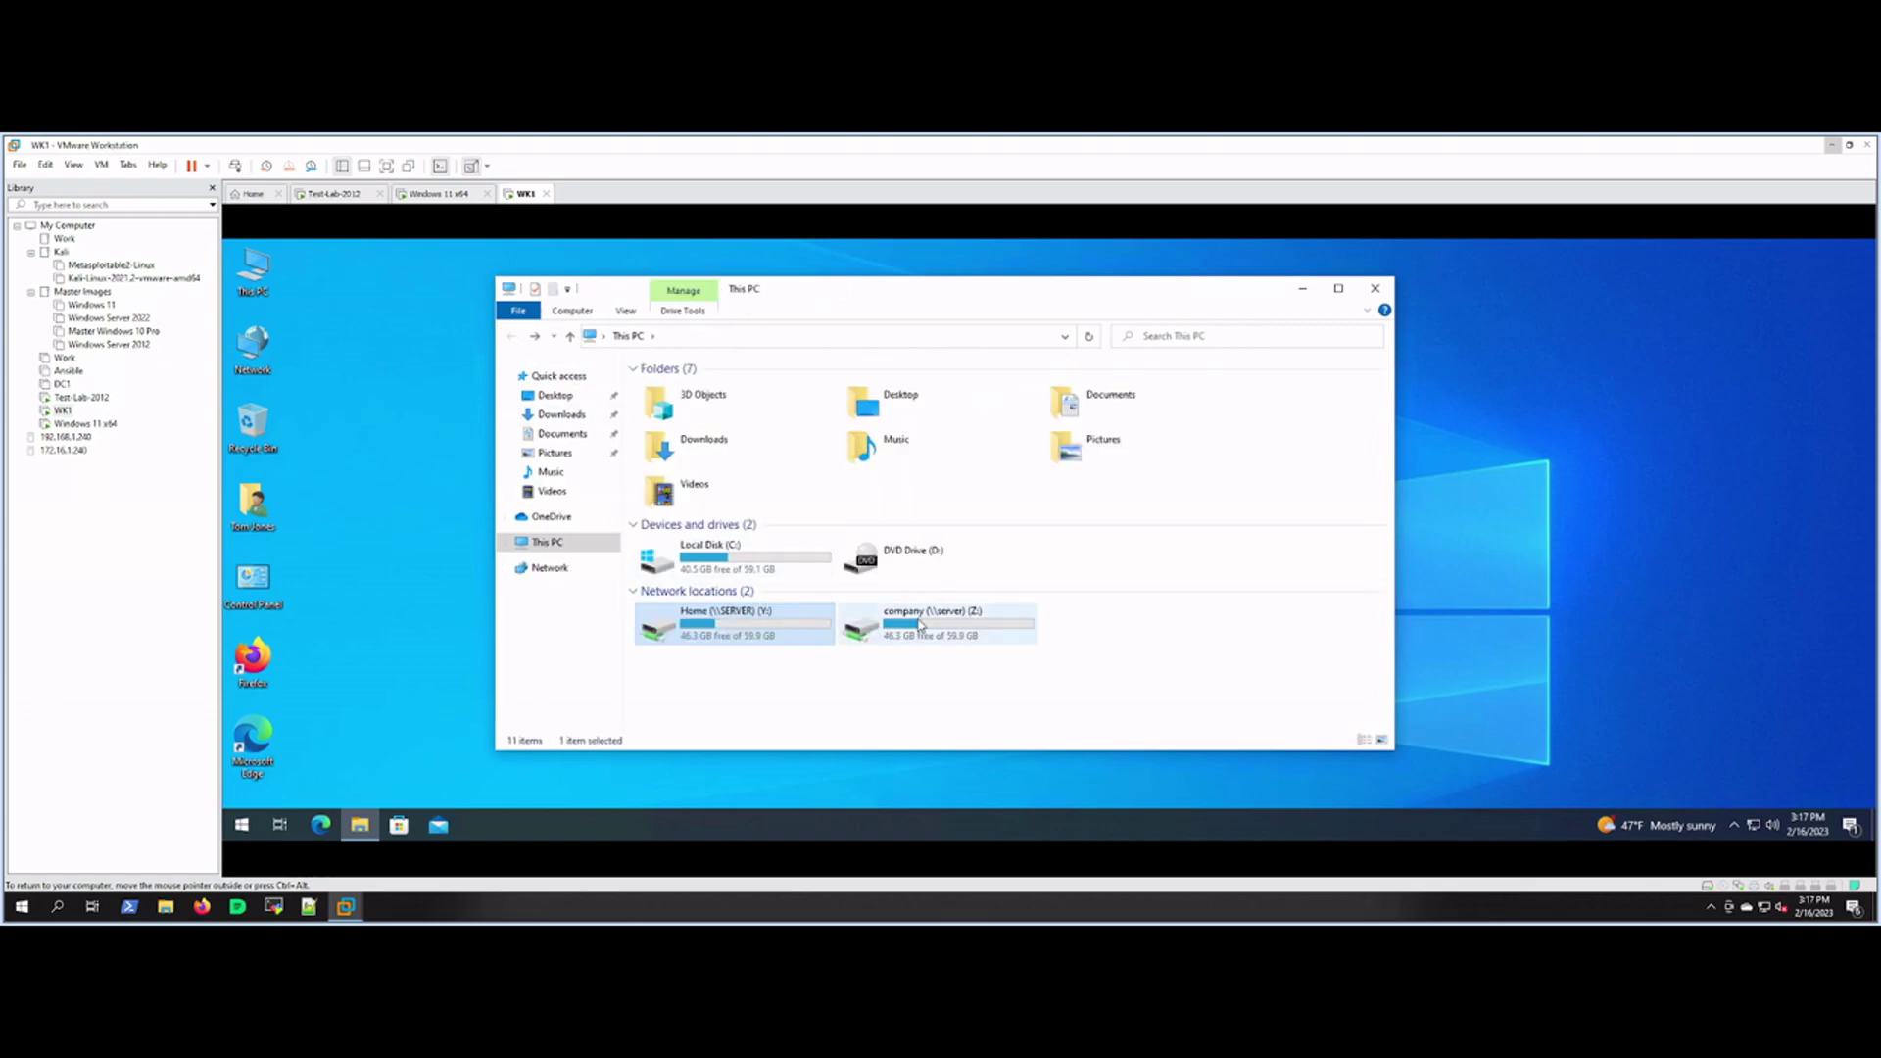
left_click(1094, 636)
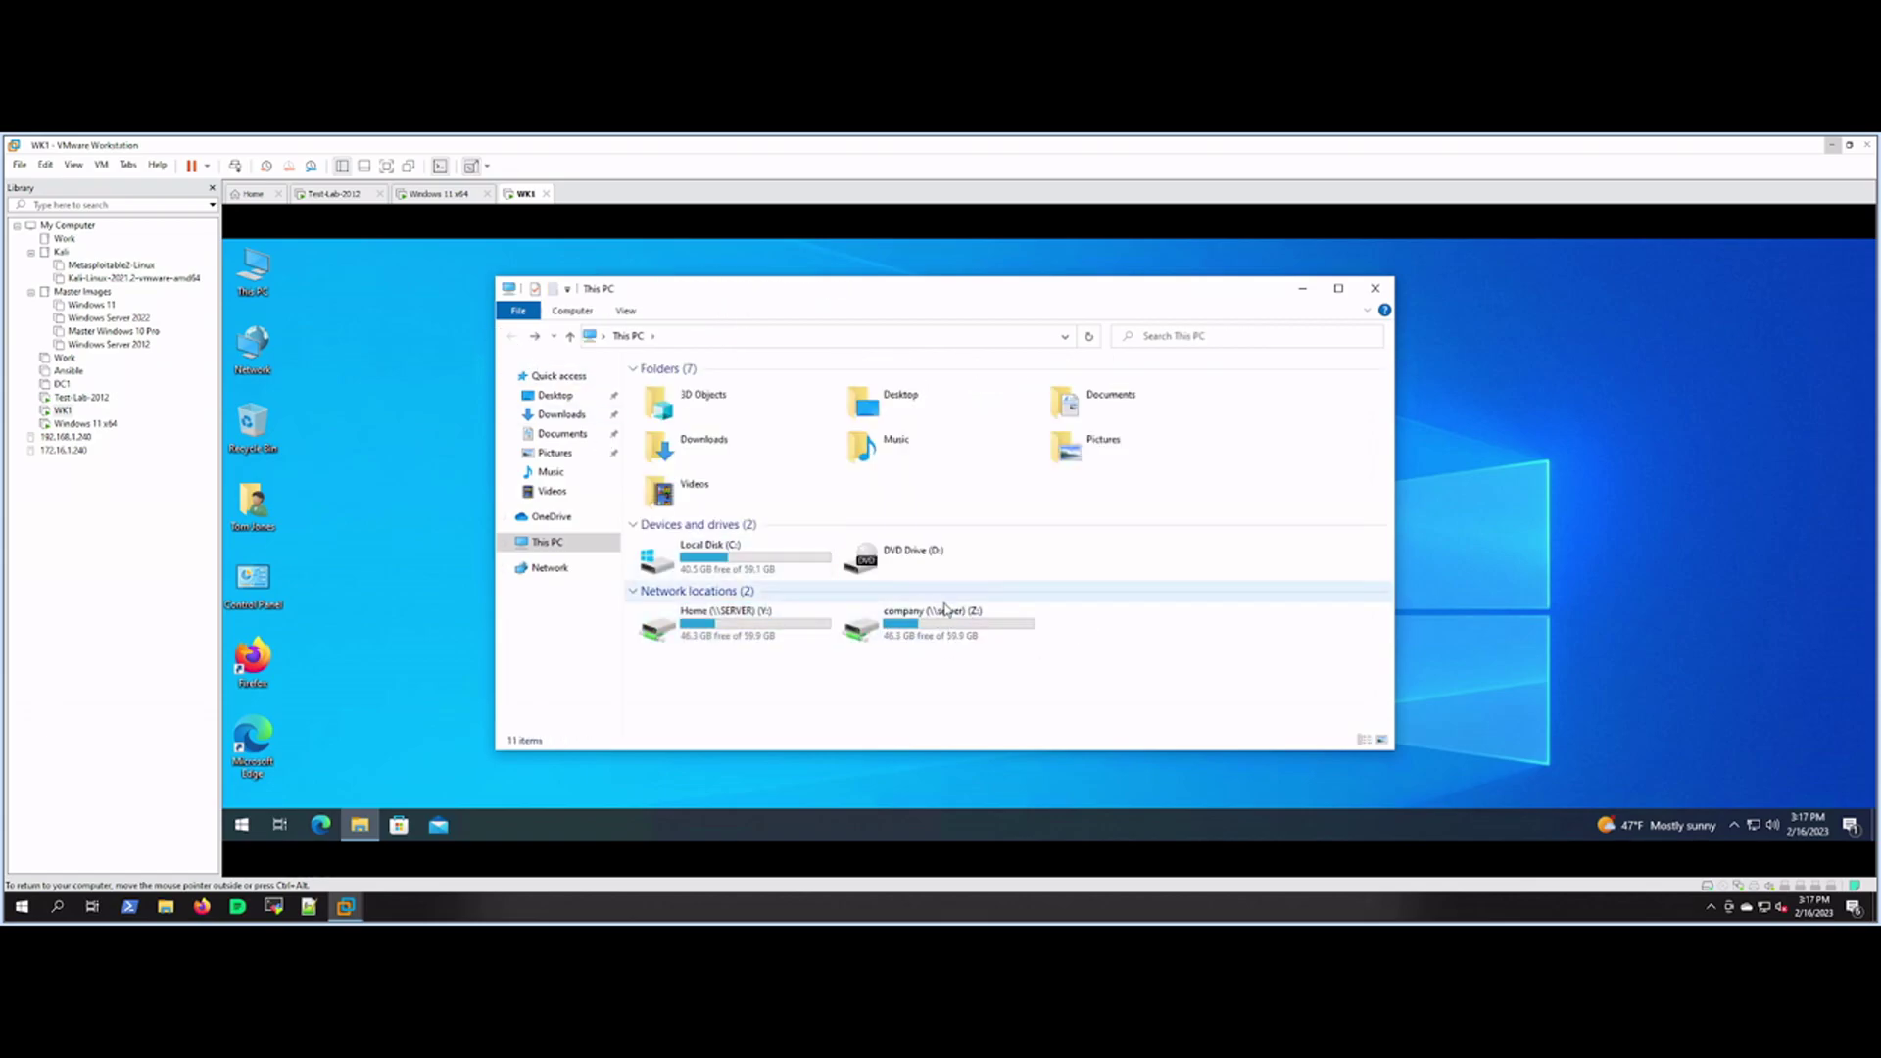
left_click_drag(774, 296, 751, 291)
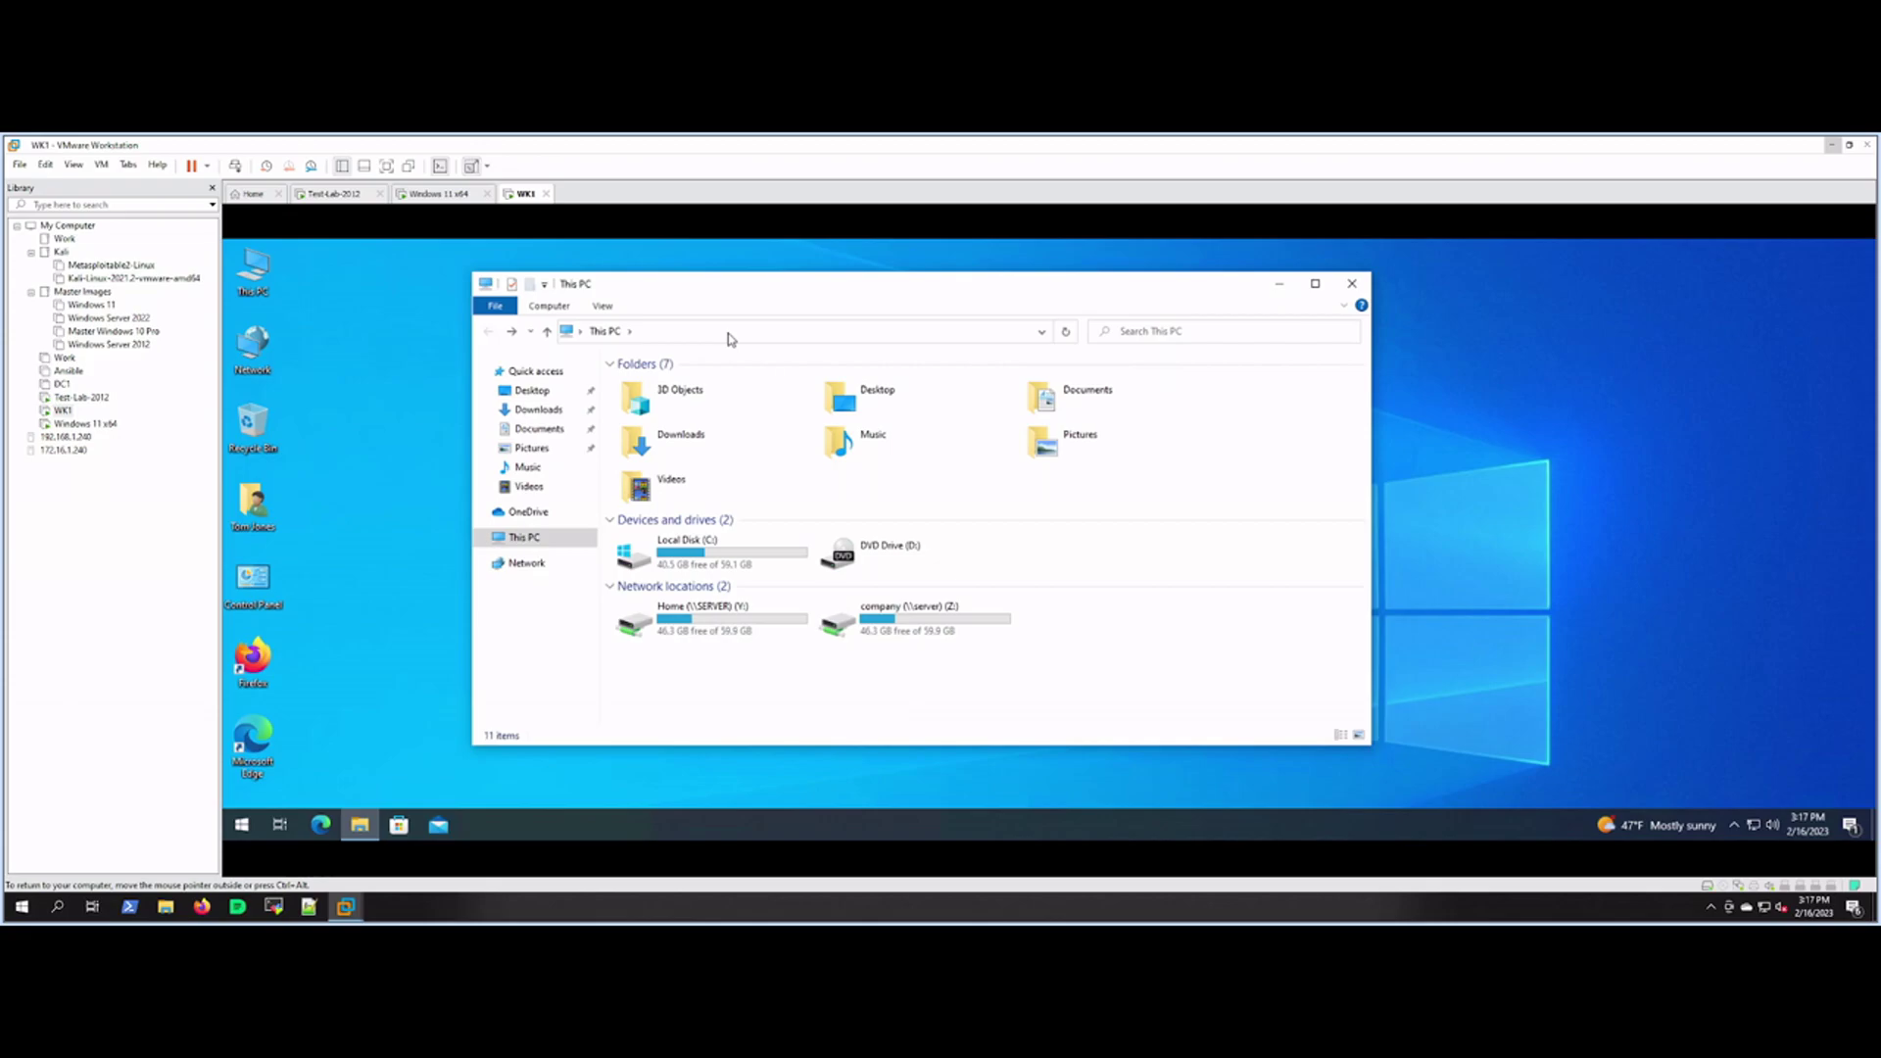
Step: Open SERVER from Network, then start and cancel a second mapping of Home
double_click(252, 352)
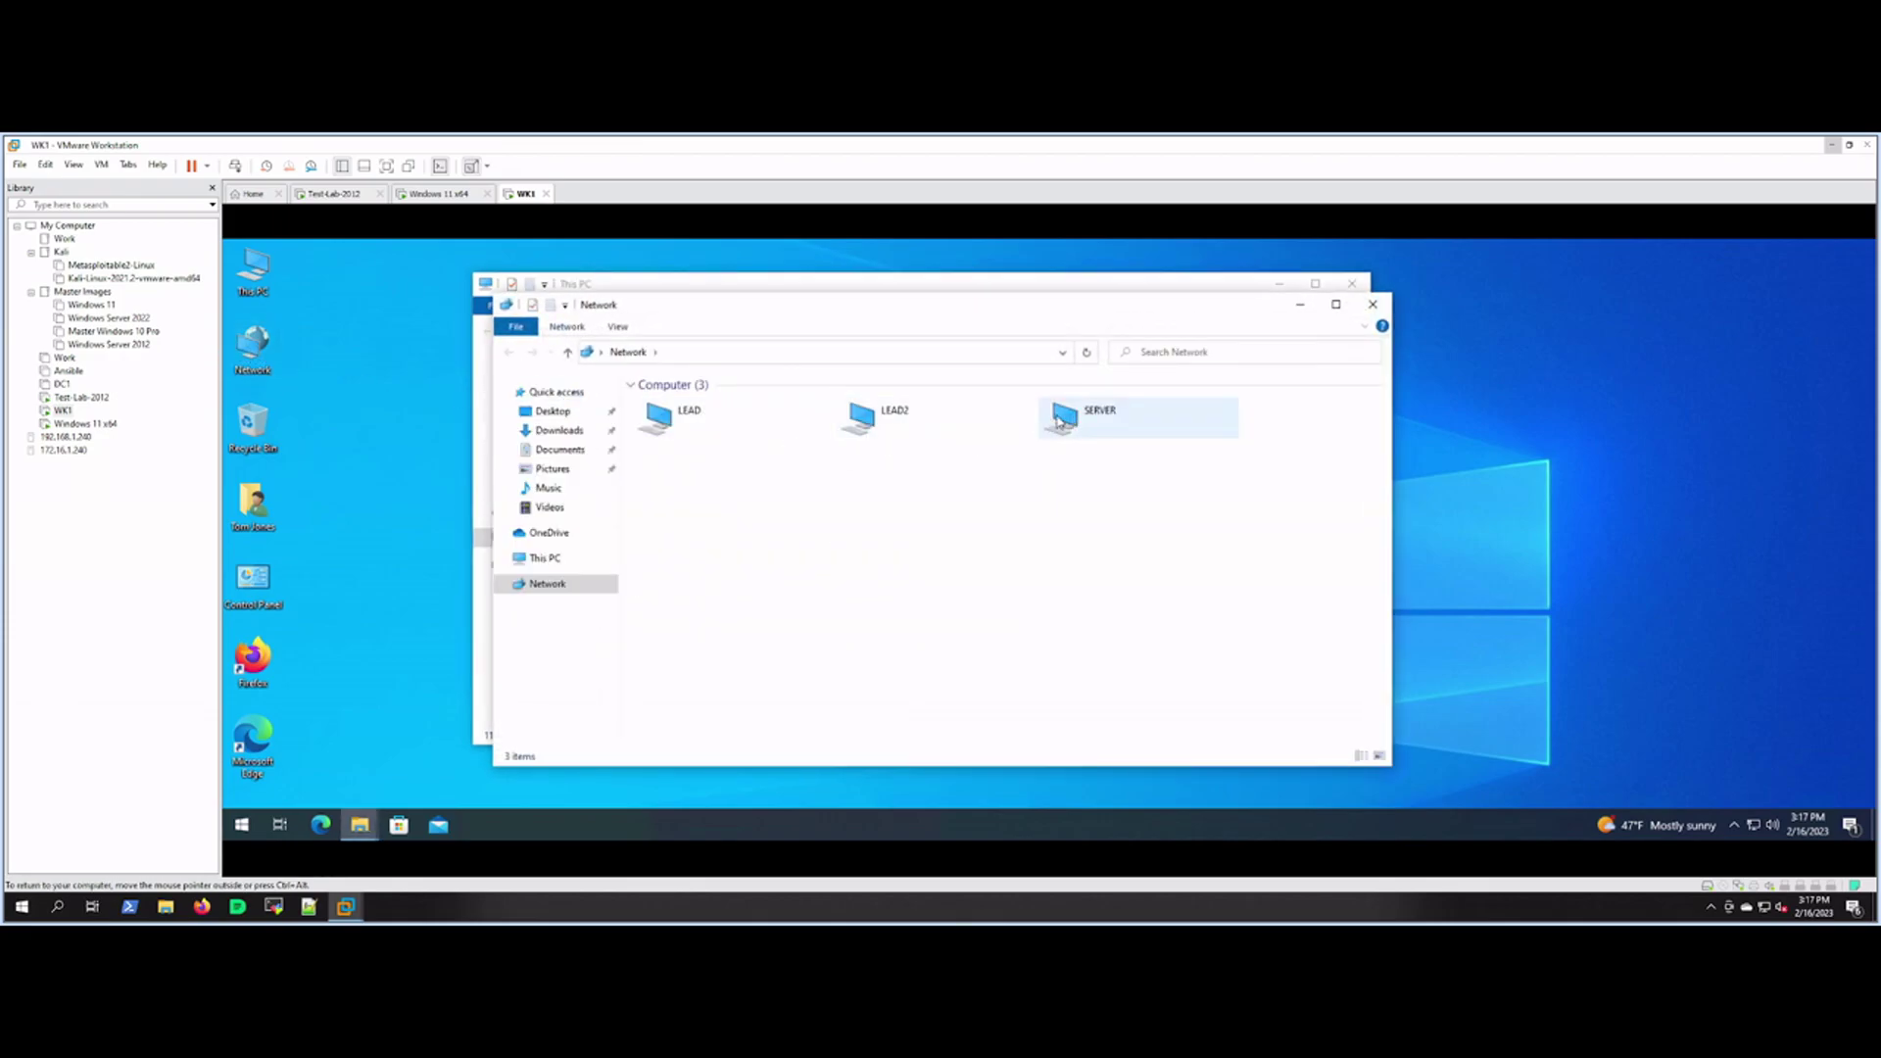
double_click(1120, 417)
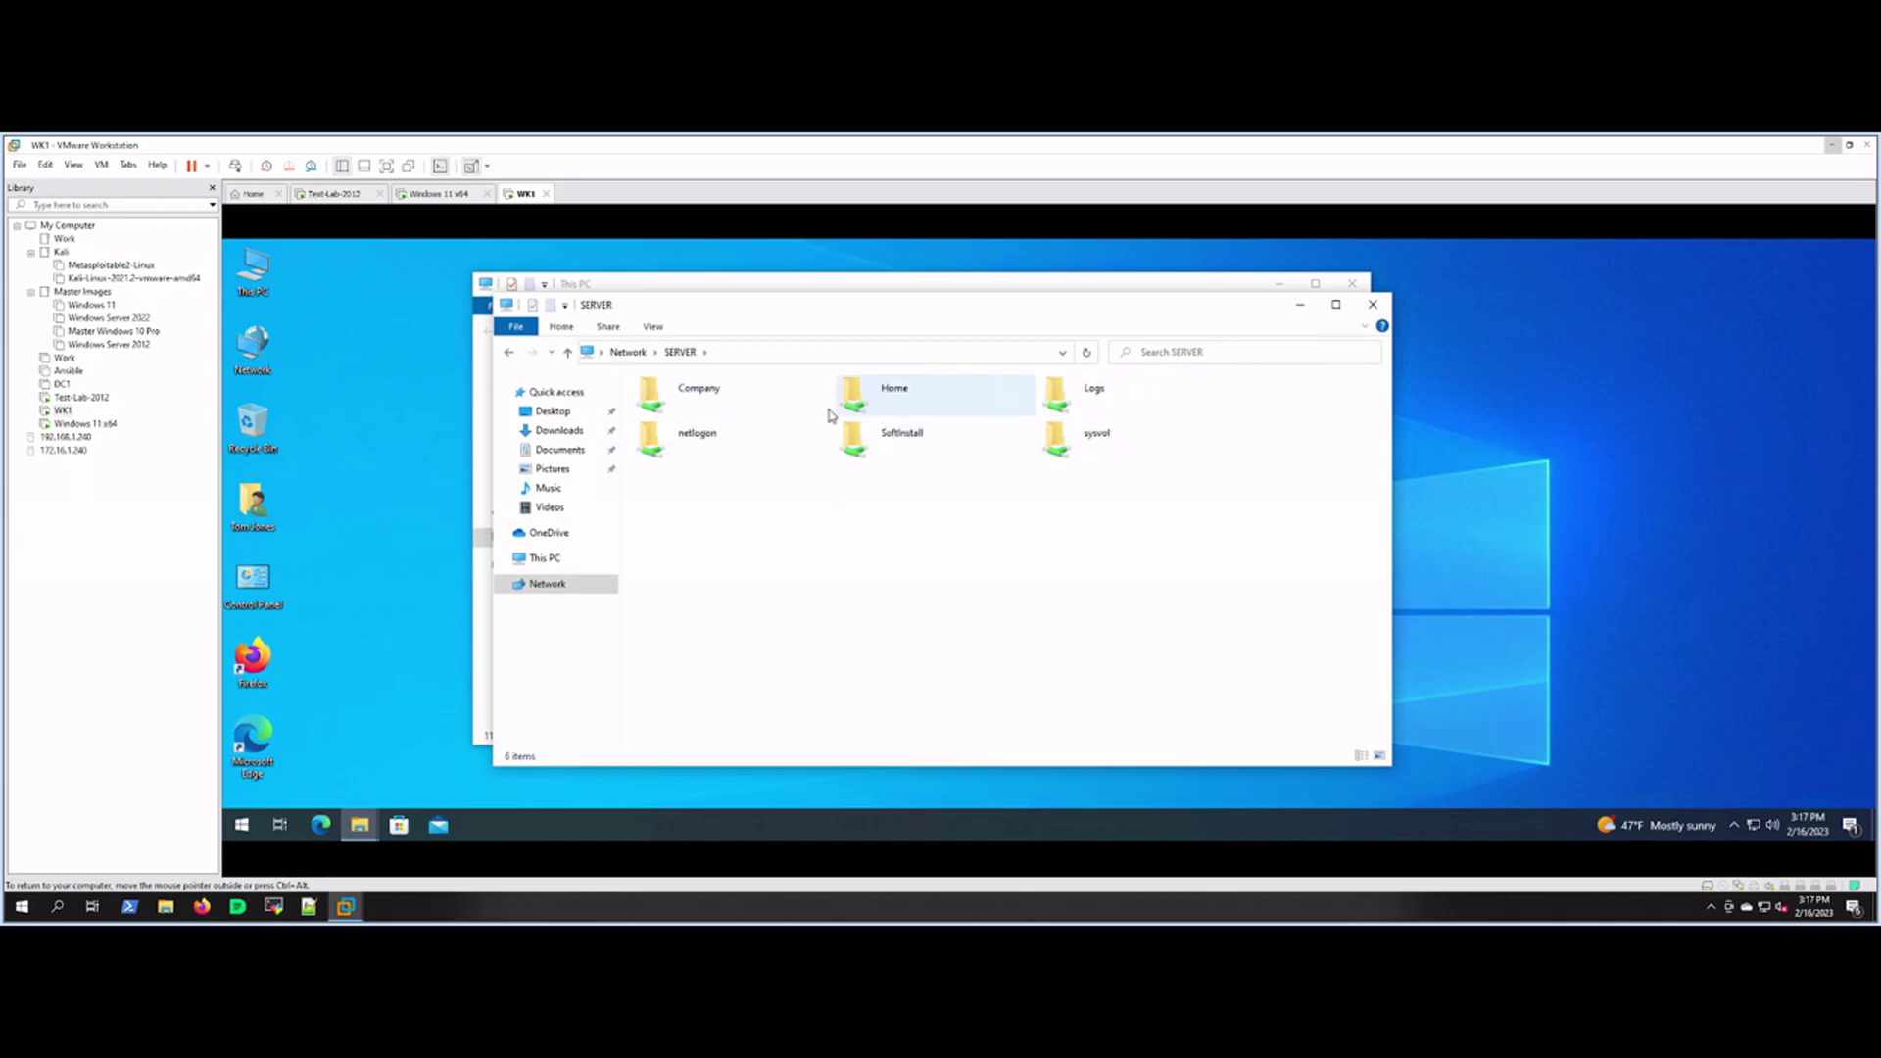
right_click(882, 409)
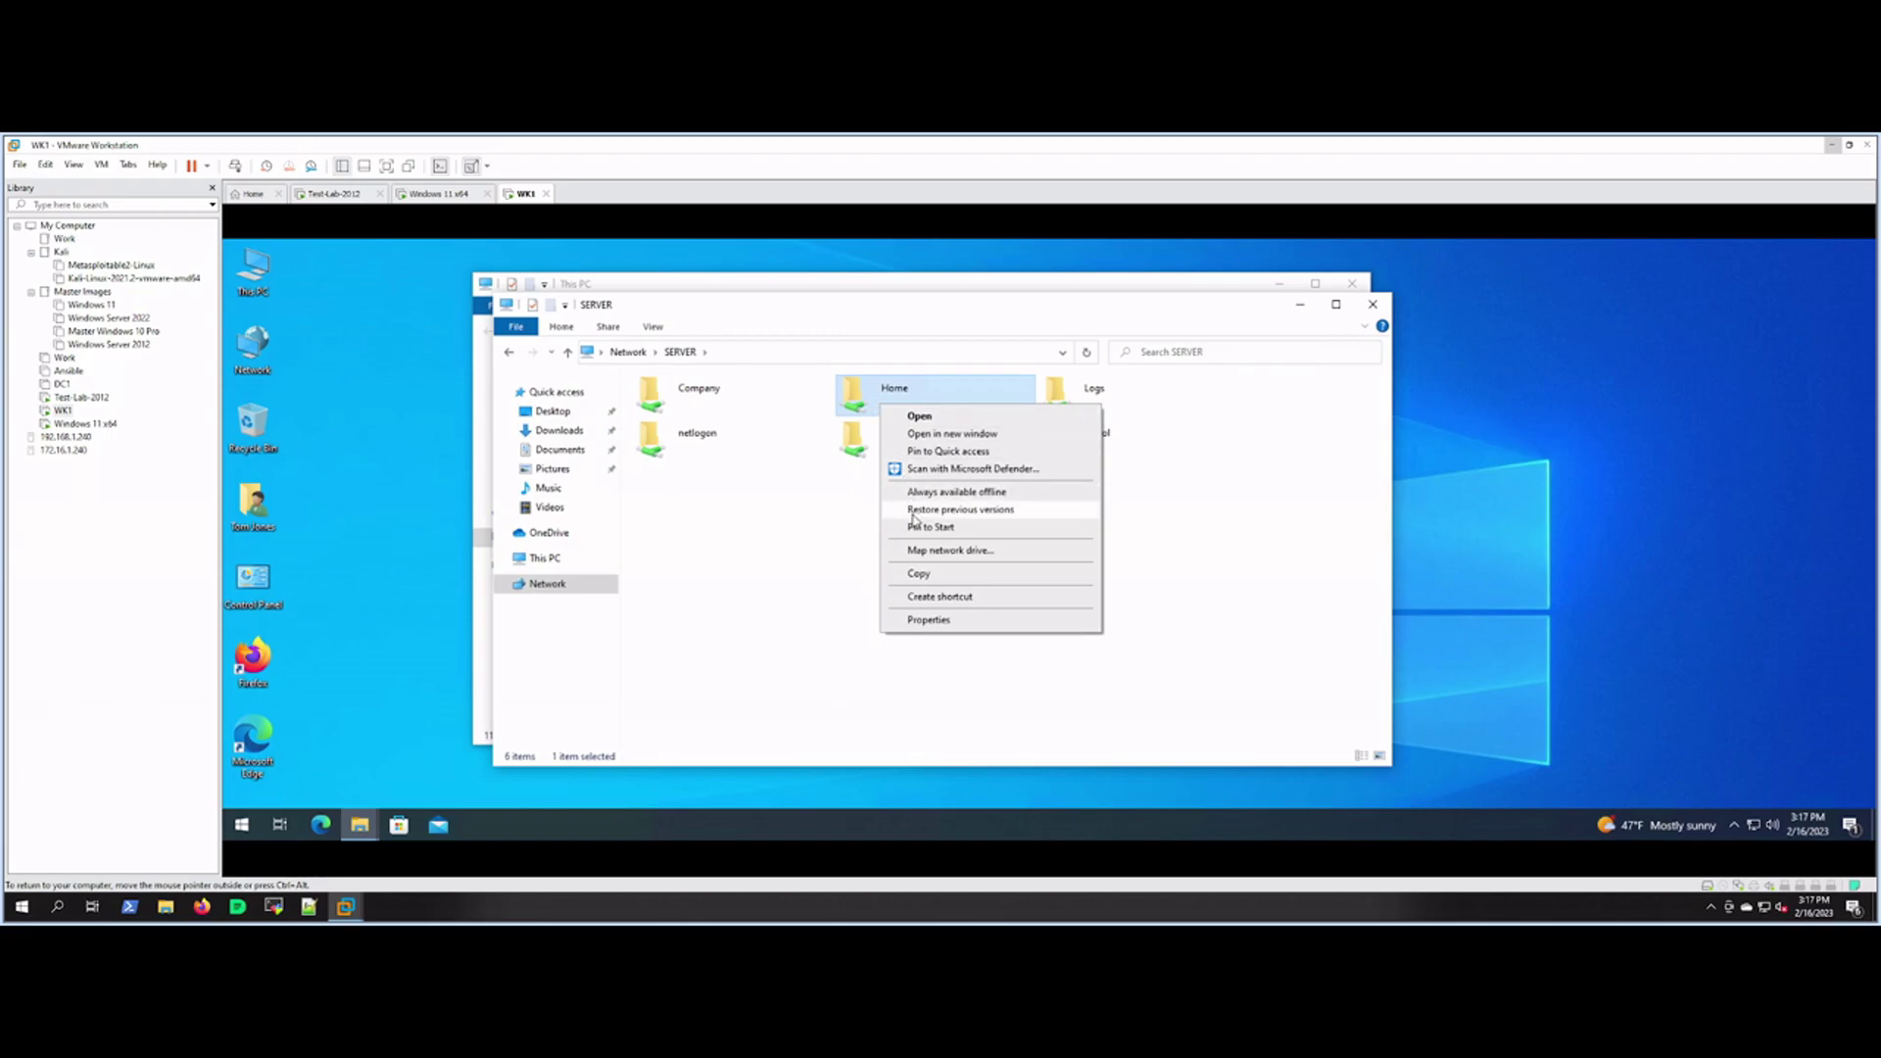
left_click(917, 550)
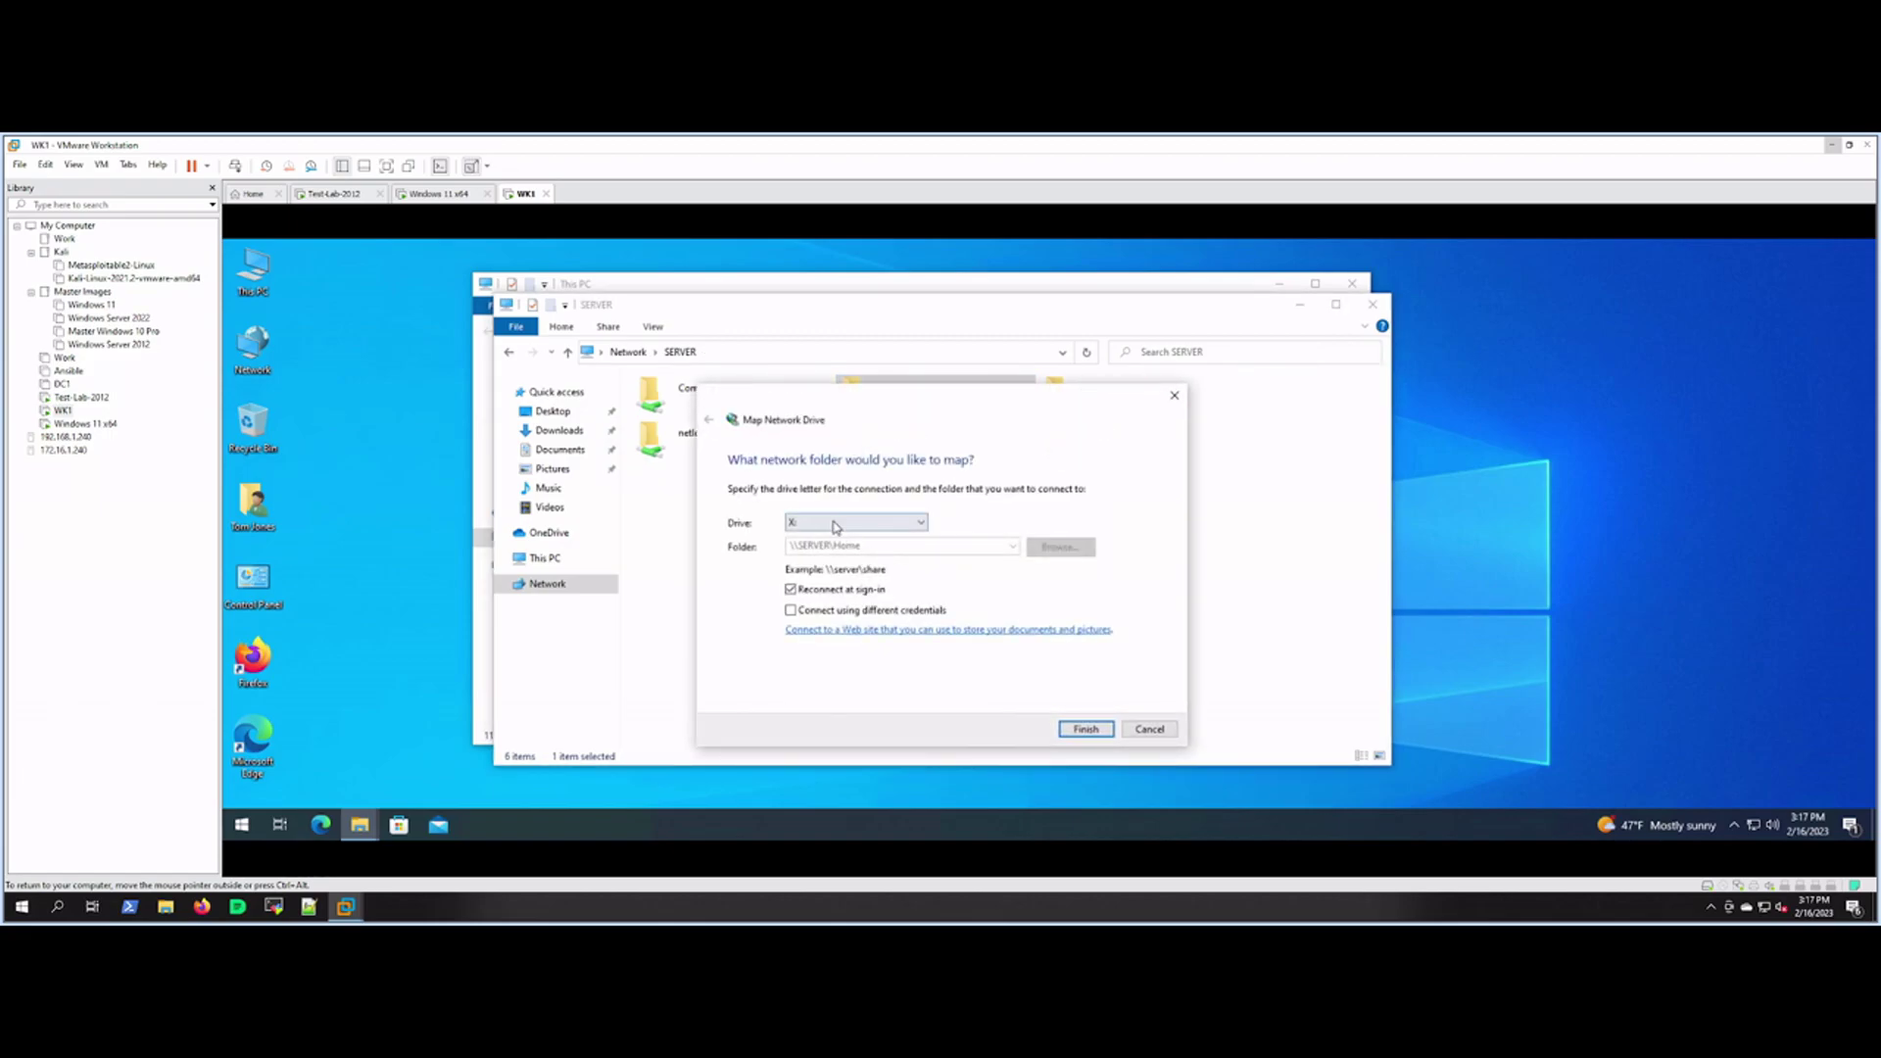
left_click(835, 527)
left_click(1147, 727)
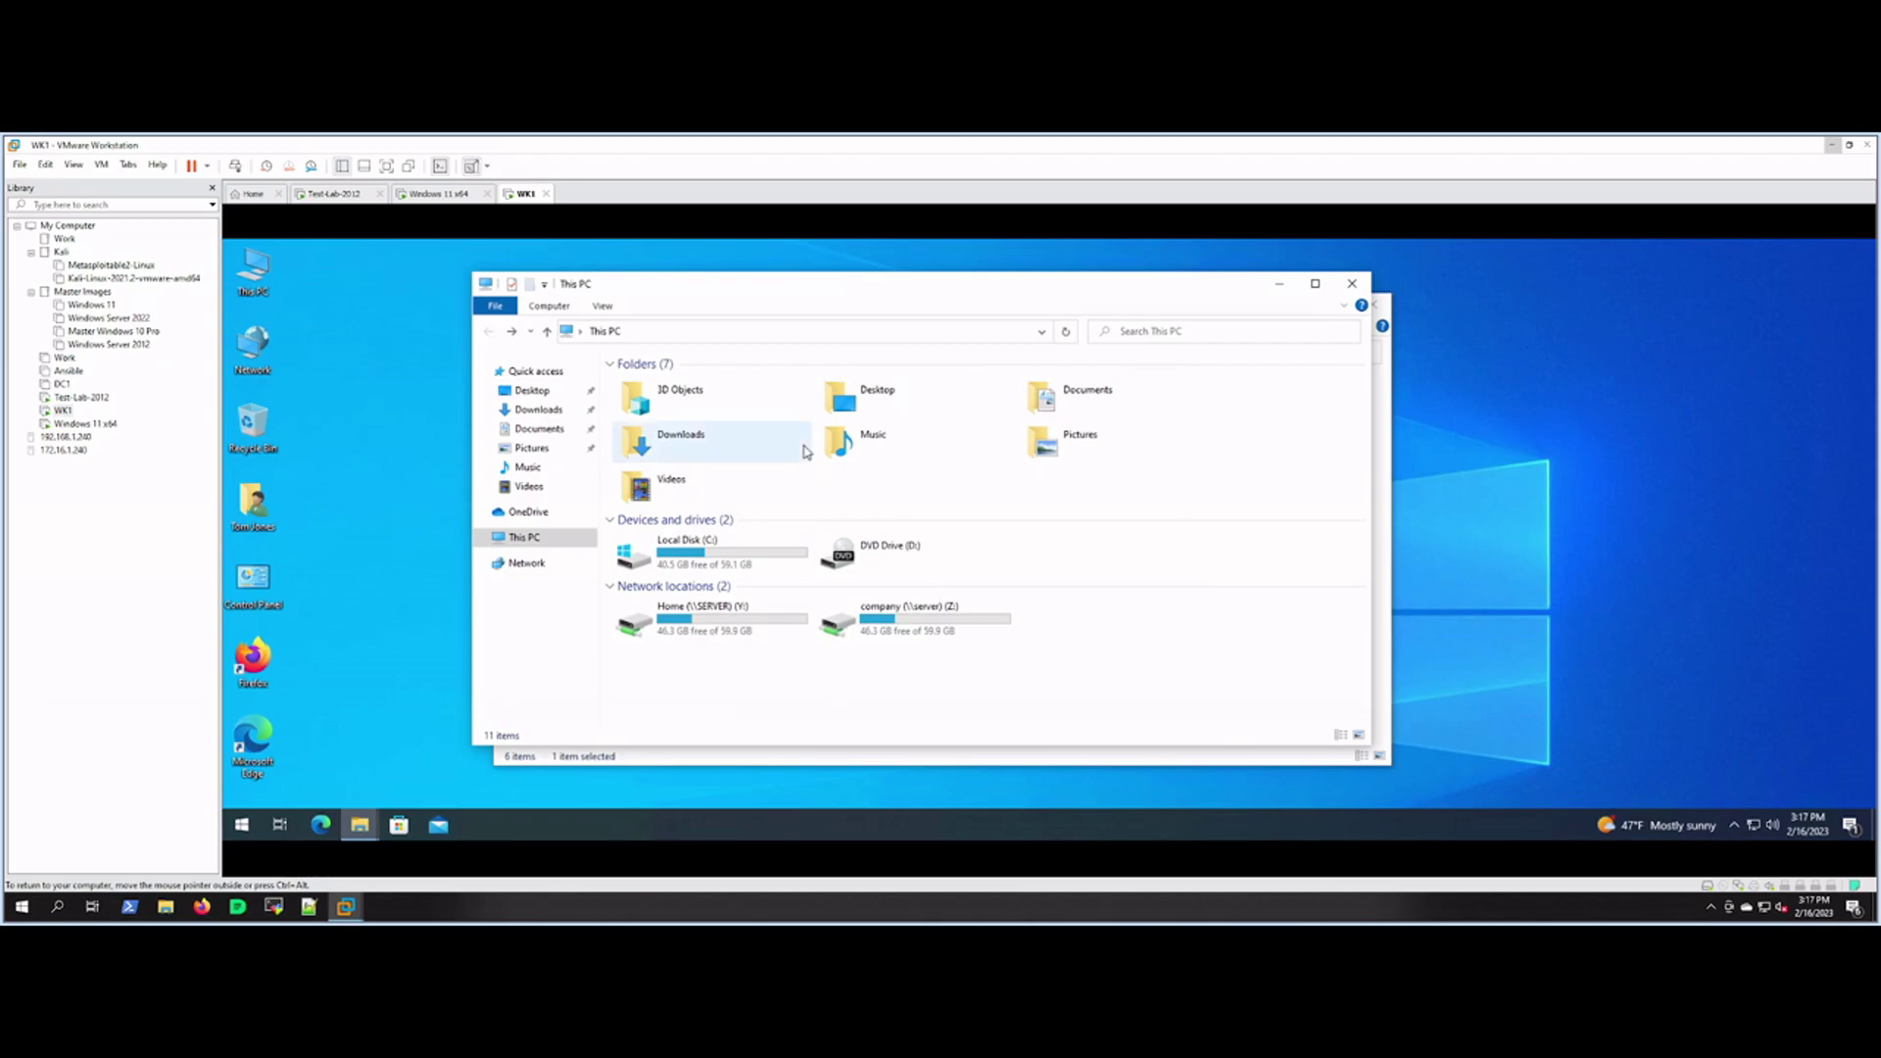
Step: Return to Network, reopen SERVER's shares, and bring up the SoftInstall share's menu
left_click(549, 307)
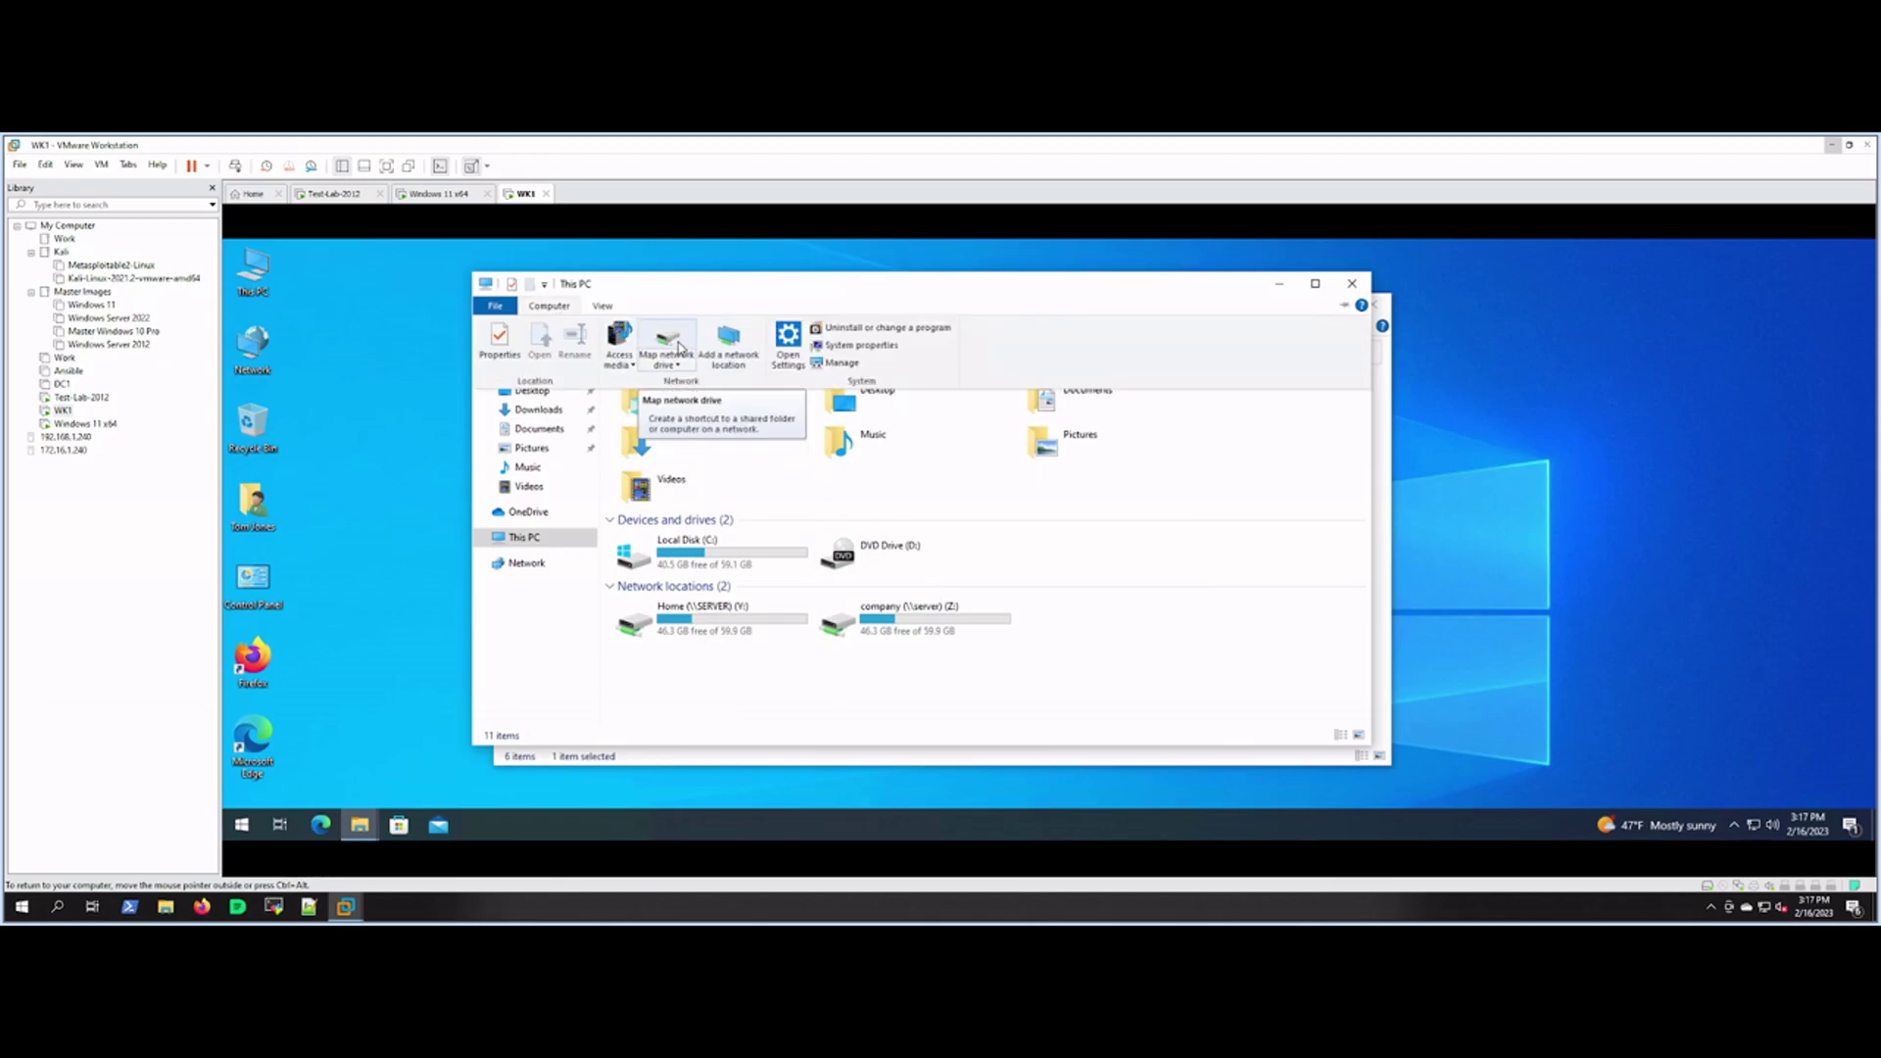
left_click(1125, 621)
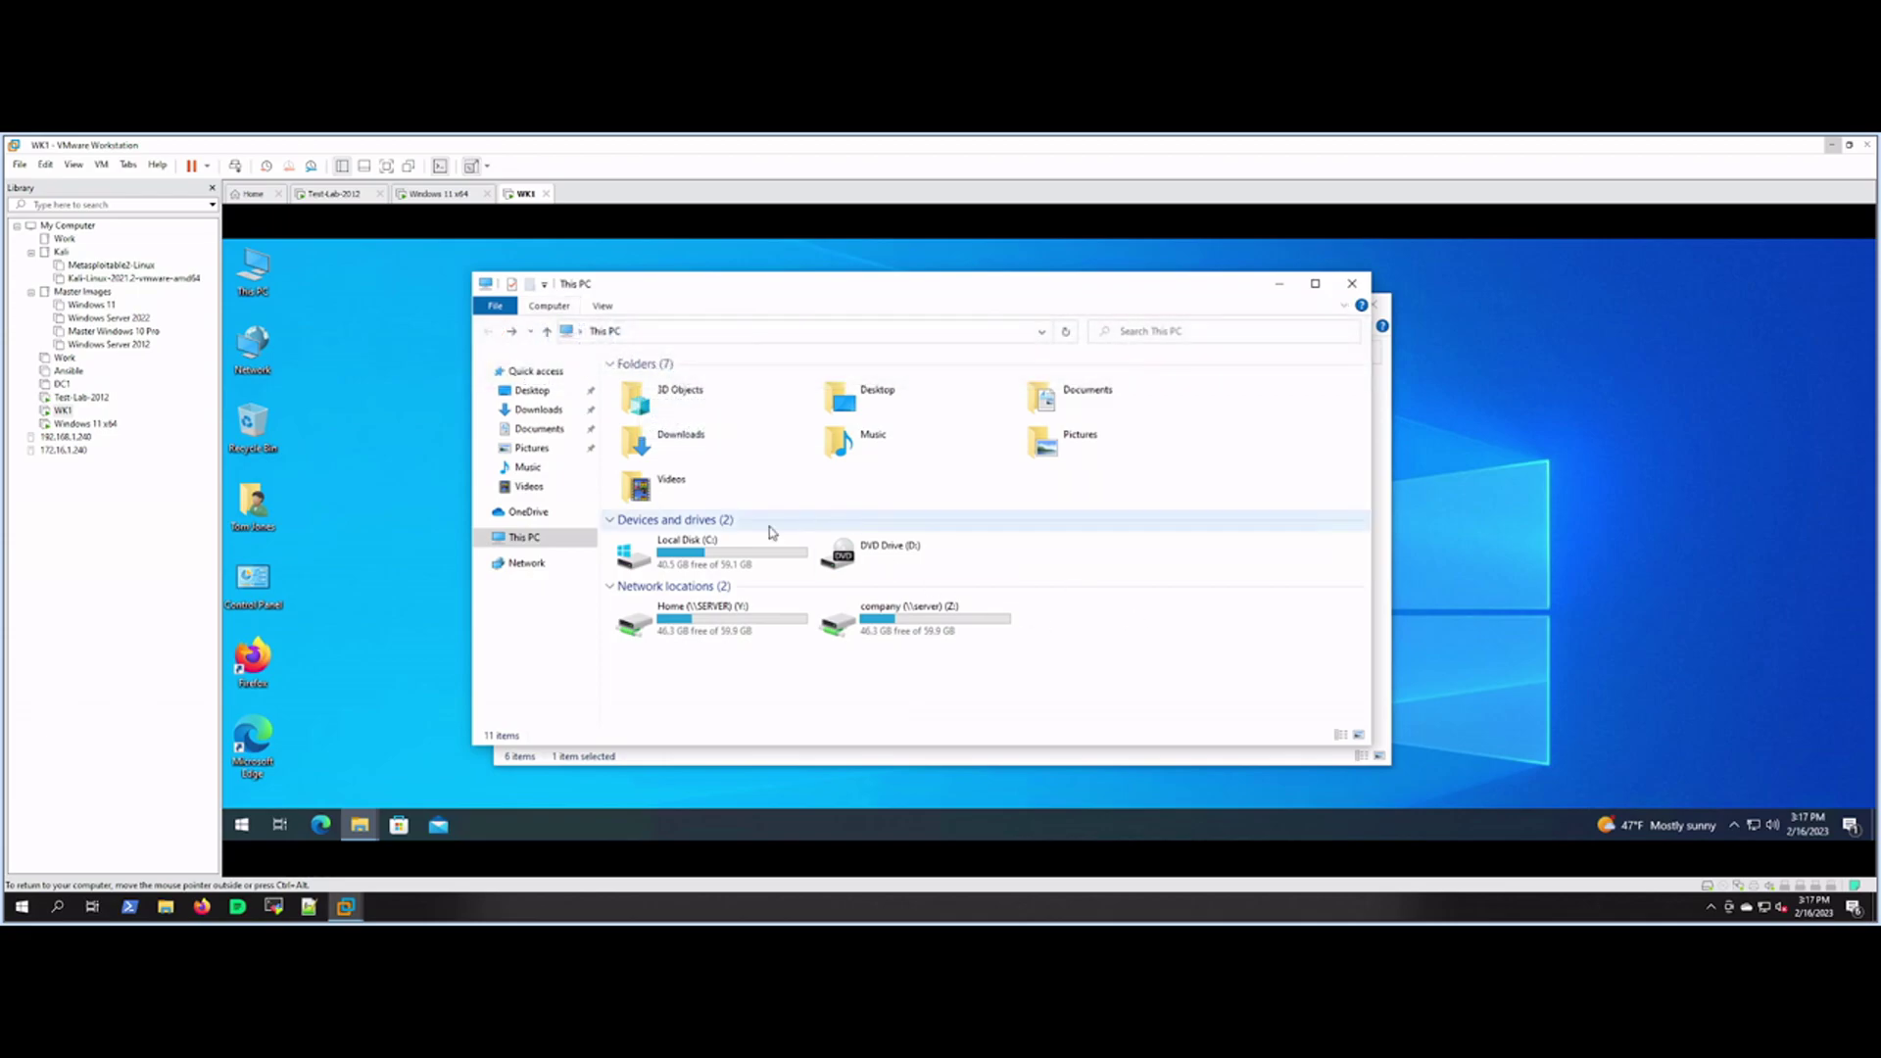
left_click(539, 566)
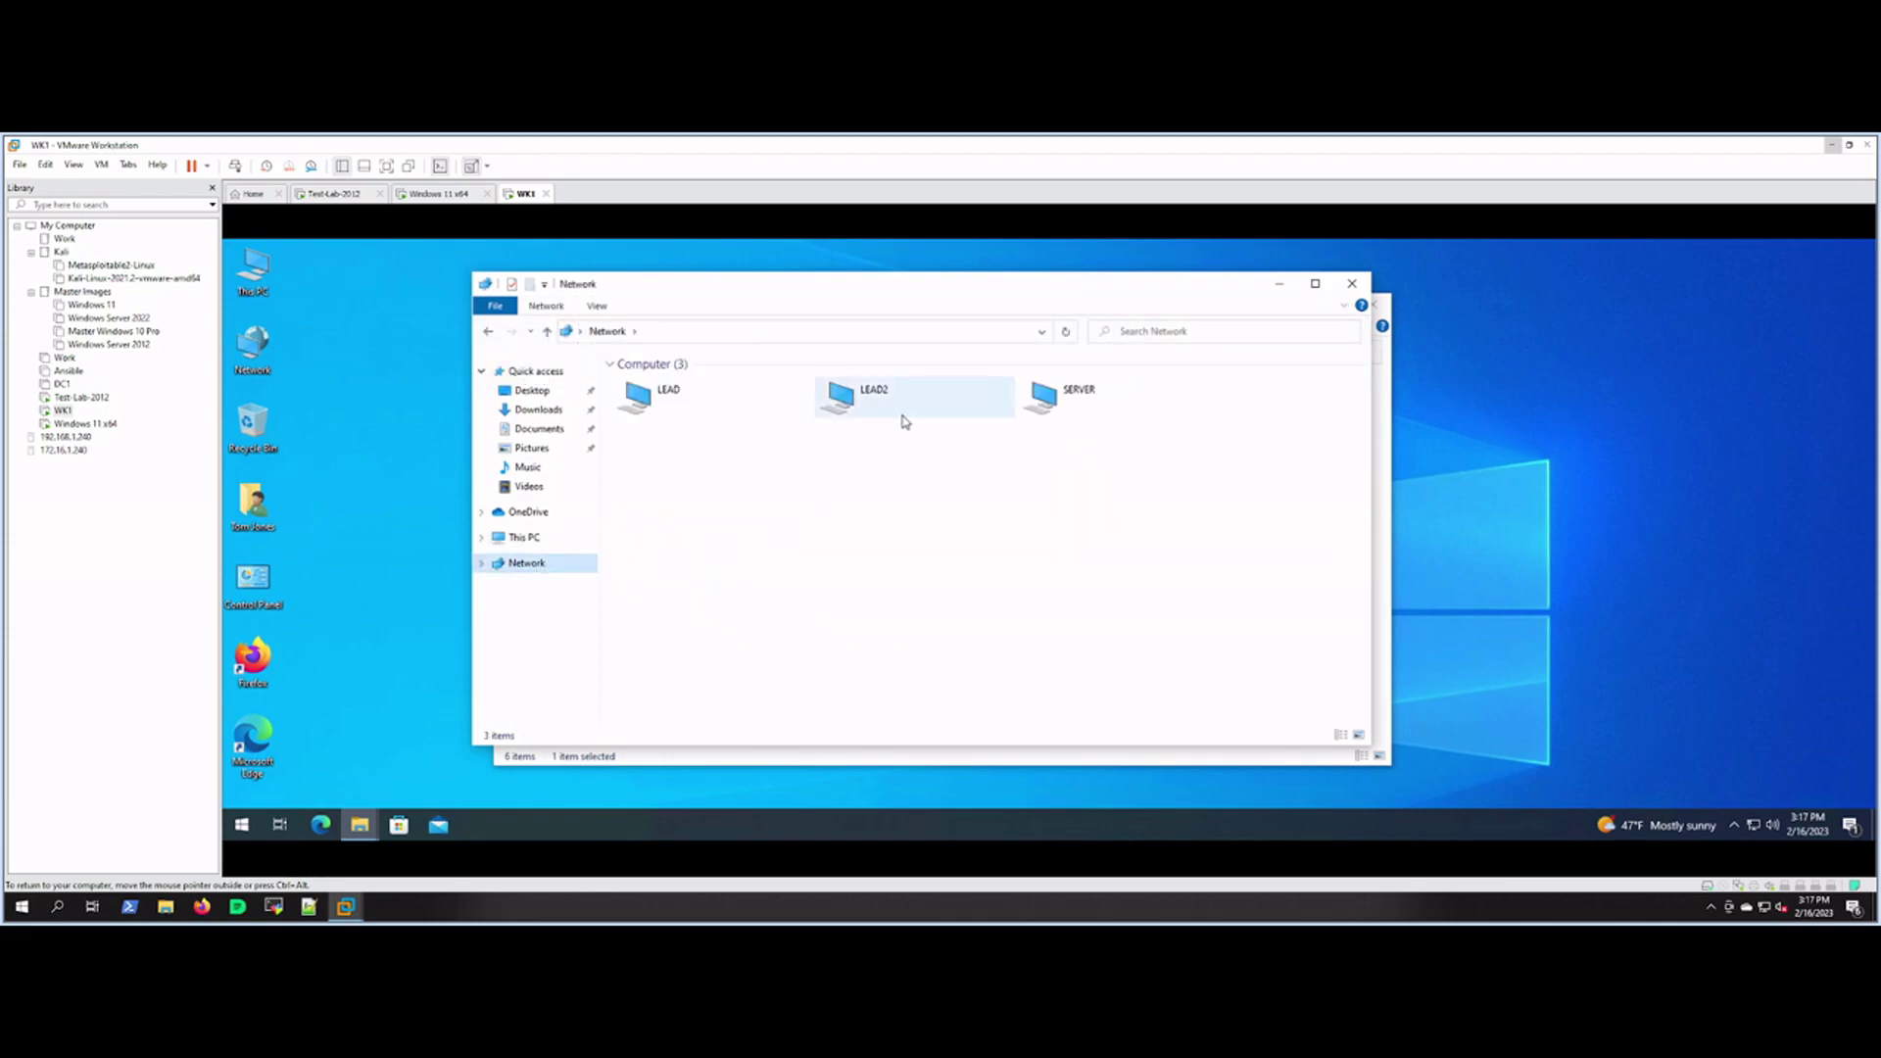
double_click(1043, 399)
right_click(858, 404)
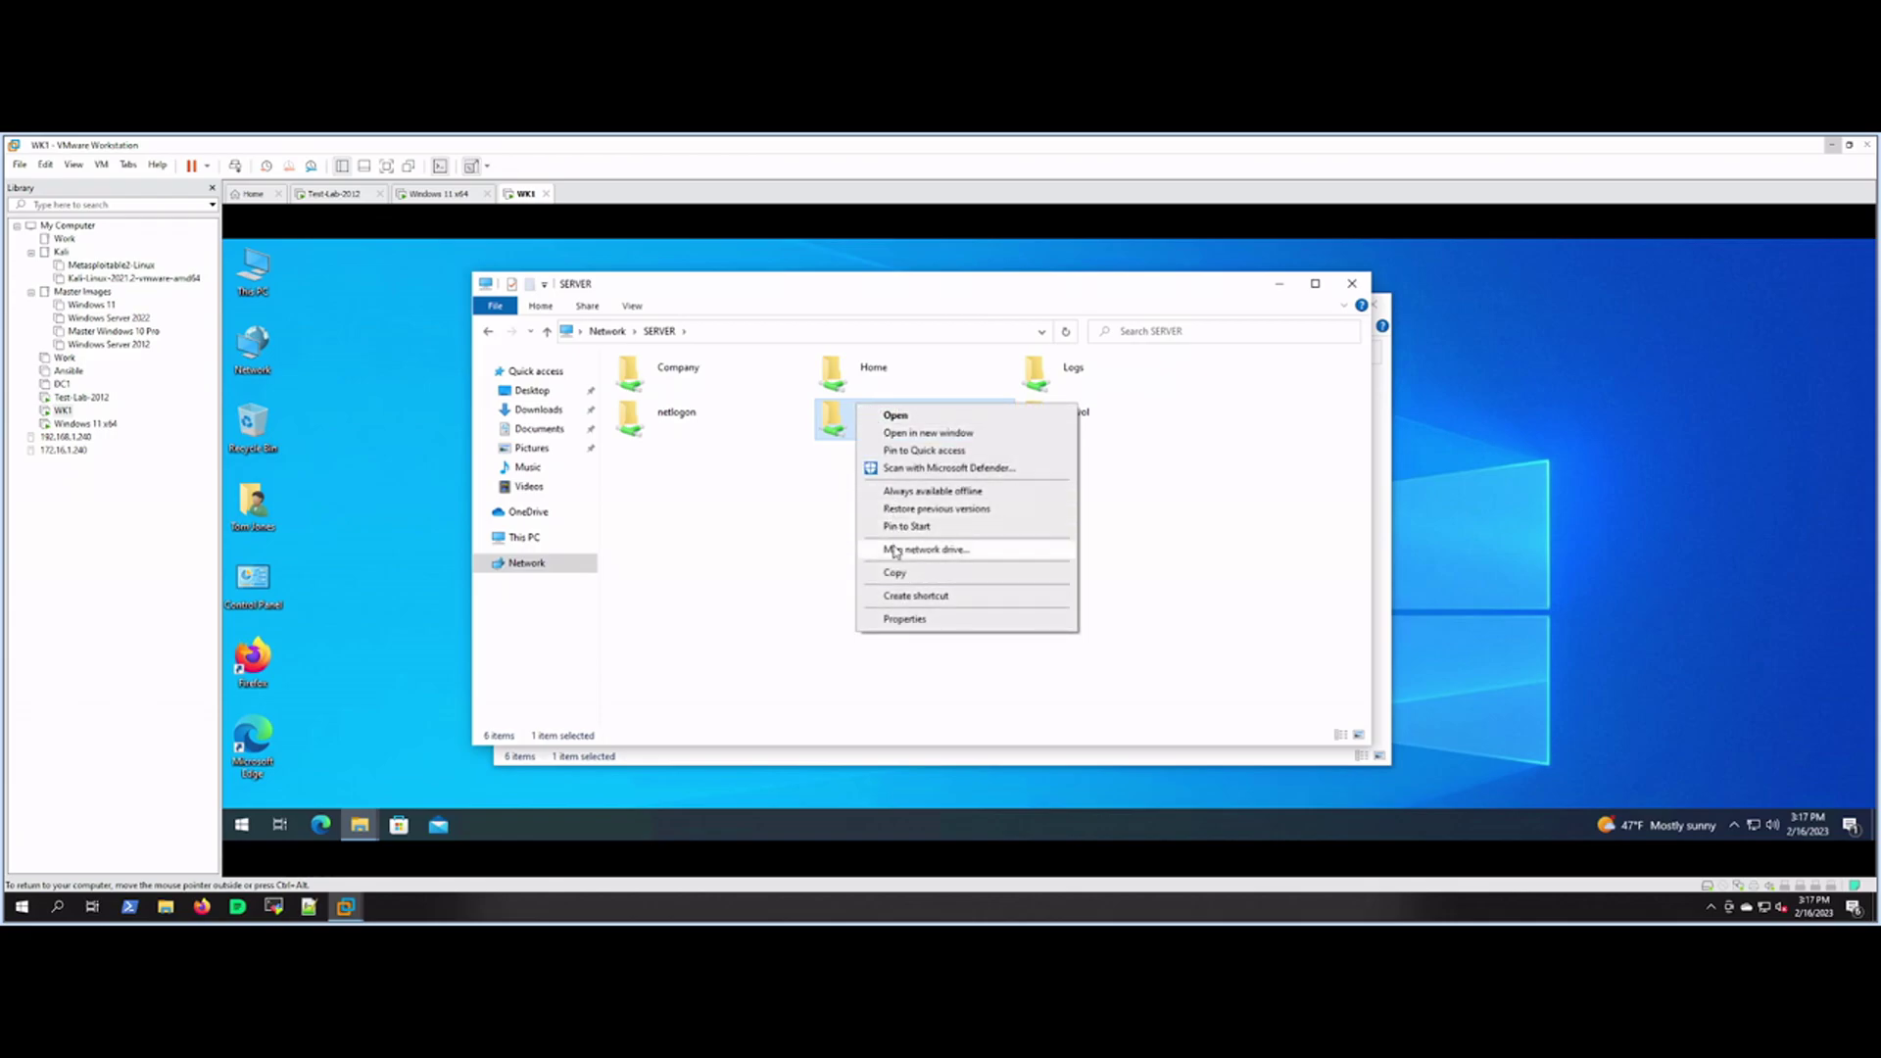
Step: Dismiss the share menu, go to \\ser via the address bar, then close that window
left_click(819, 533)
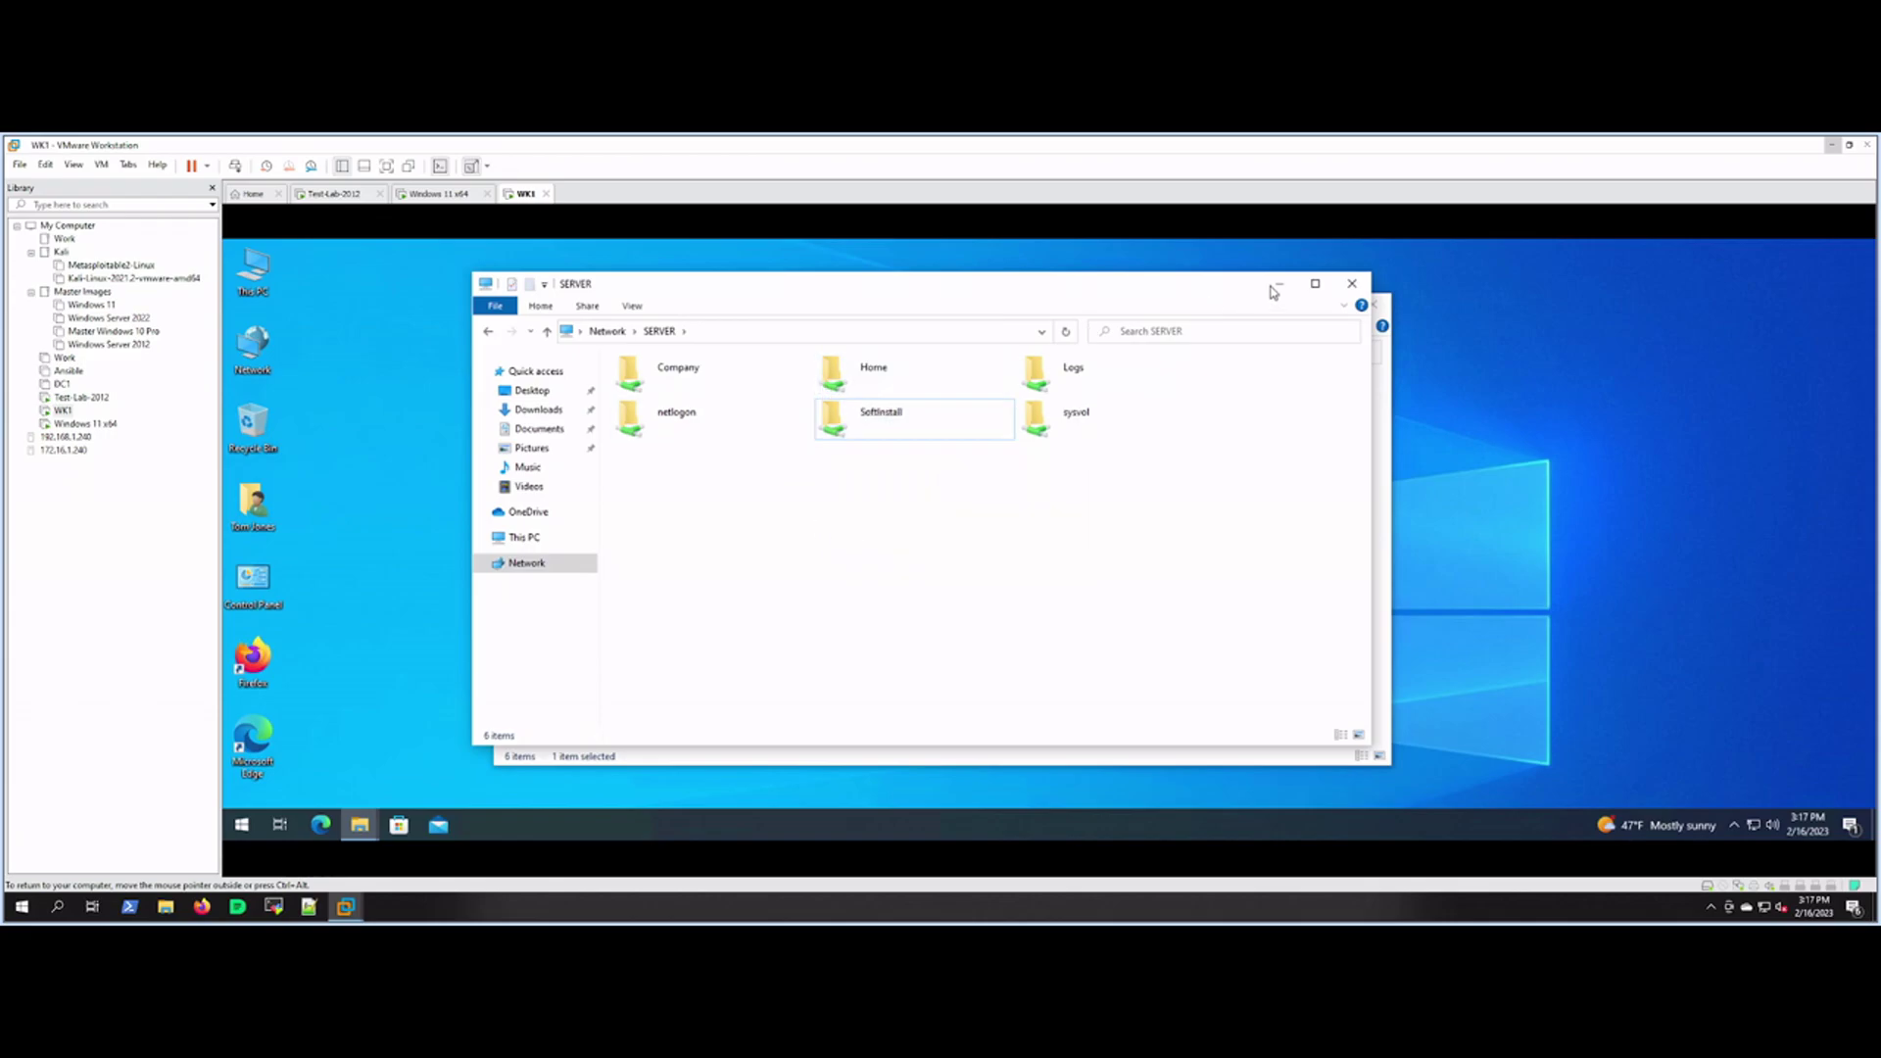
left_click(1354, 287)
left_click(769, 351)
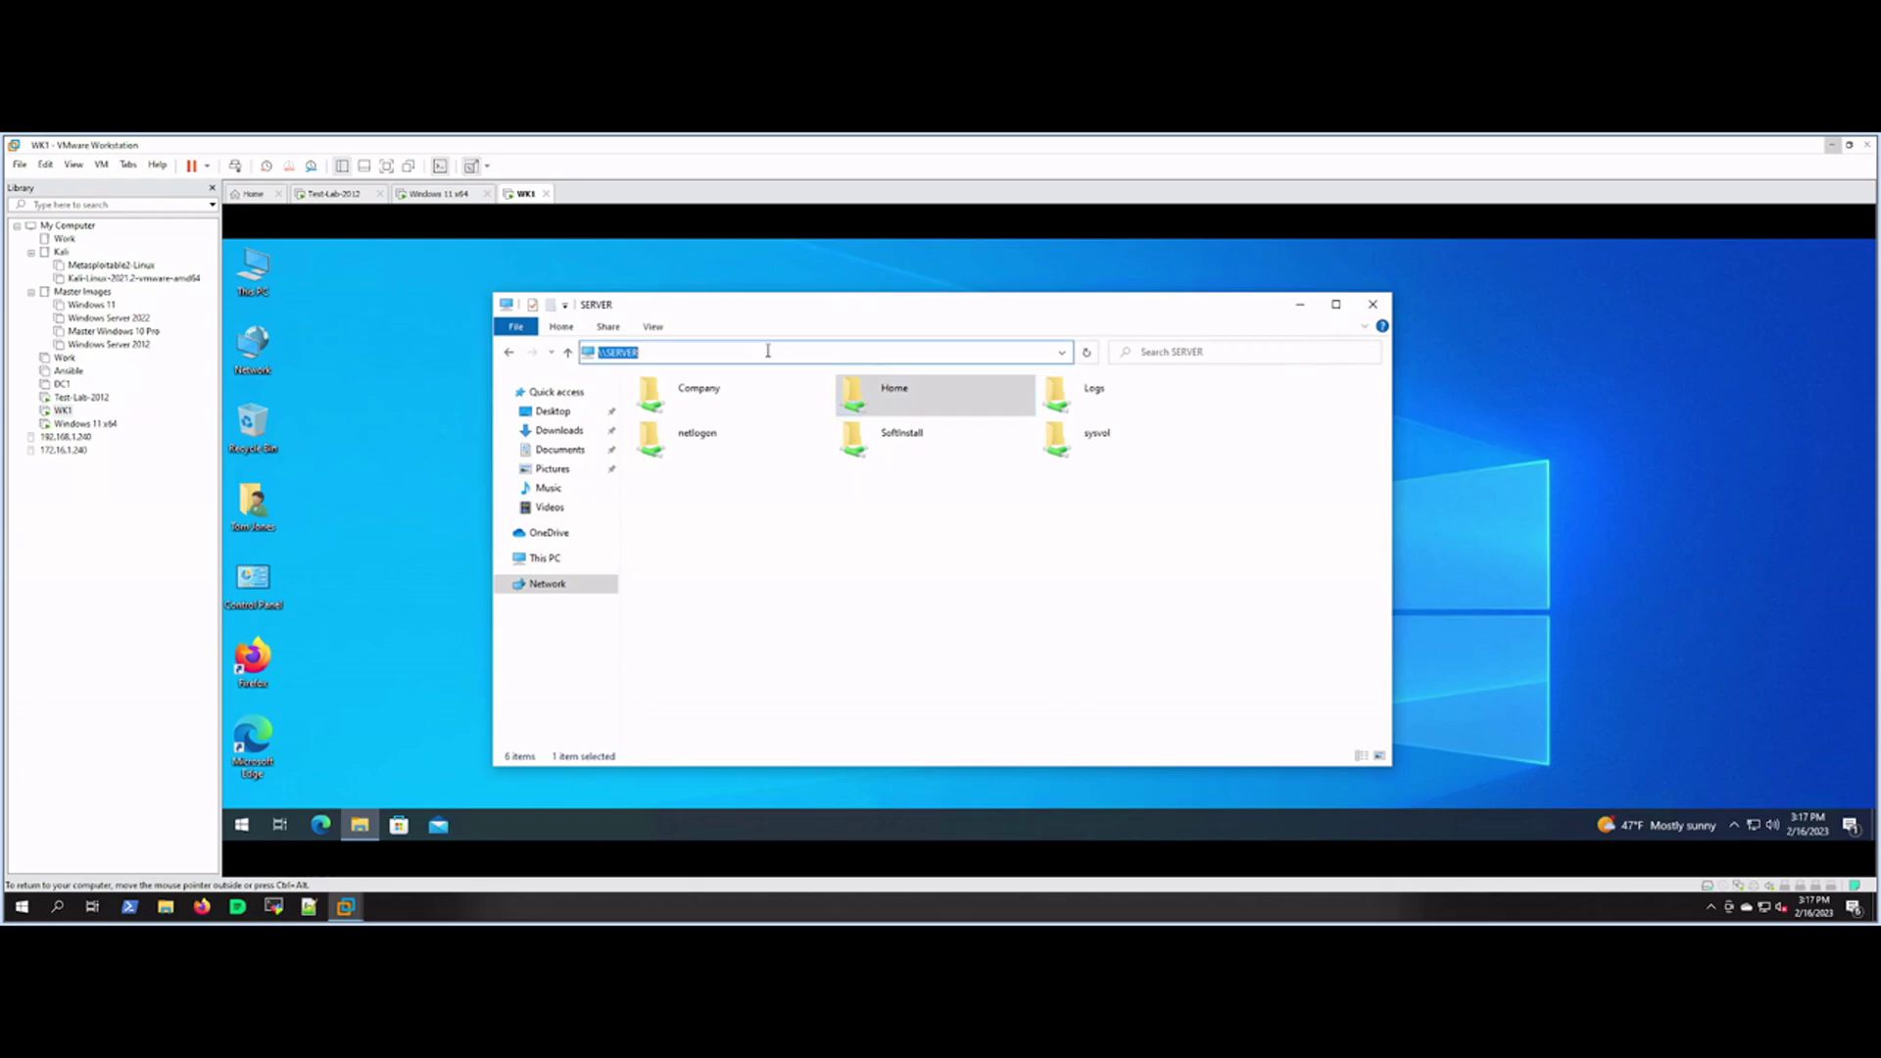
key("BackSpace")
type("\\\\")
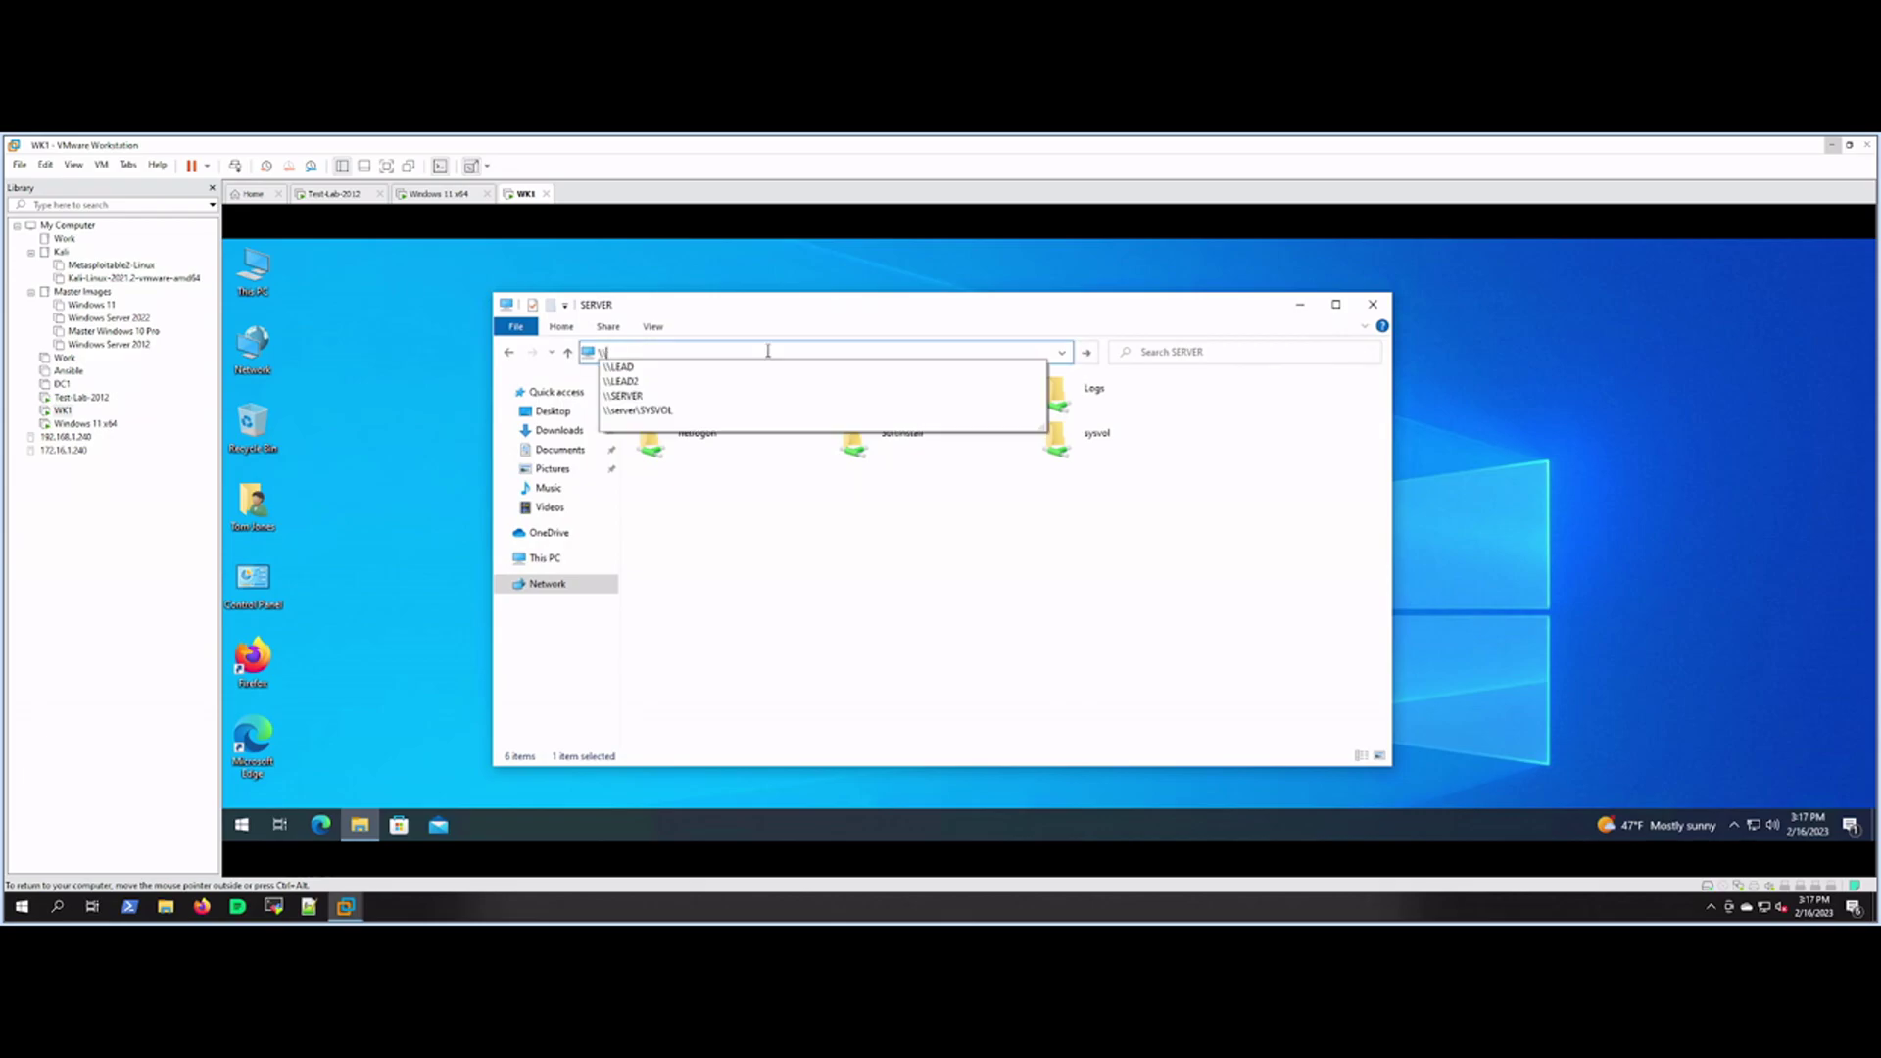
type("server")
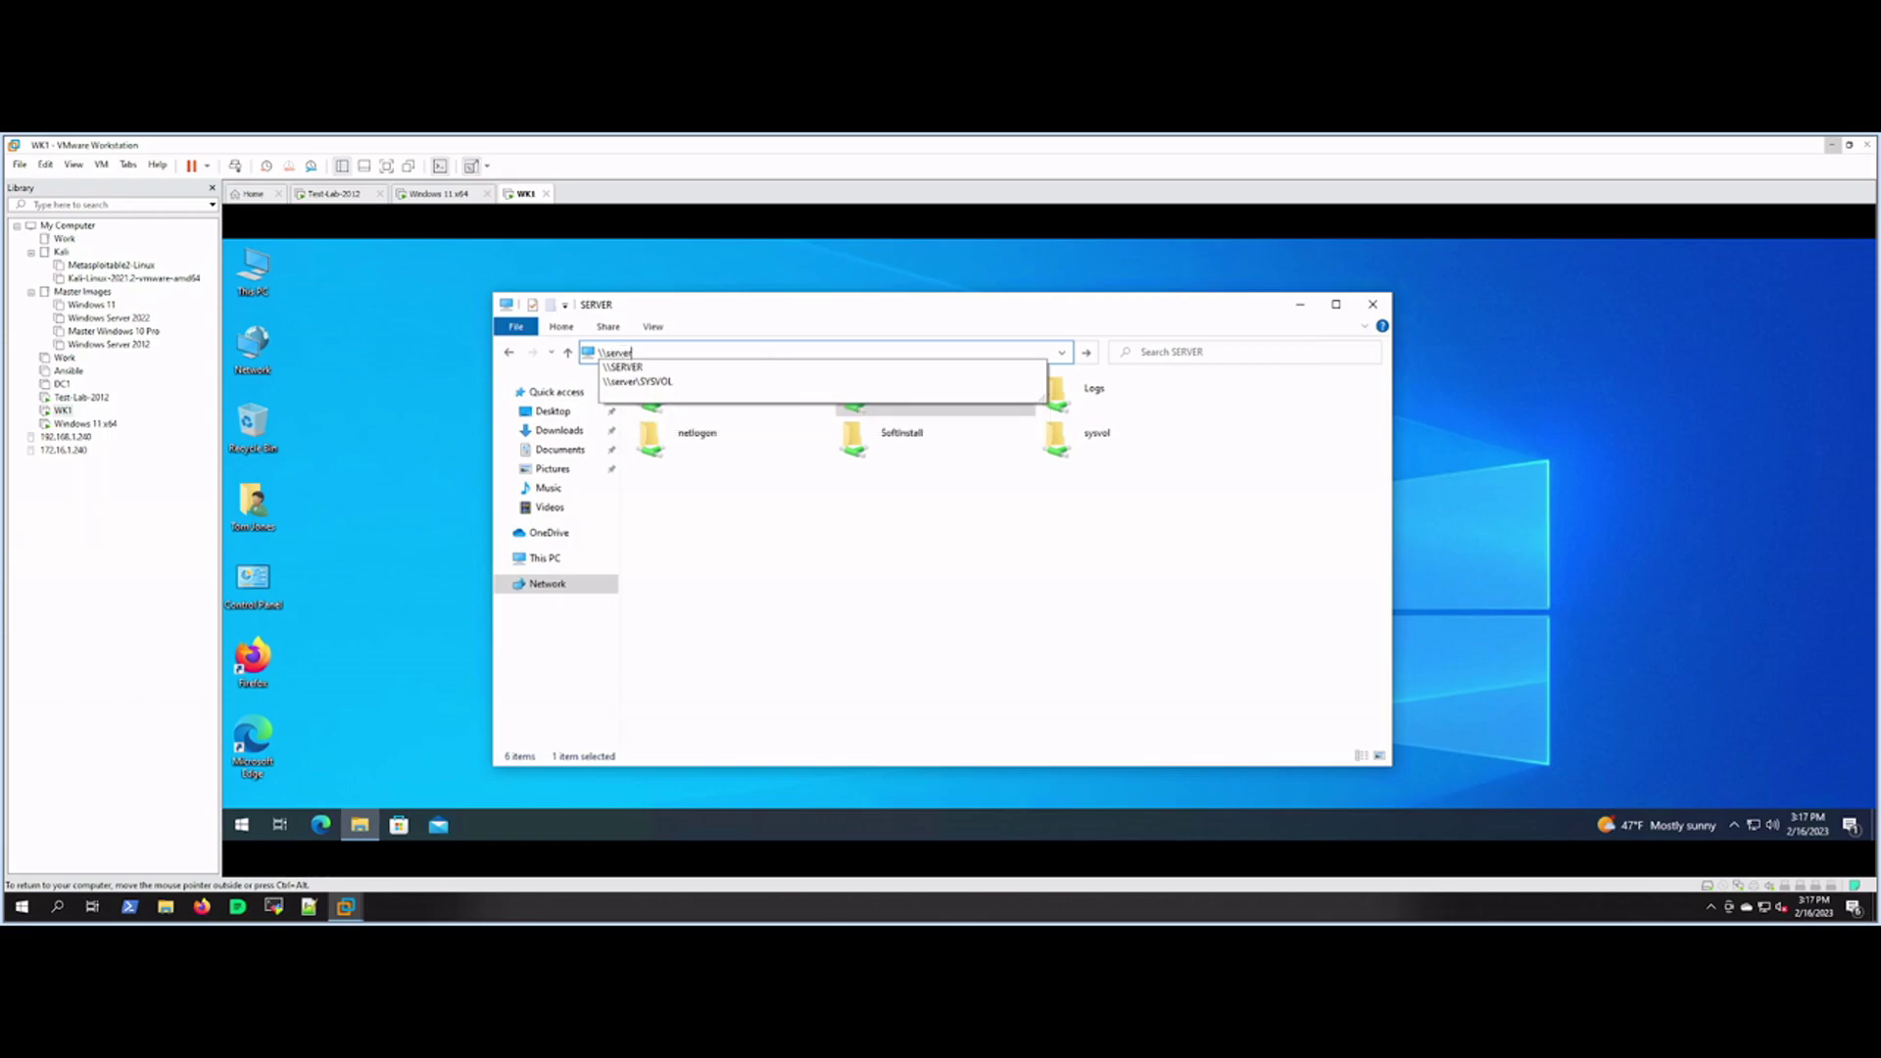
key("Return")
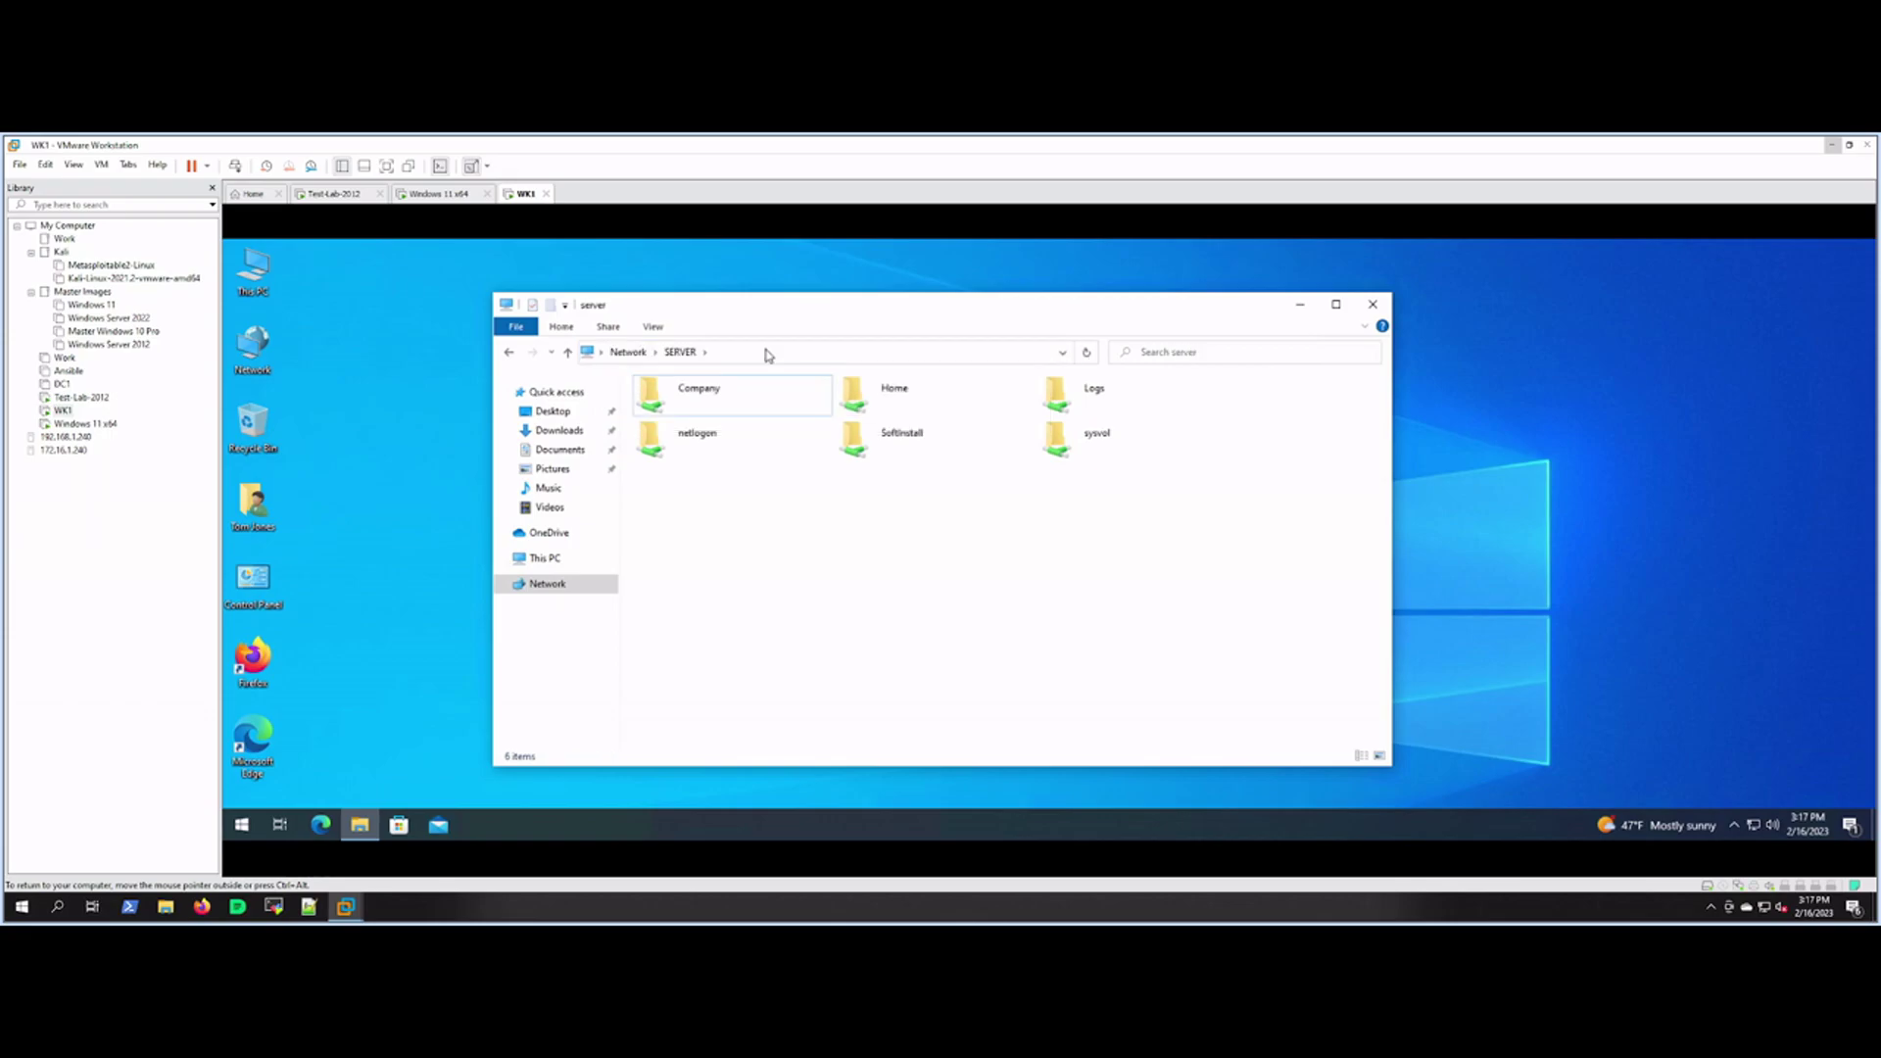
left_click(1372, 303)
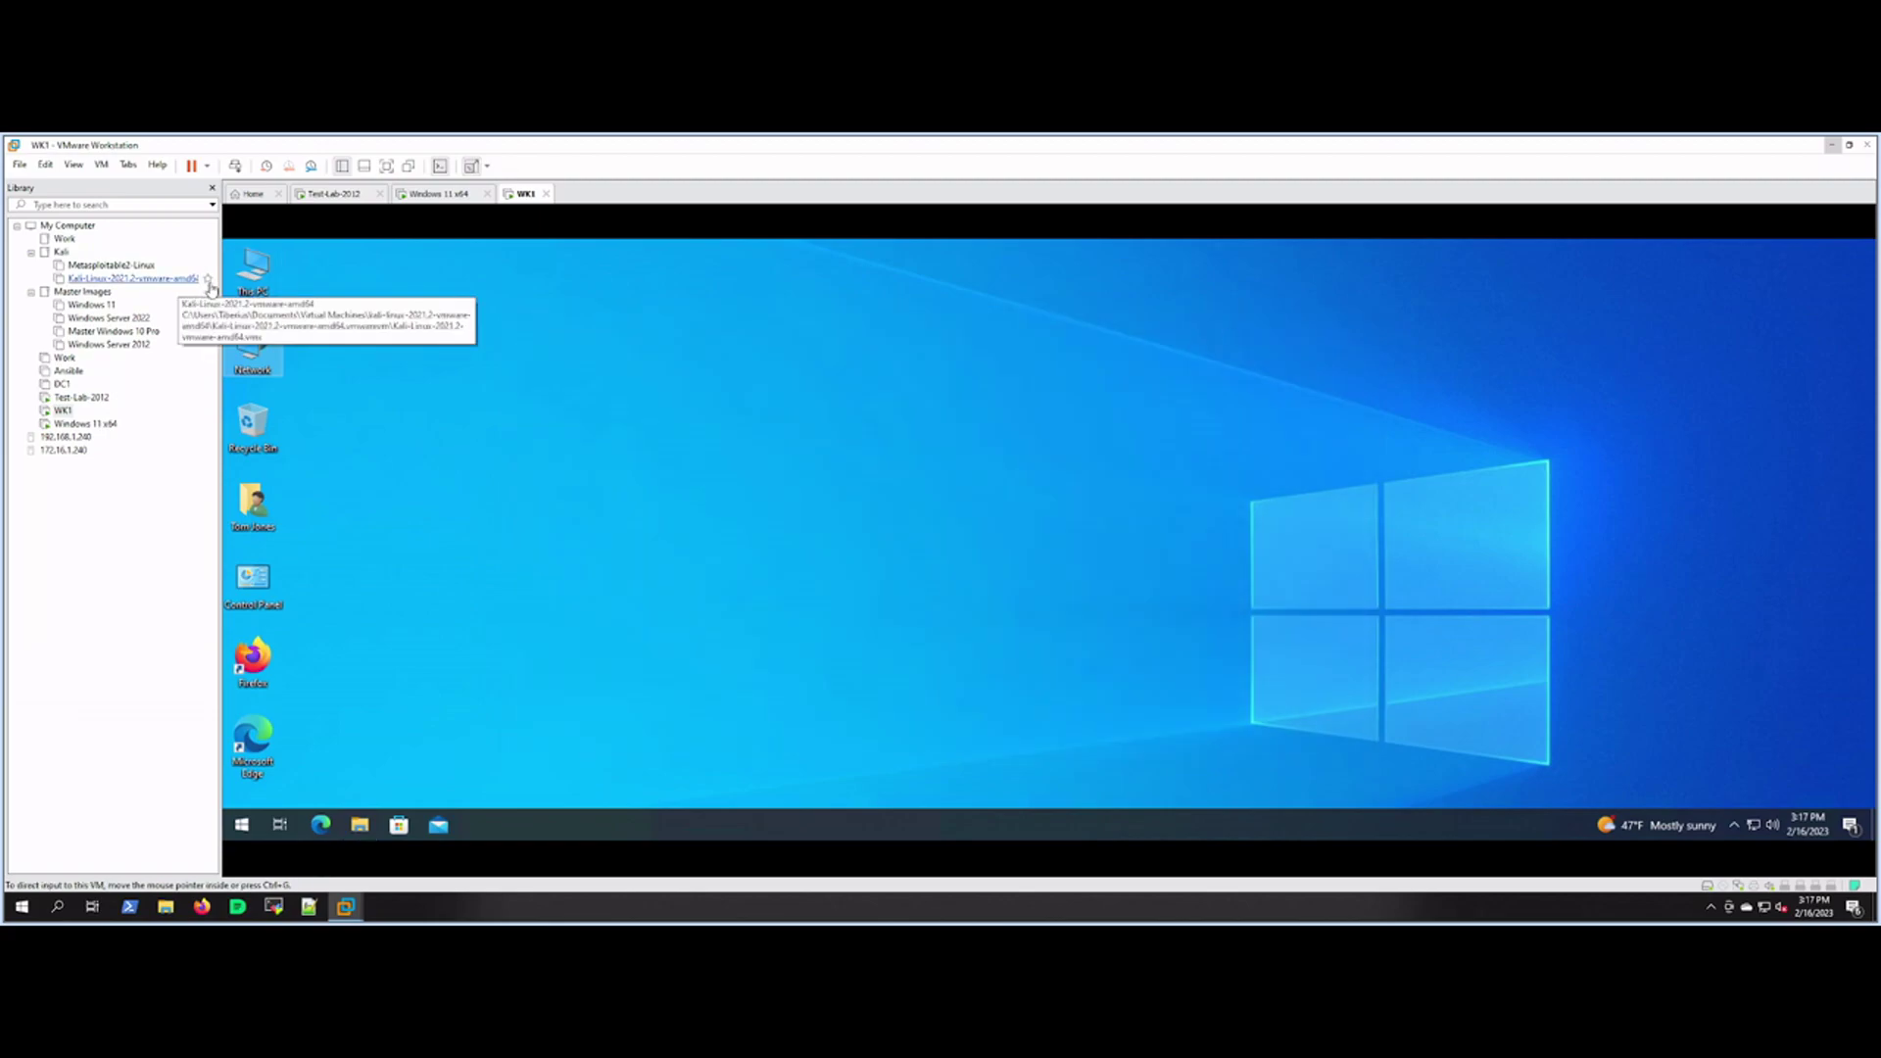
Step: Reopen This PC, navigate to \\server, and start then cancel mapping Home
left_click(233, 285)
double_click(241, 287)
left_click(654, 338)
key("BackSpace")
type("\\\\server")
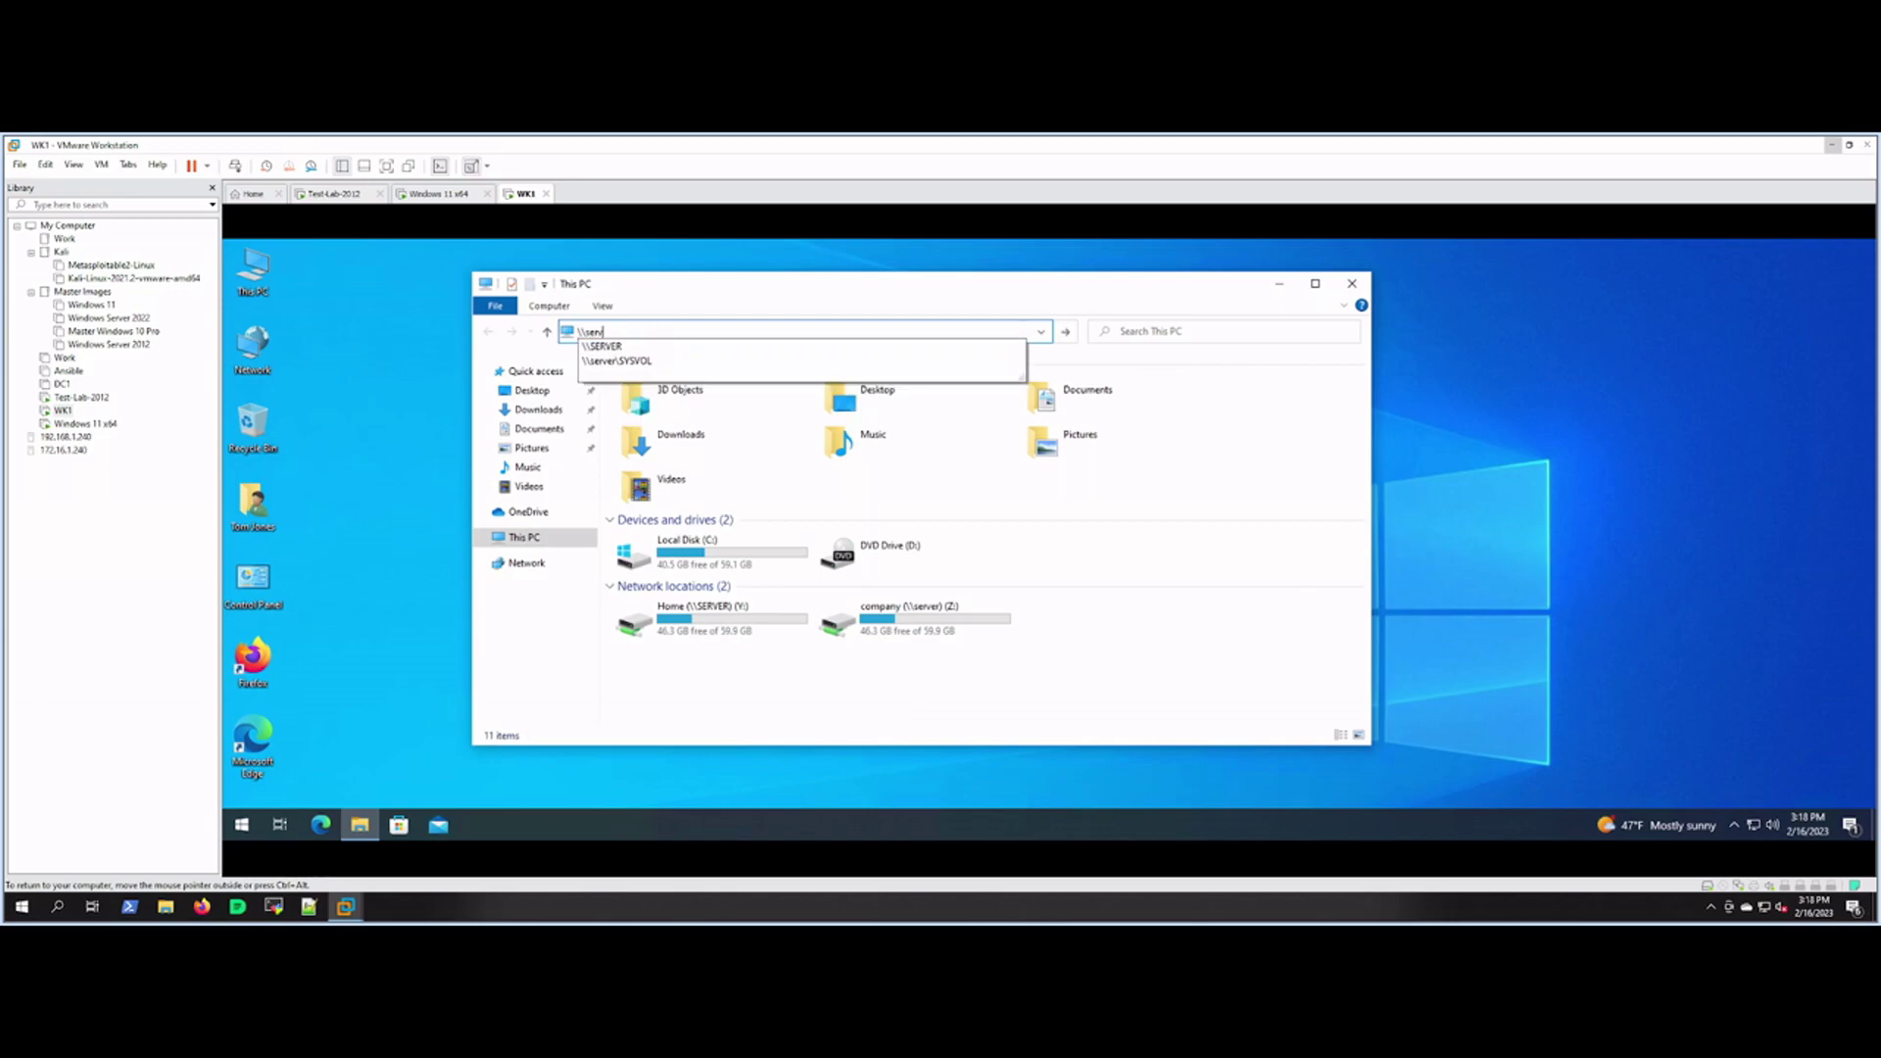
key("Return")
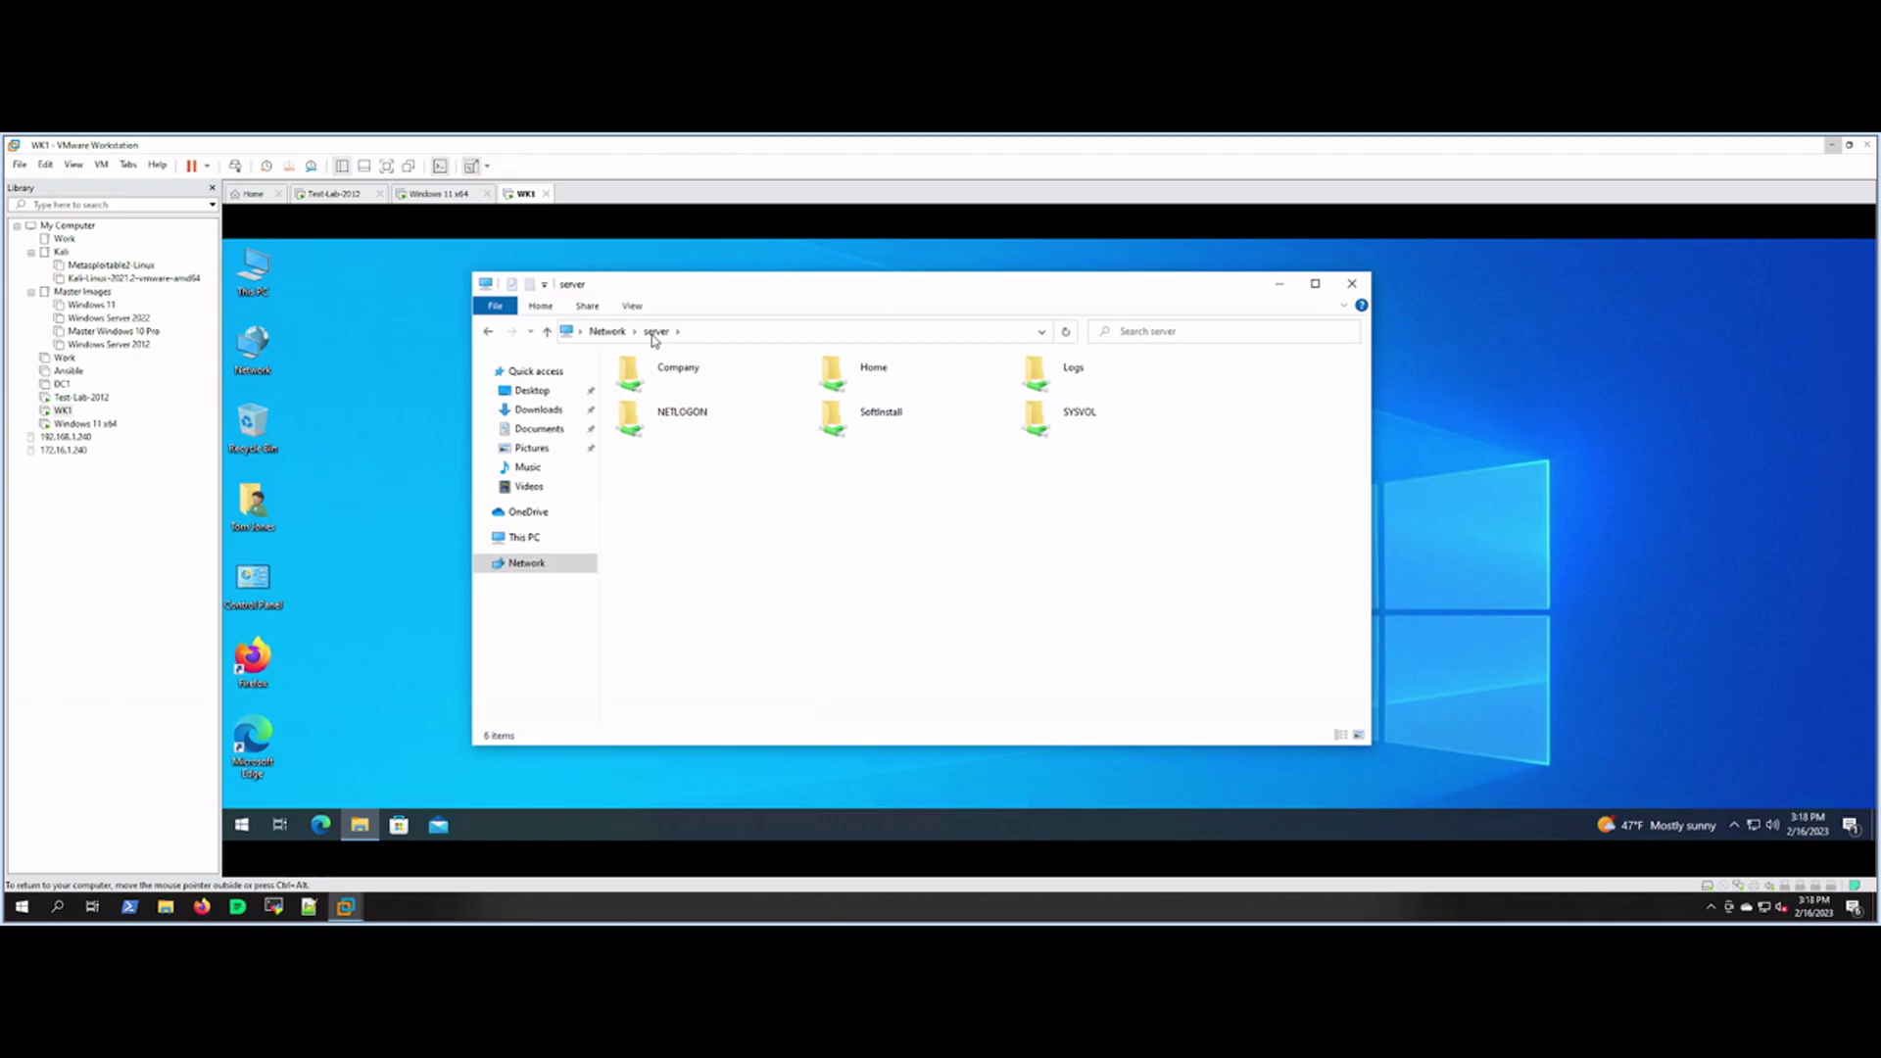
right_click(845, 363)
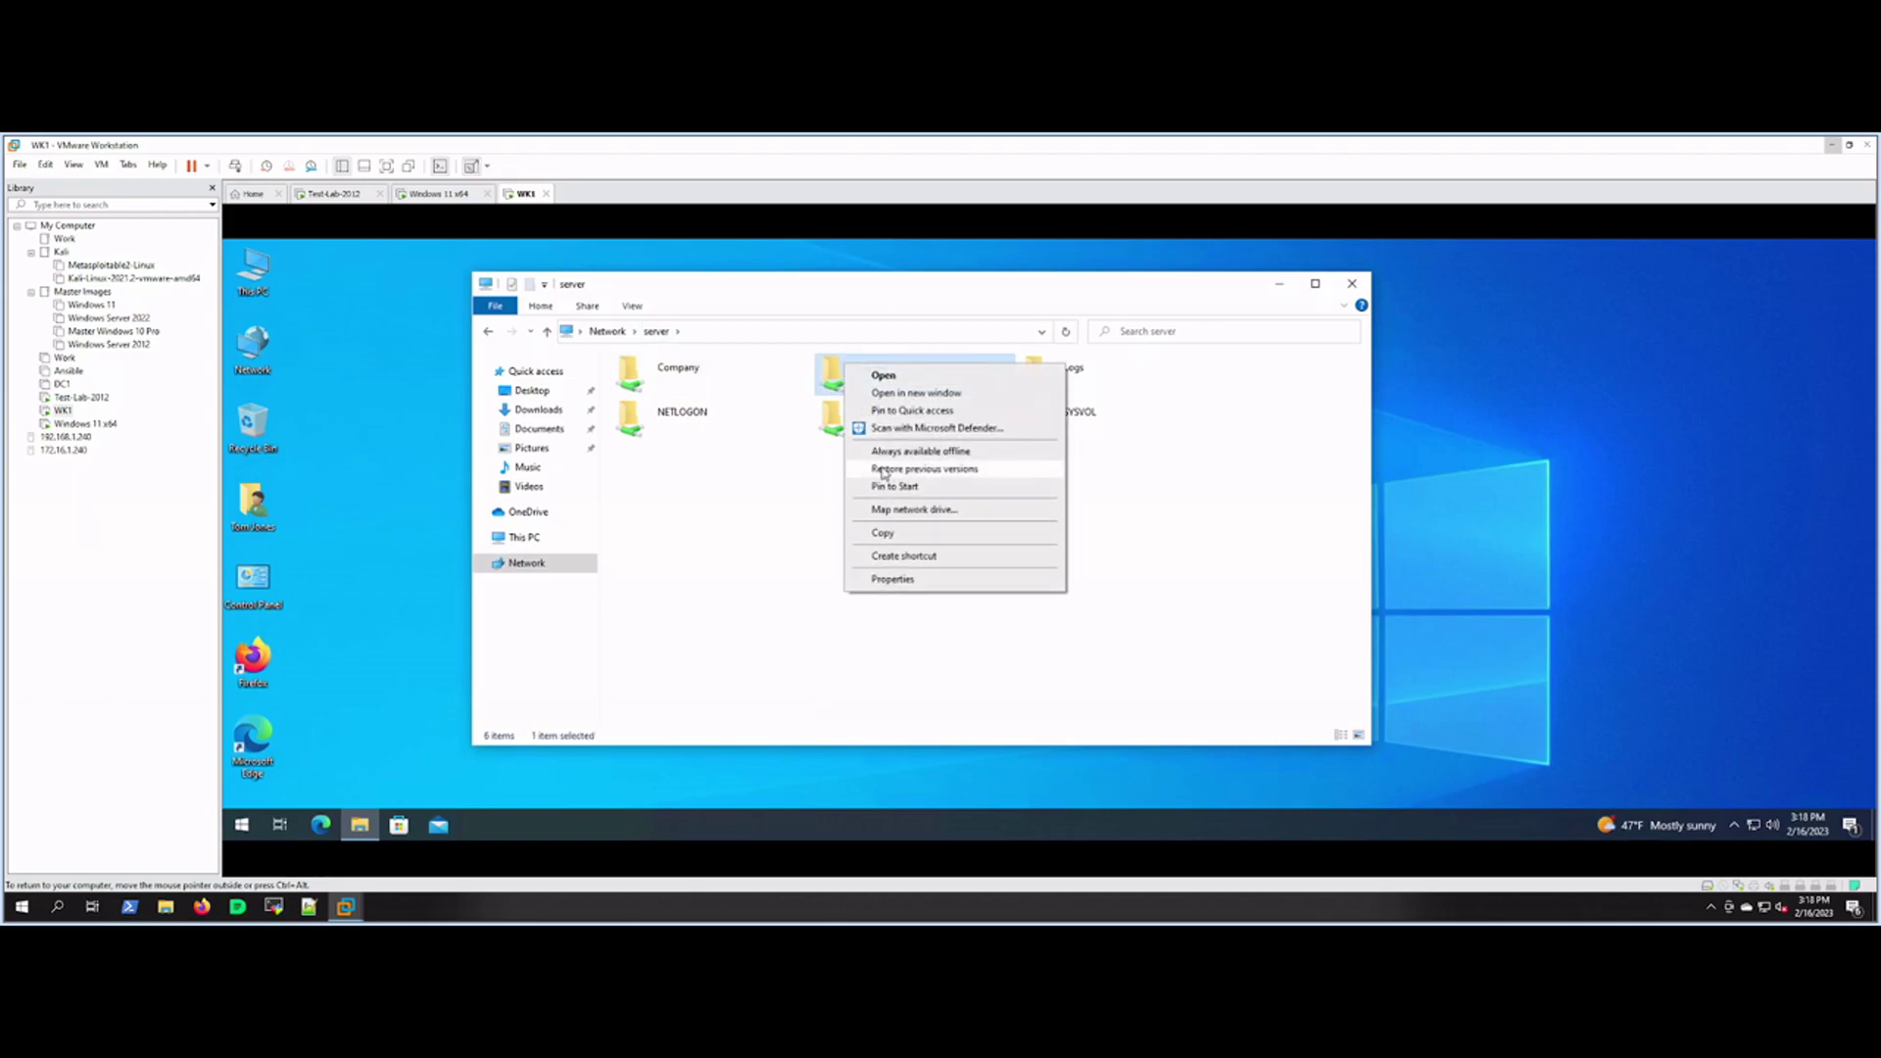
left_click(914, 509)
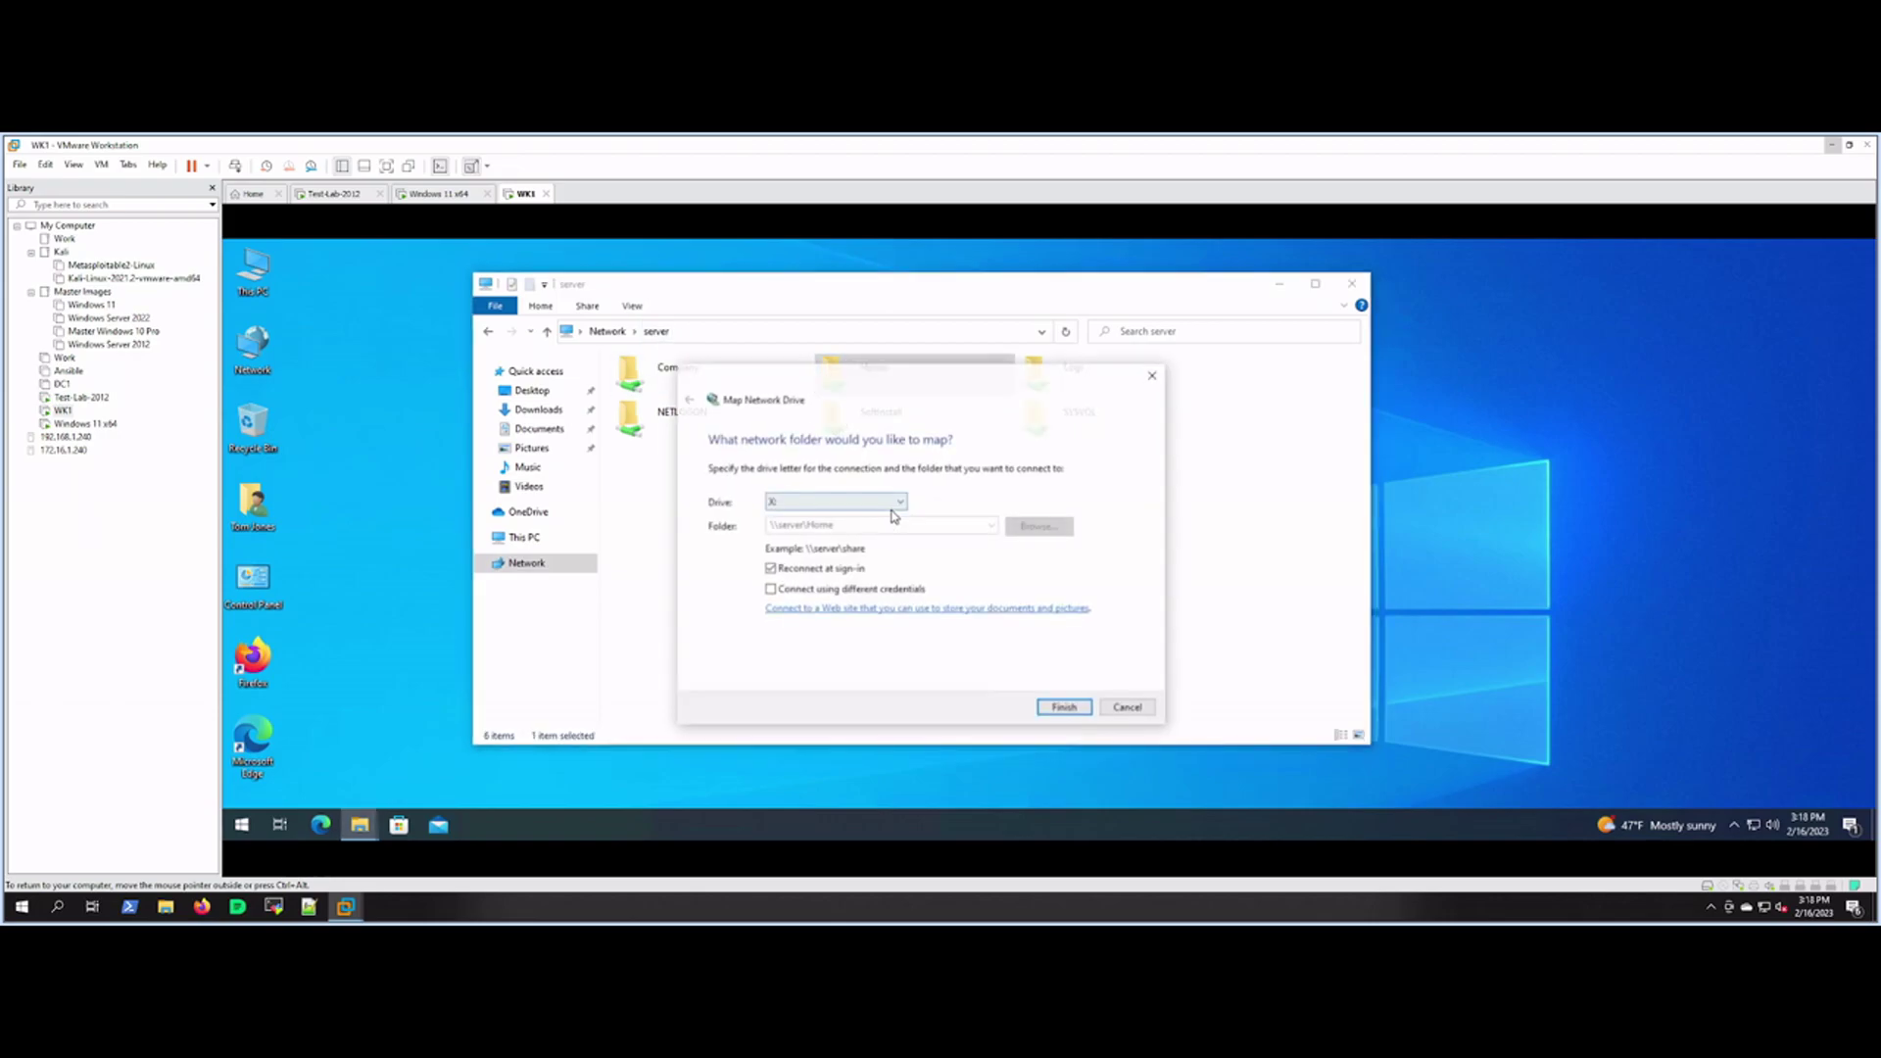
left_click(1121, 708)
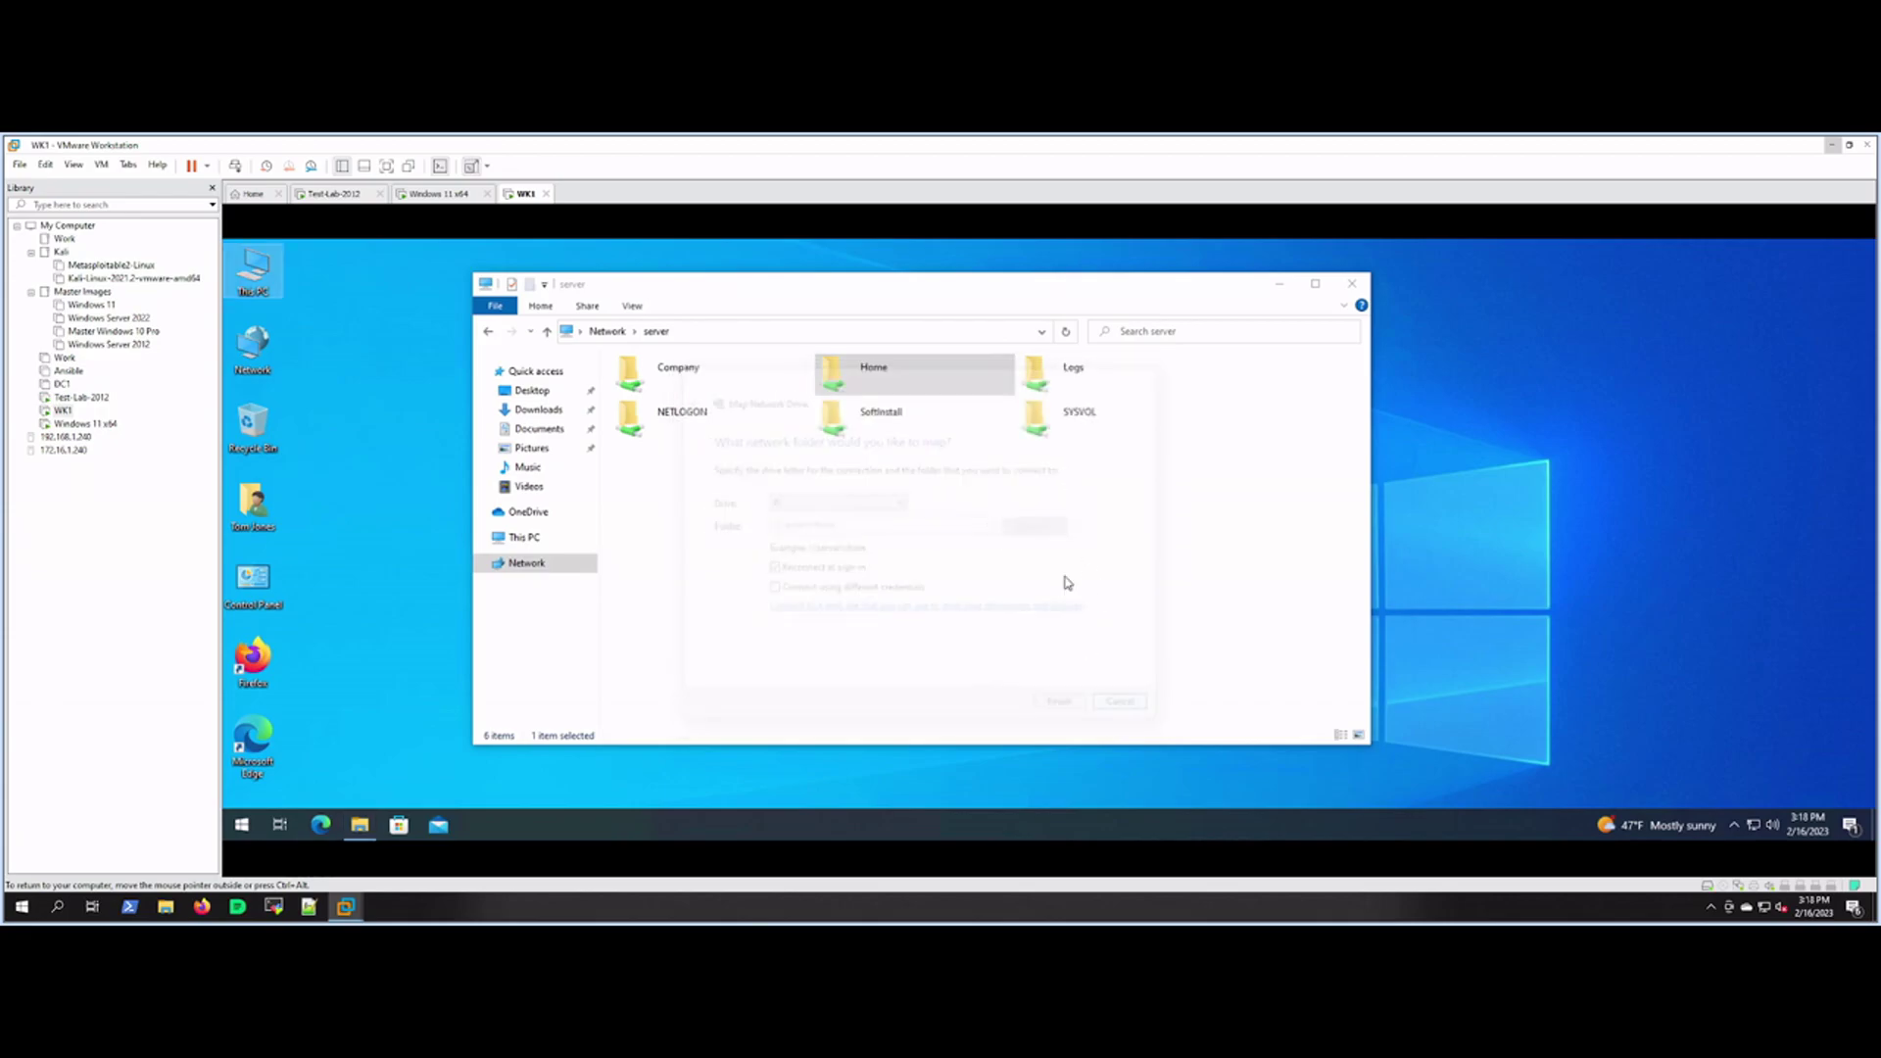
Step: Map the Logs share as drive X:, look inside 02062023, then close the X: window
right_click(1058, 372)
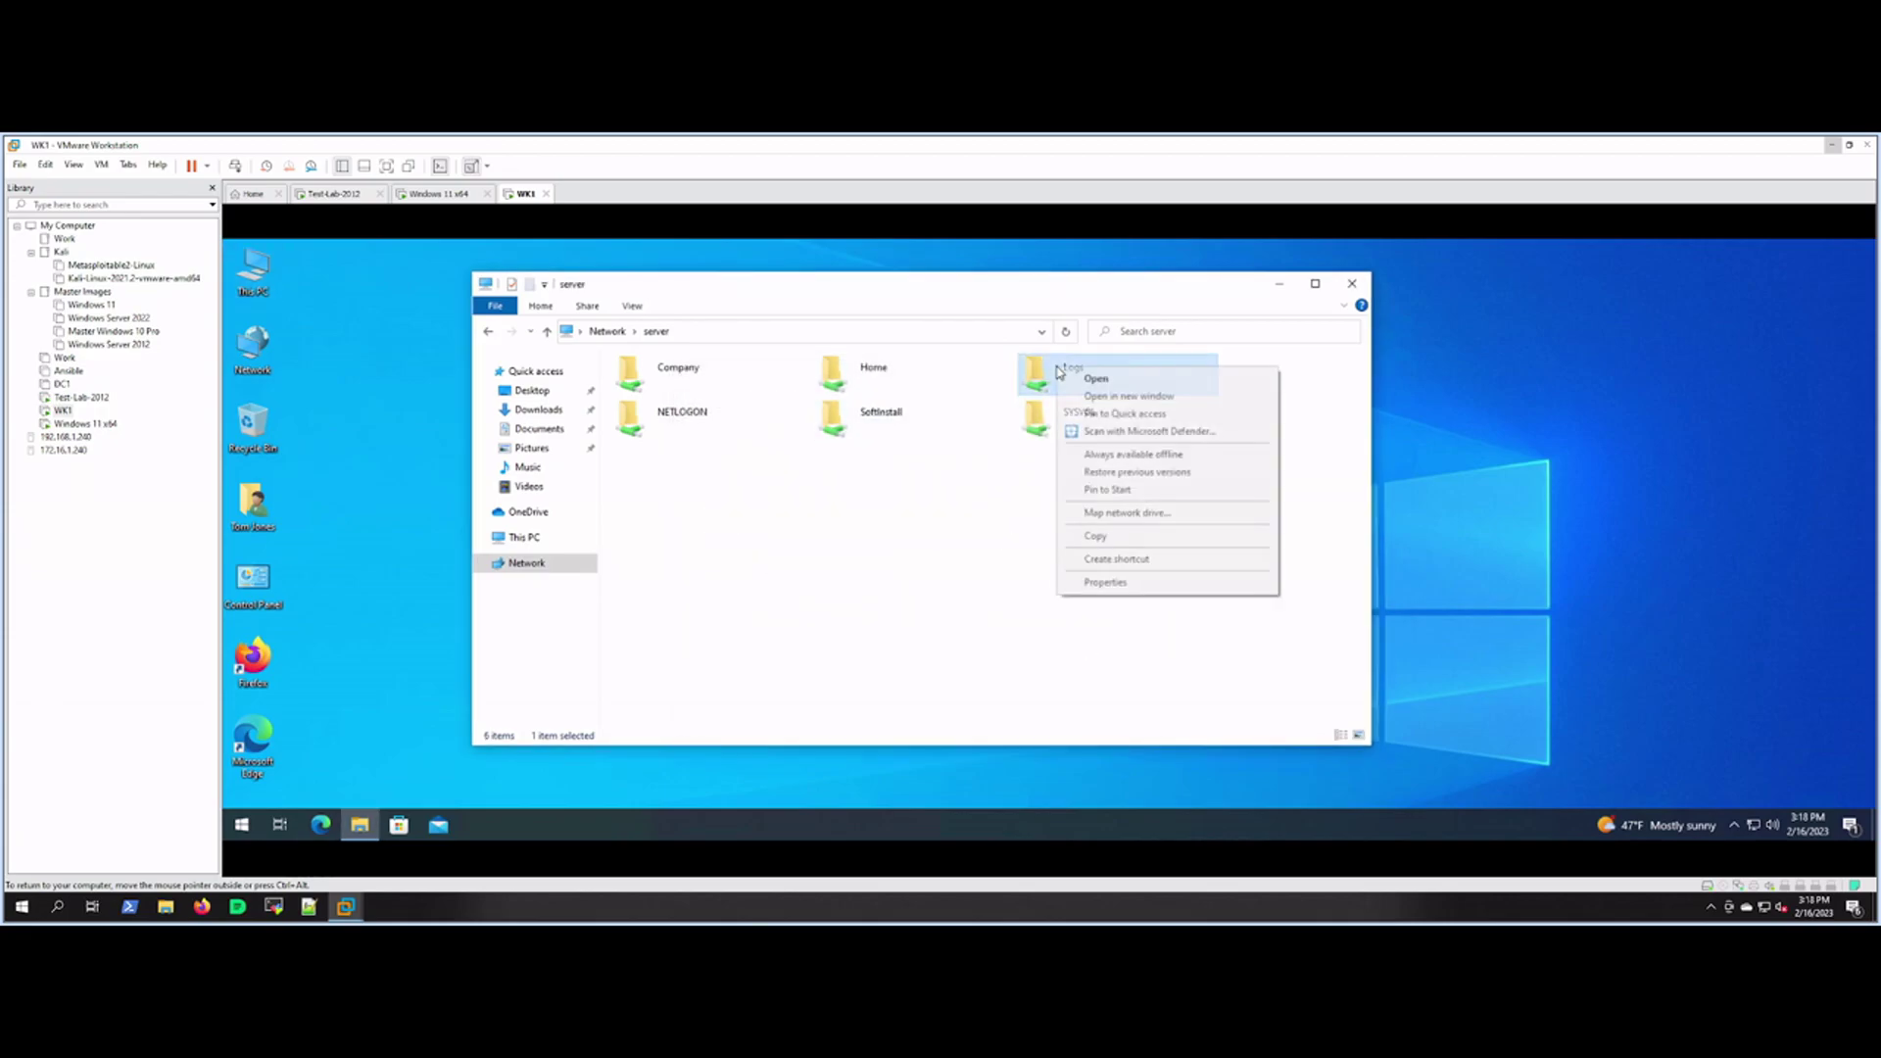
left_click(1091, 520)
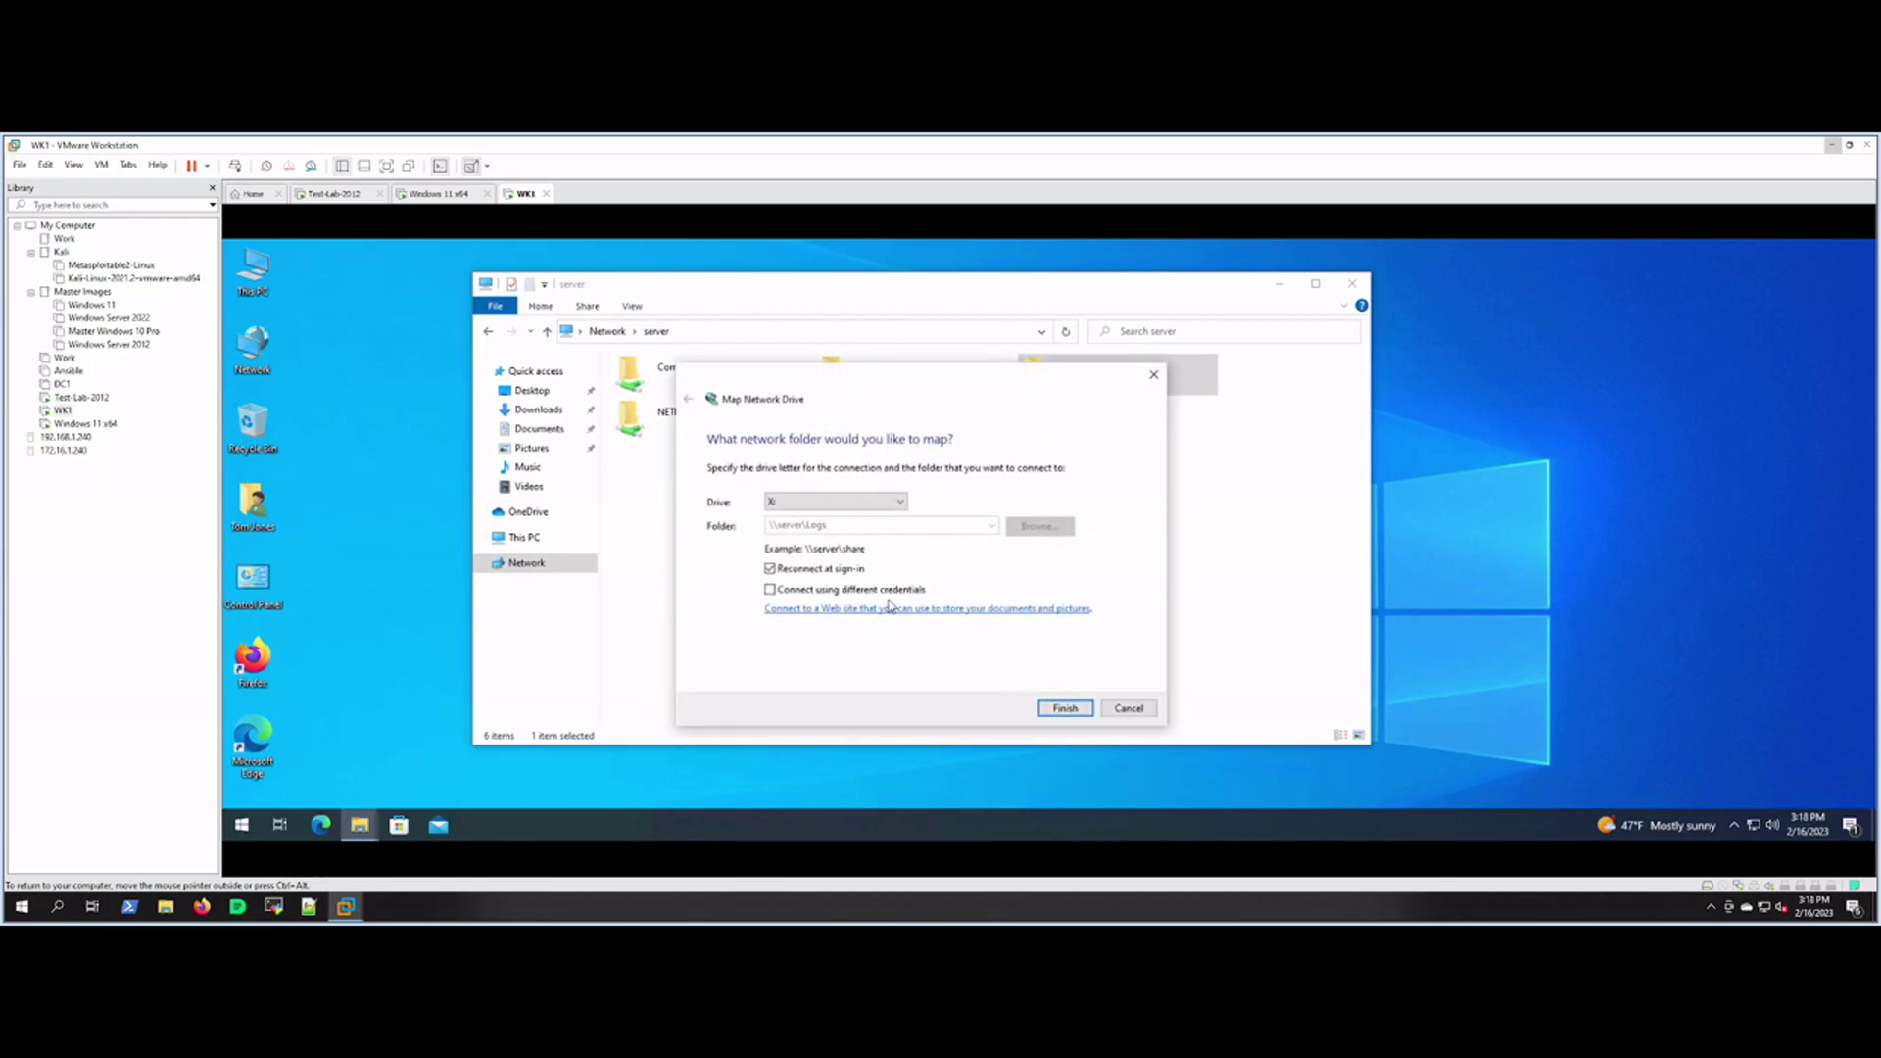
left_click(1063, 708)
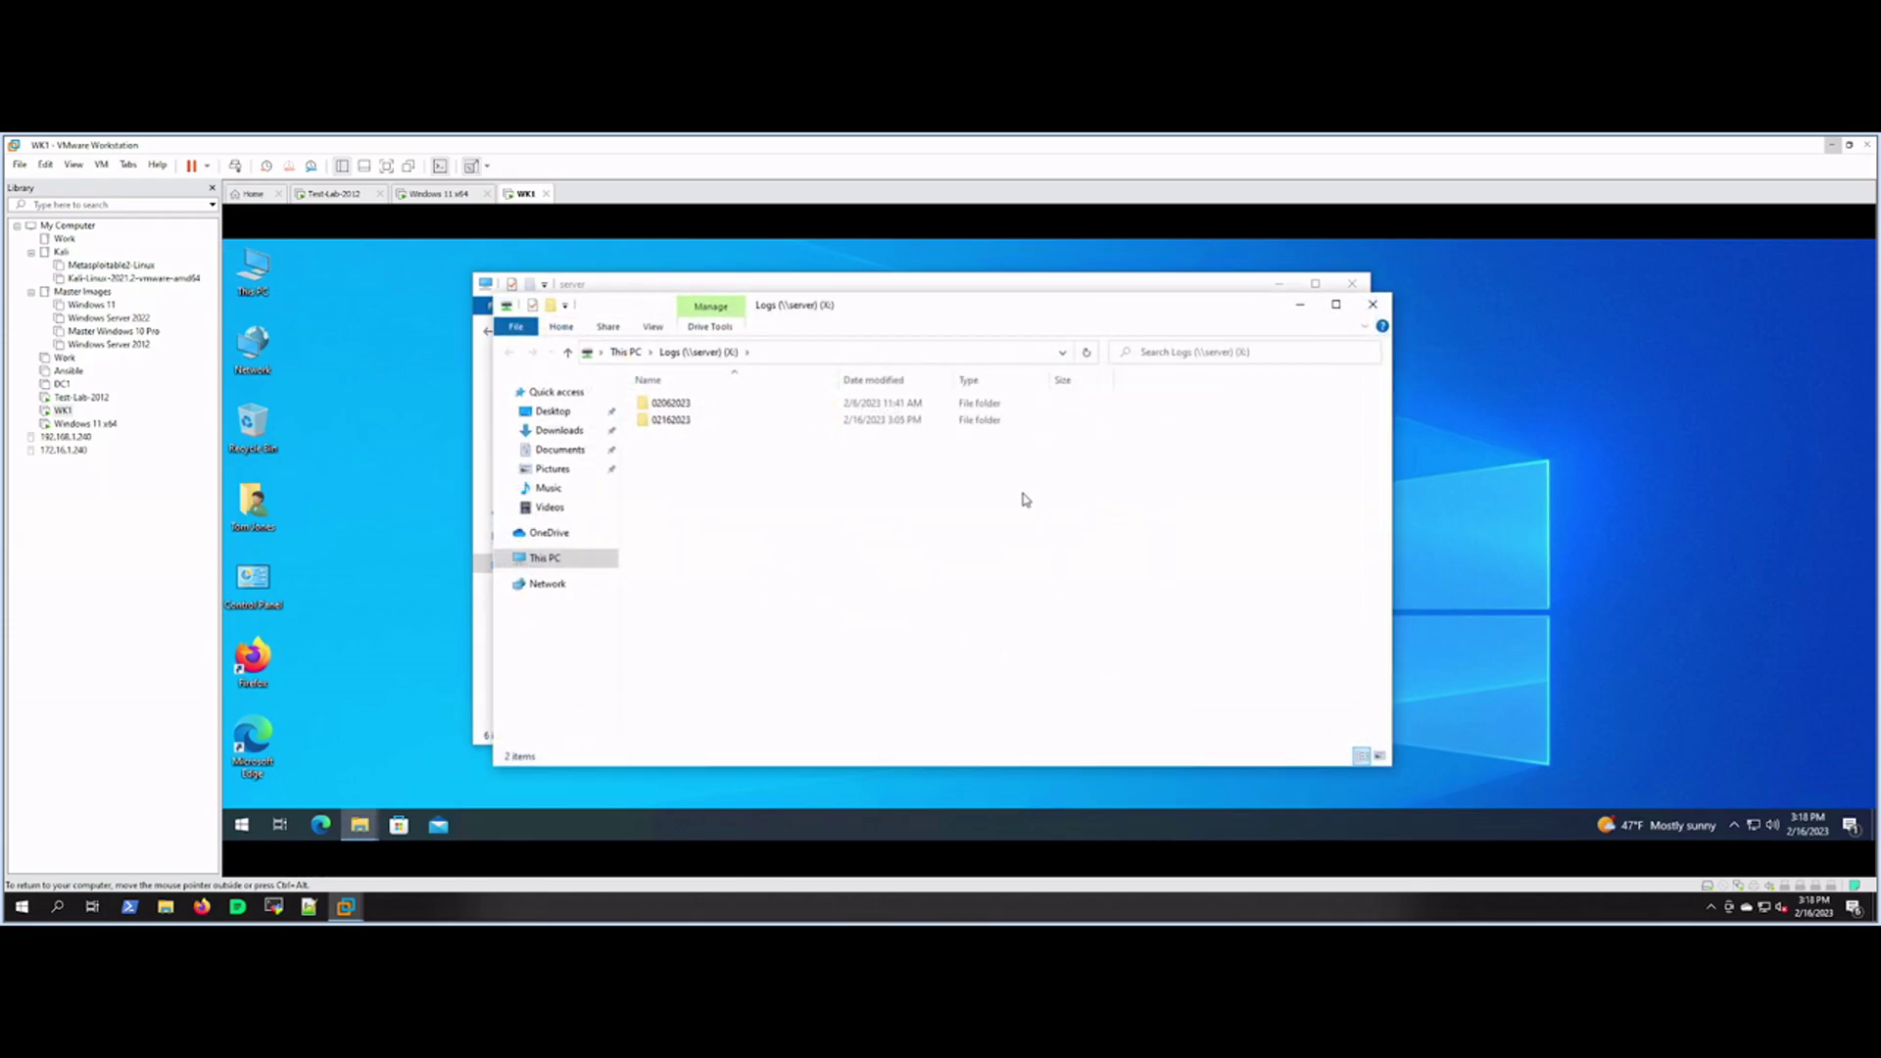
double_click(730, 403)
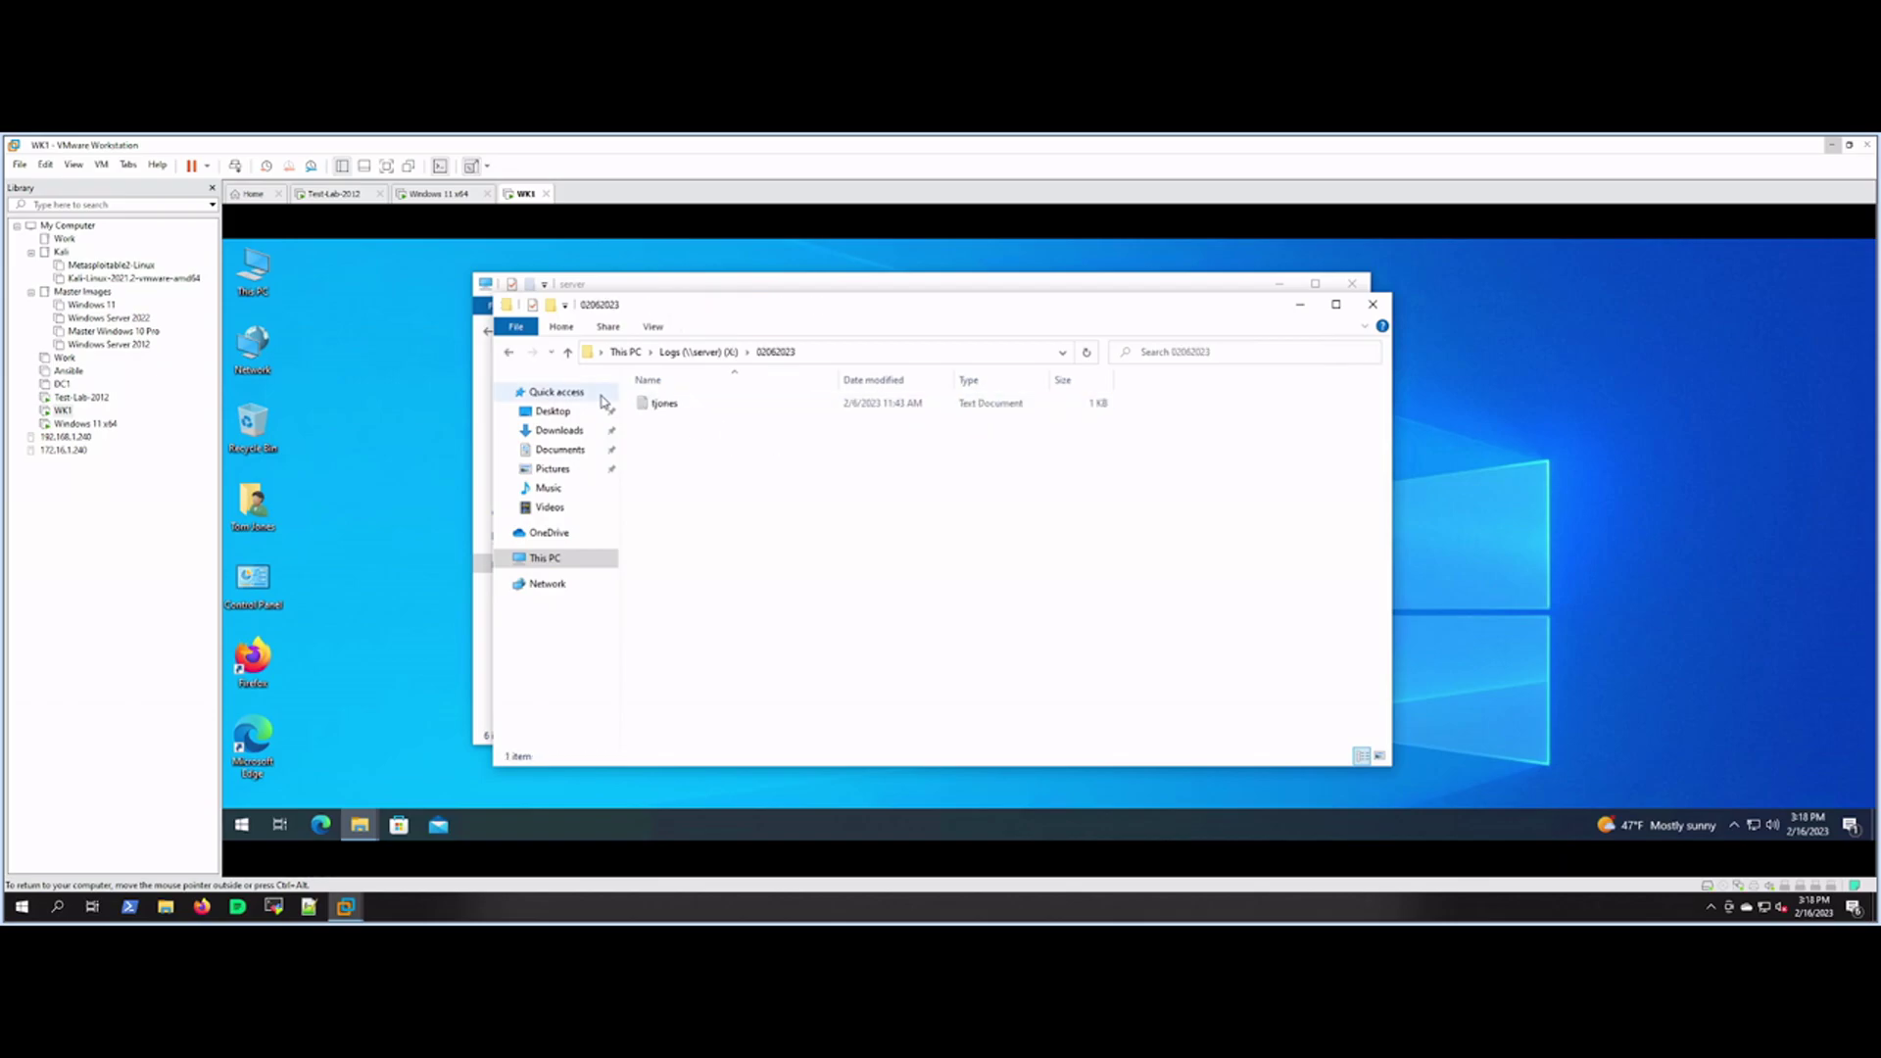
left_click(509, 353)
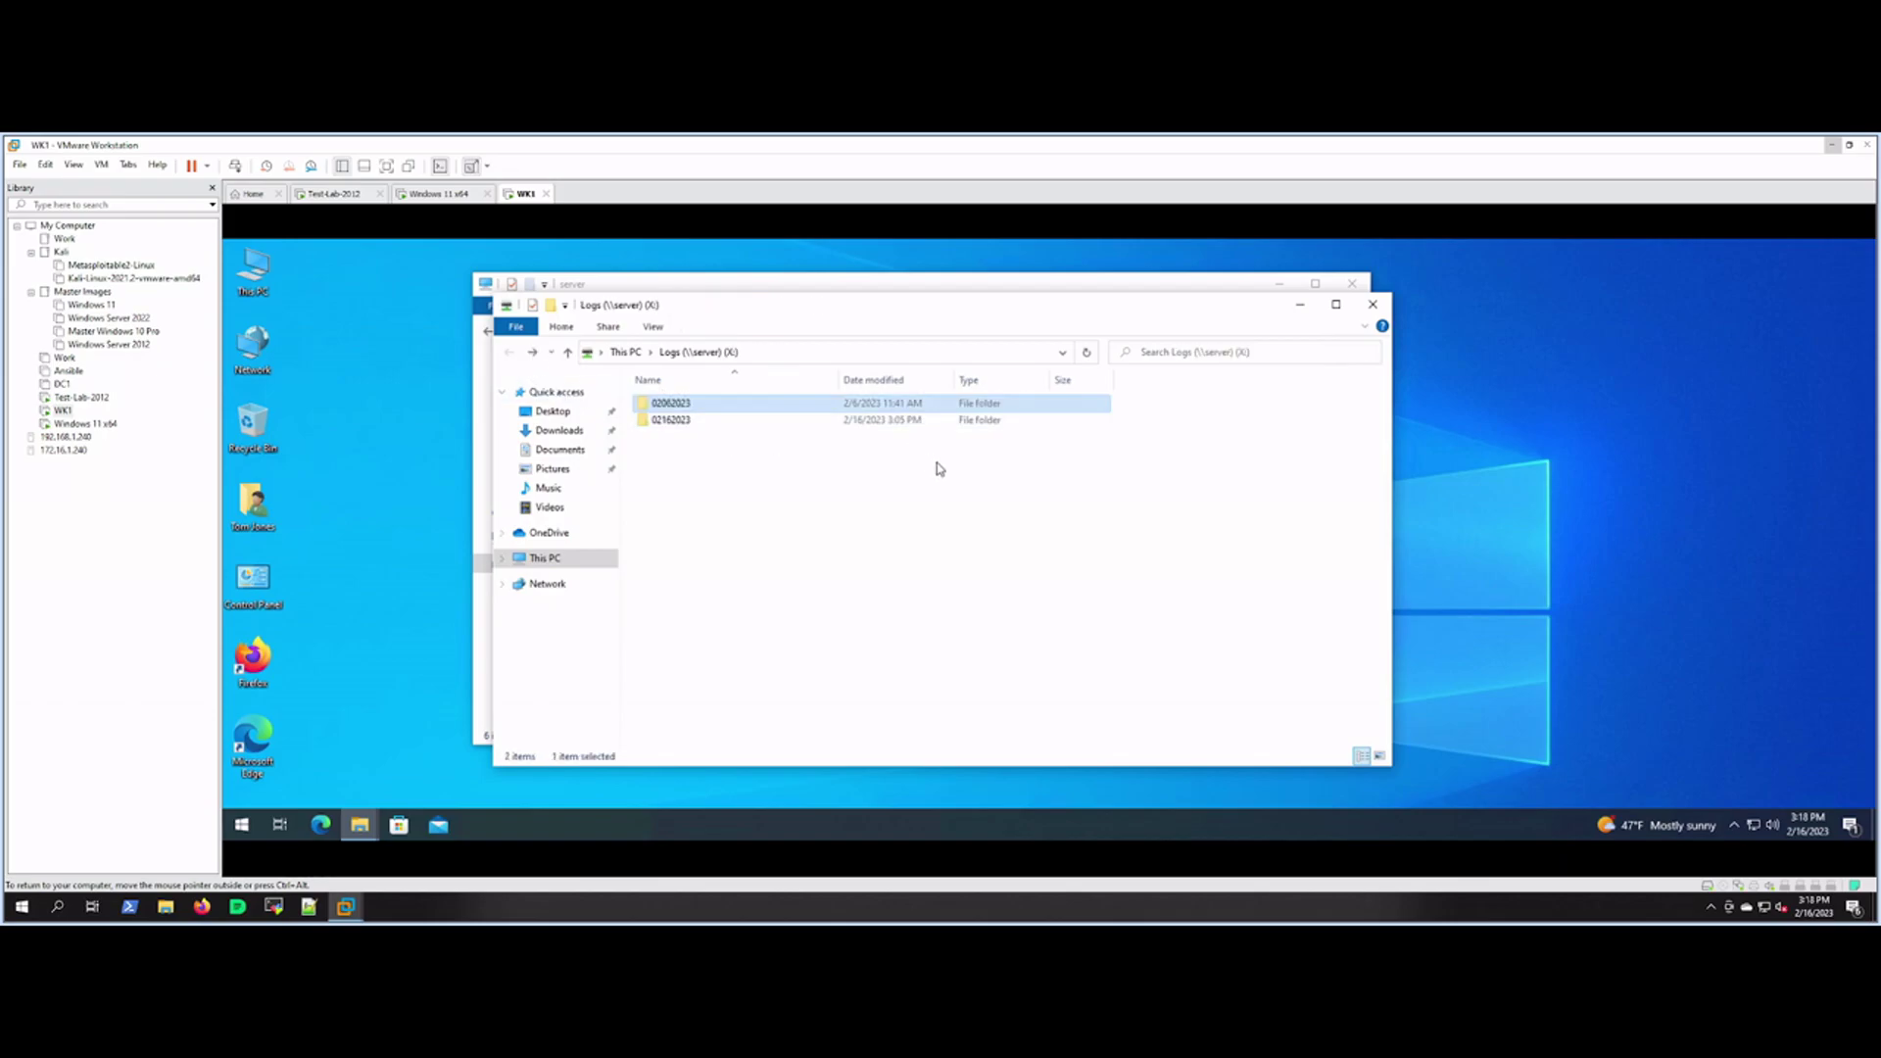
left_click(1373, 305)
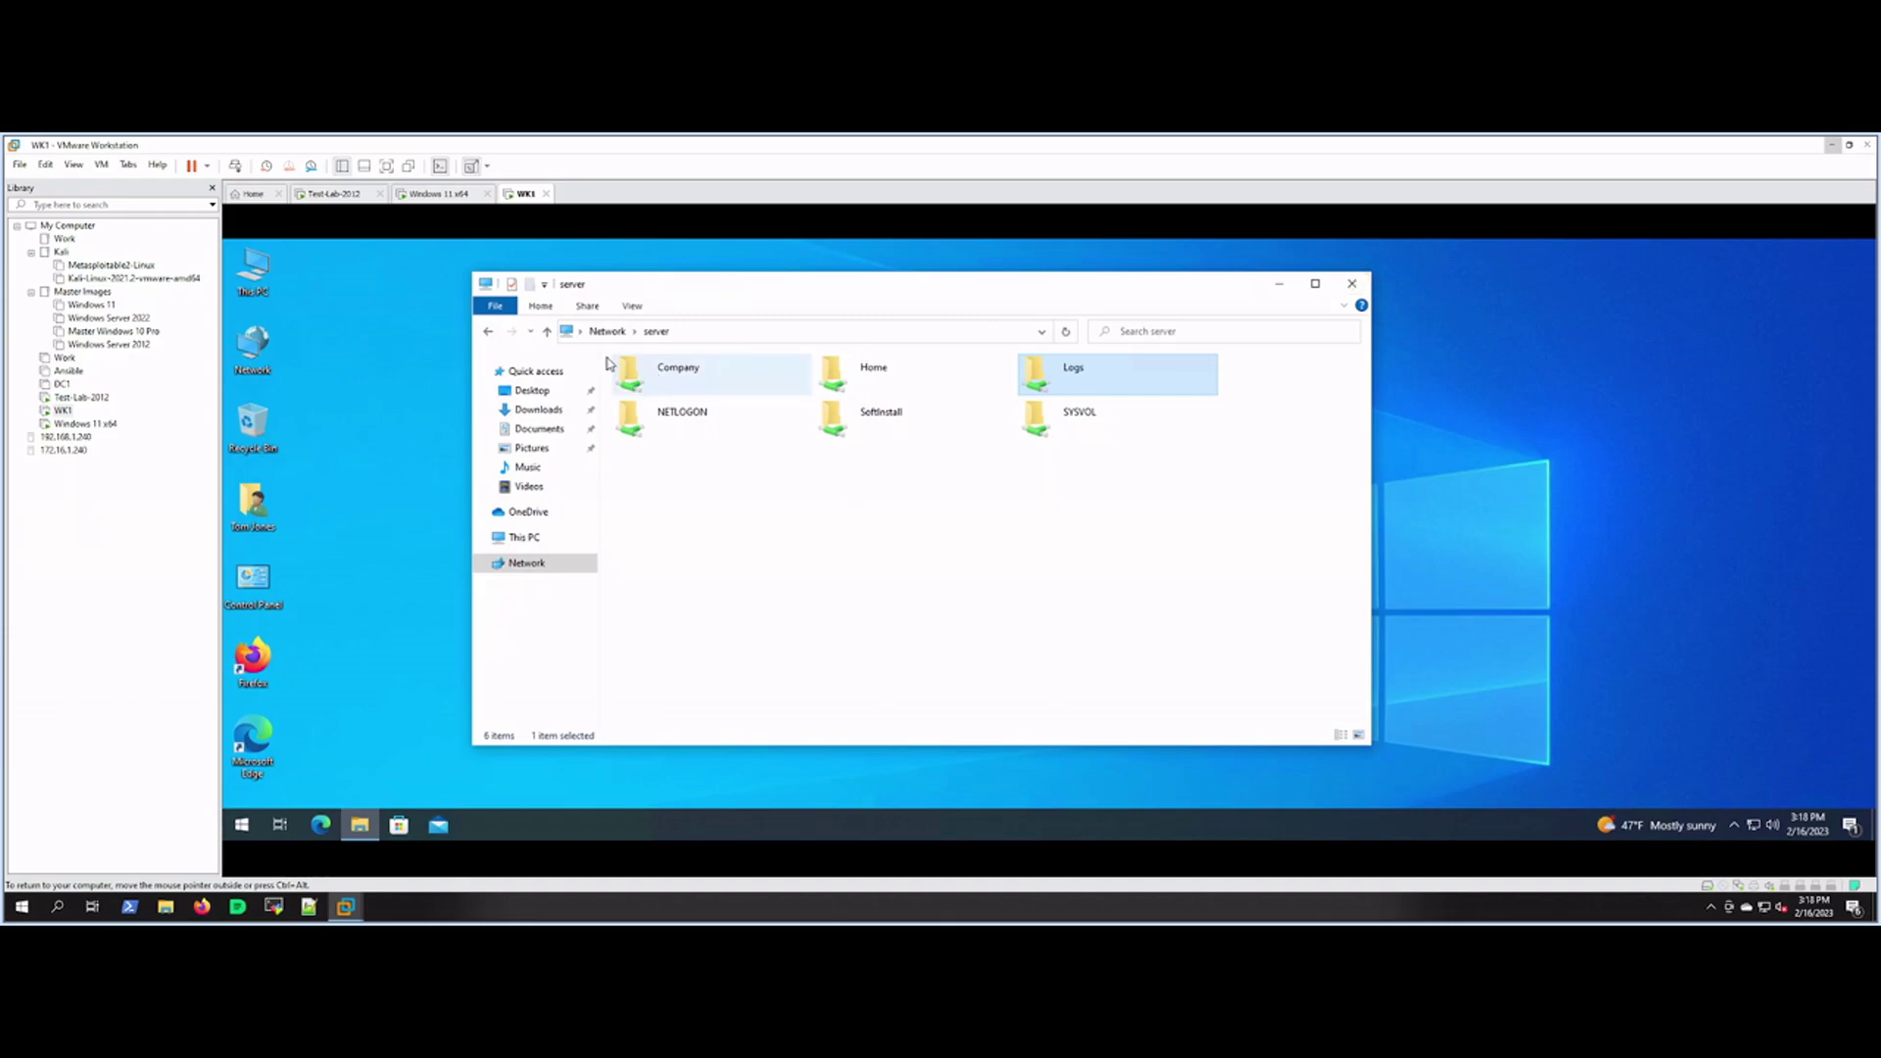
Step: Disconnect the Home (Y:) and company (Z:) network drives together
left_click(489, 332)
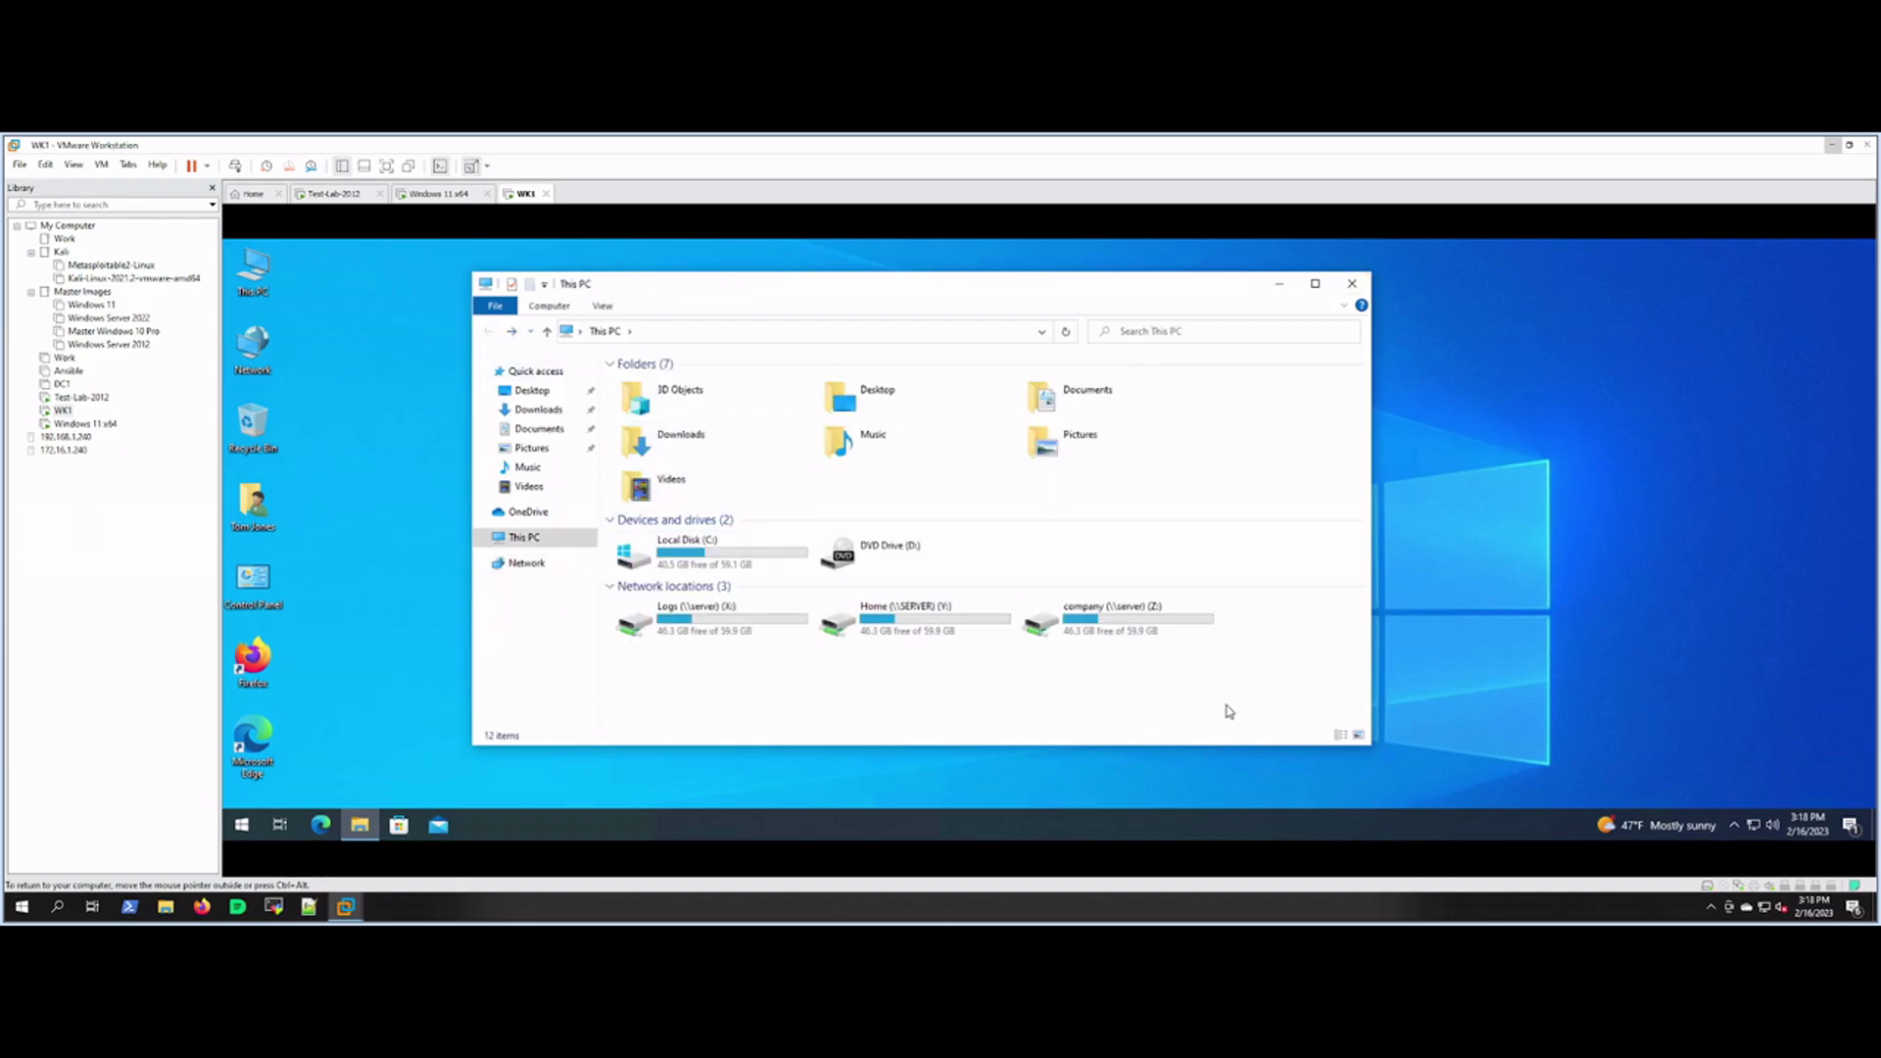
left_click_drag(1236, 708, 960, 632)
right_click(960, 632)
left_click(986, 733)
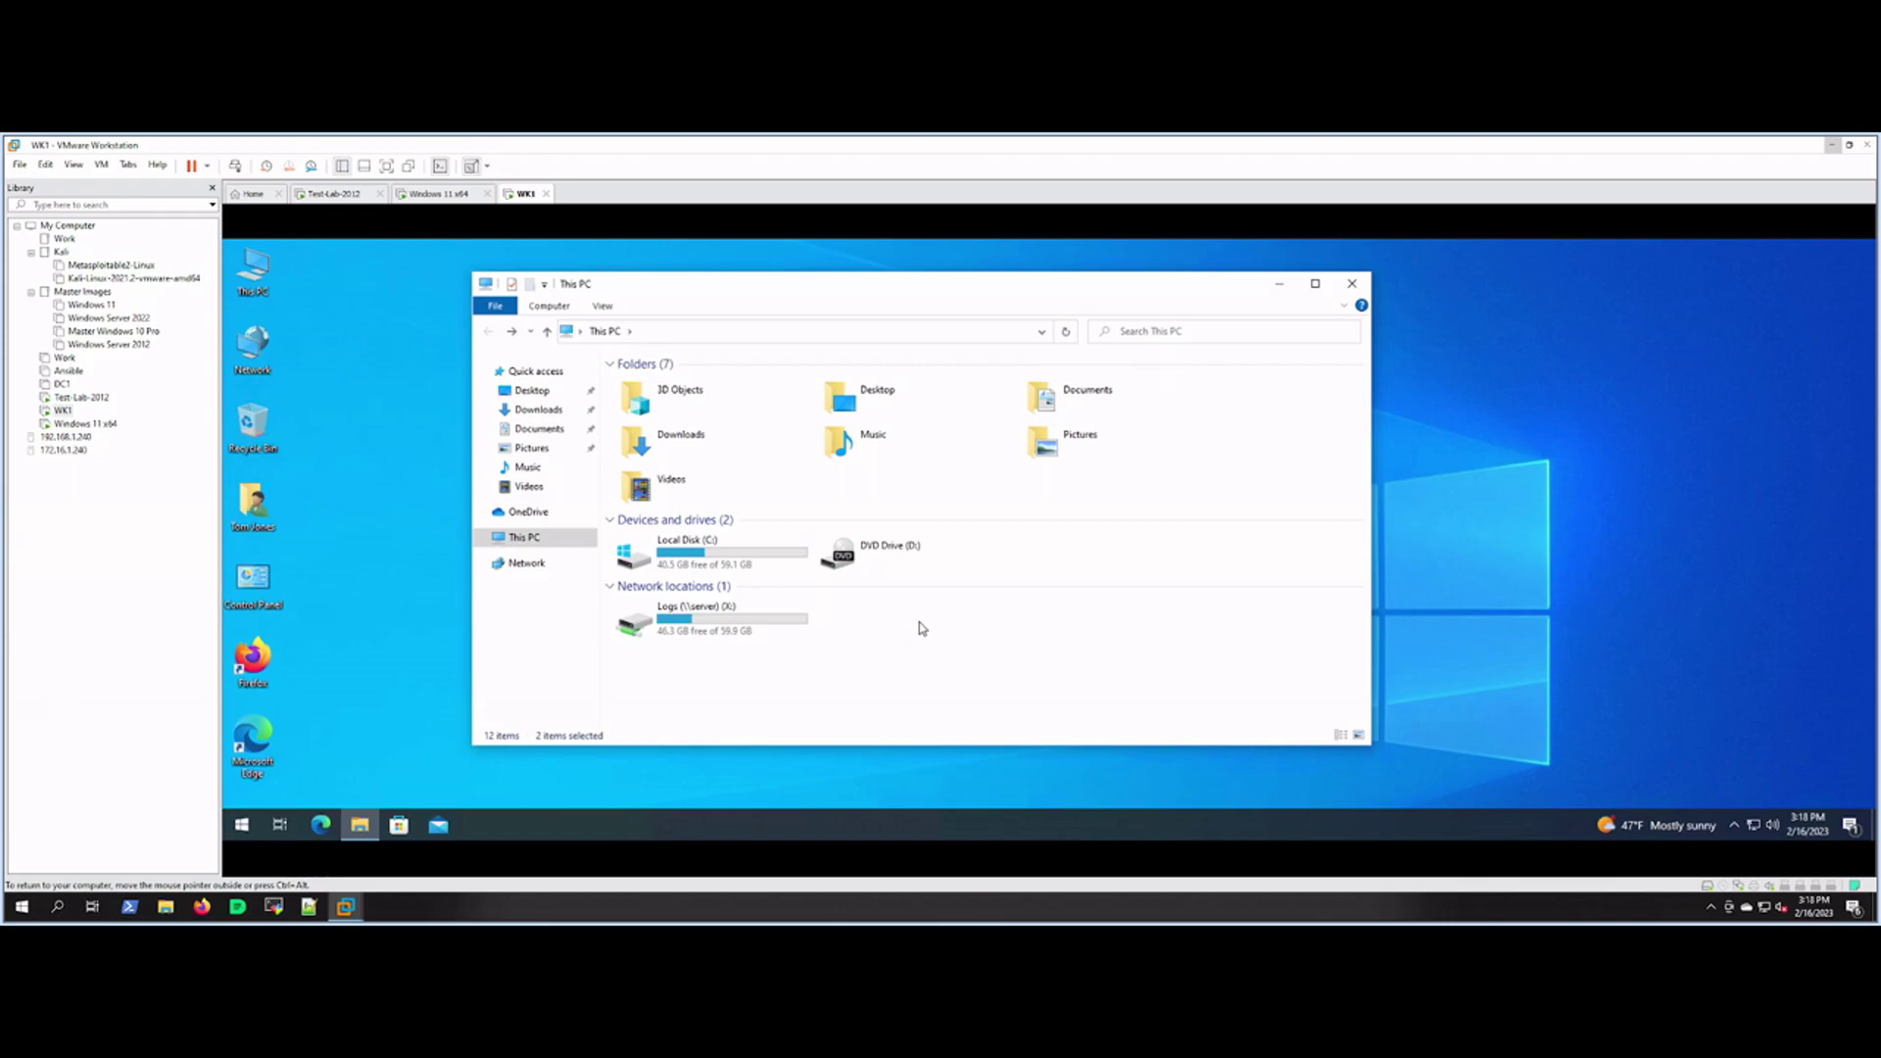
Step: Disconnect the Logs (X:) drive
left_click(697, 617)
right_click(690, 629)
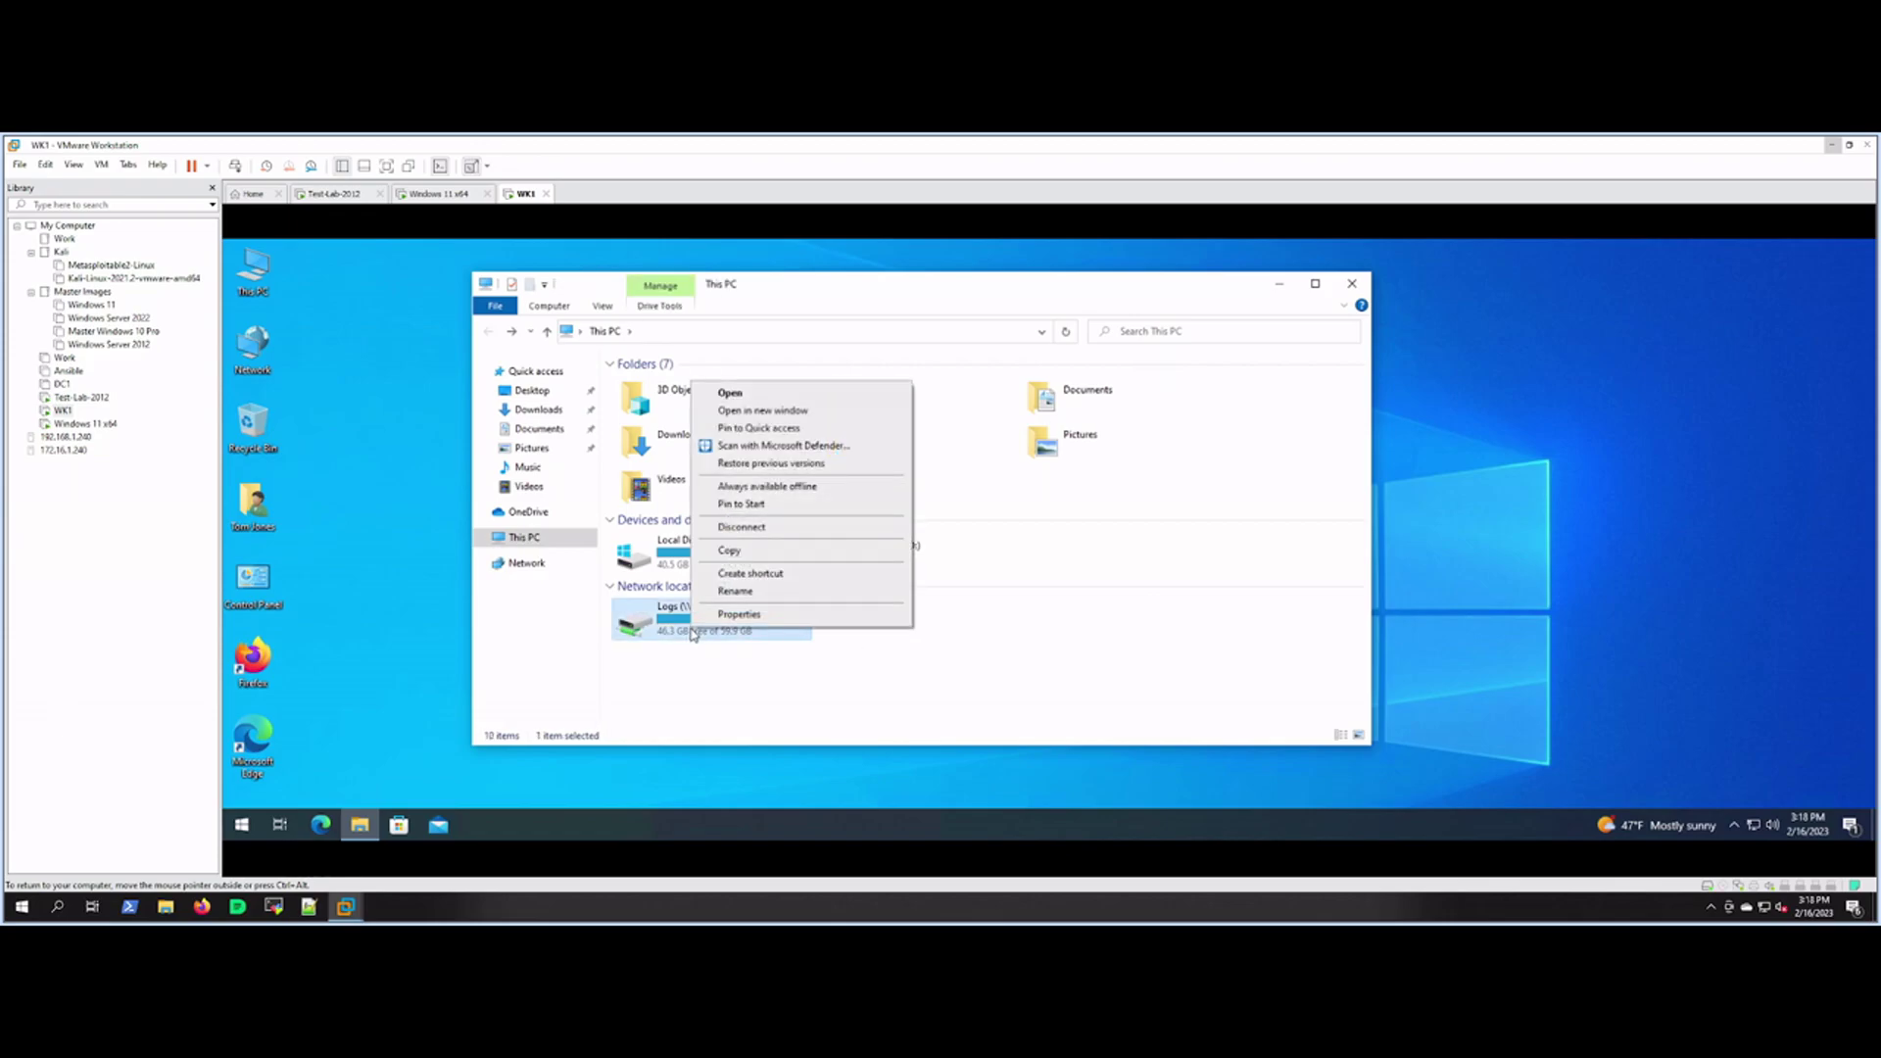
left_click(741, 527)
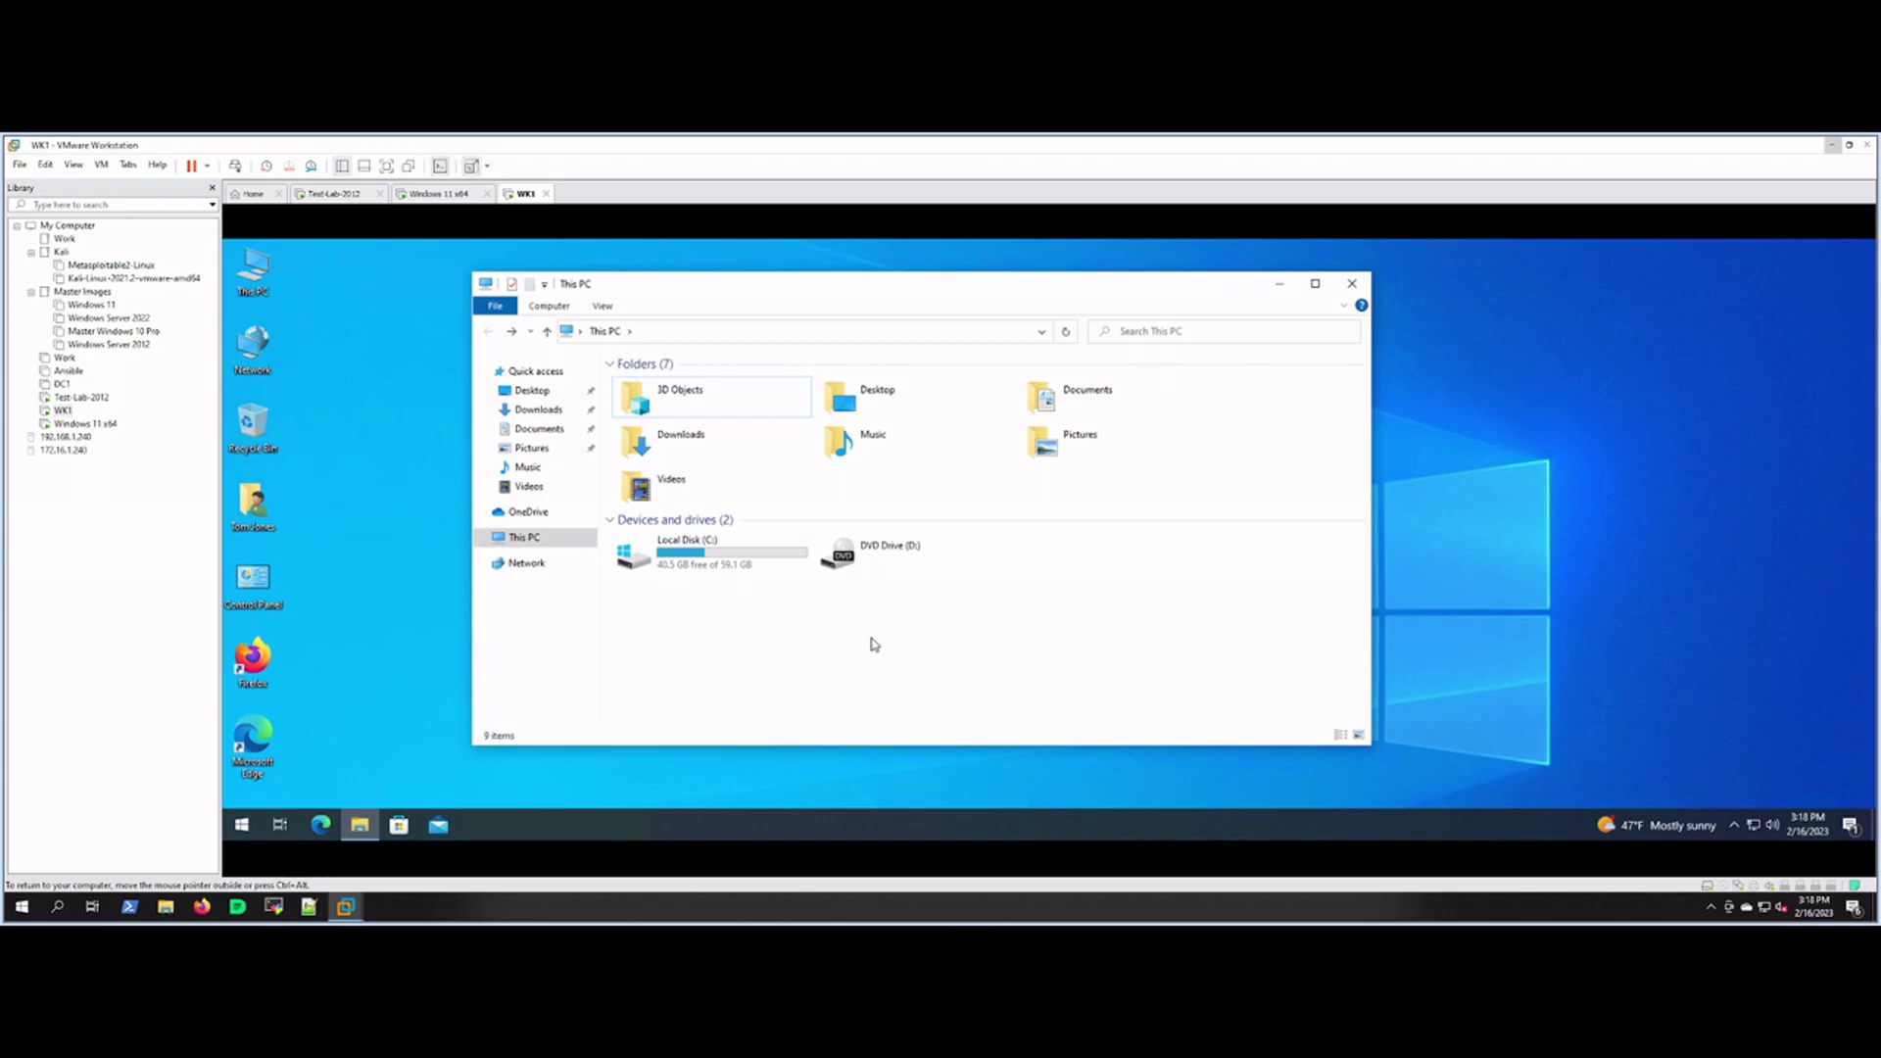
Step: Launch cmd from Run and execute net use e: \\server\home /y
right_click(240, 826)
left_click(277, 746)
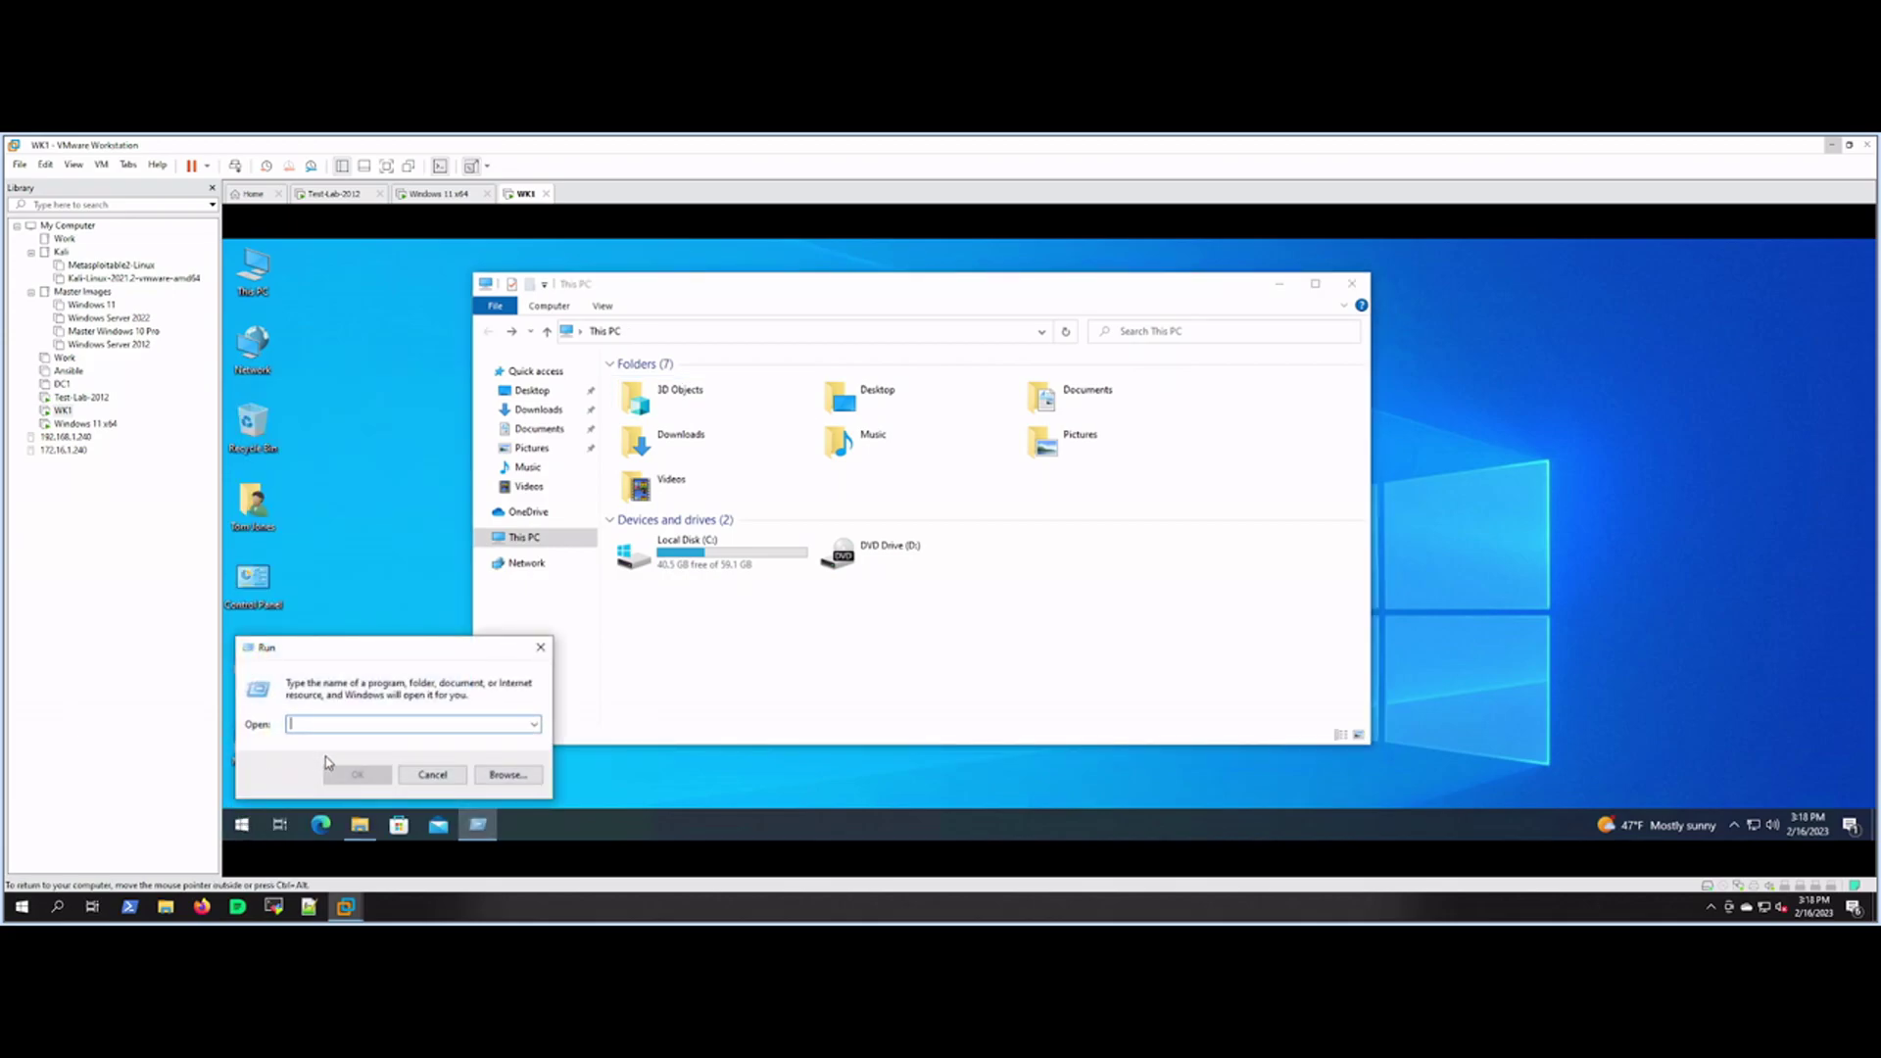
type("cmd")
key("Return")
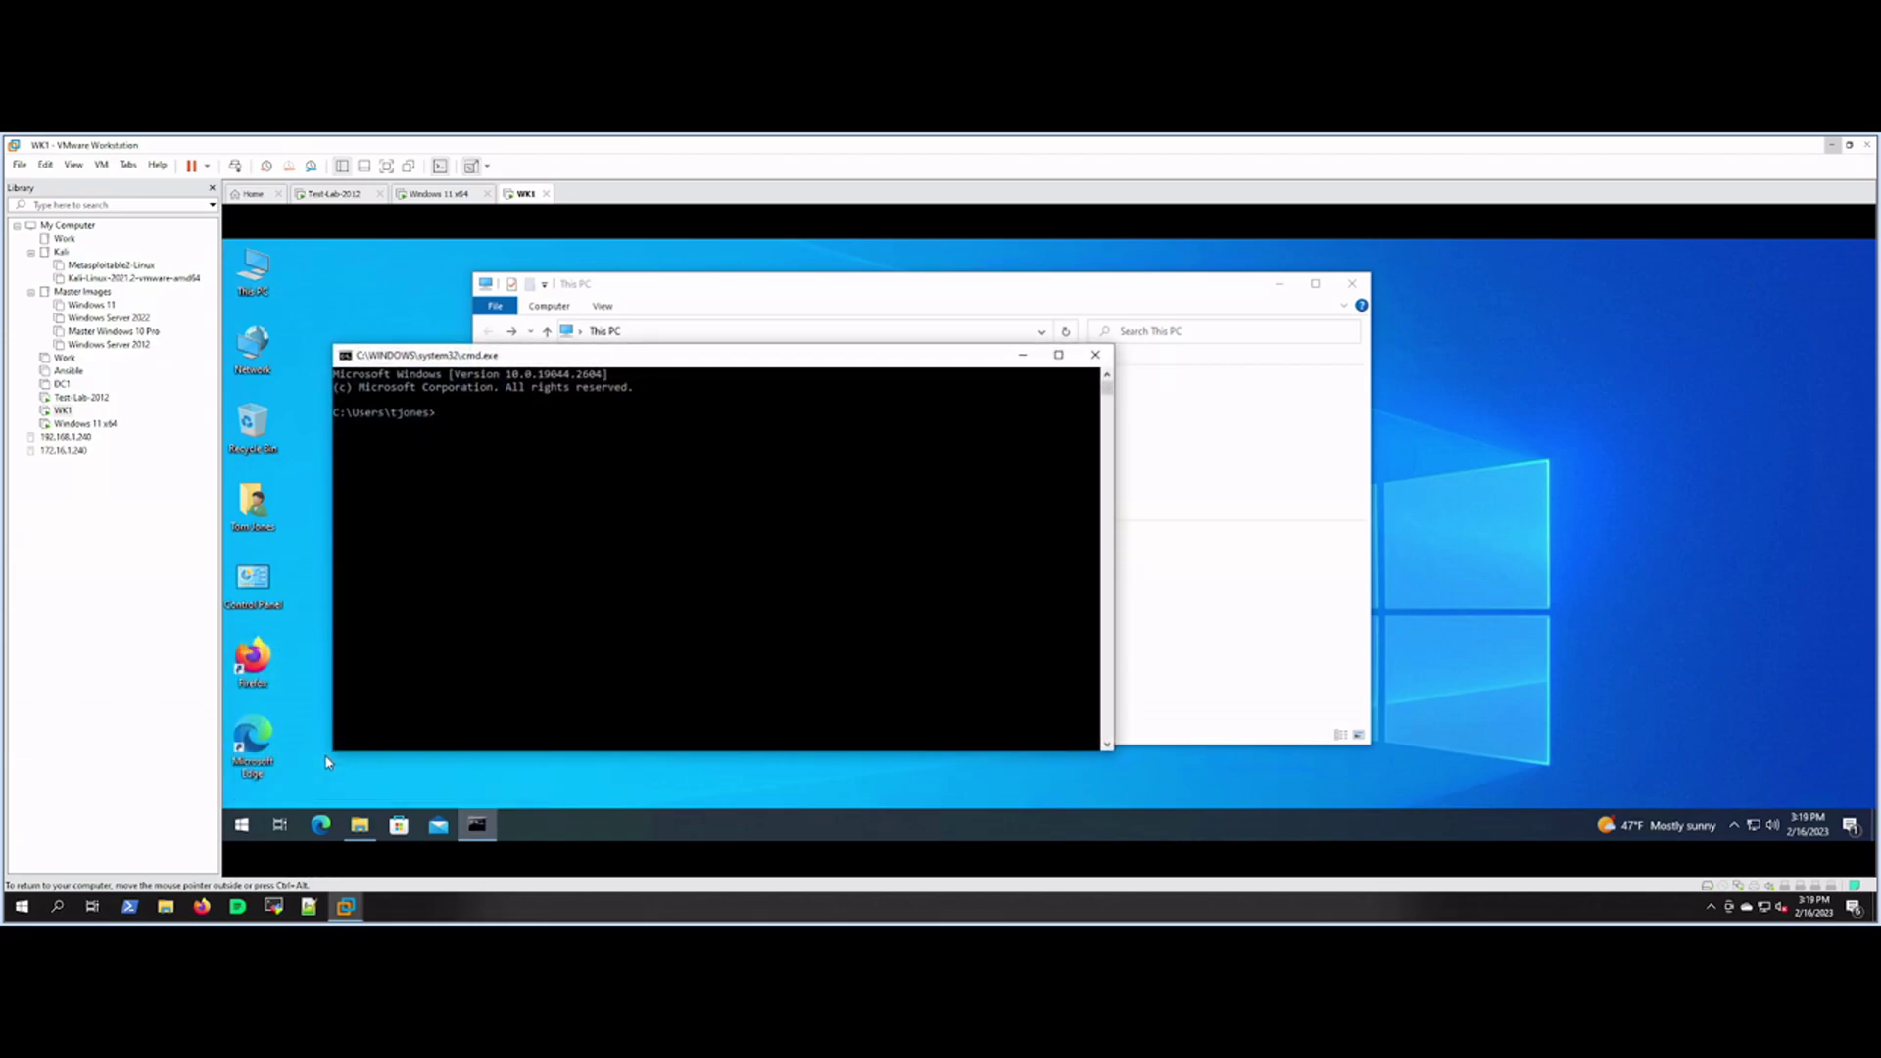
type("net use e: \\\\server\\home /y")
key("Return")
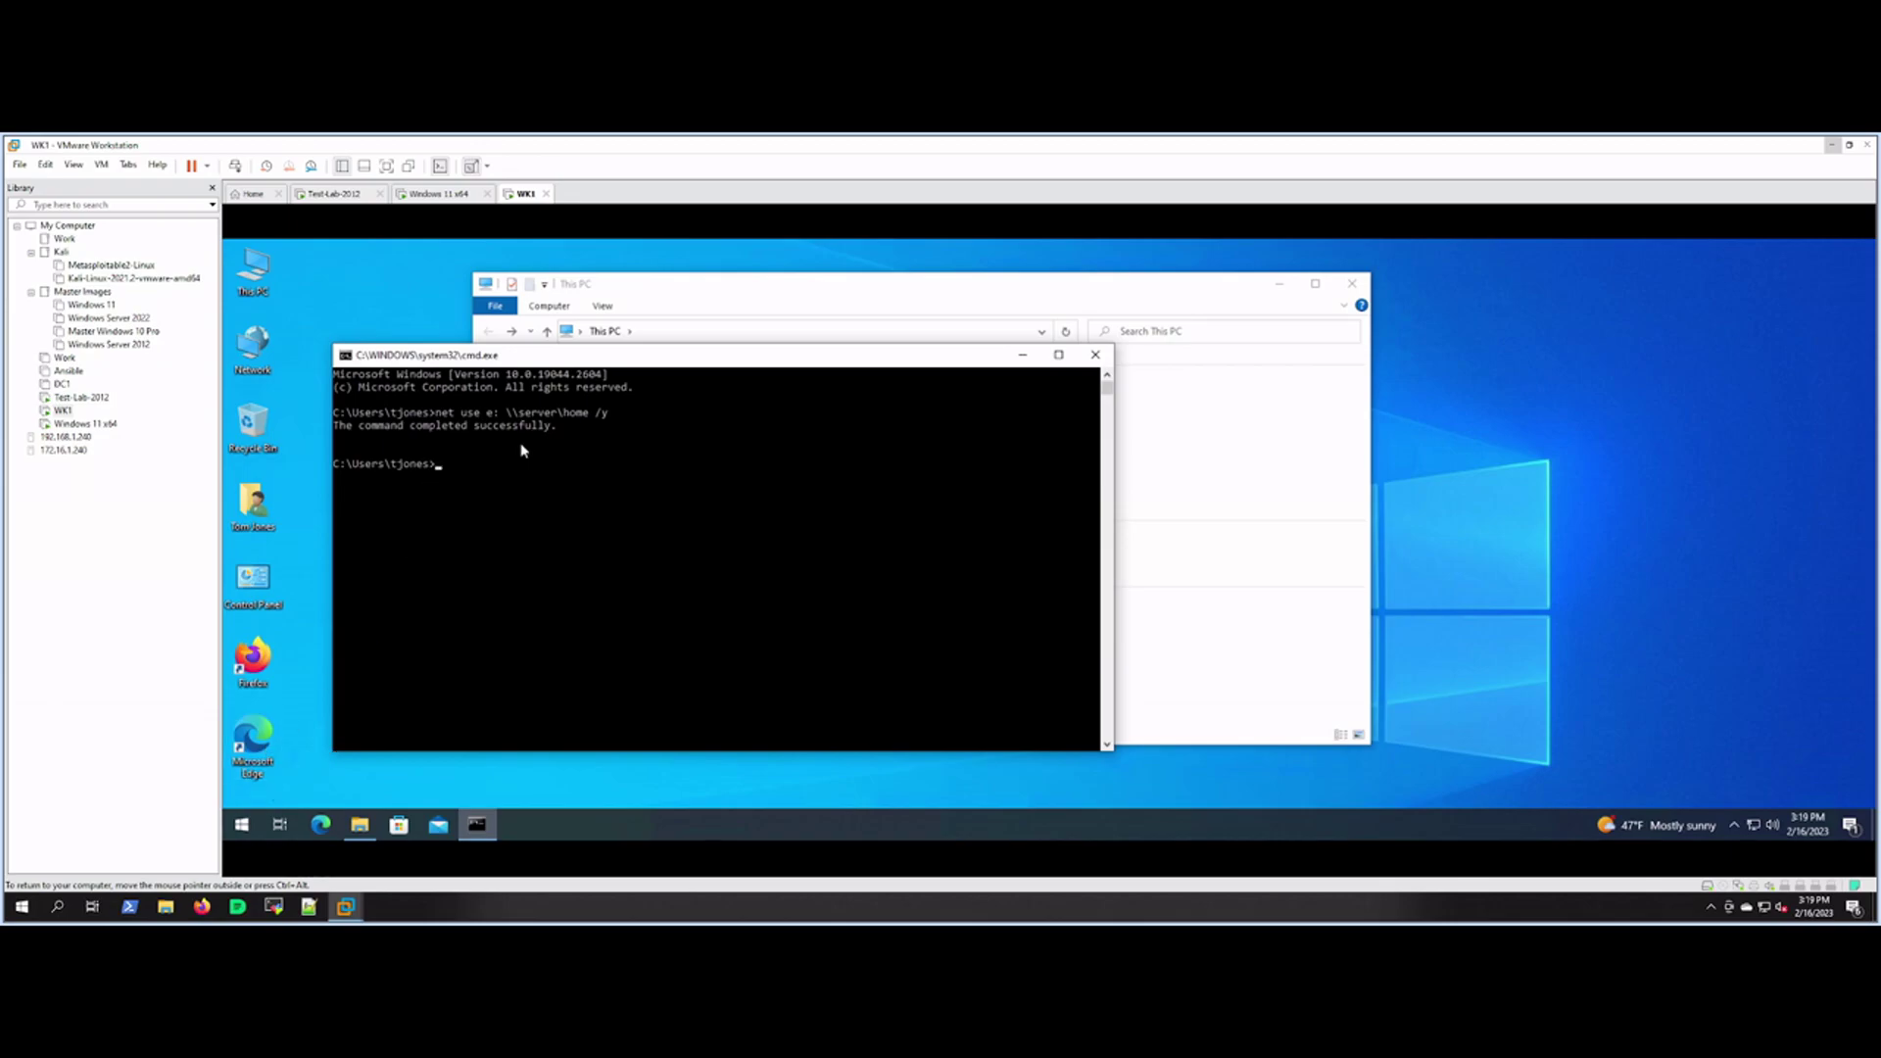
Step: Disconnect Home (E:) in This PC and recall net use e: \\server\home /y in cmd
left_click(704, 315)
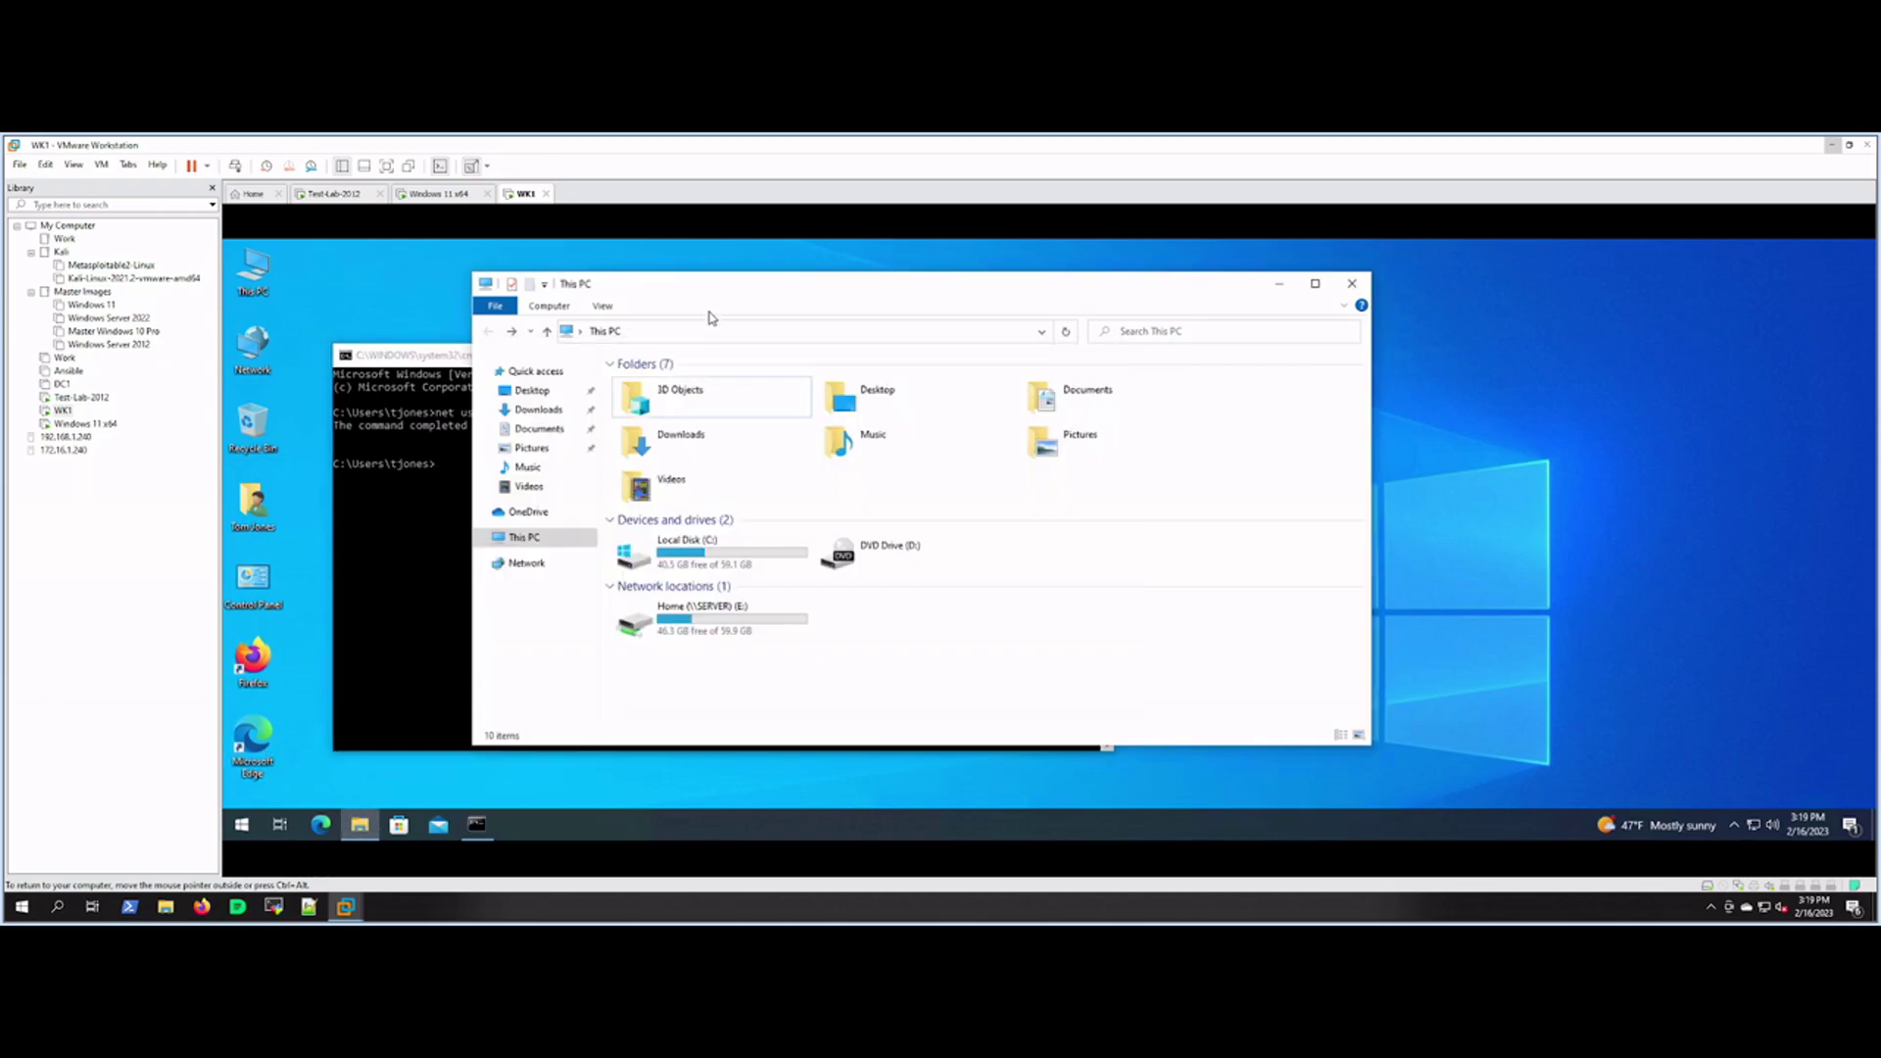
right_click(711, 618)
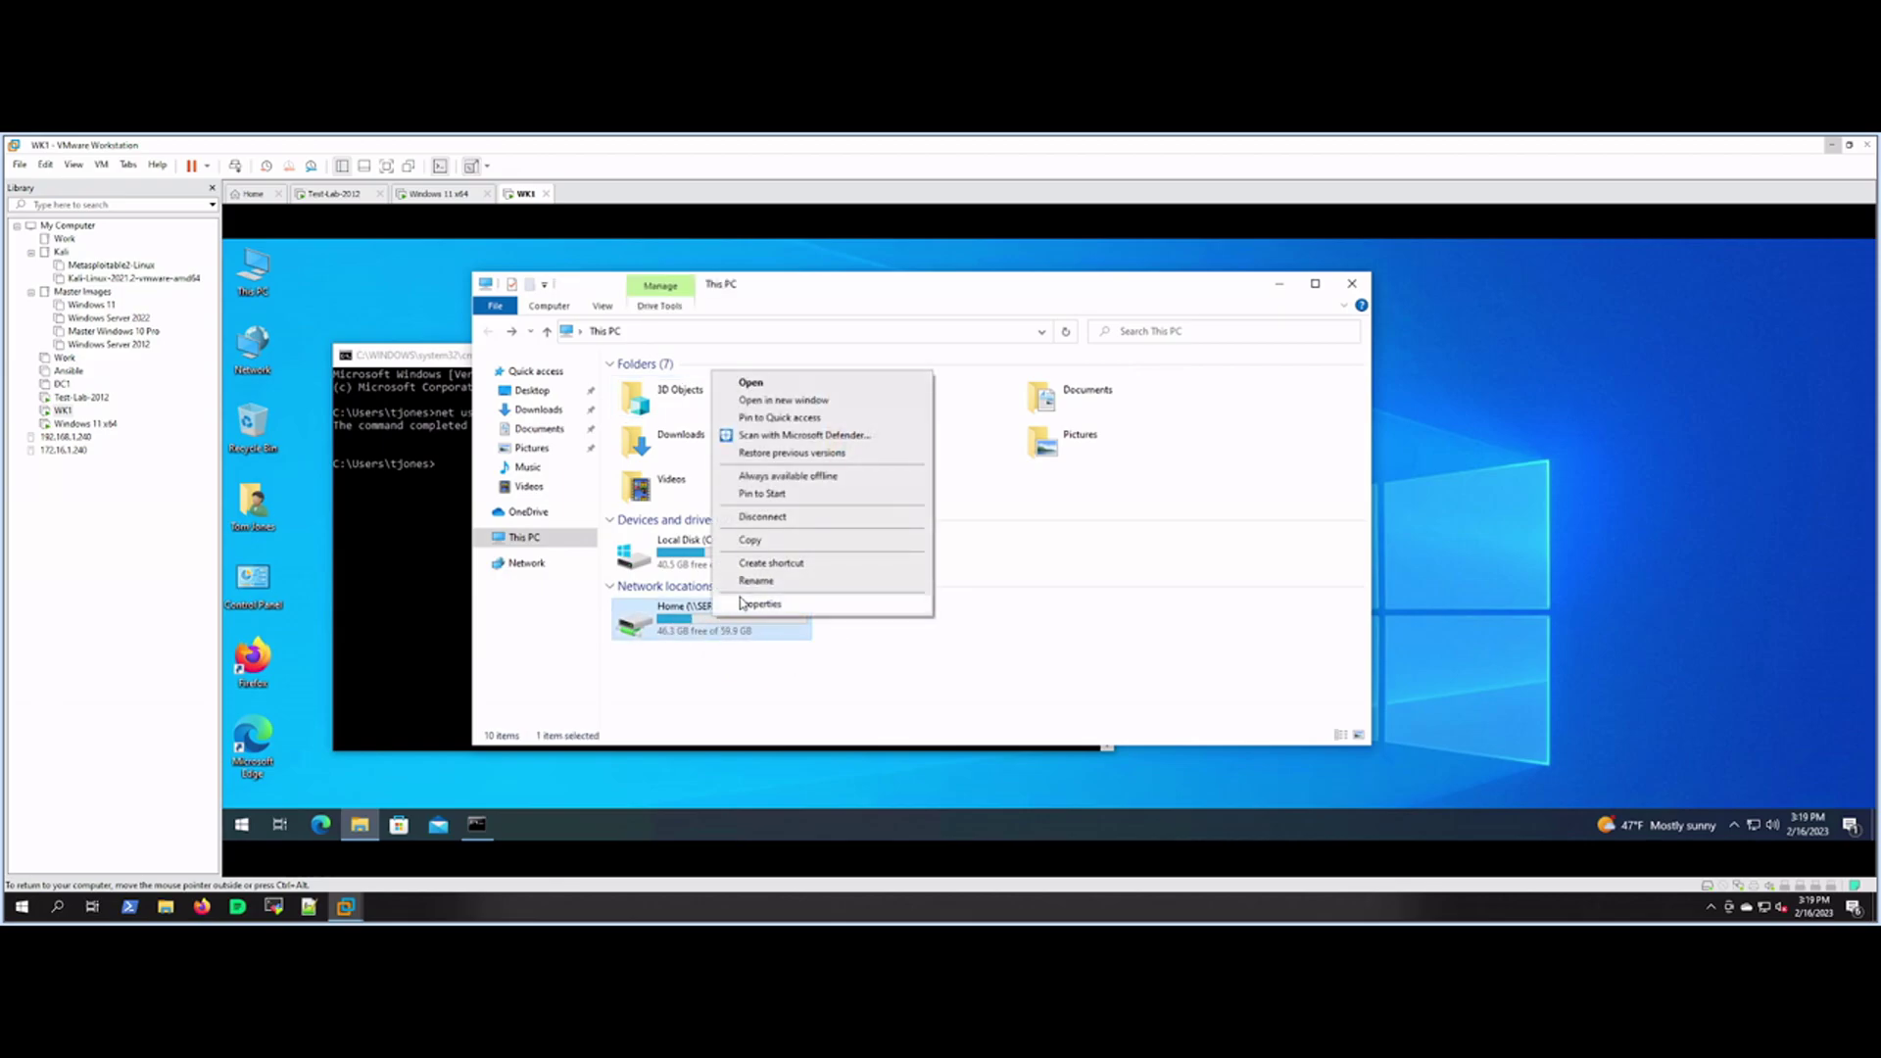
left_click(761, 517)
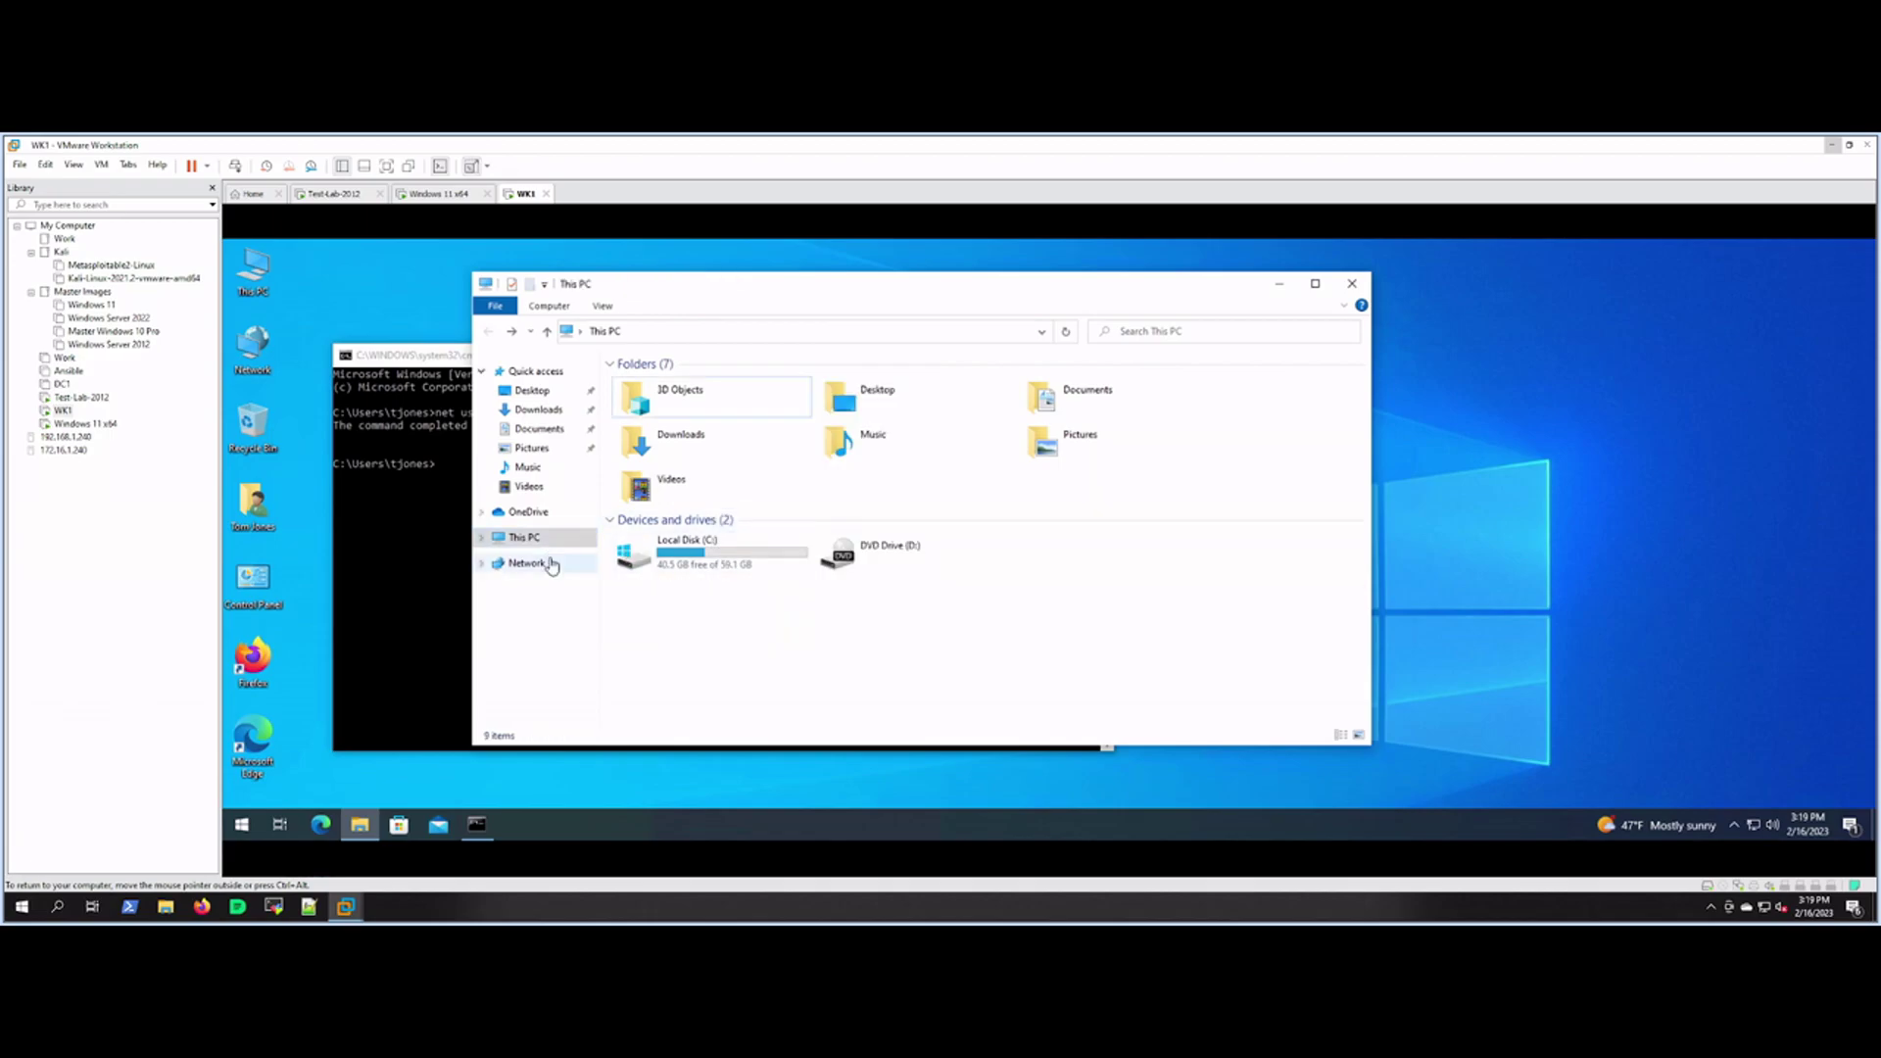
left_click(388, 578)
key("Up")
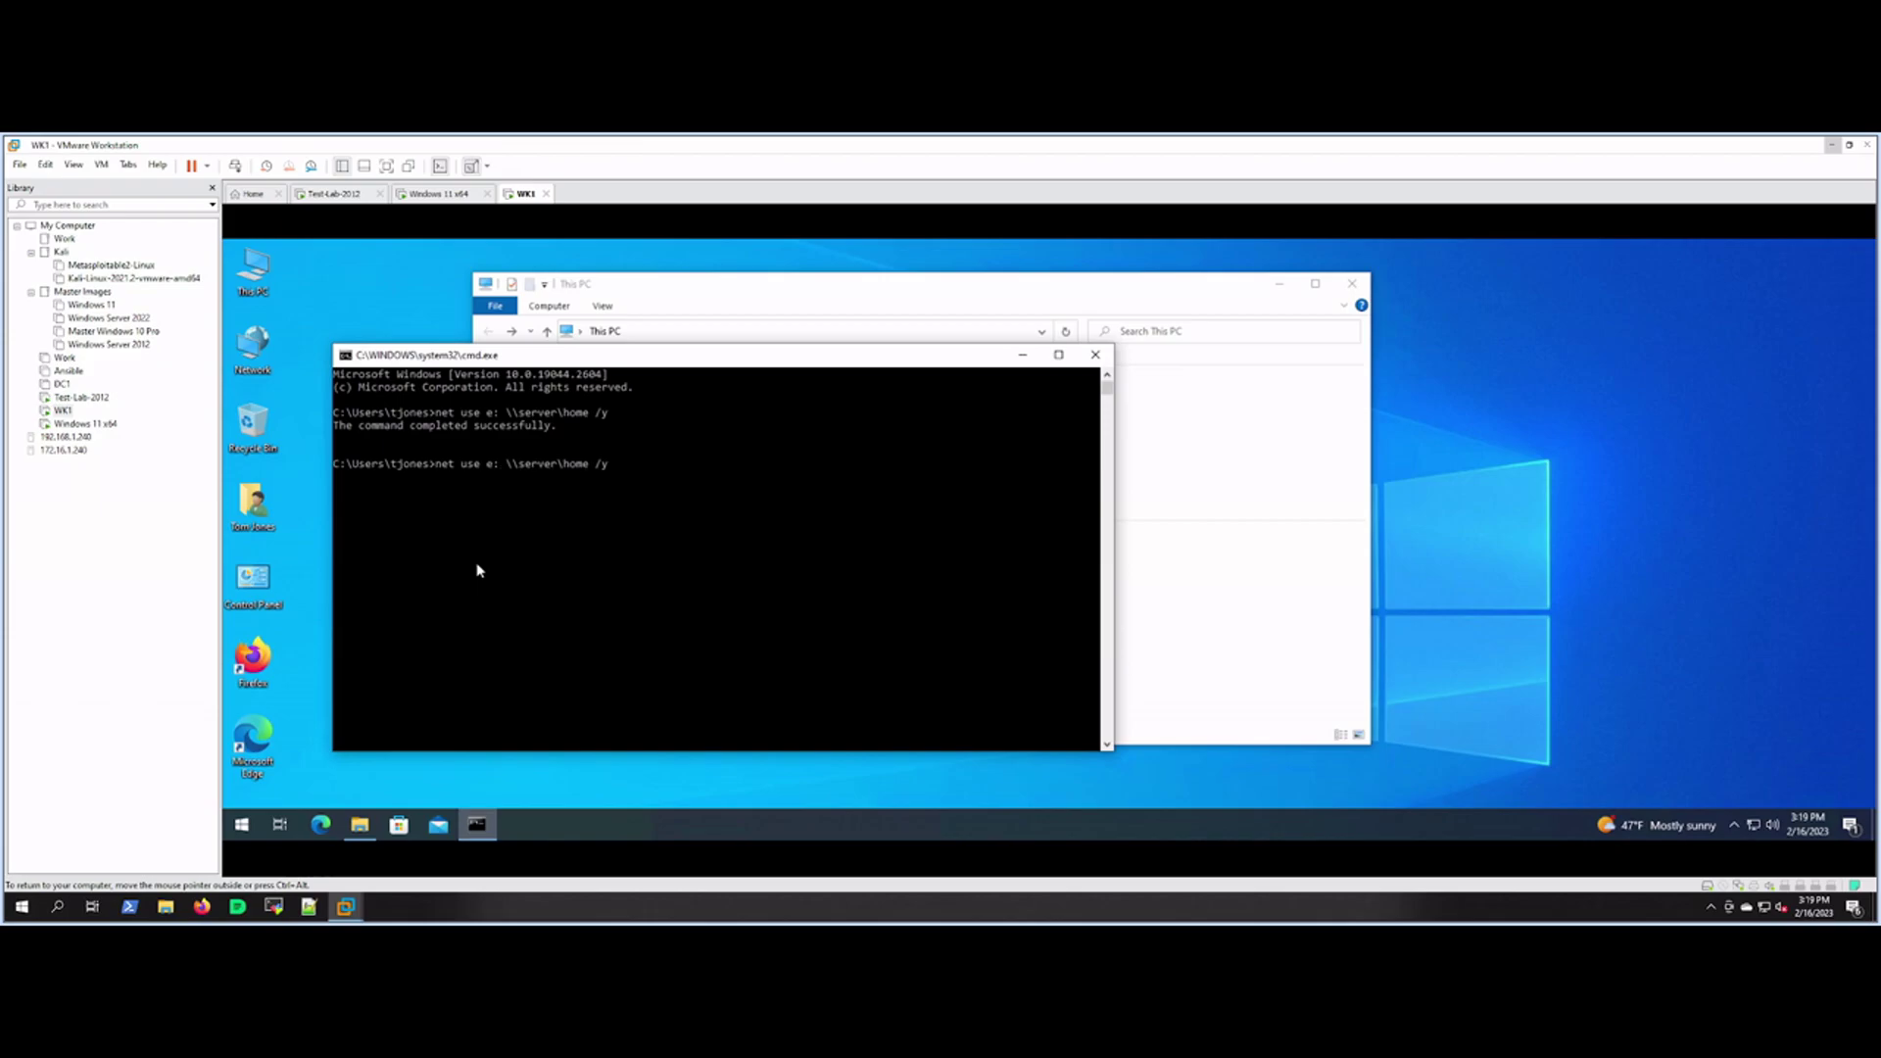
Step: Map home with net use * to any free letter and find it as Z: in This PC
key("BackSpace")
key("BackSpace")
type("*")
key("Return")
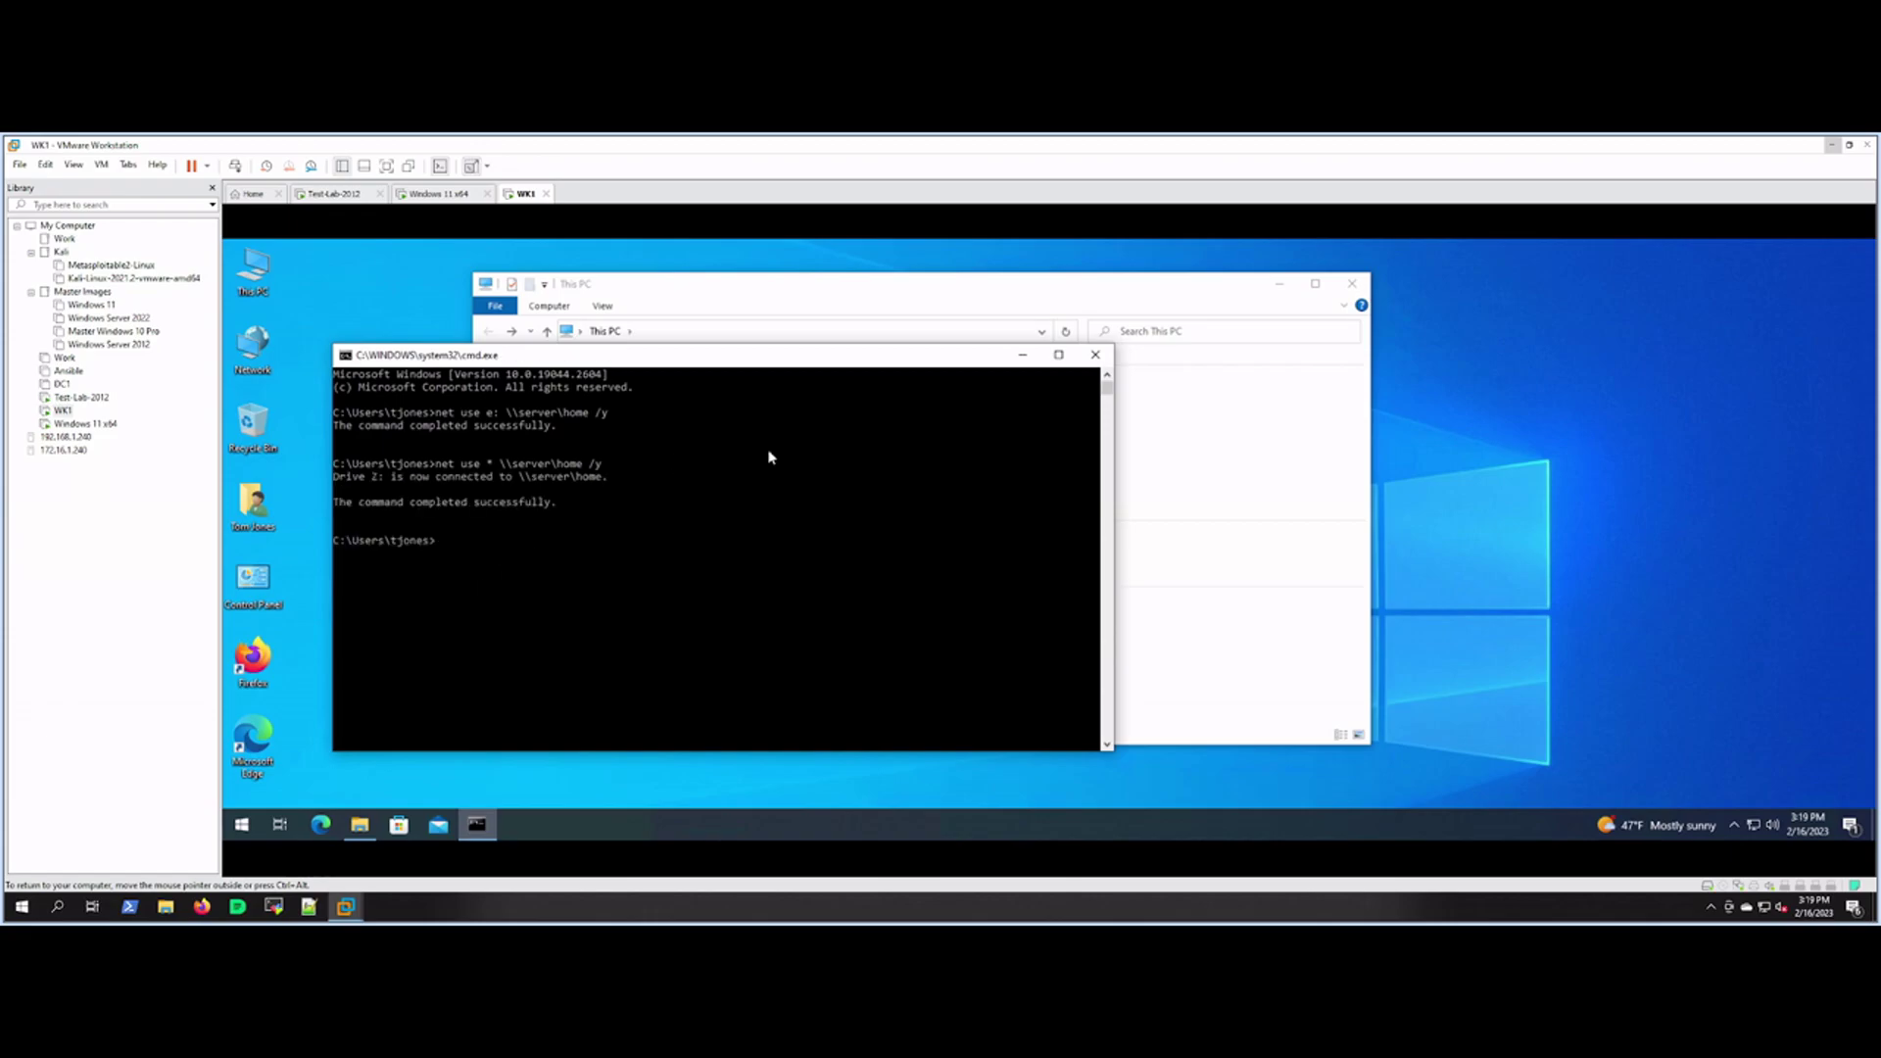
left_click(1204, 595)
left_click(1204, 593)
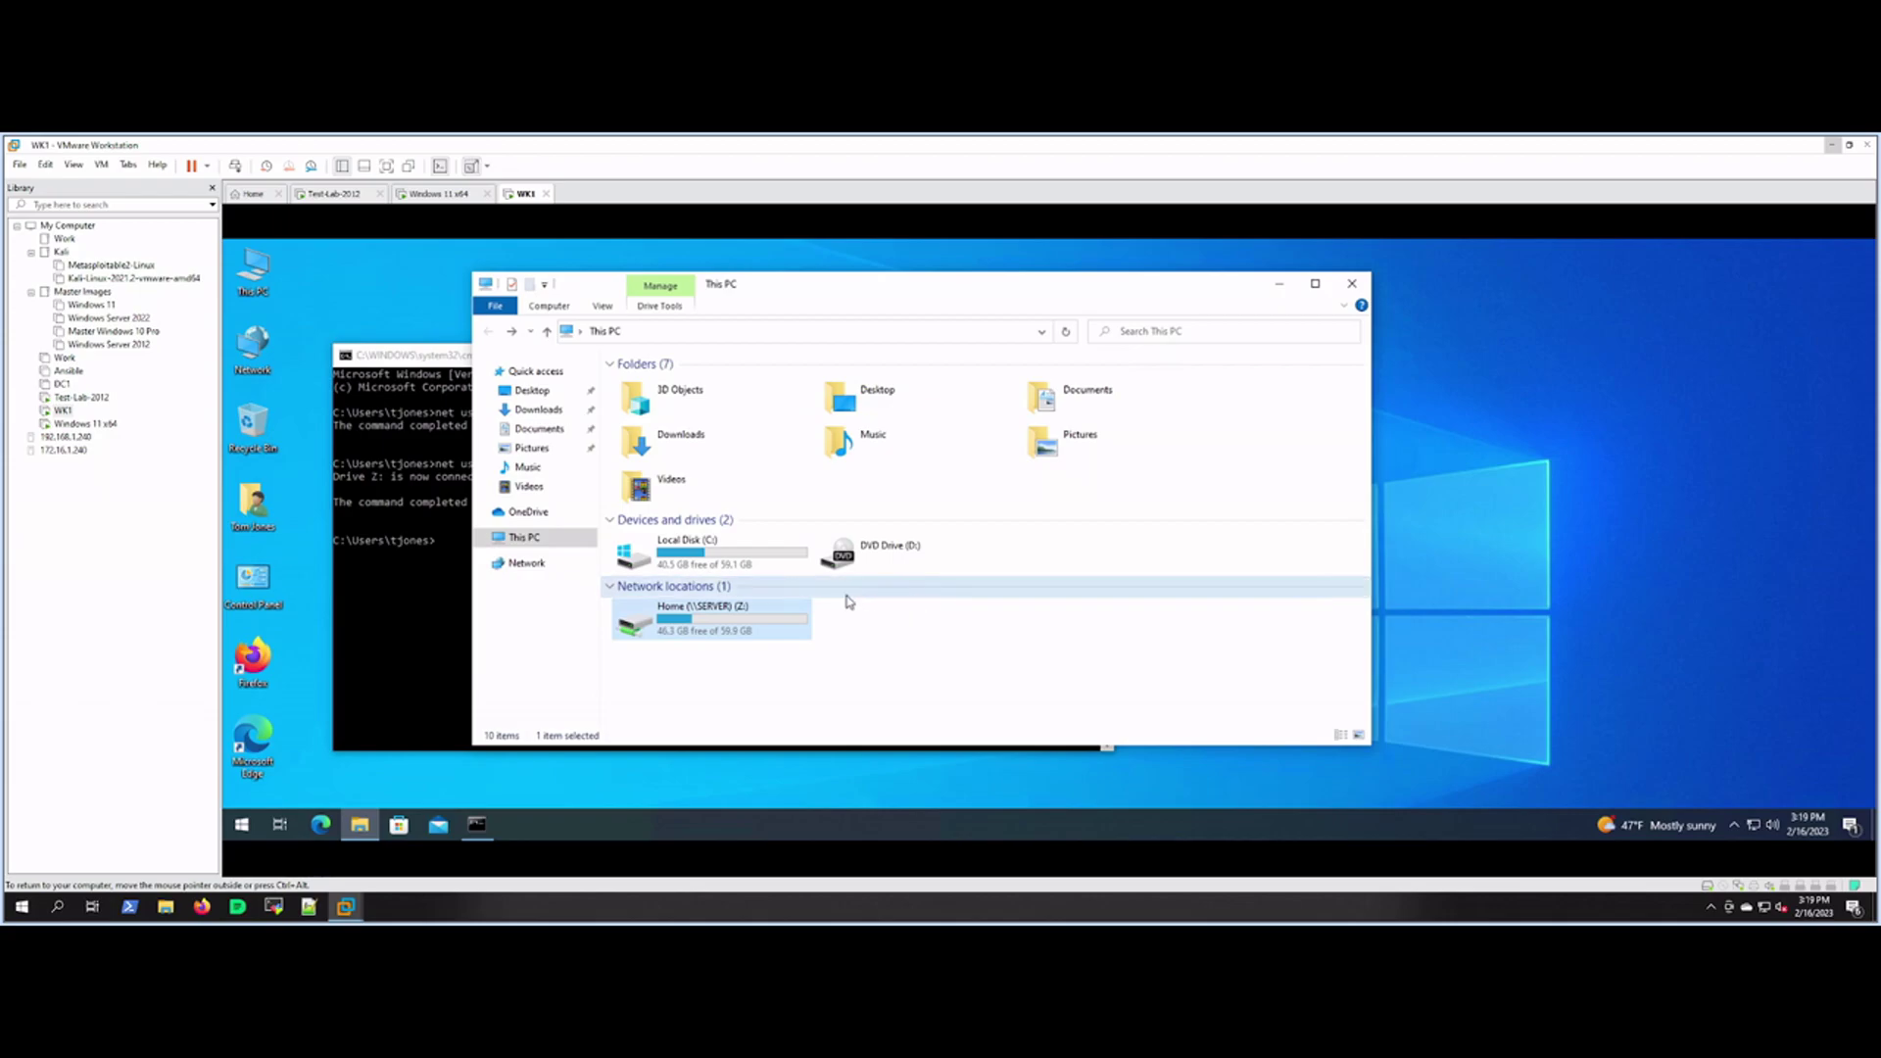
Step: Edit the recalled command to map the logs share, then check the new Y: drive
left_click(413, 634)
key("Up")
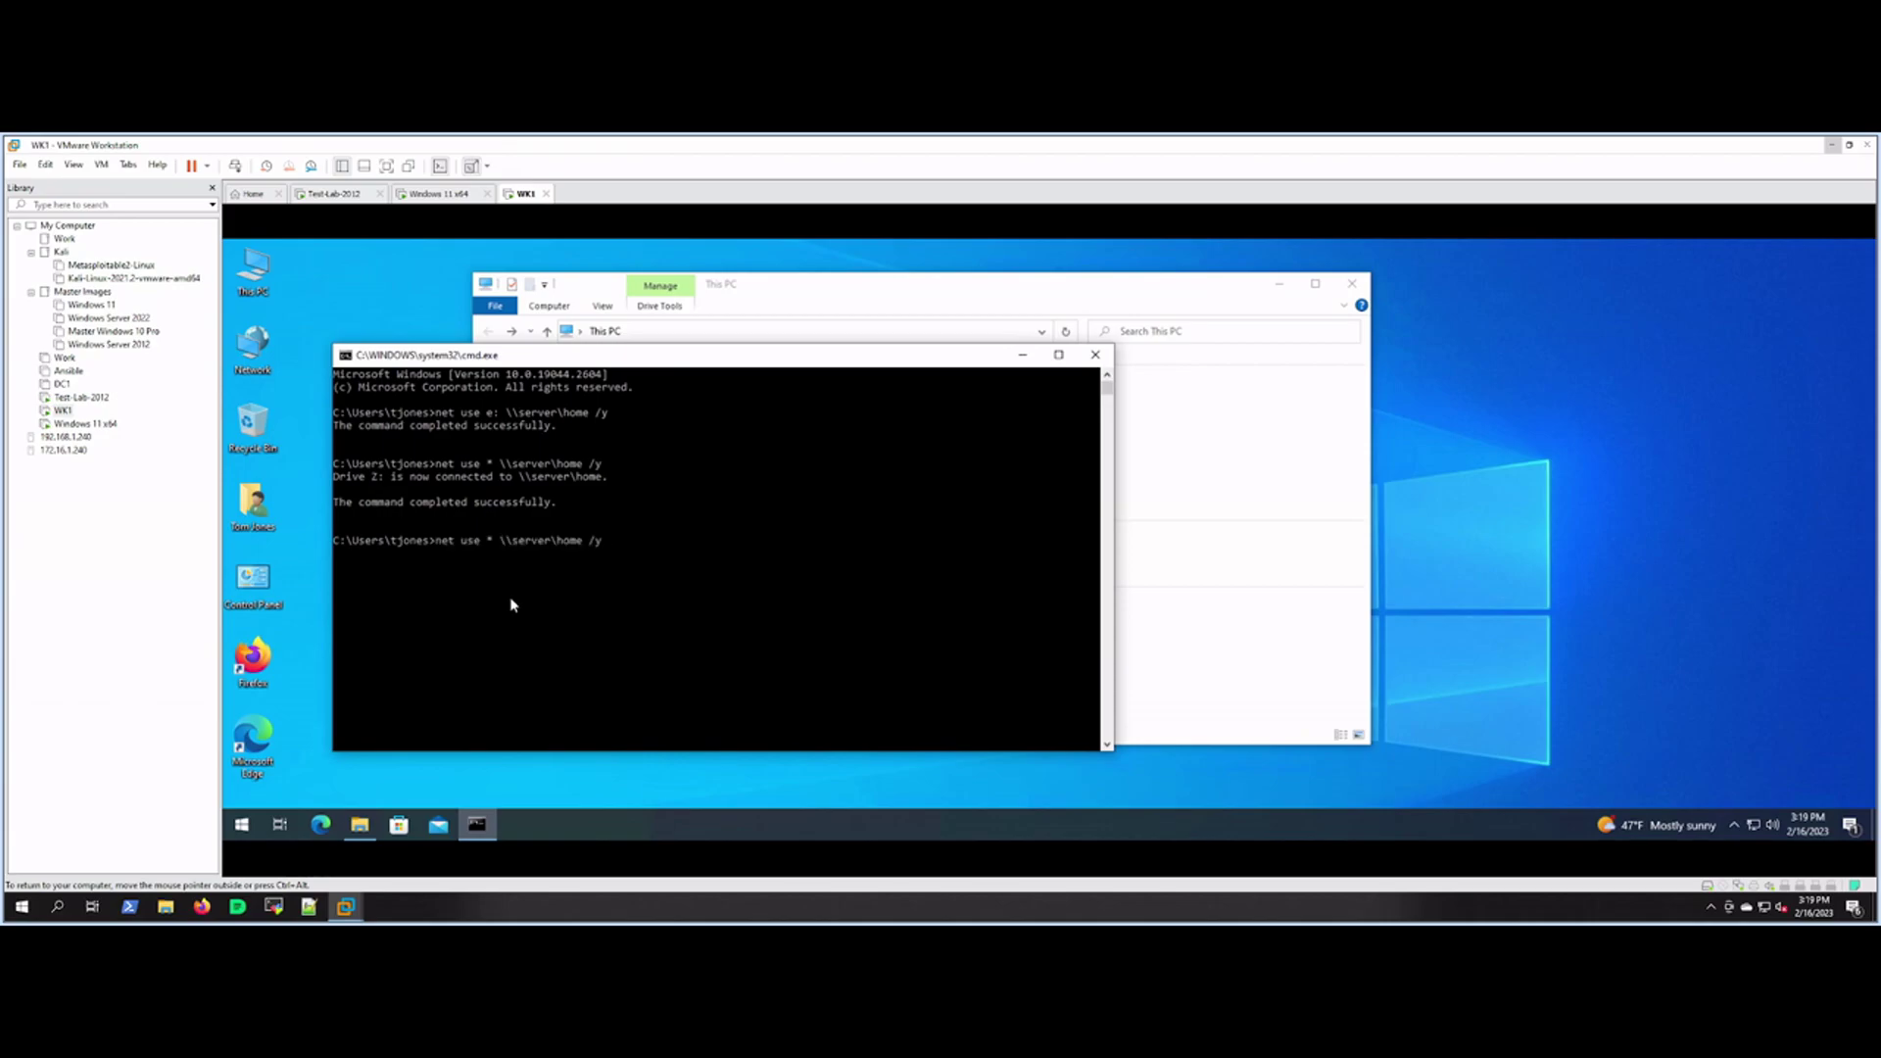
key("Left")
key("Left")
key("Left")
key("BackSpace")
key("BackSpace")
key("BackSpace")
key("BackSpace")
type("logs")
key("Return")
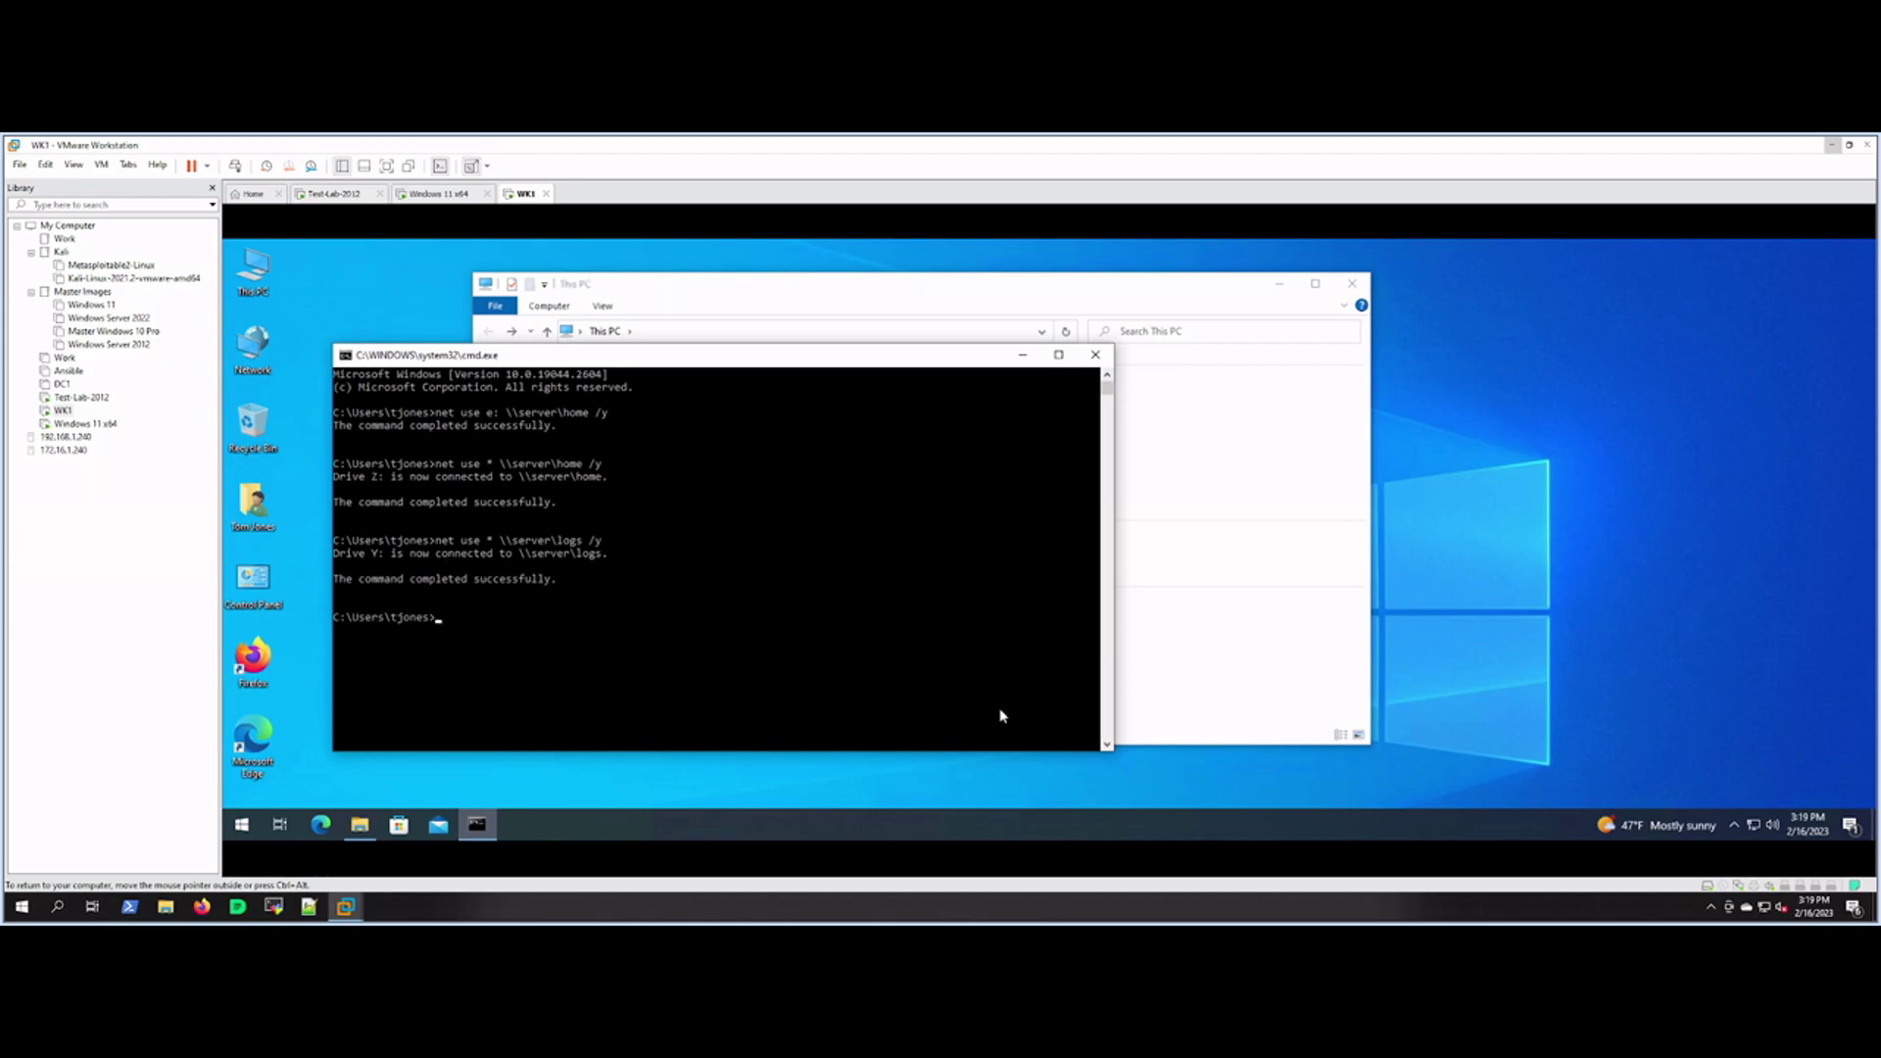
left_click(1203, 728)
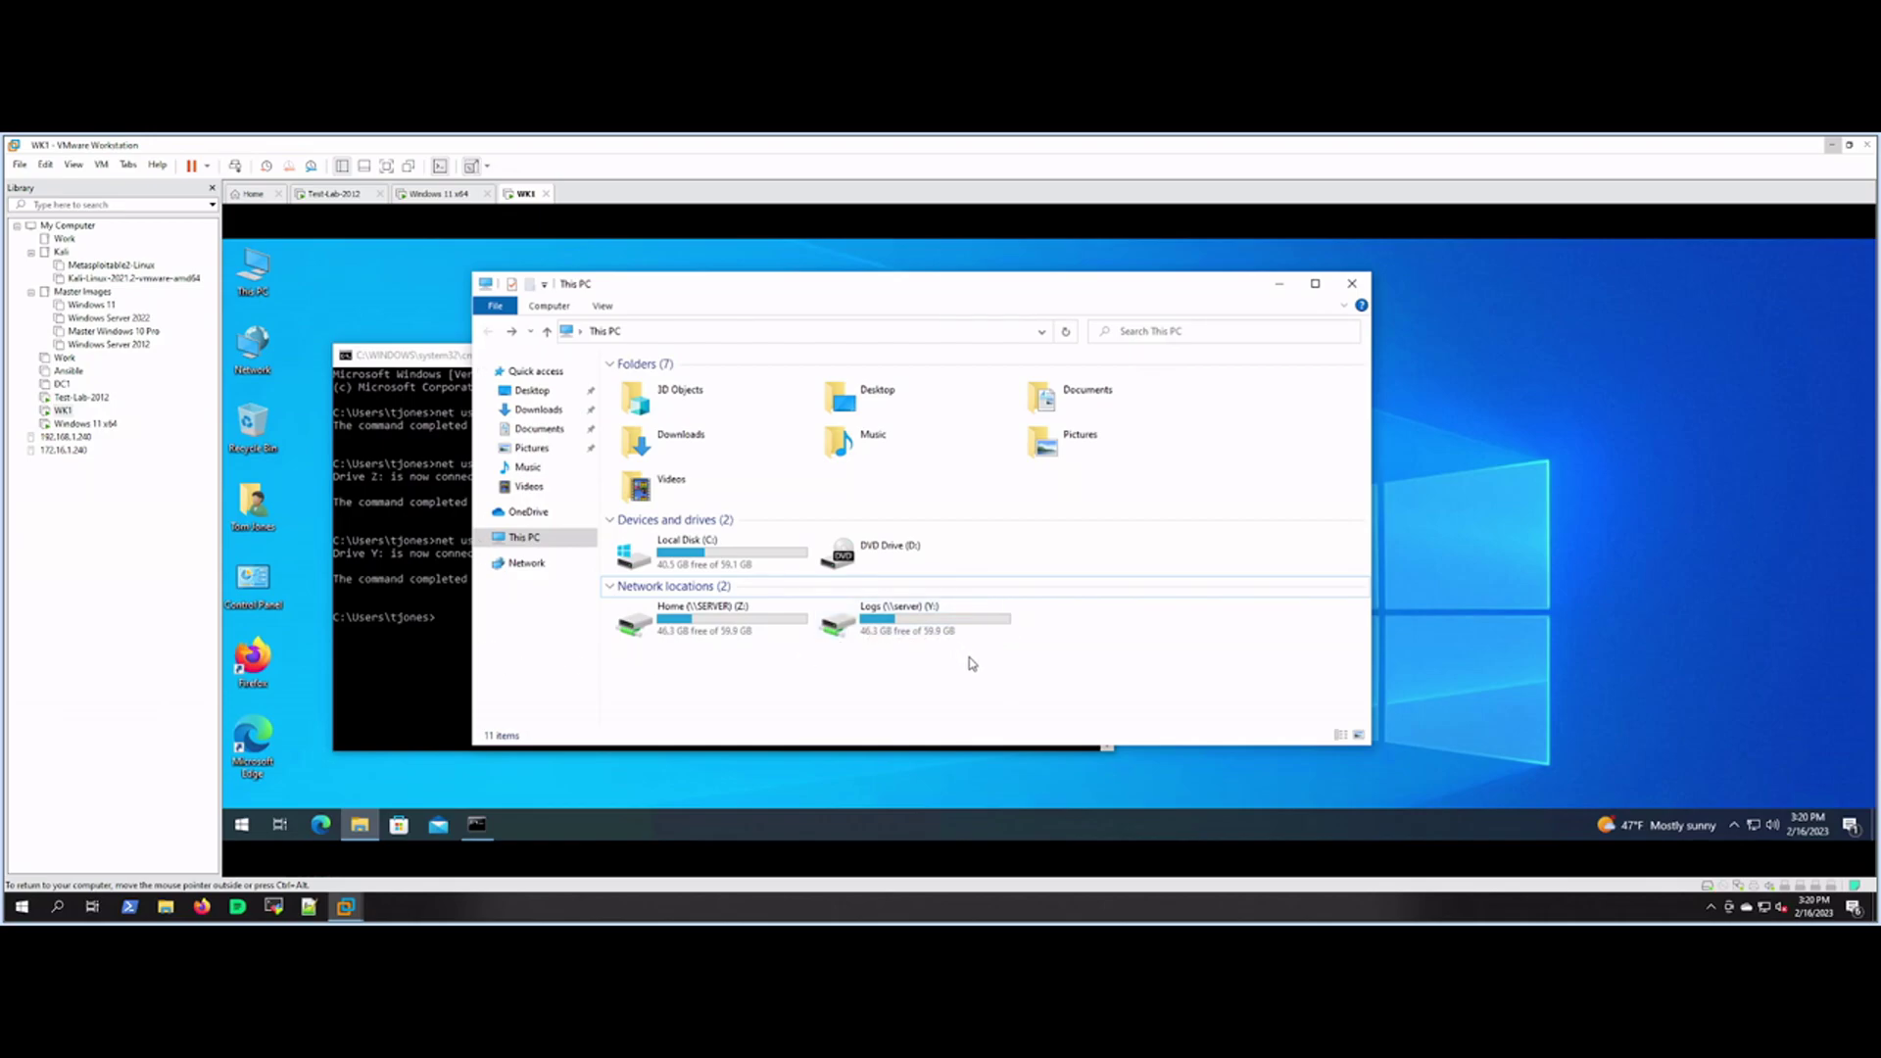
Step: Disconnect both mapped network drives from This PC
left_click_drag(971, 678, 746, 627)
right_click(746, 627)
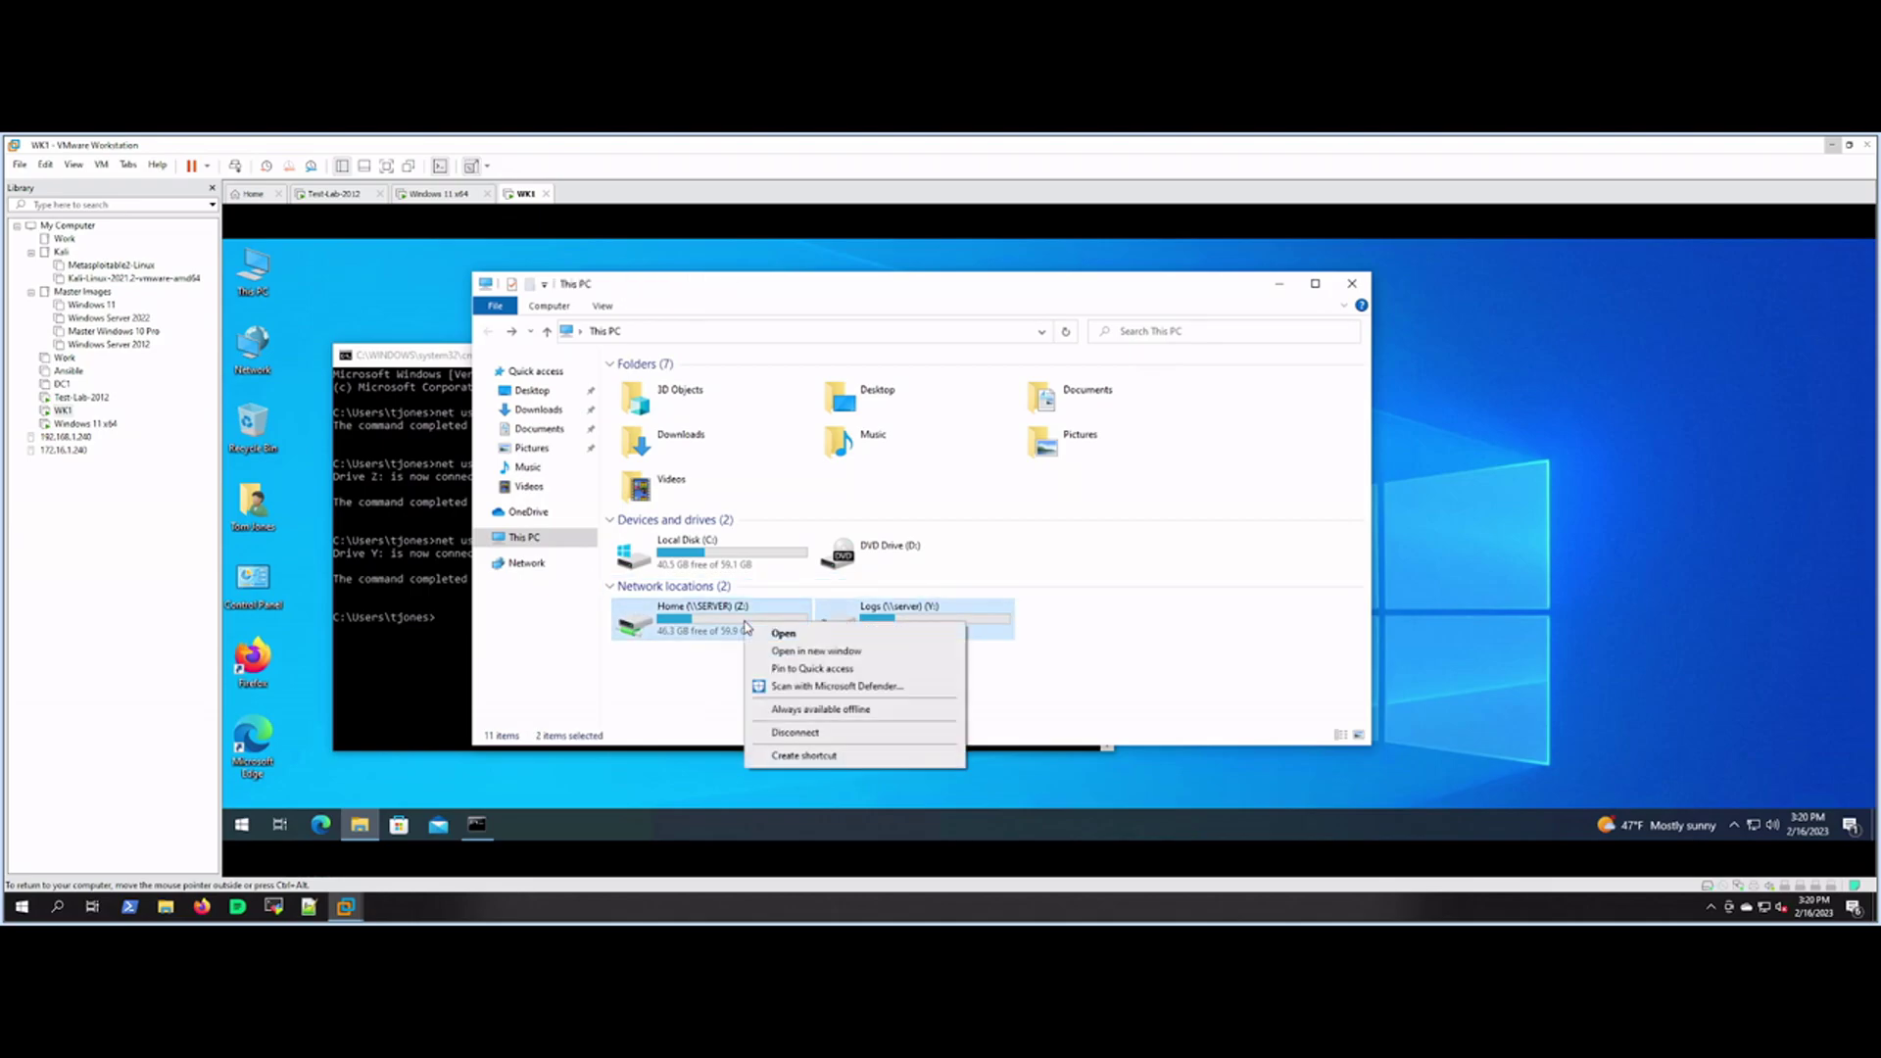
left_click(800, 734)
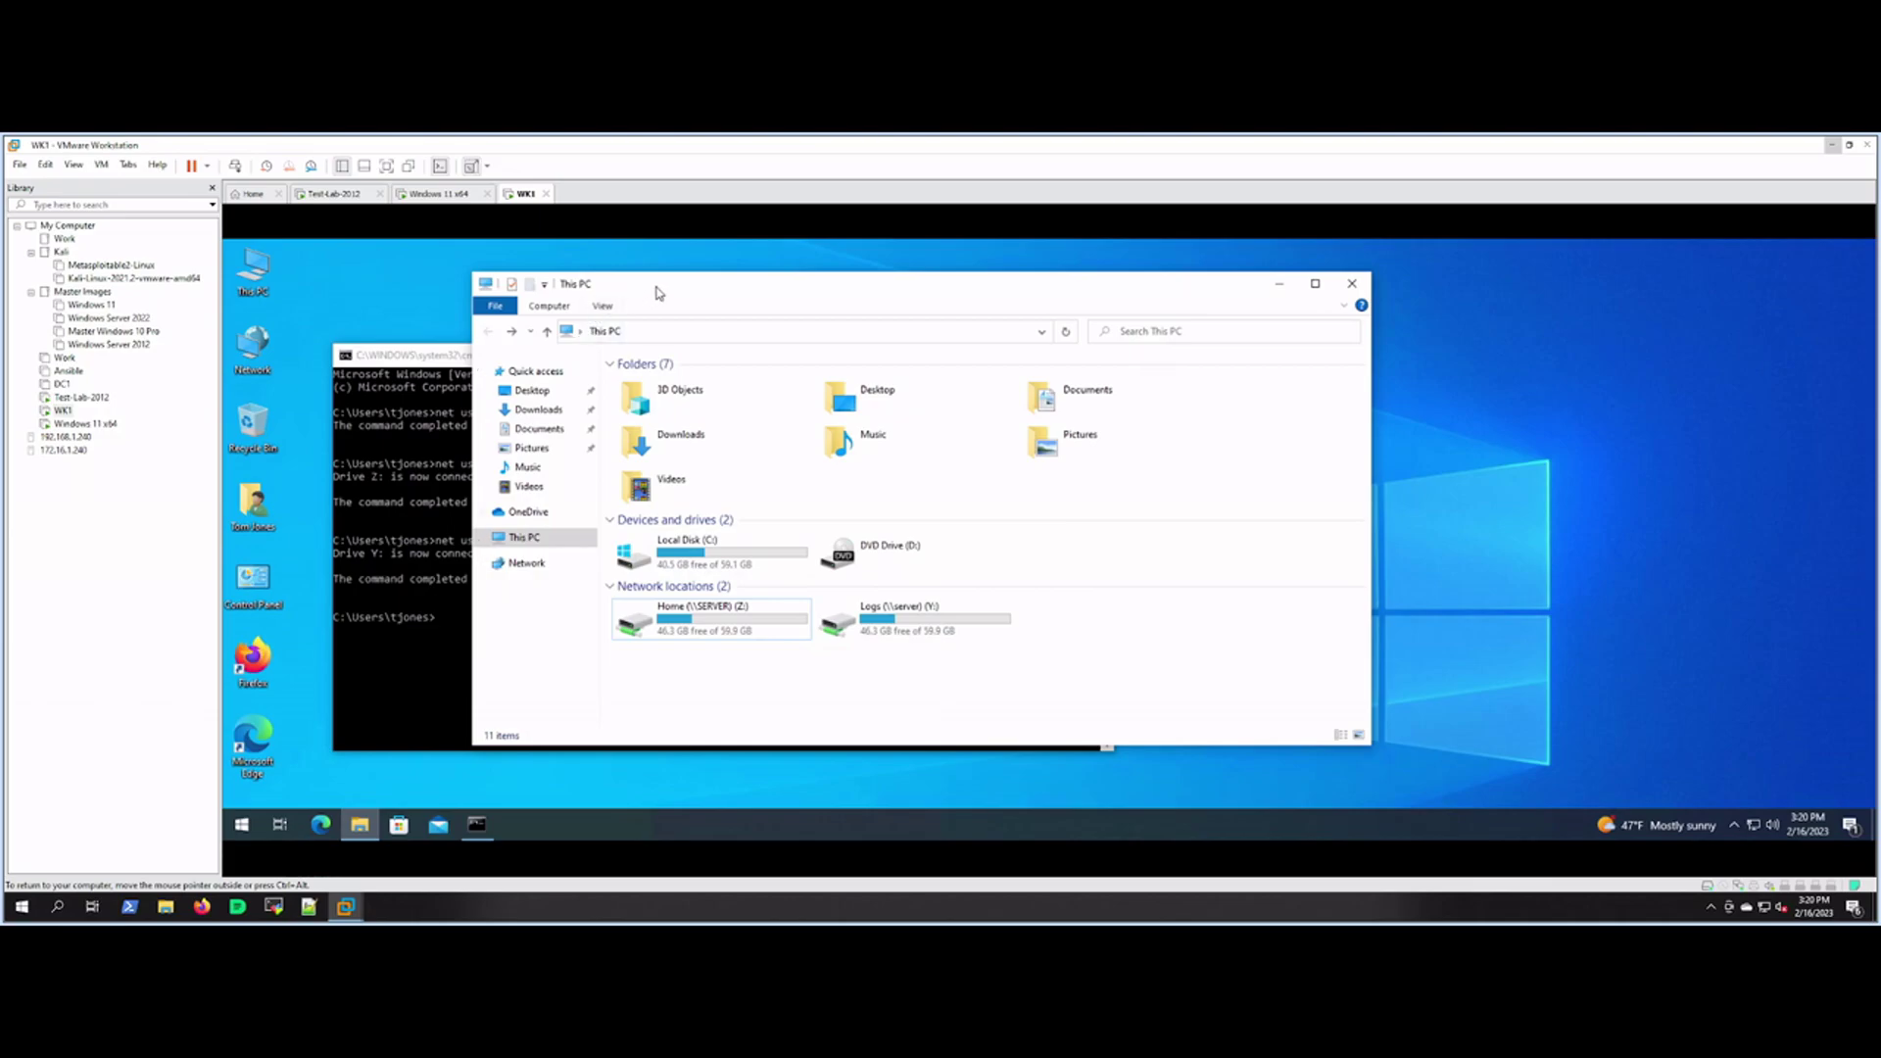
Step: Refresh This PC, then close the window, leaving the Command Prompt showing
left_click_drag(657, 292, 641, 297)
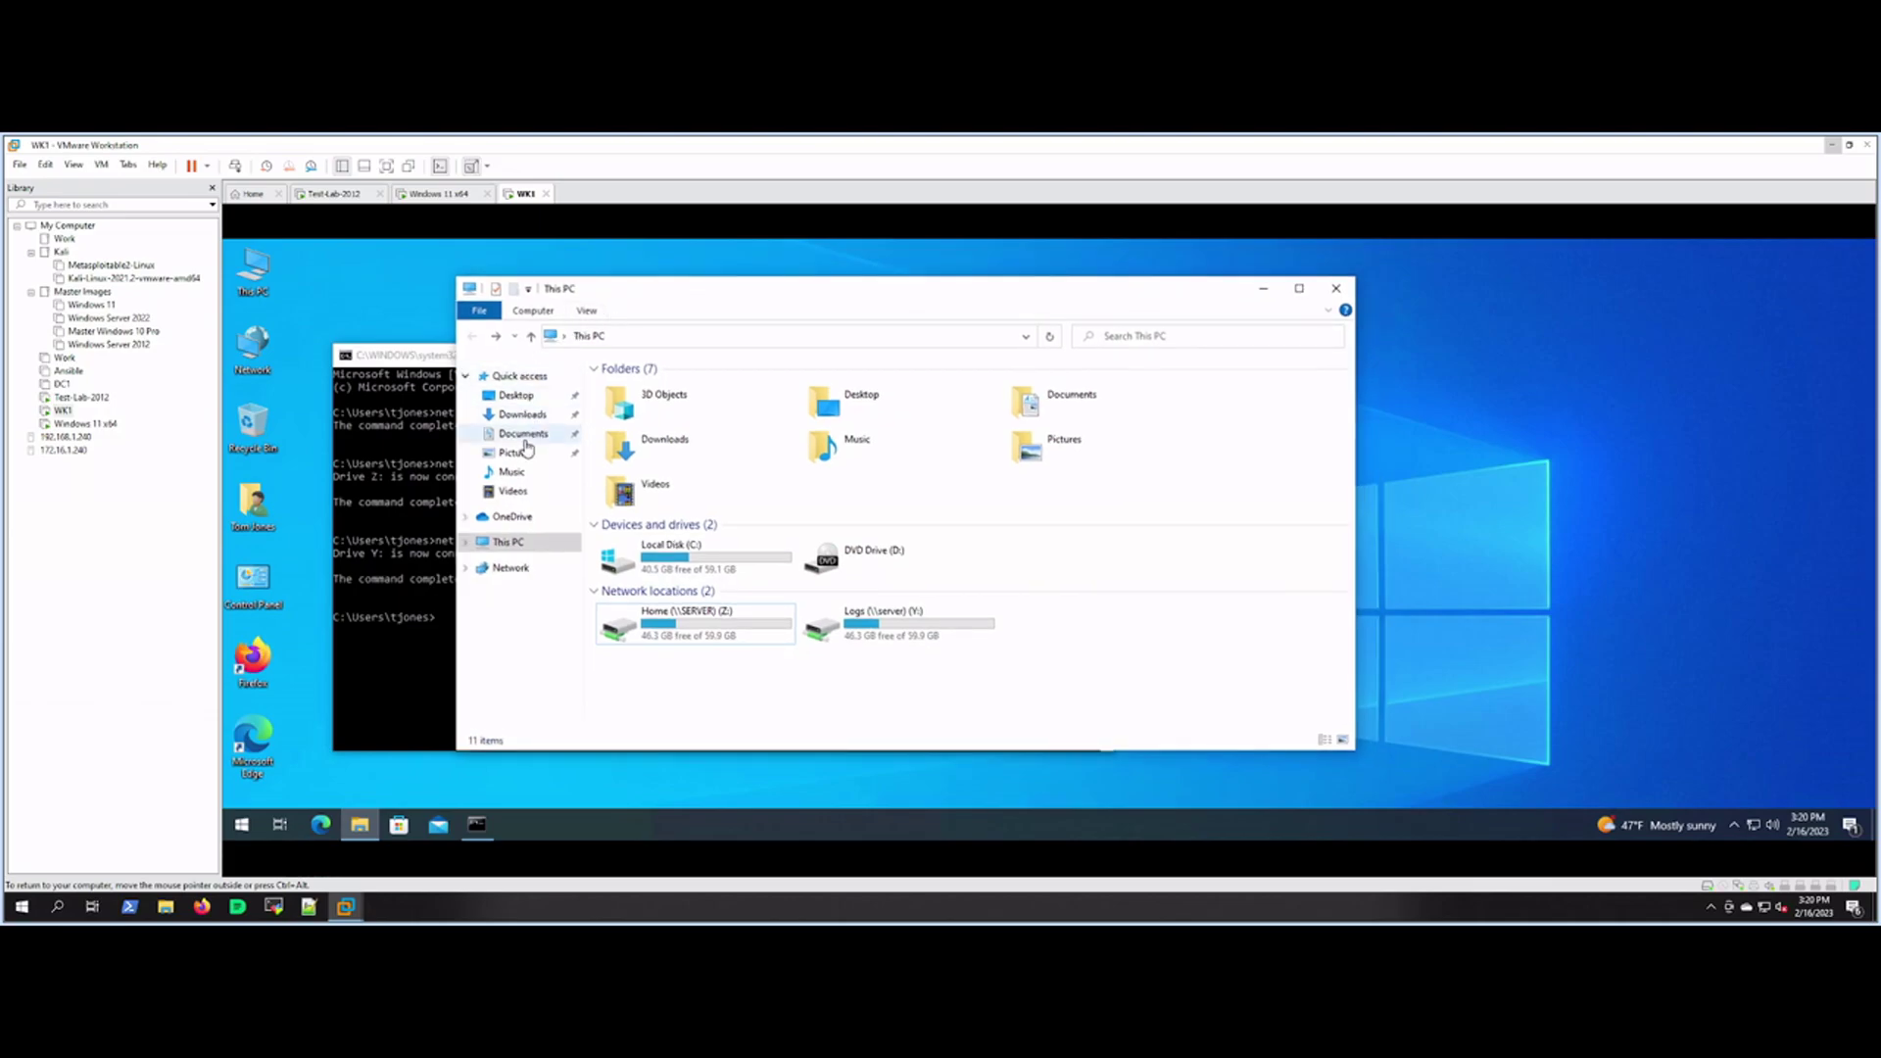
left_click(517, 554)
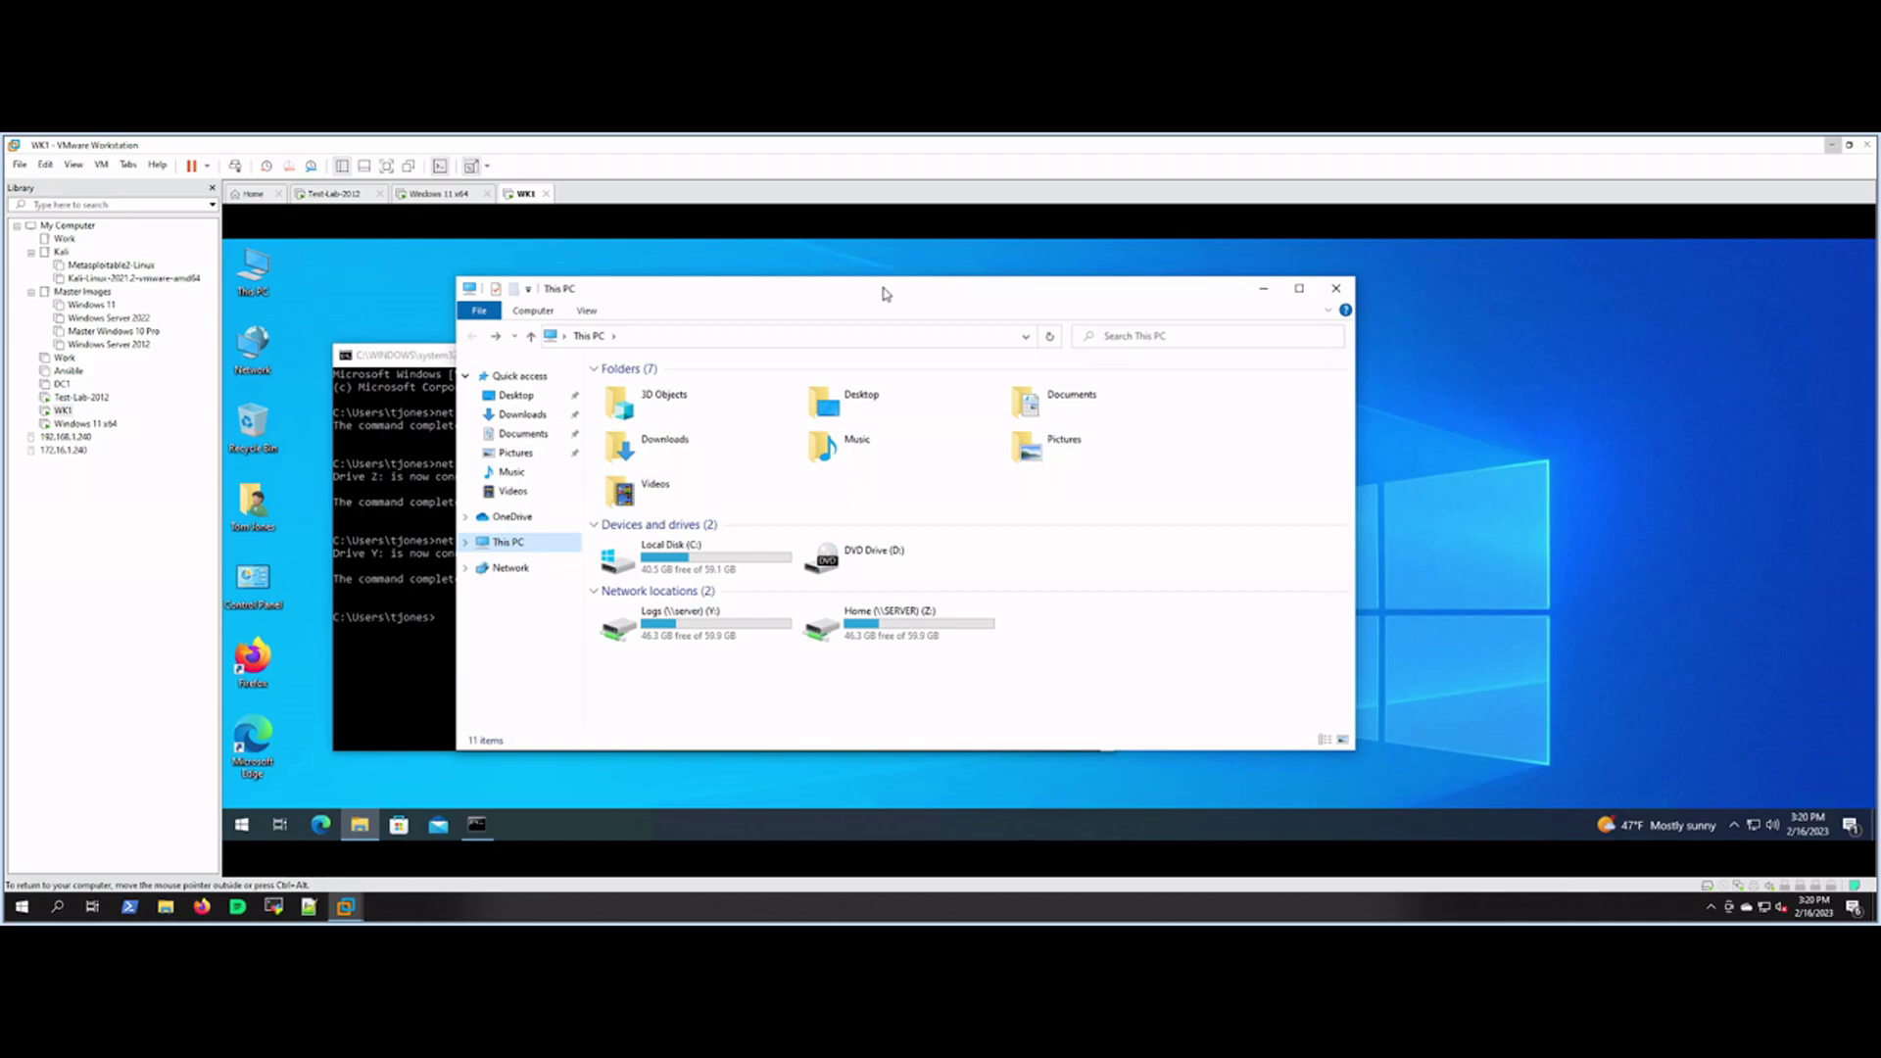
left_click_drag(883, 293, 906, 278)
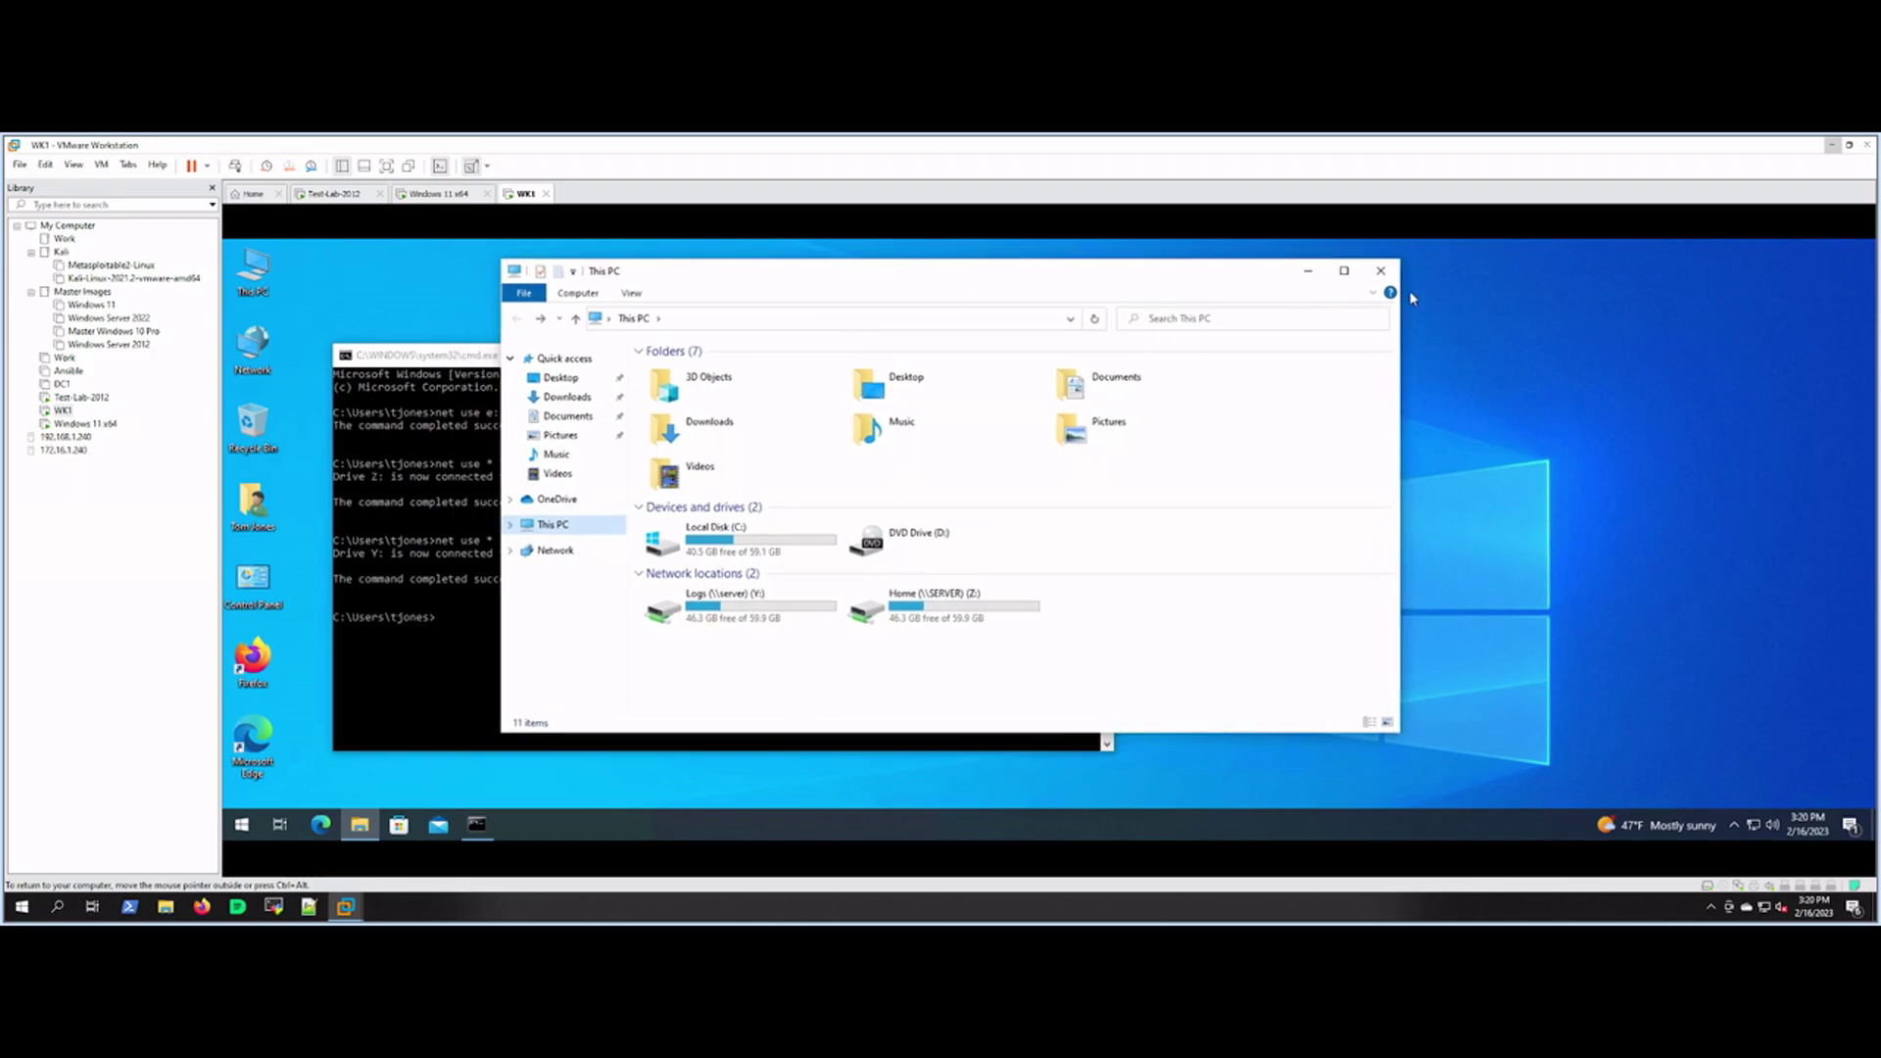
left_click(1381, 270)
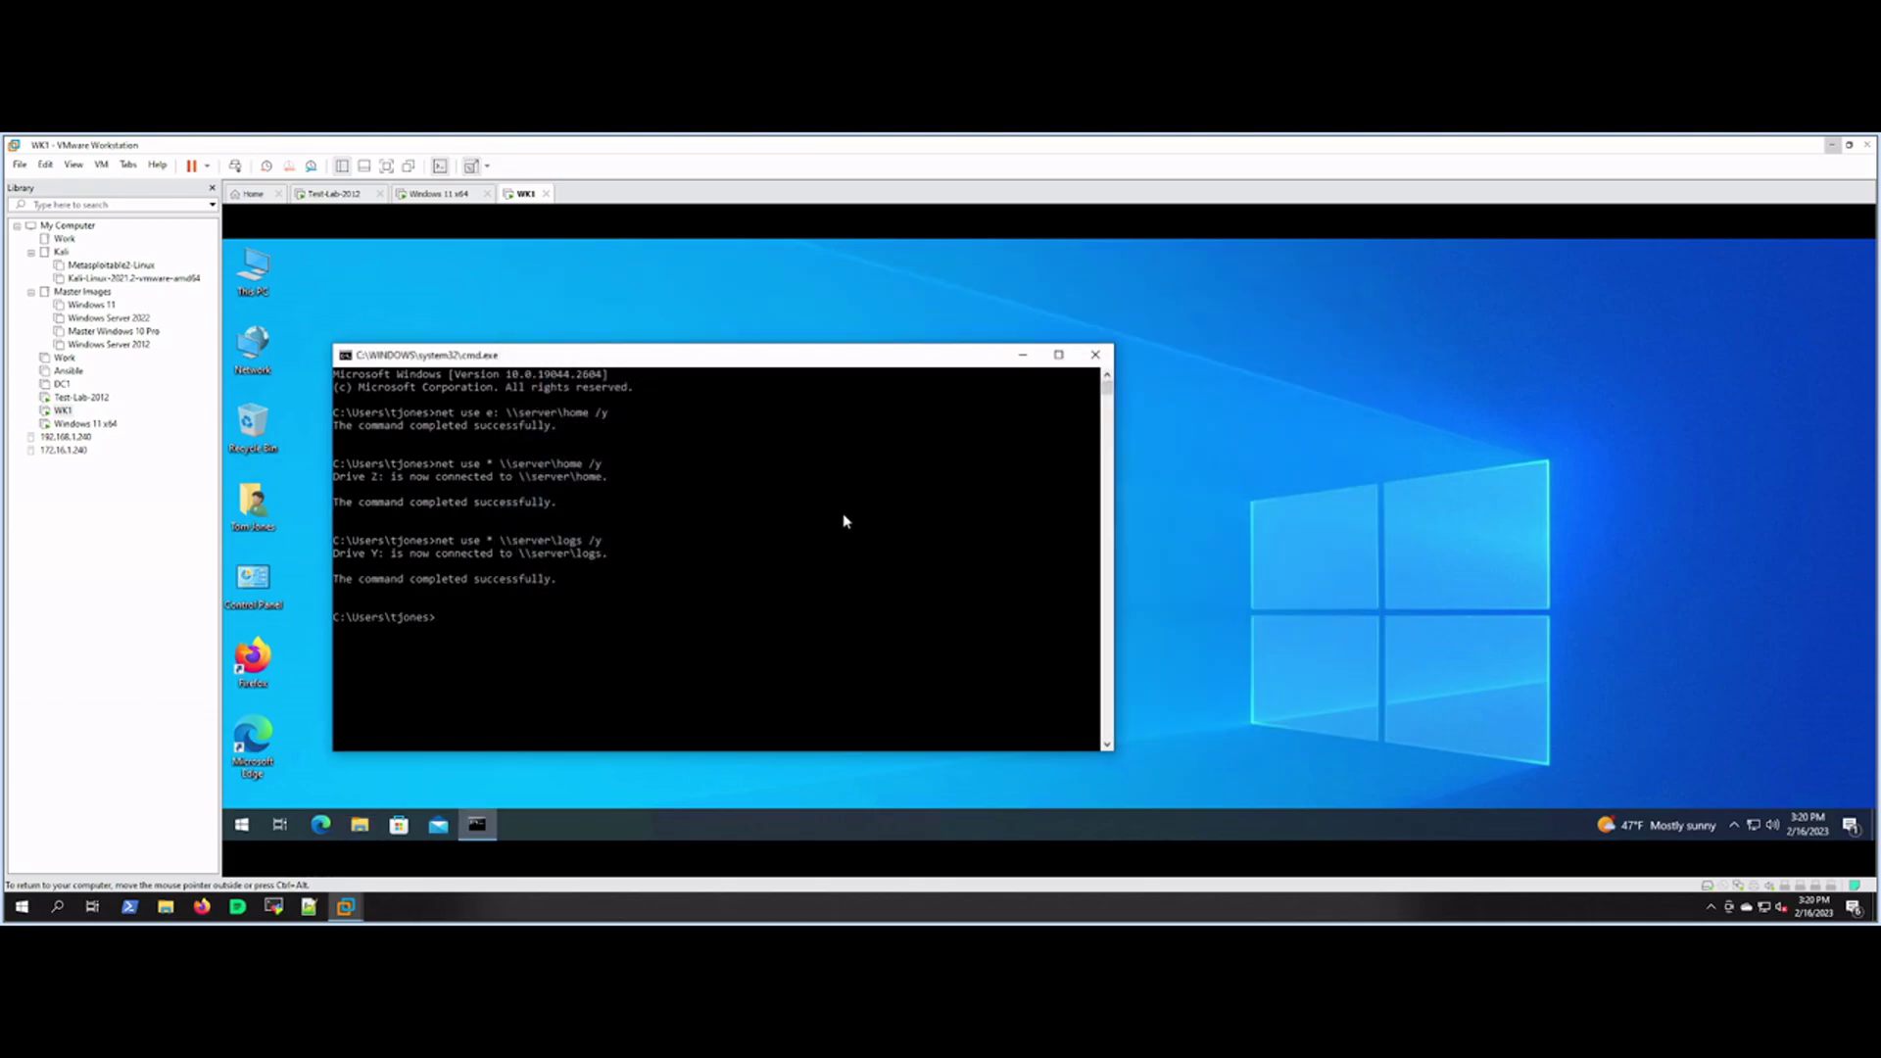
Step: Close the command prompt and browse the guest's Start app list
left_click(1096, 354)
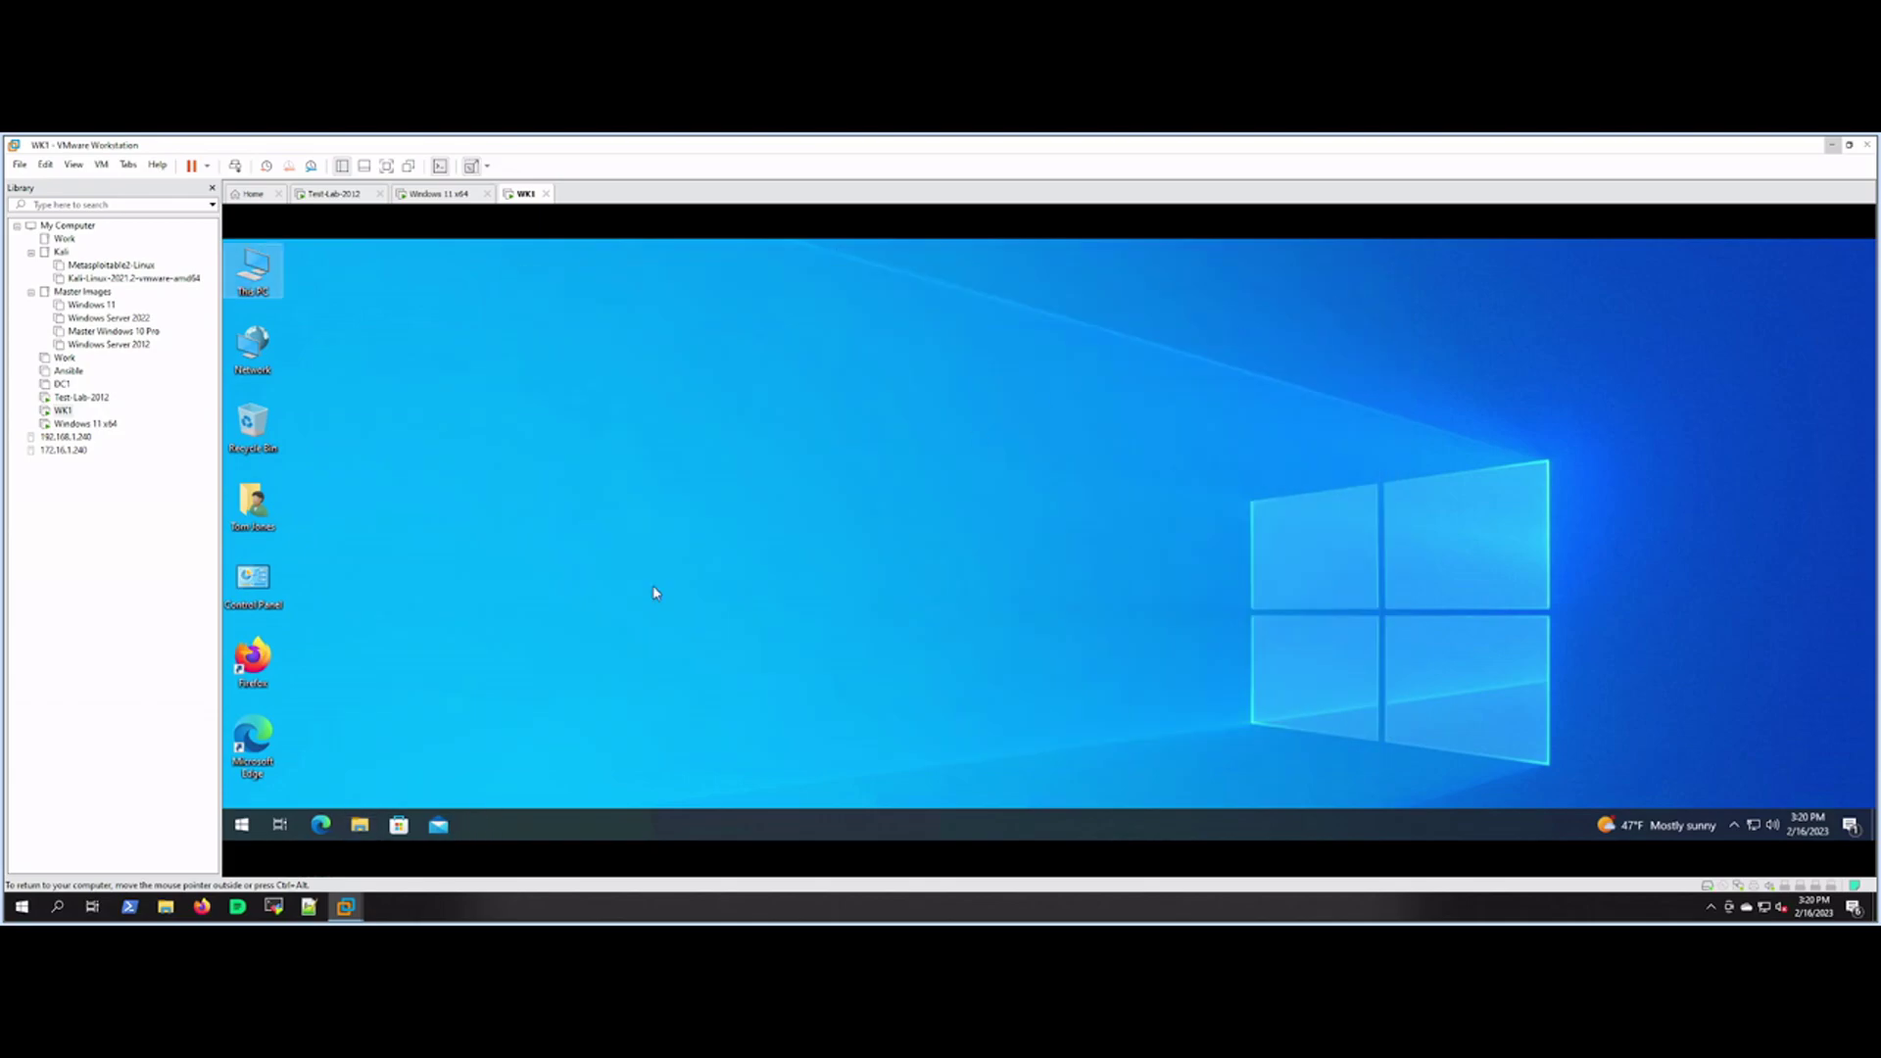
left_click(245, 825)
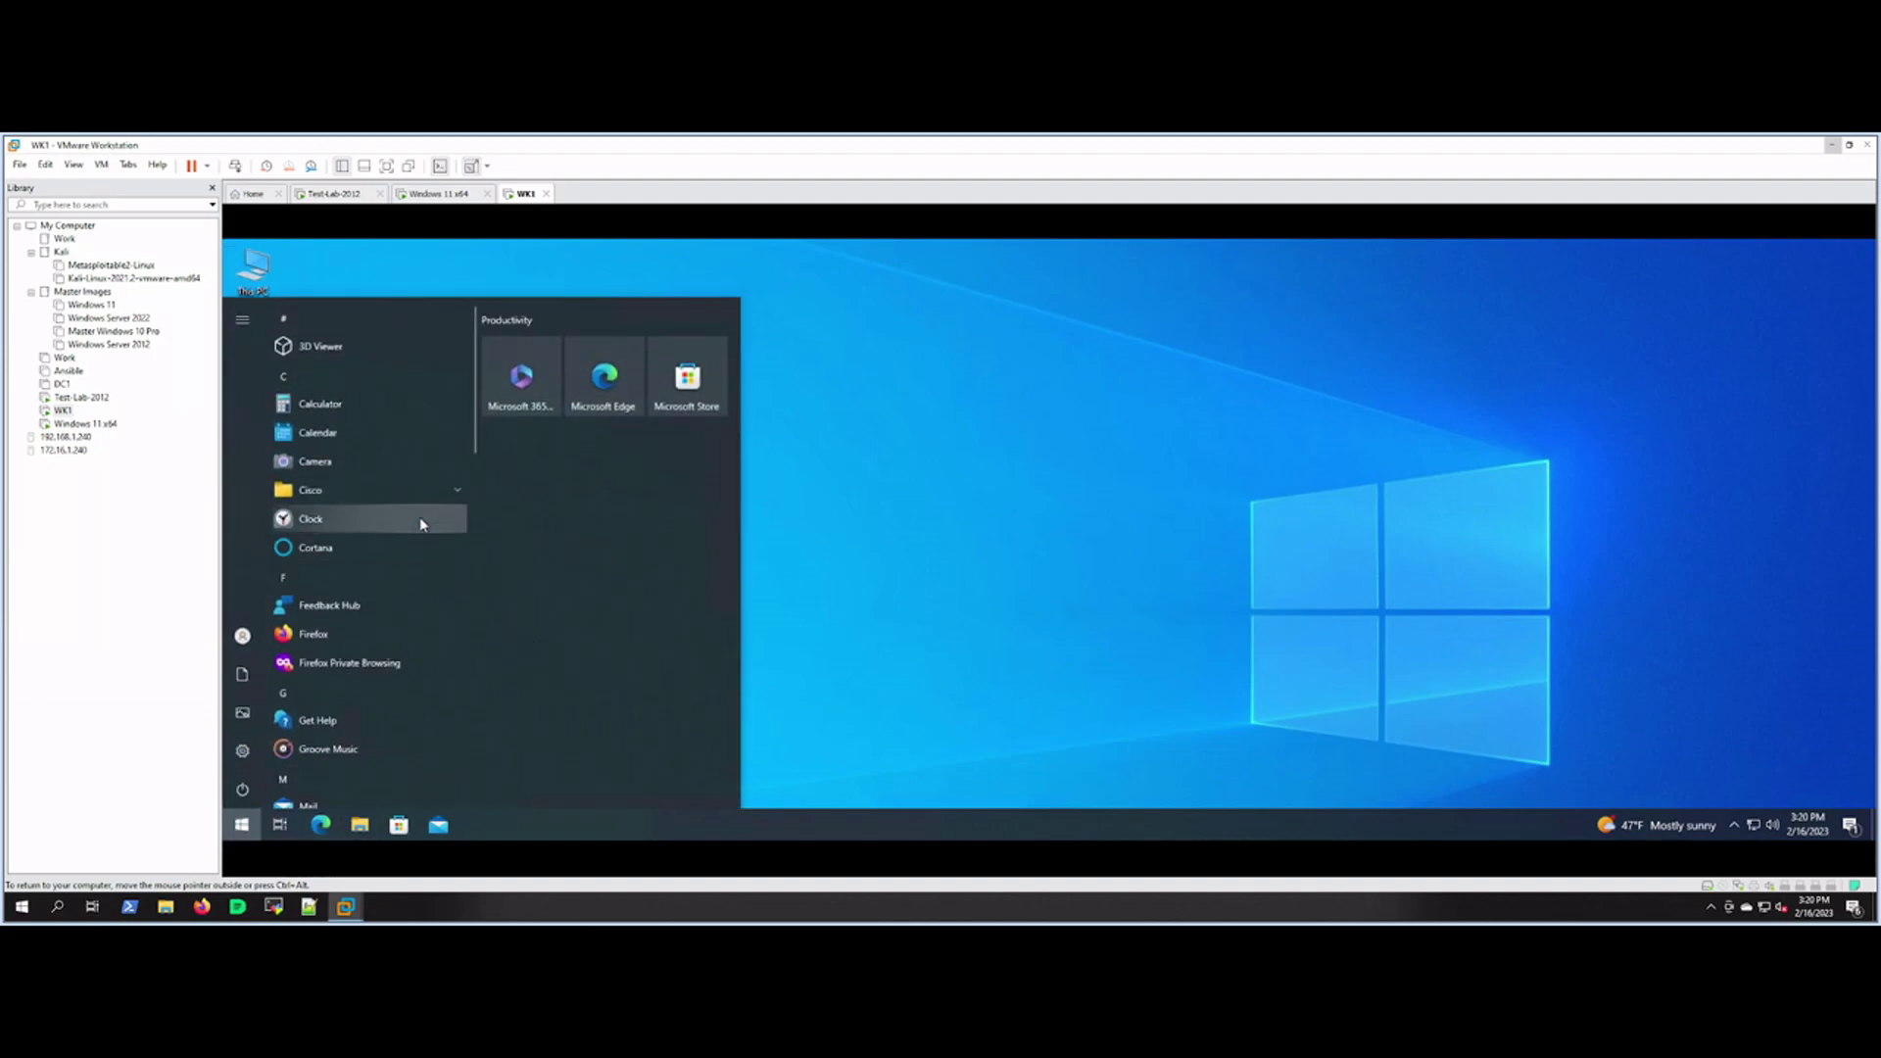
scroll(398, 527, "down", 5)
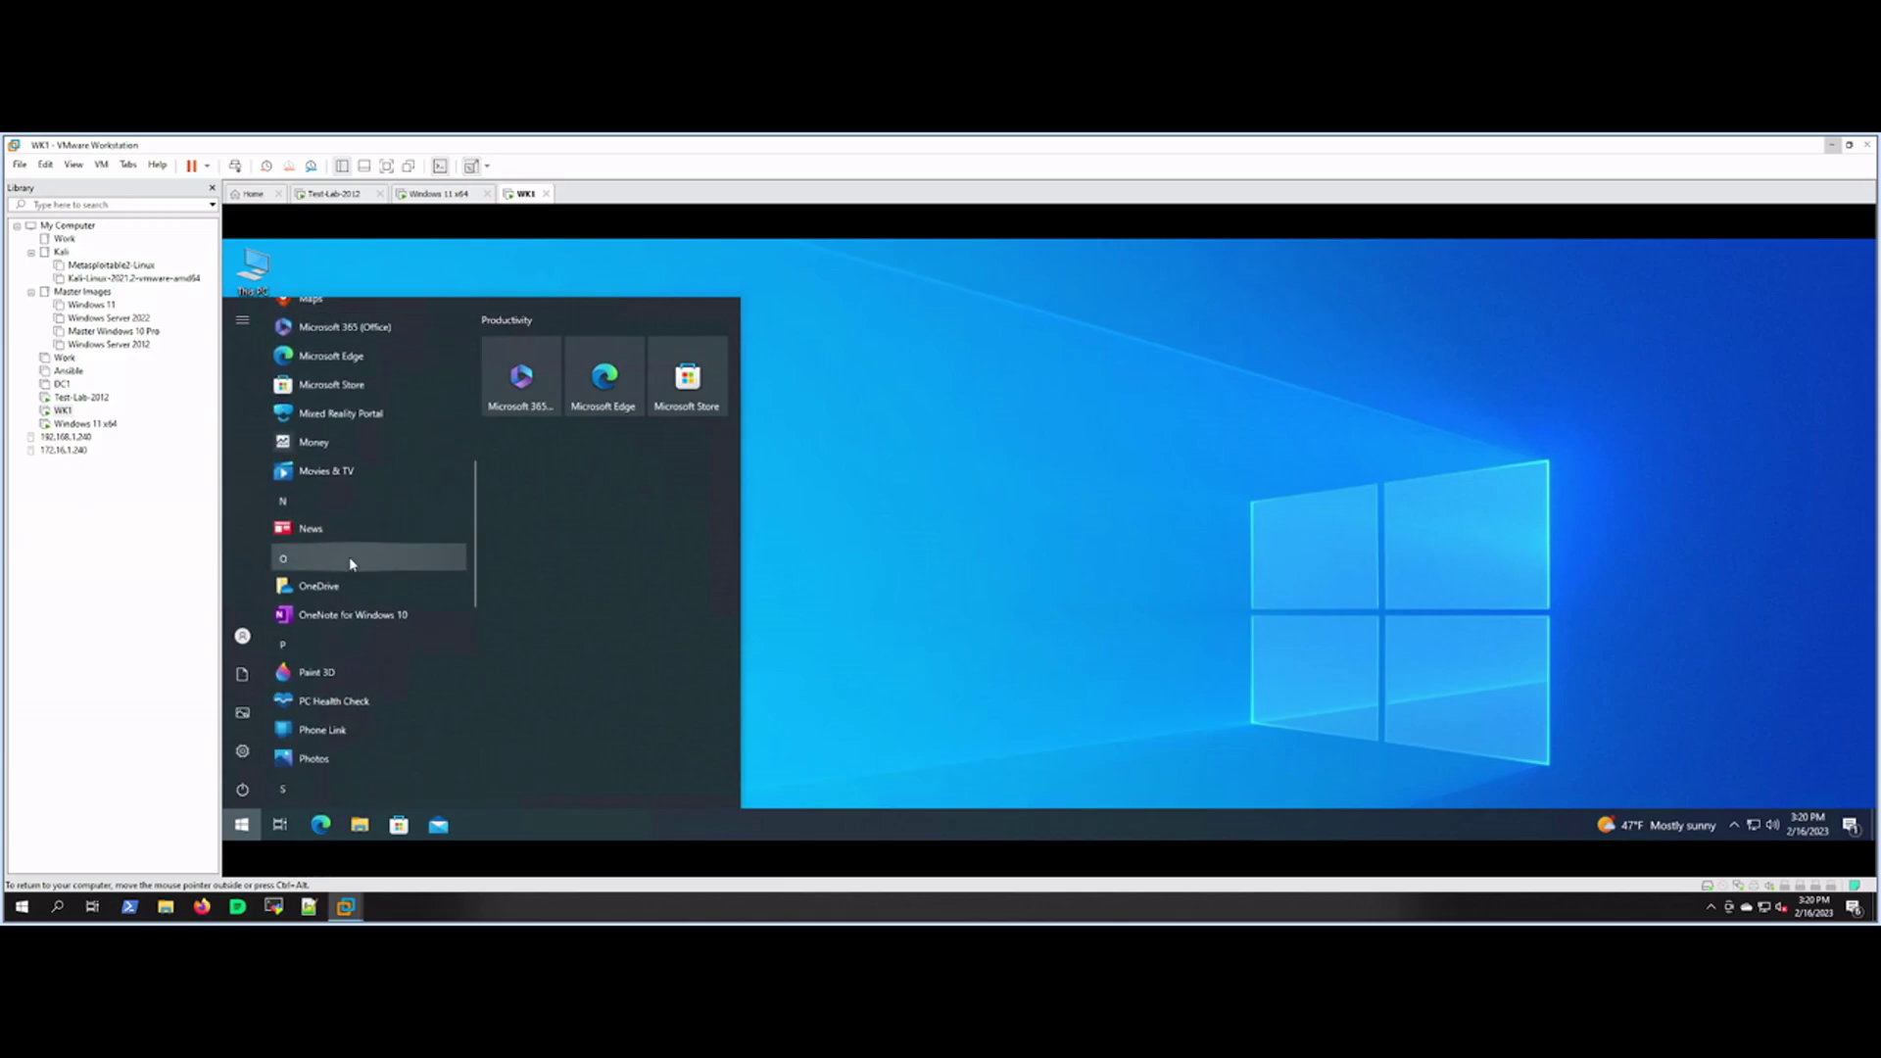
scroll(353, 563, "down", 5)
scroll(354, 567, "down", 5)
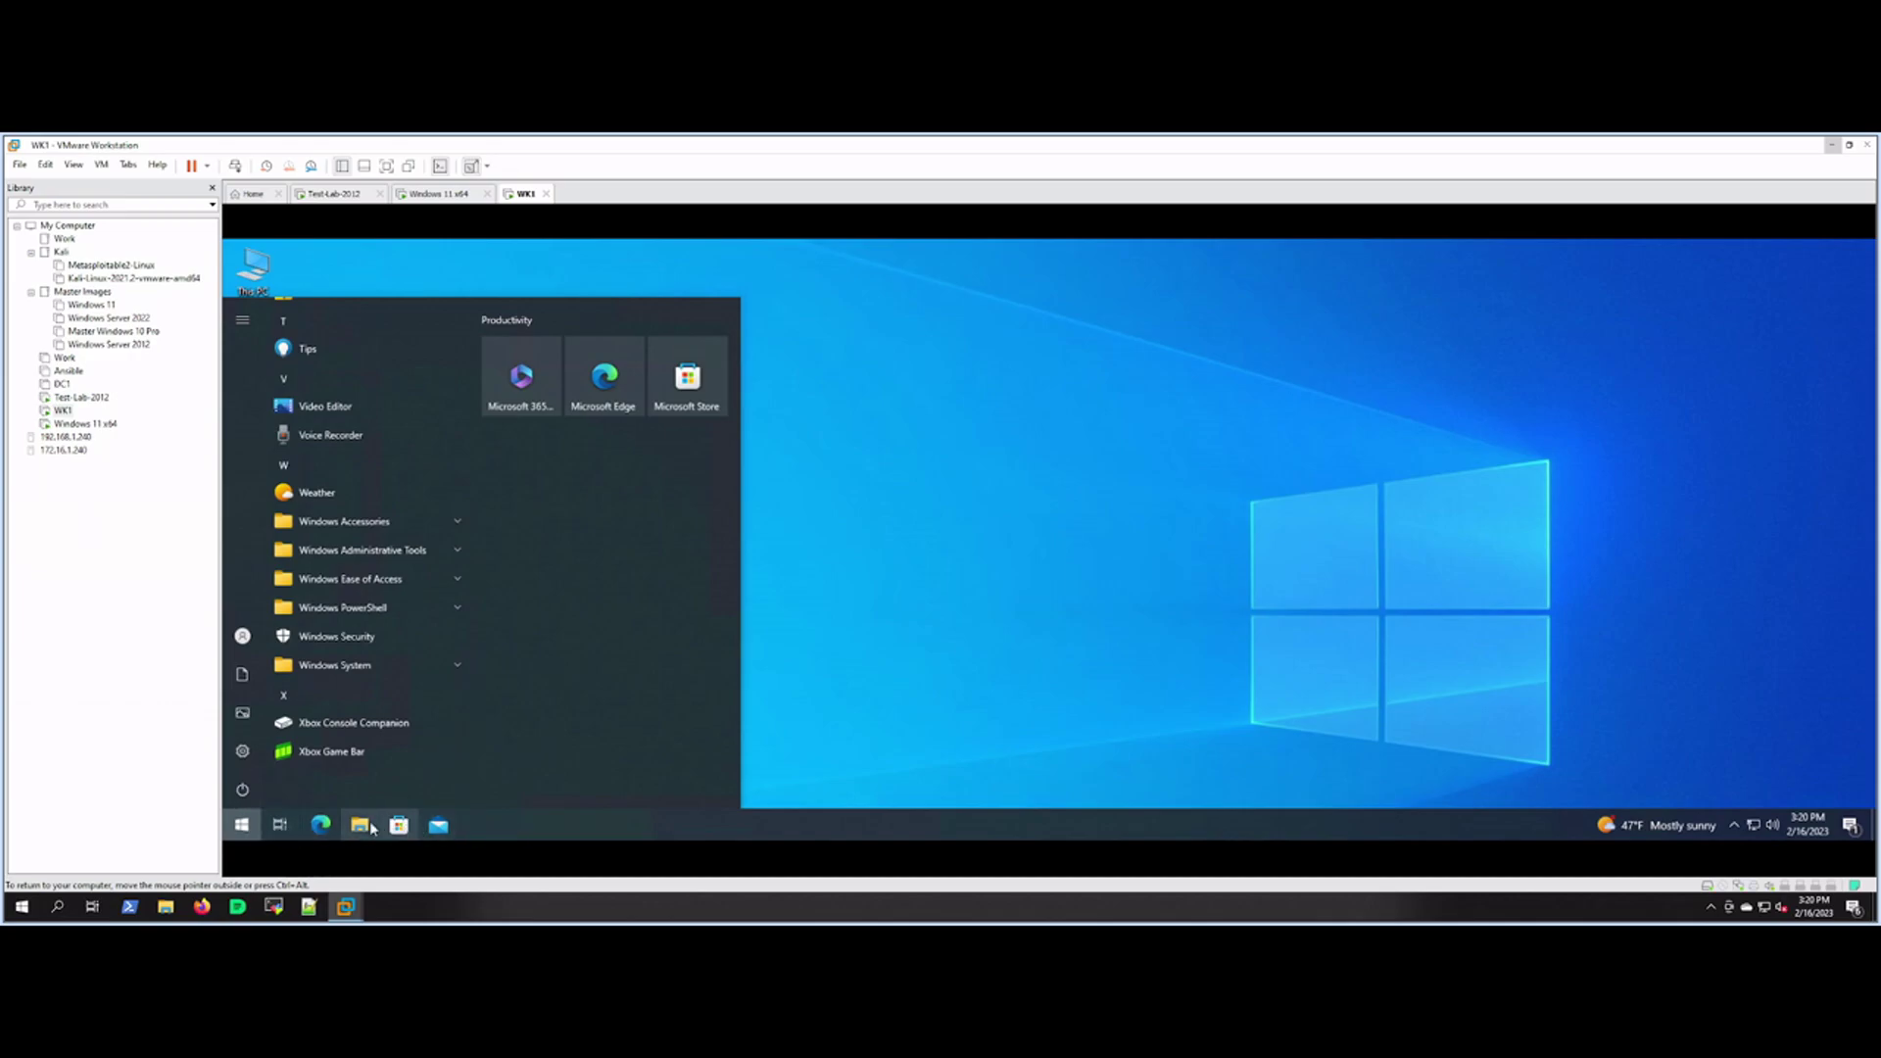
left_click(279, 827)
left_click(280, 828)
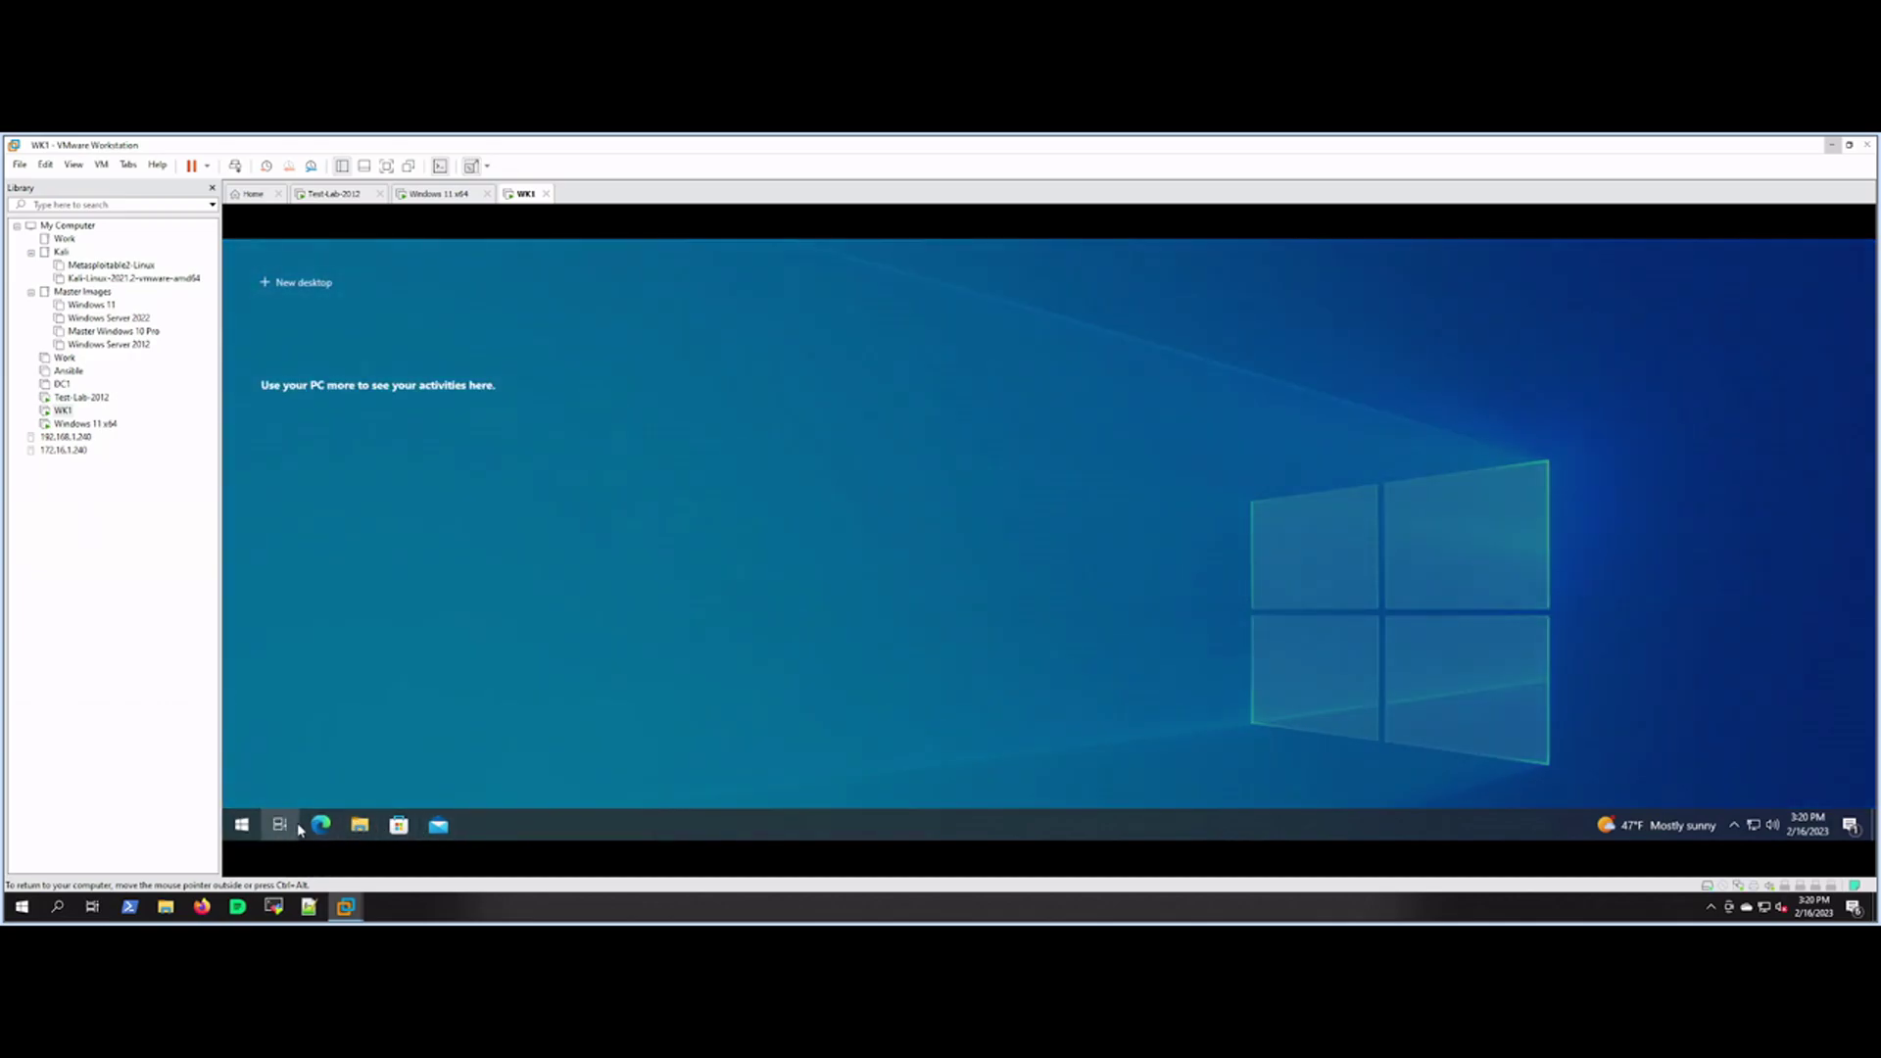
left_click(290, 823)
Step: Turn on the search icon on the guest taskbar
right_click(475, 832)
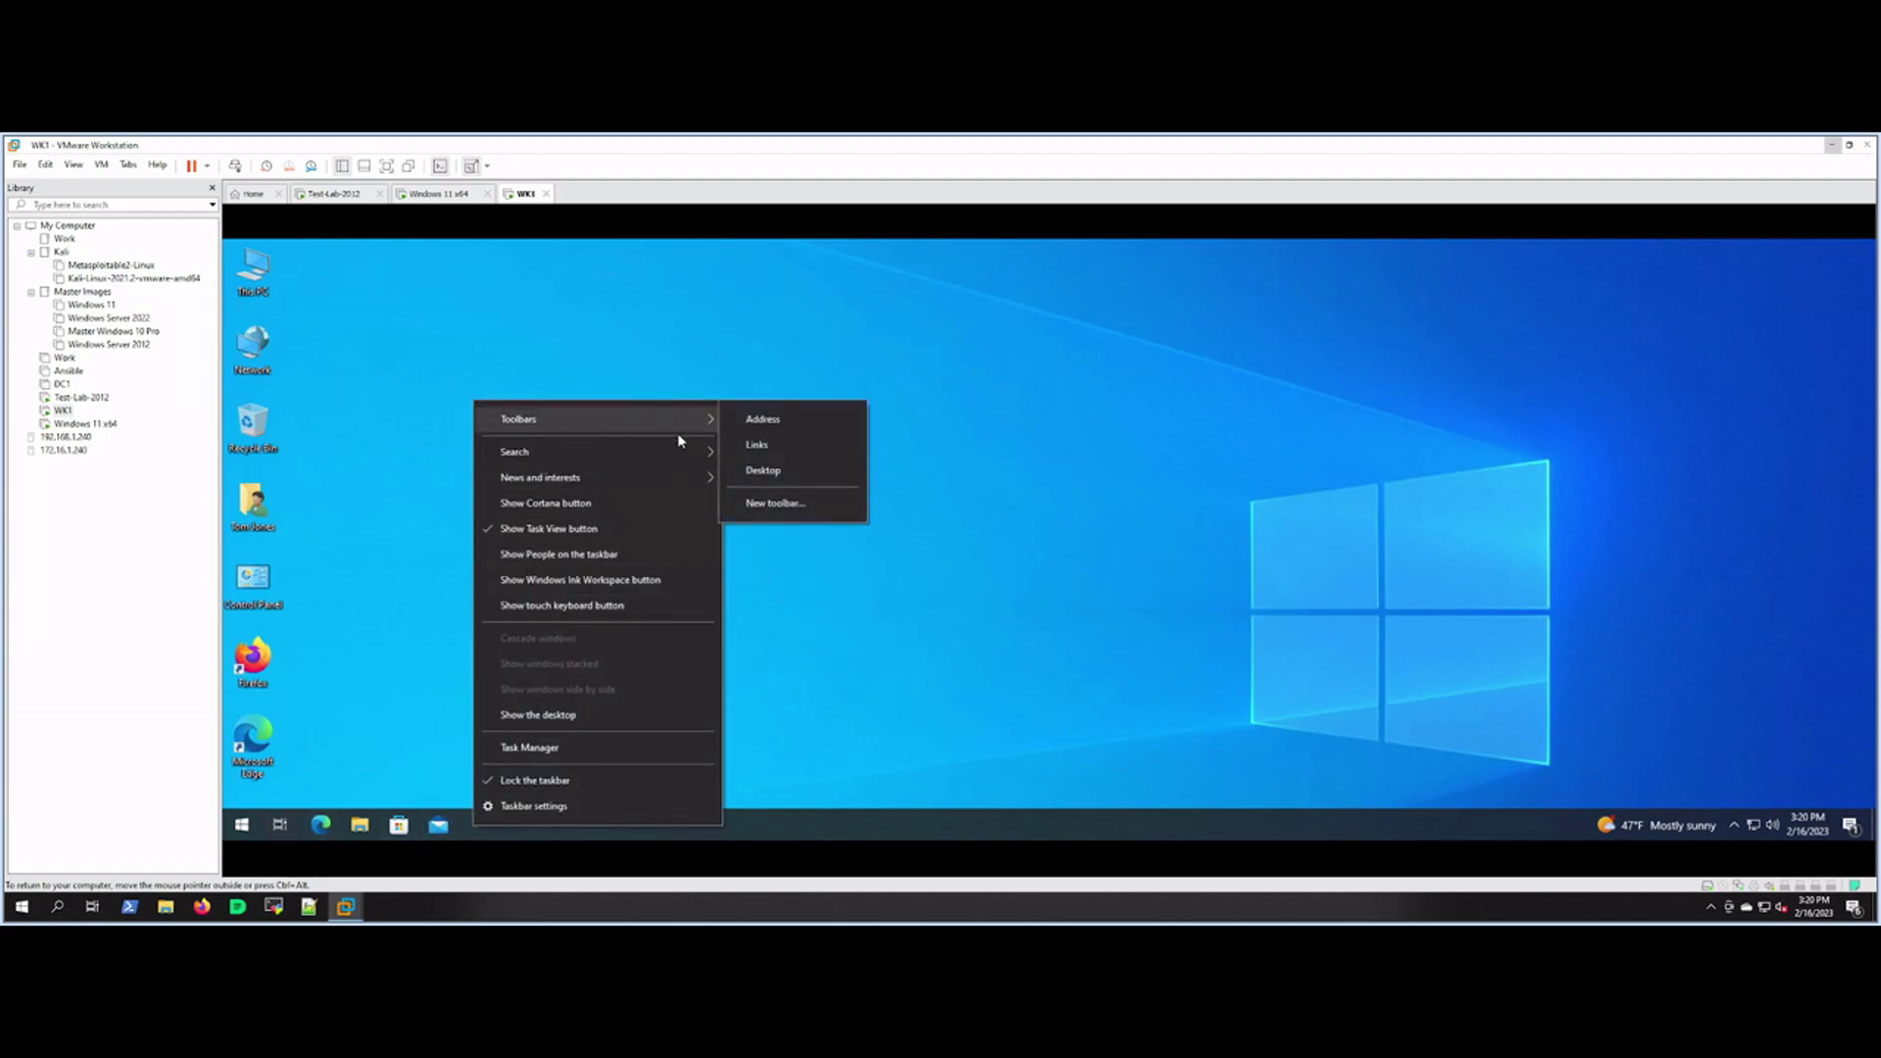
mouse_move(685, 449)
left_click(764, 482)
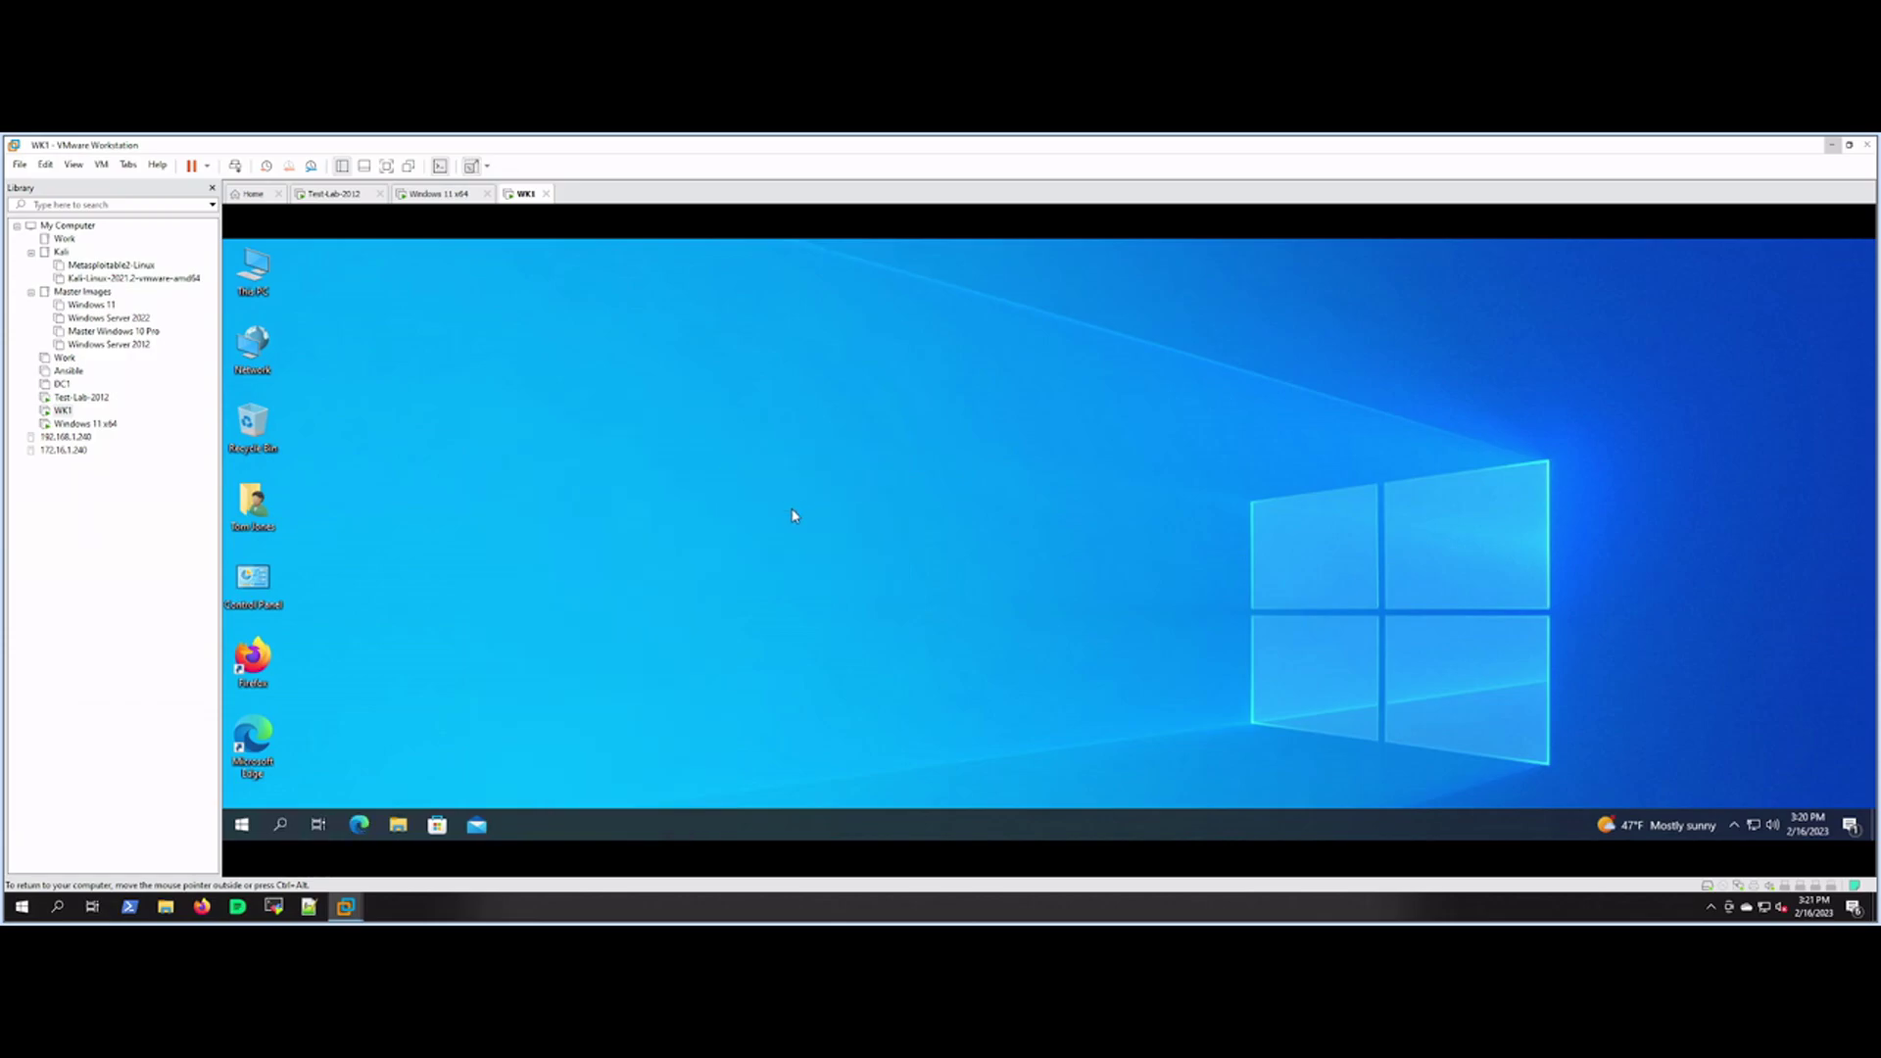
Step: Search for 'Power' and launch Windows PowerShell, moving its window to the right
left_click(282, 823)
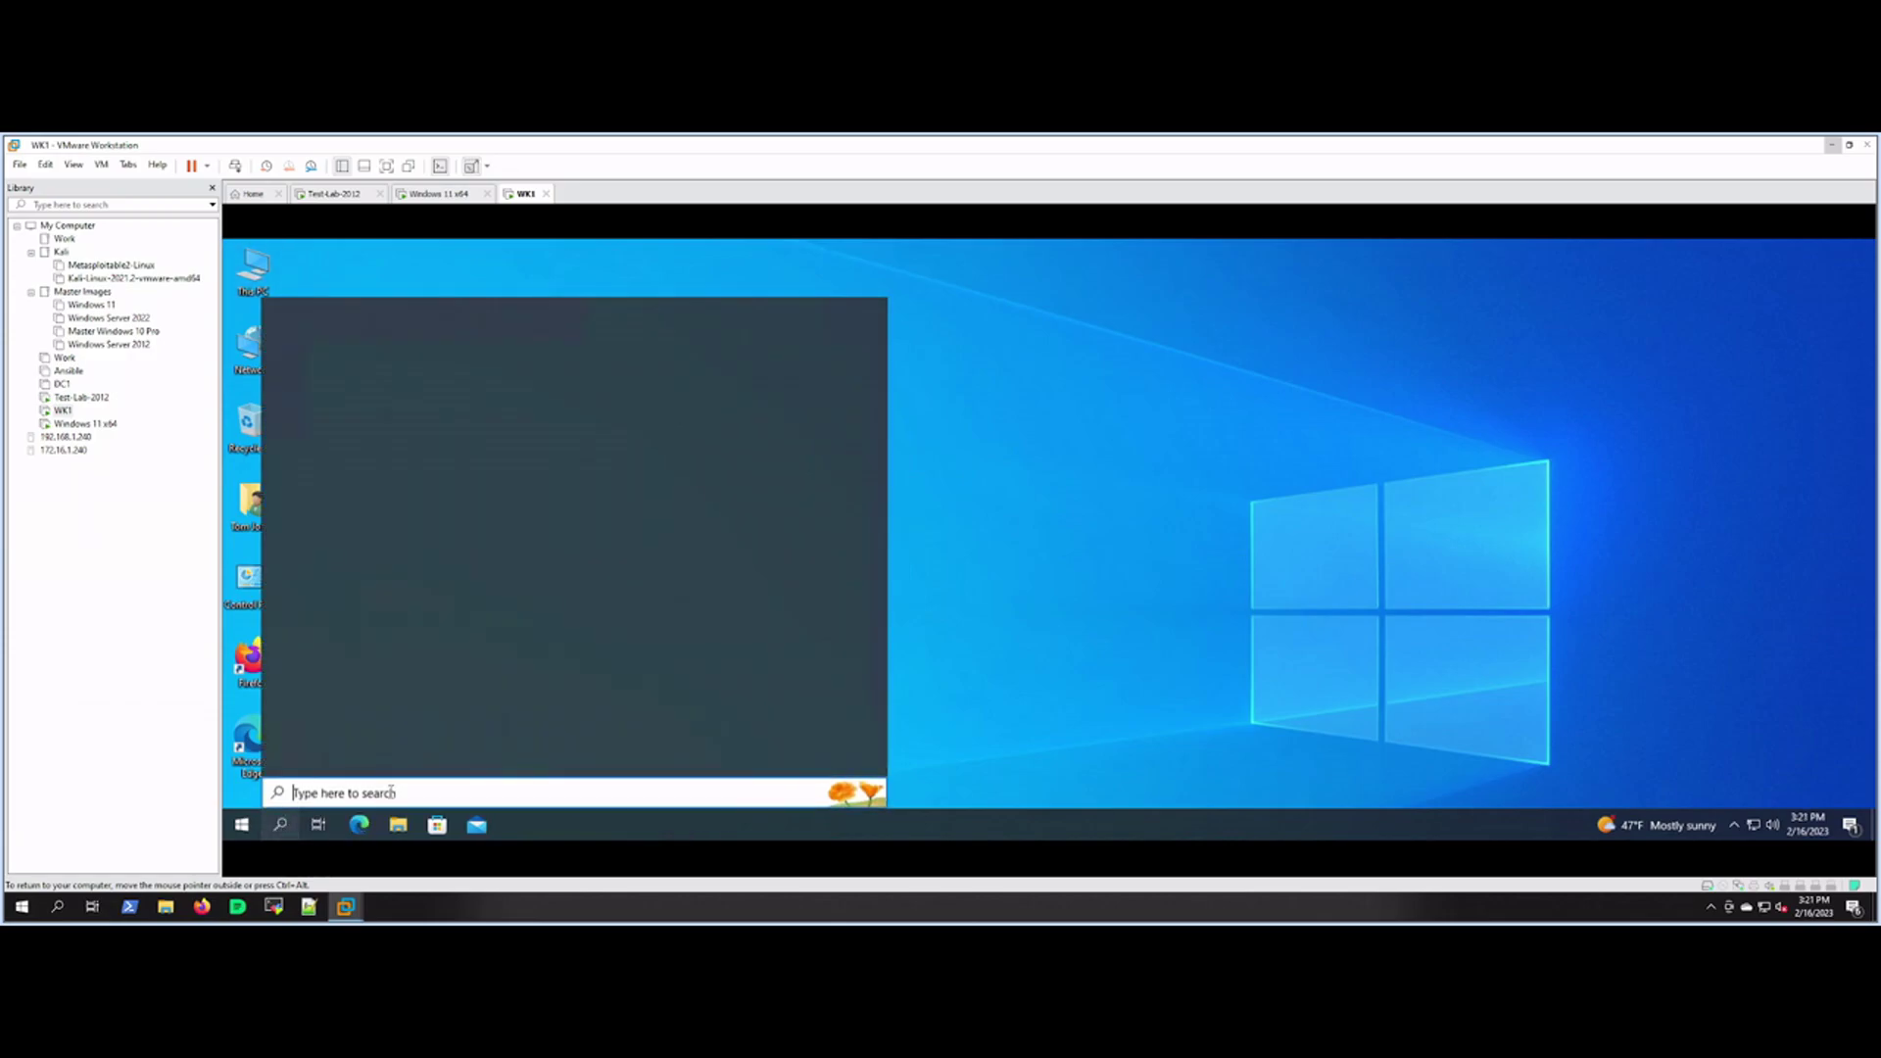
type("Power")
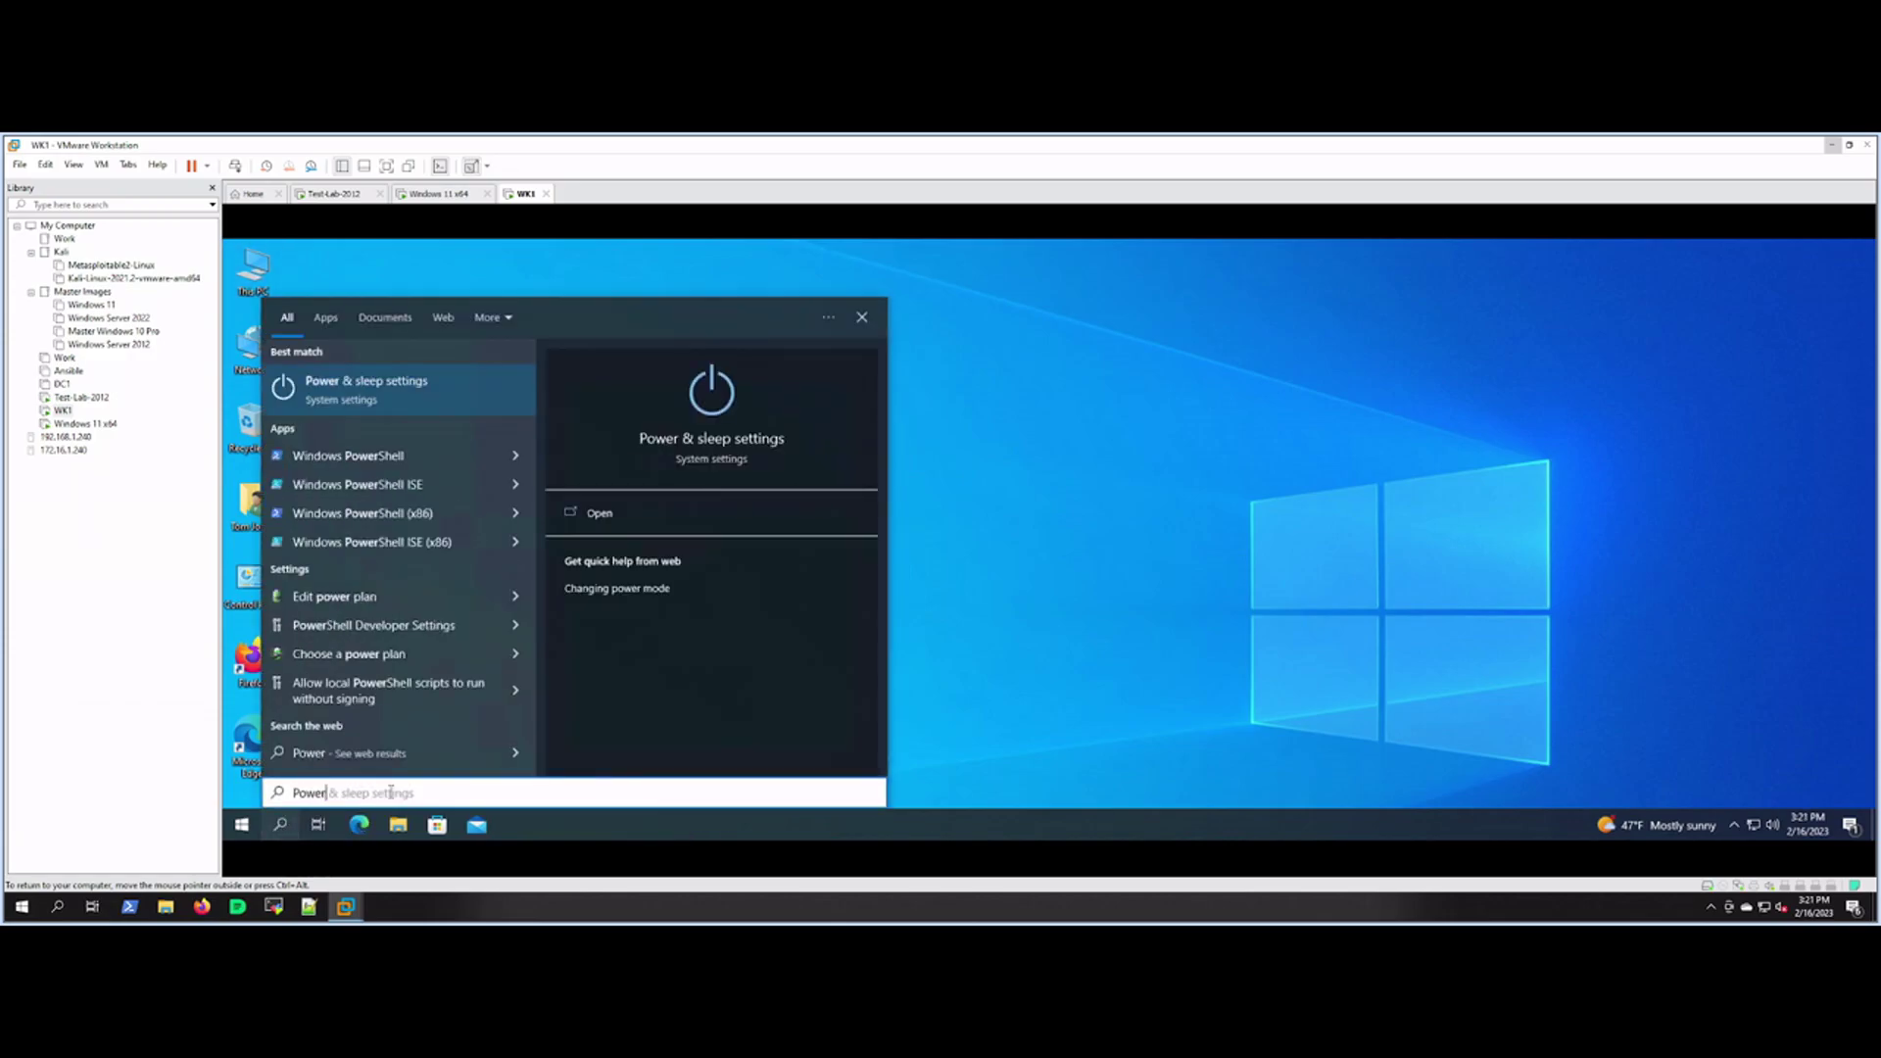
key("Down")
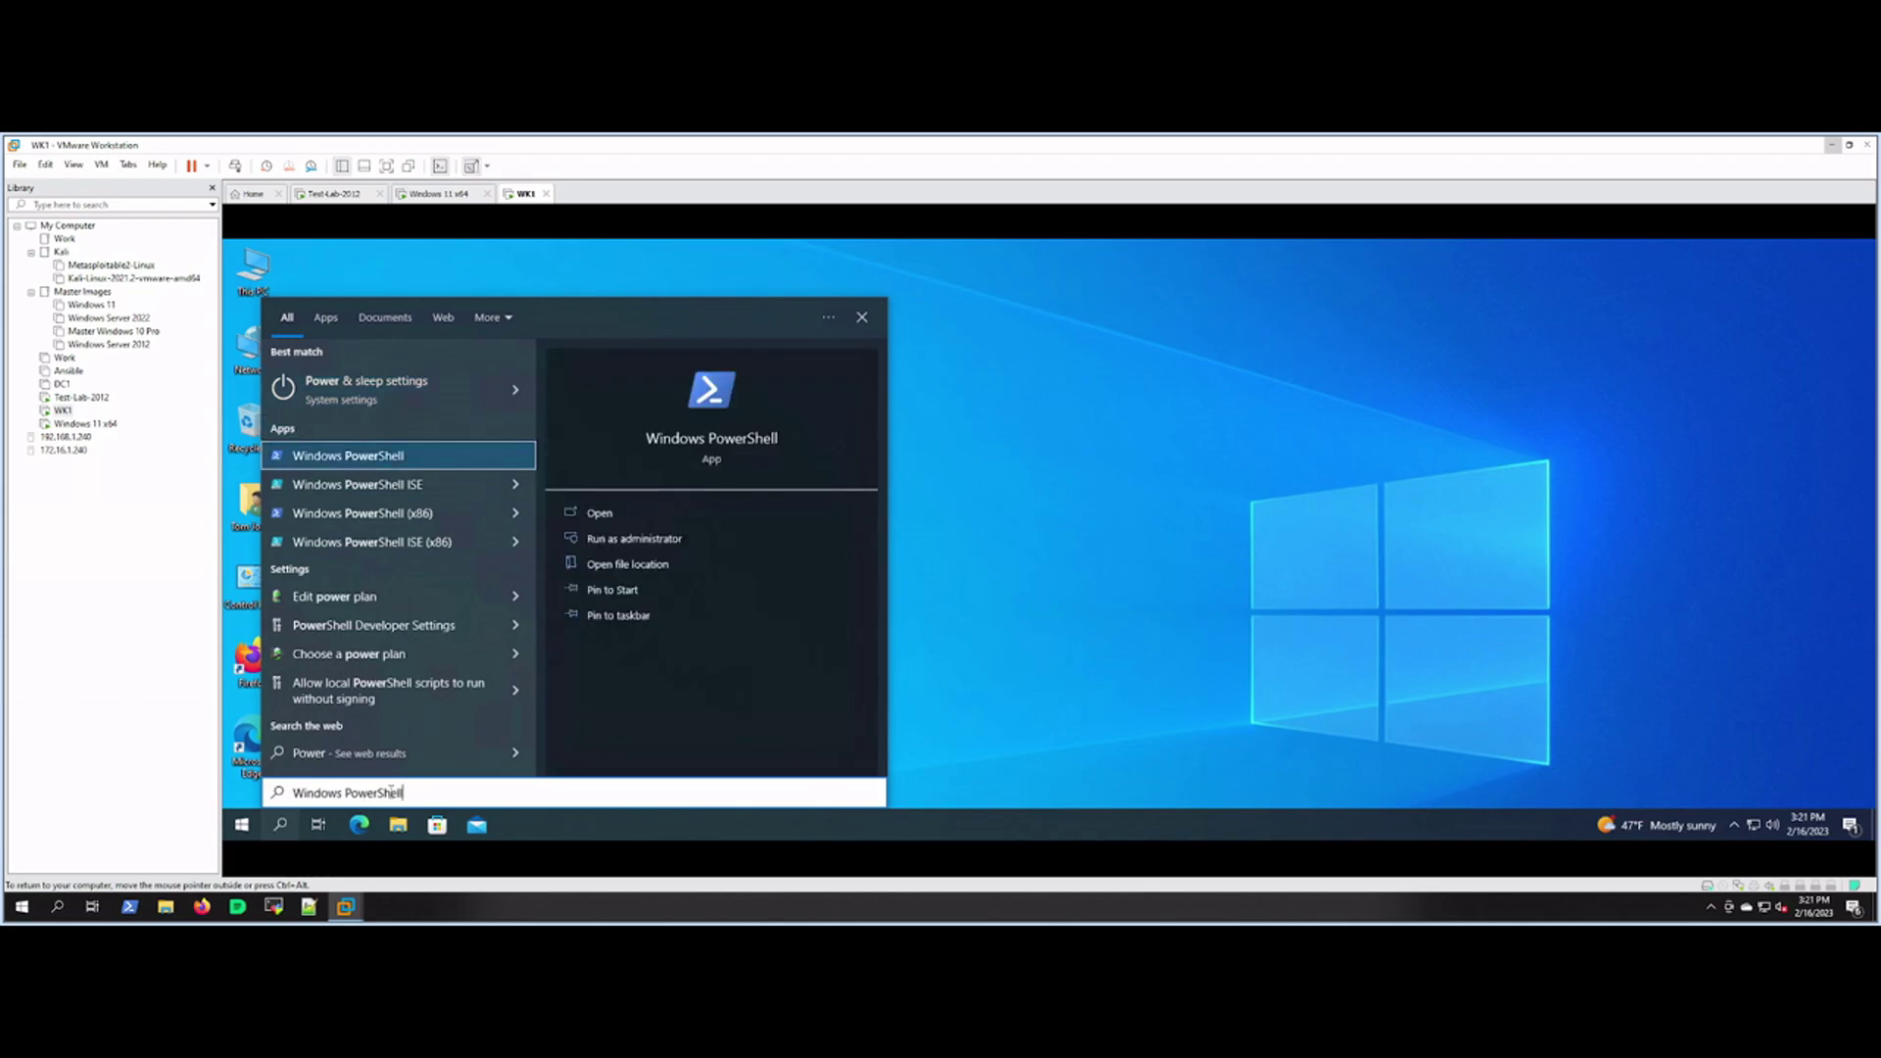
left_click(399, 459)
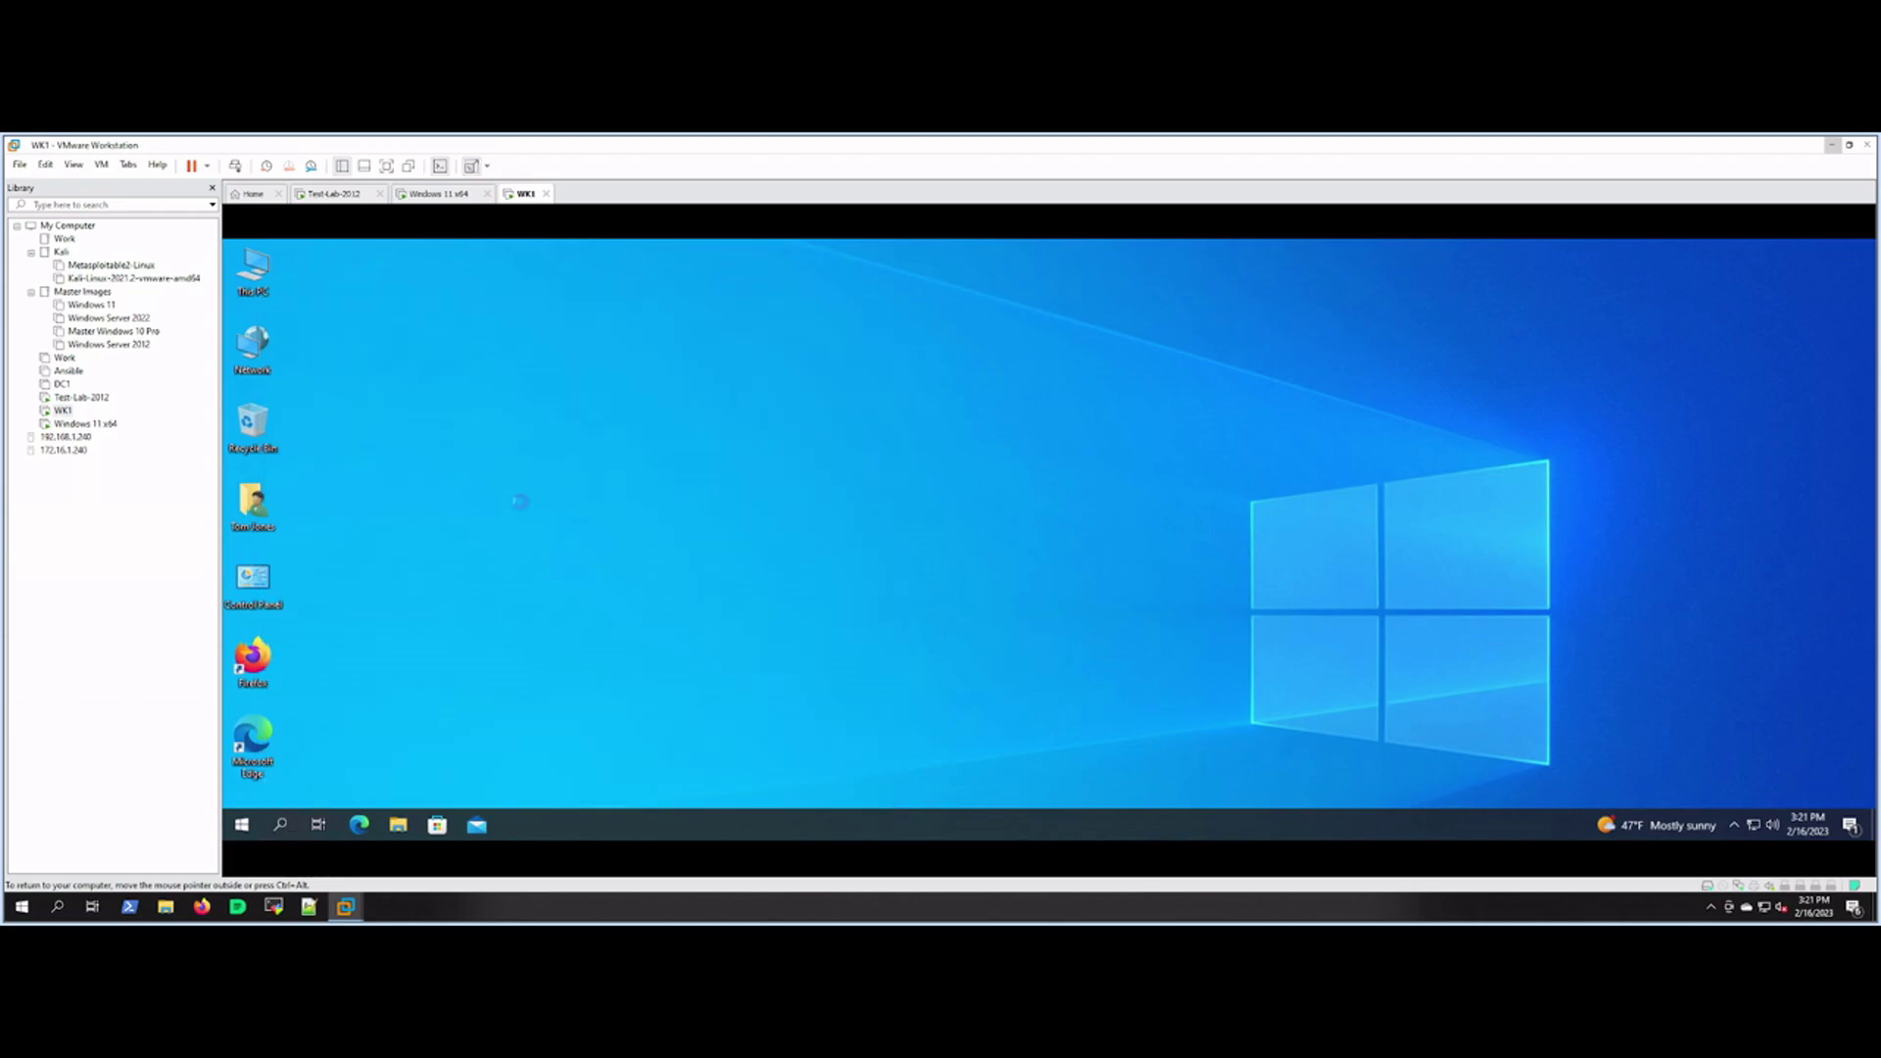
left_click_drag(540, 272, 733, 261)
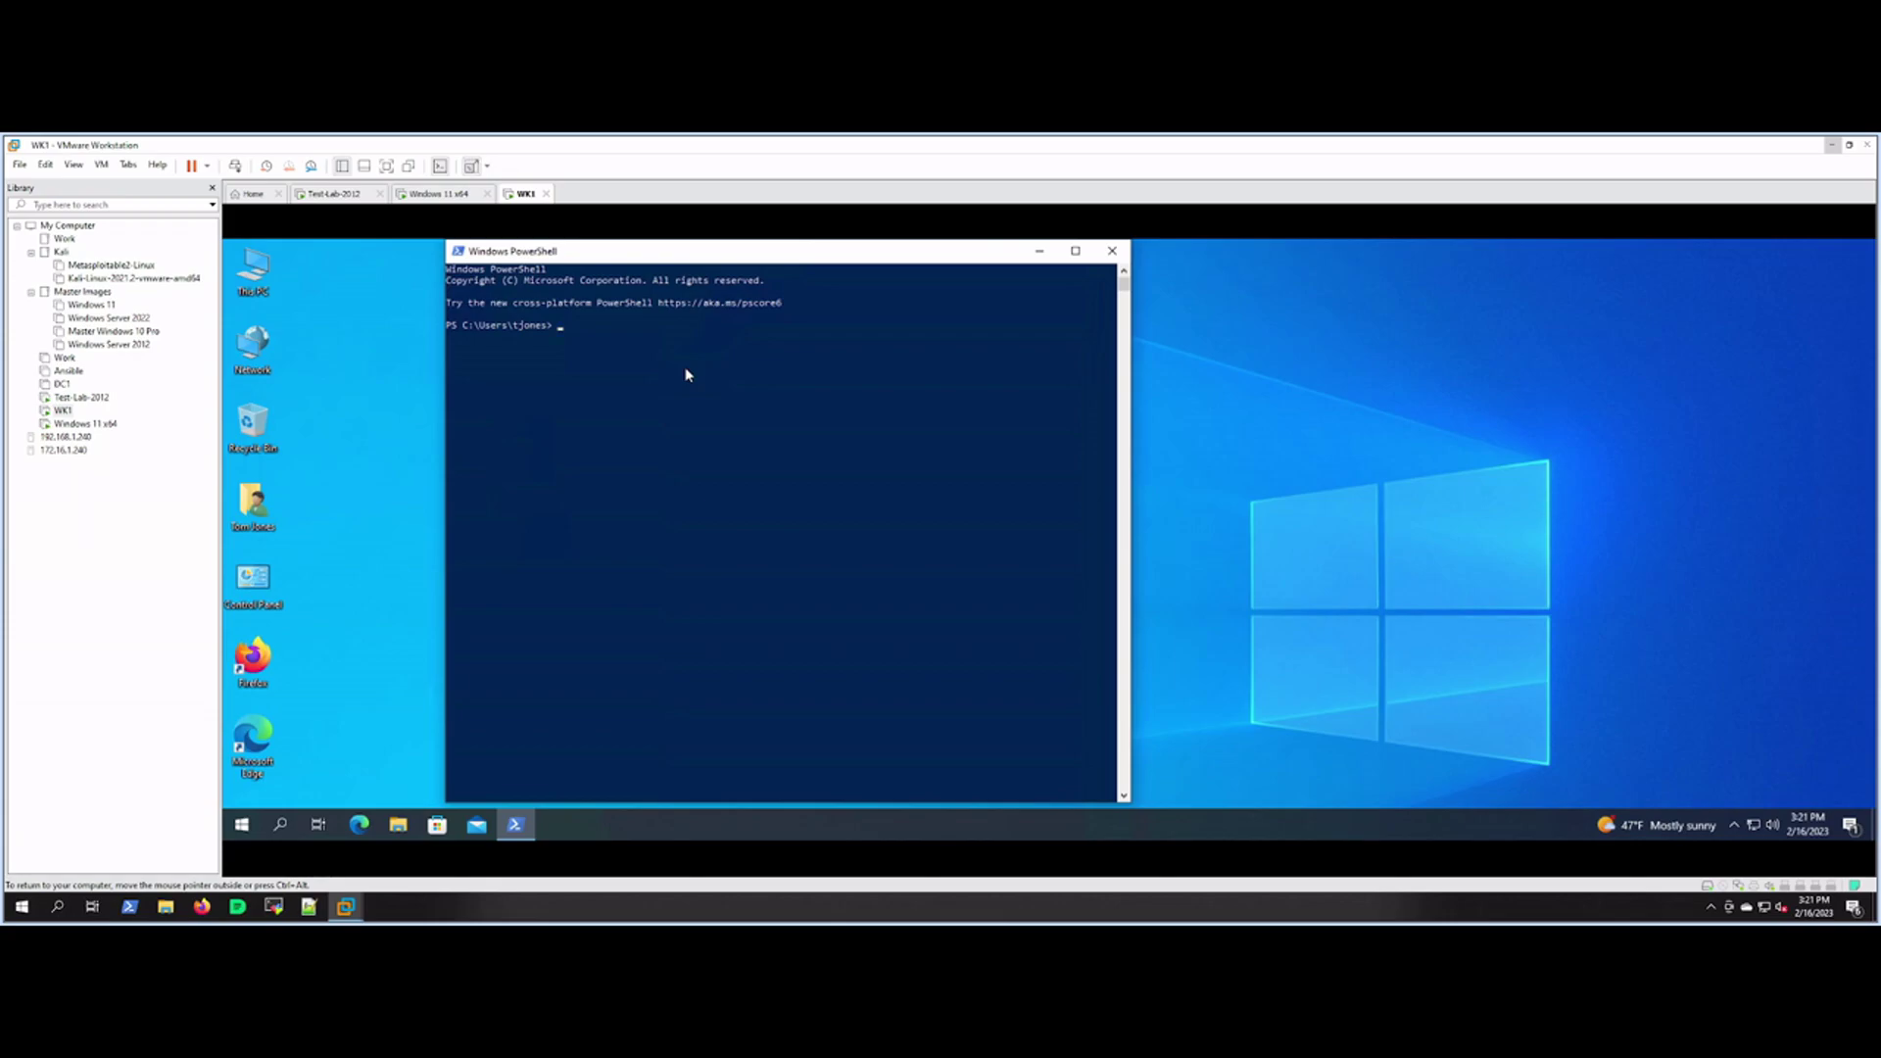
Step: Run New-Drive -Name x: -PSProvider Filesystem -Root \\server\home -Persist, which fails, then recall it
type("New-Drive -Nam")
type("e x: -PSPro")
key("BackSpace")
key("BackSpace")
key("BackSpace")
key("BackSpace")
type("PSProvider Filesystem -Root \\\\server\\home -Pers")
type("ist")
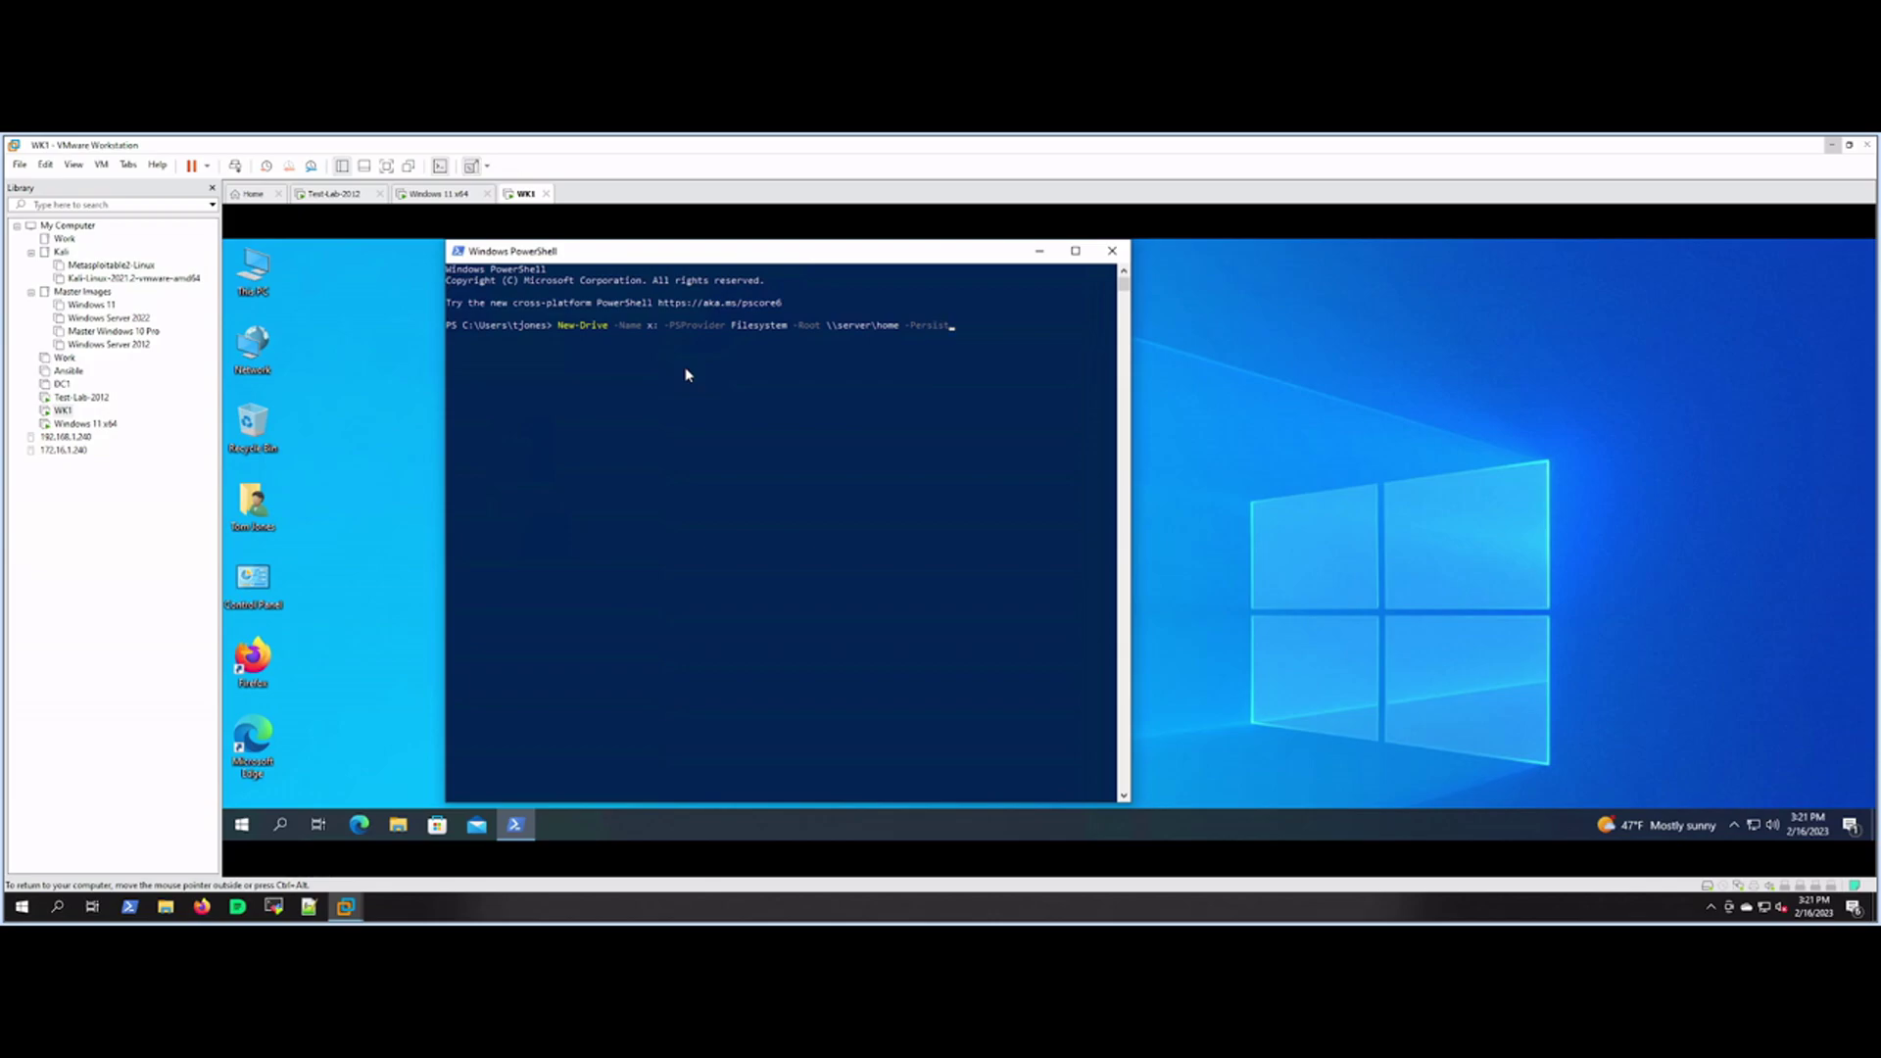
key("Return")
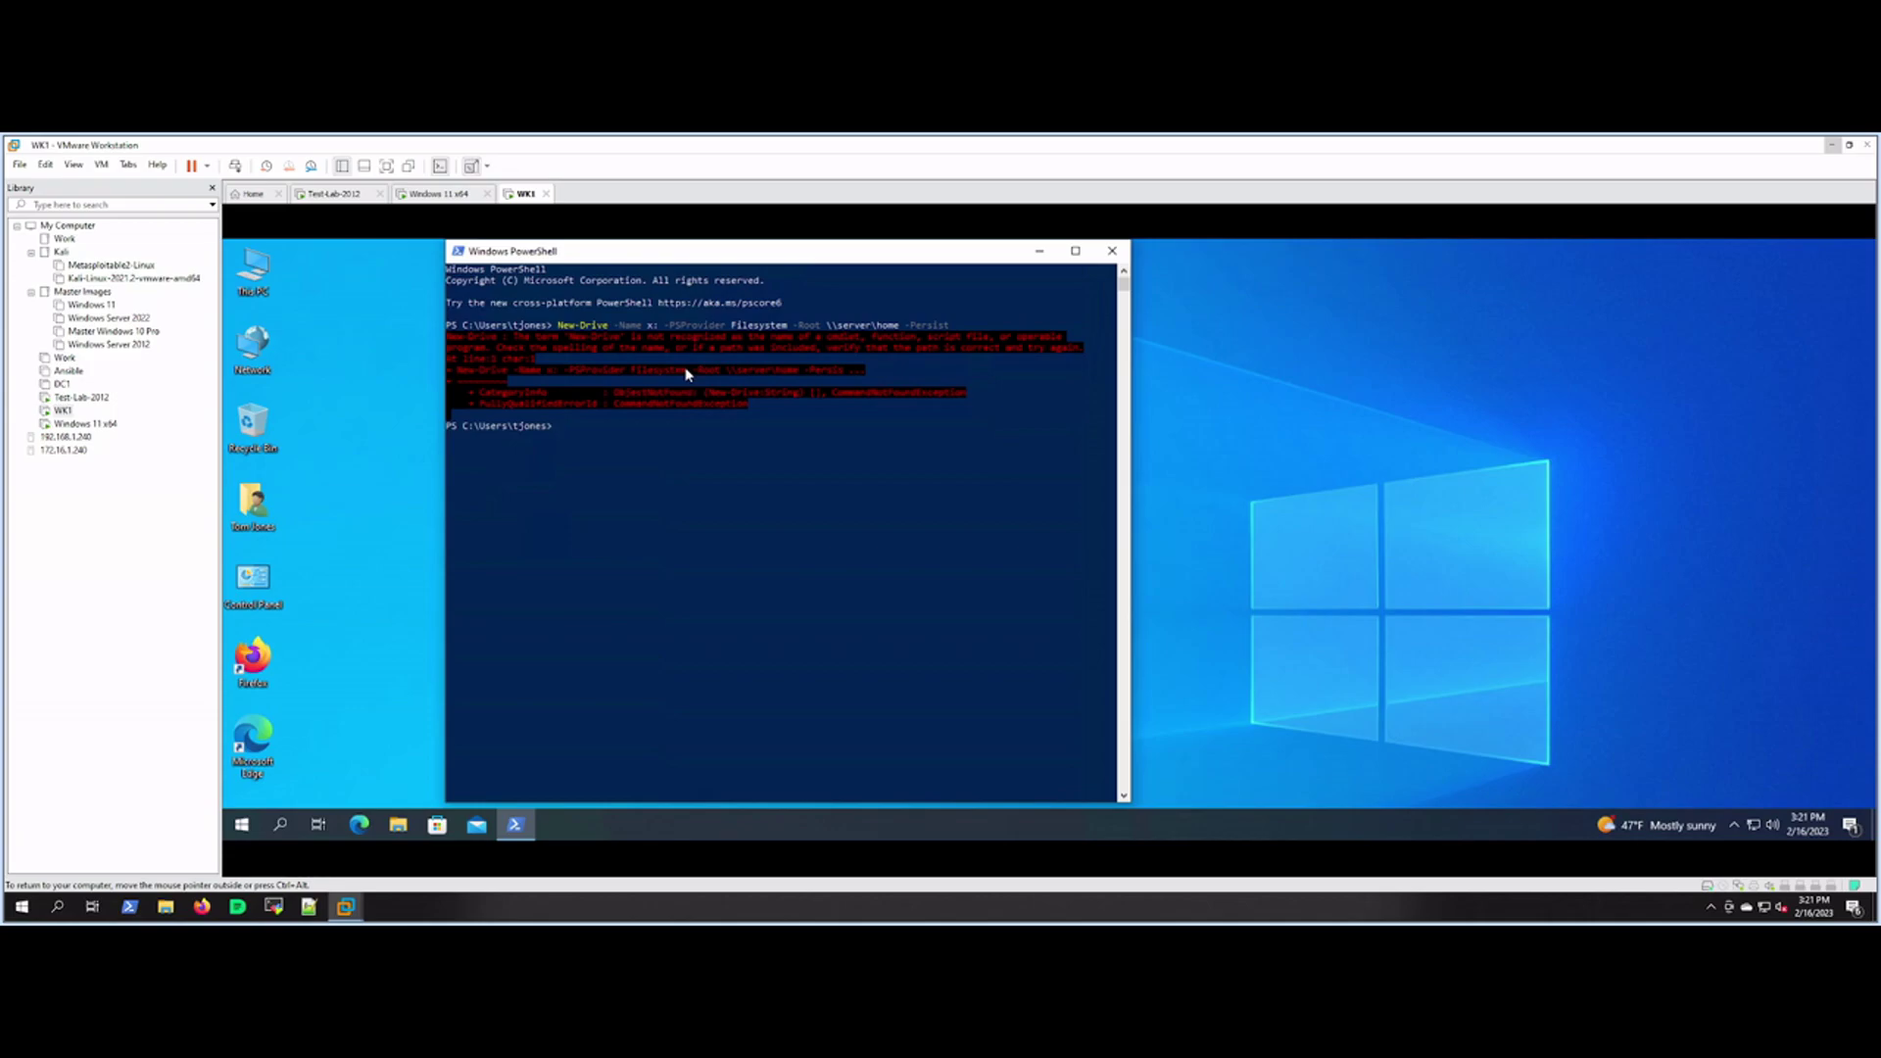
key("Up")
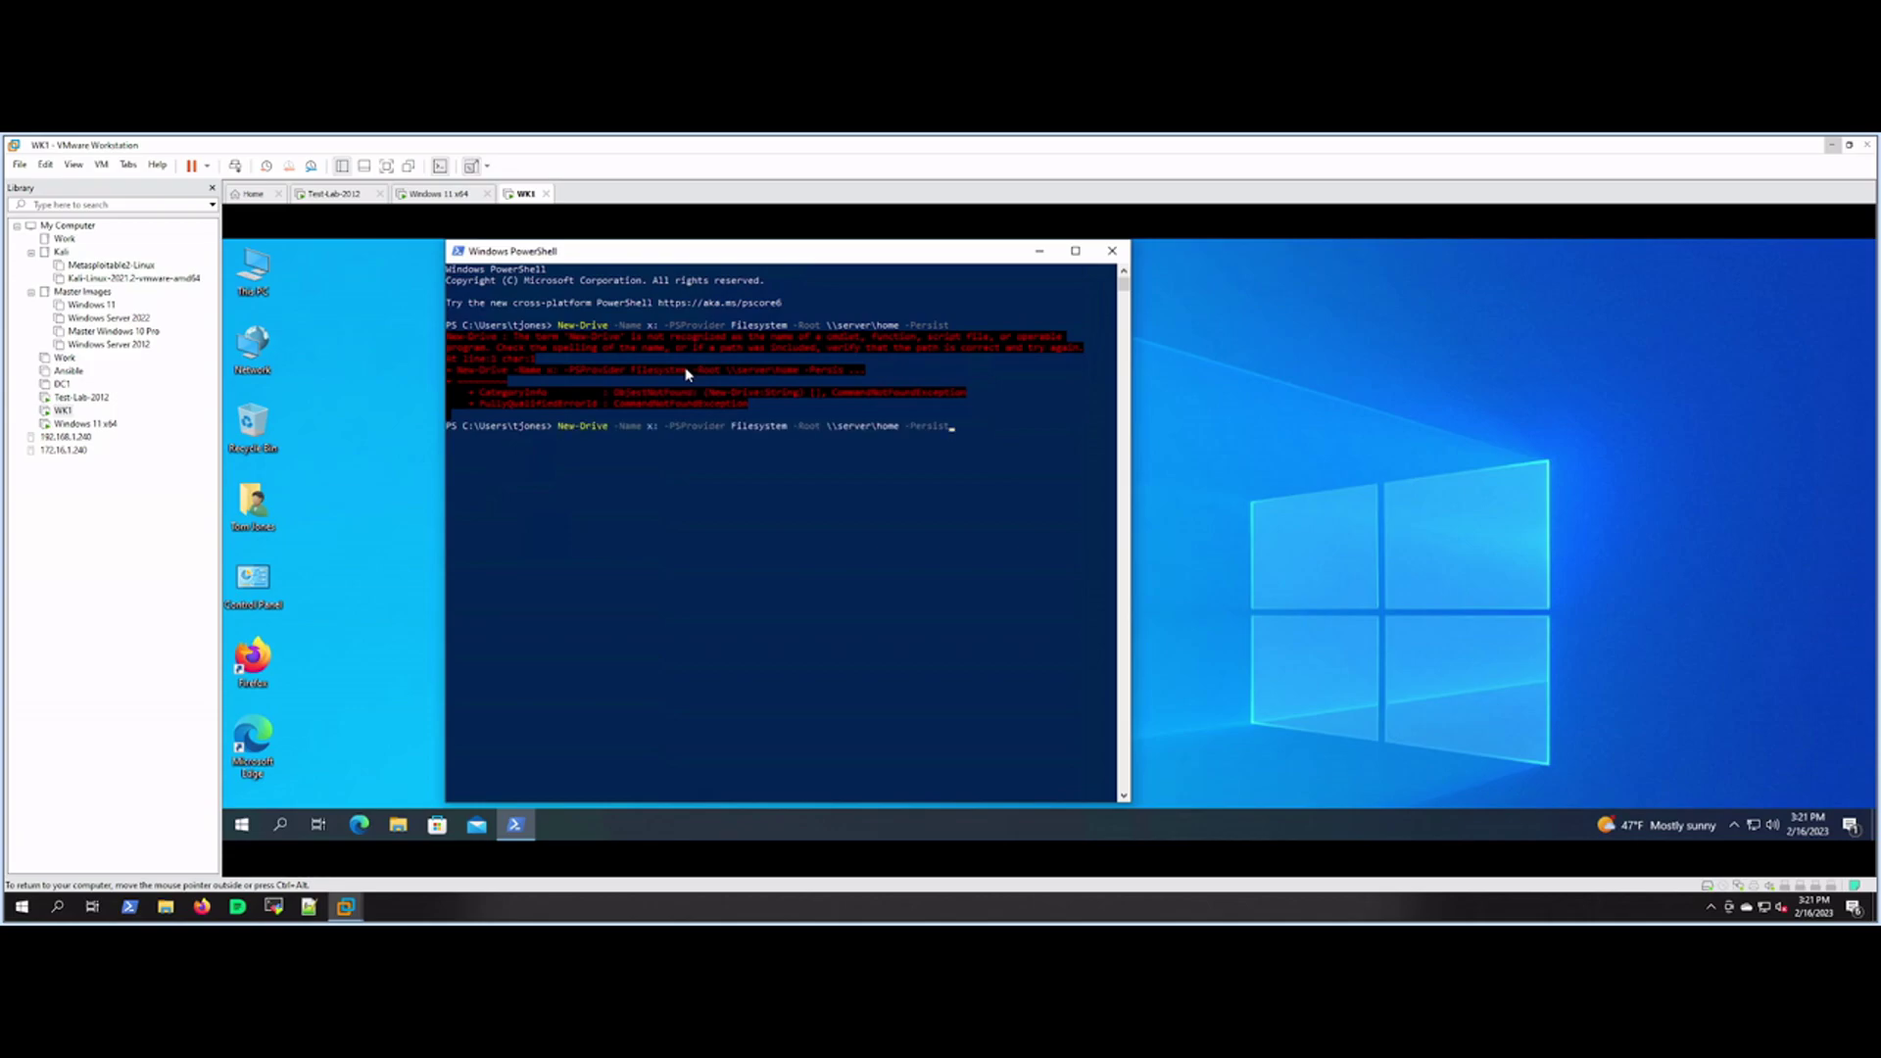
Step: Rewrite the command as New-PSDrive with drive name x for \\server\home
key("BackSpace")
key("BackSpace")
key("BackSpace")
key("BackSpace")
key("BackSpace")
key("BackSpace")
key("BackSpace")
key("BackSpace")
key("BackSpace")
key("BackSpace")
key("BackSpace")
key("BackSpace")
key("BackSpace")
key("BackSpace")
key("BackSpace")
key("BackSpace")
key("BackSpace")
key("BackSpace")
key("BackSpace")
key("BackSpace")
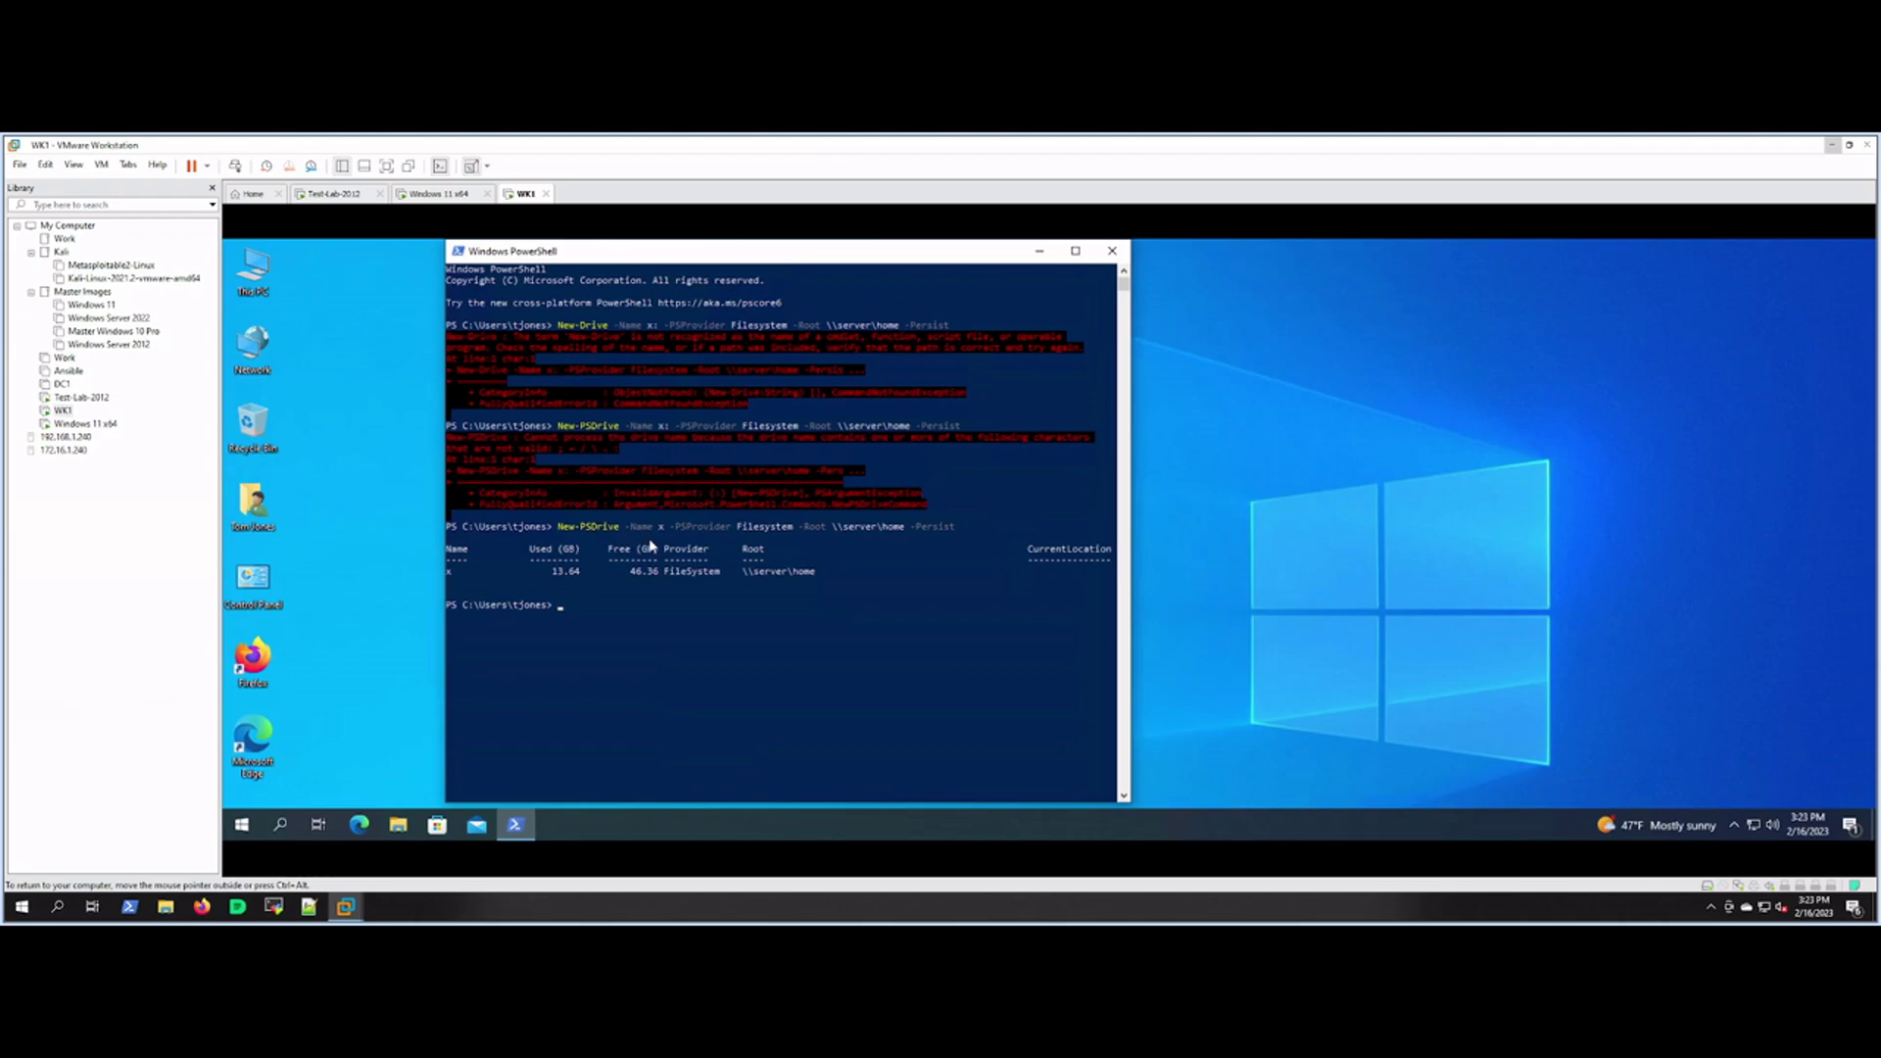
left_click(660, 621)
type("New-PS")
key("BackSpace")
key("BackSpace")
key("BackSpace")
key("BackSpace")
key("BackSpace")
key("BackSpace")
key("BackSpace")
key("BackSpace")
key("BackSpace")
key("BackSpace")
key("BackSpace")
key("BackSpace")
key("BackSpace")
key("BackSpace")
key("BackSpace")
key("BackSpace")
key("BackSpace")
key("BackSpace")
key("BackSpace")
key("BackSpace")
key("BackSpace")
key("Up")
Step: Rerun New-PSDrive with the drive name changed to y
key("ctrl+Left")
key("ctrl+Left")
key("ctrl+Left")
key("ctrl+Left")
key("ctrl+Left")
key("ctrl+Left")
key("ctrl+Left")
key("ctrl+Left")
key("Delete")
type("y")
key("Return")
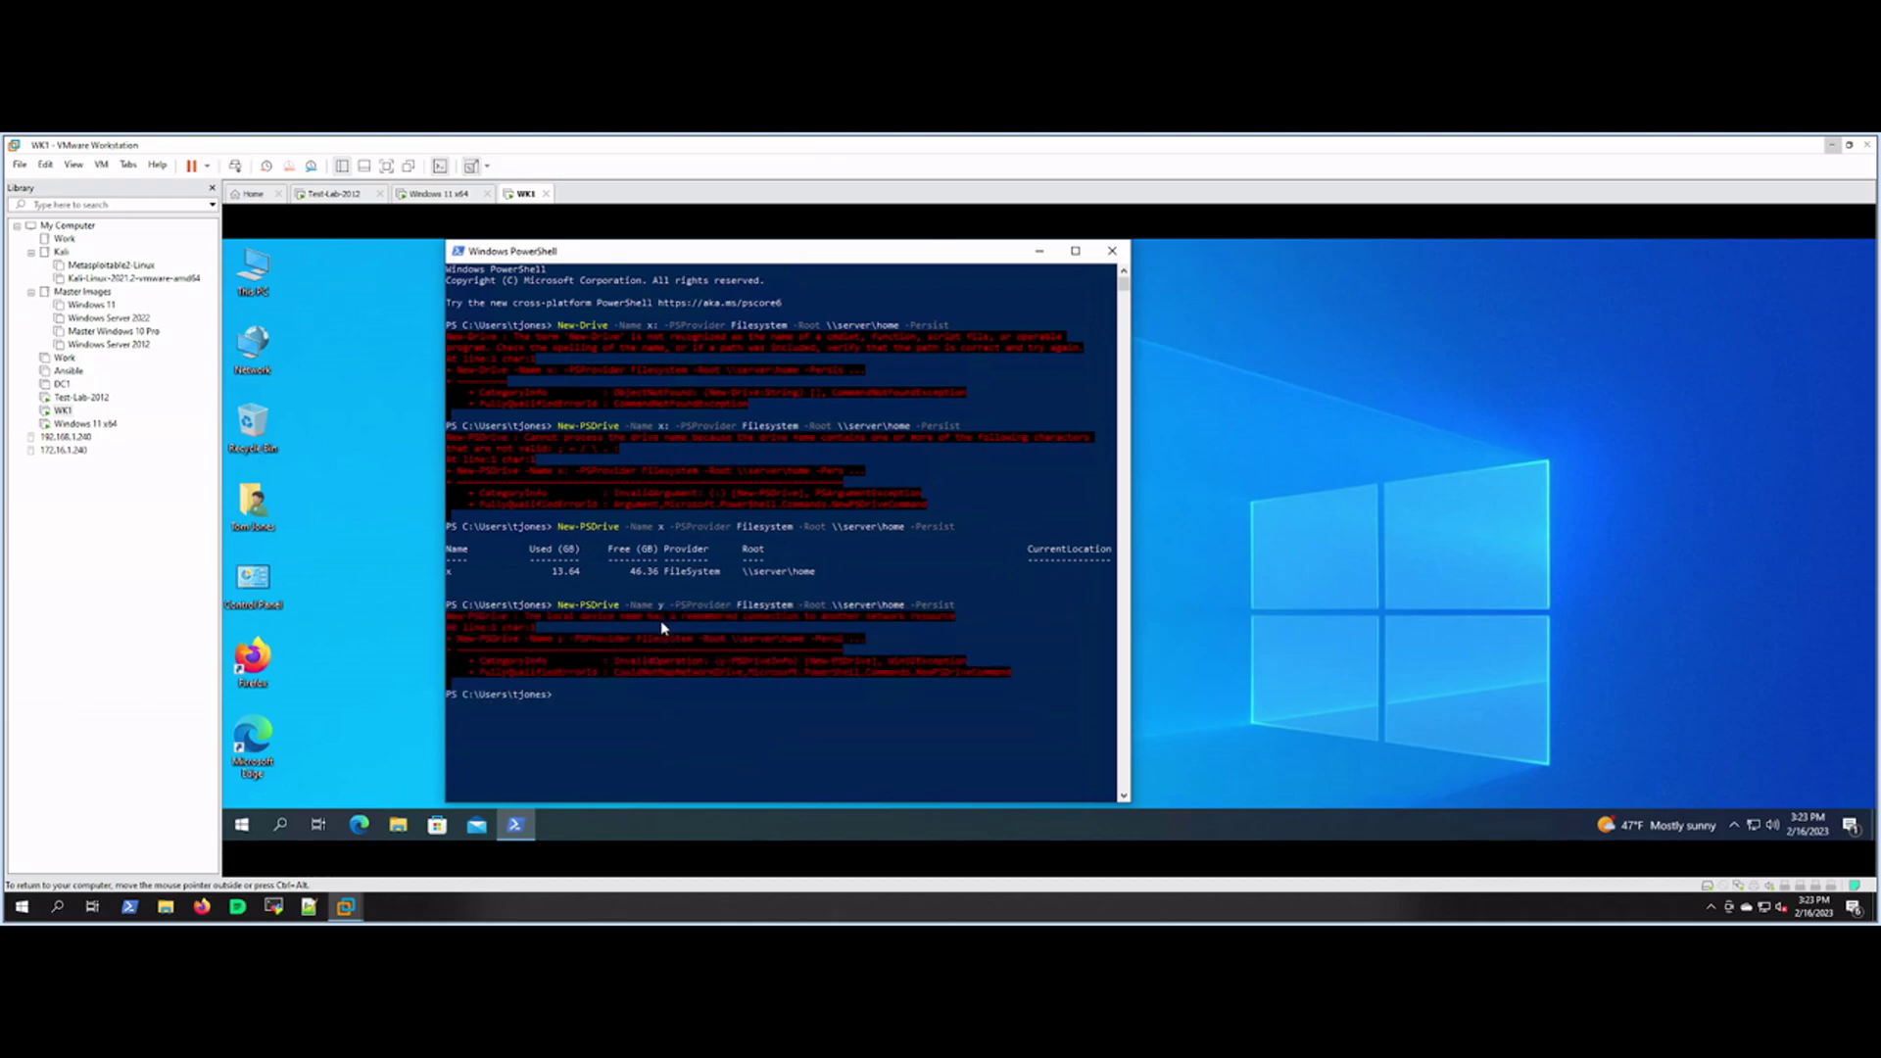
Step: Rerun New-PSDrive with drive name t, mapping \\server\home as t
key("Up")
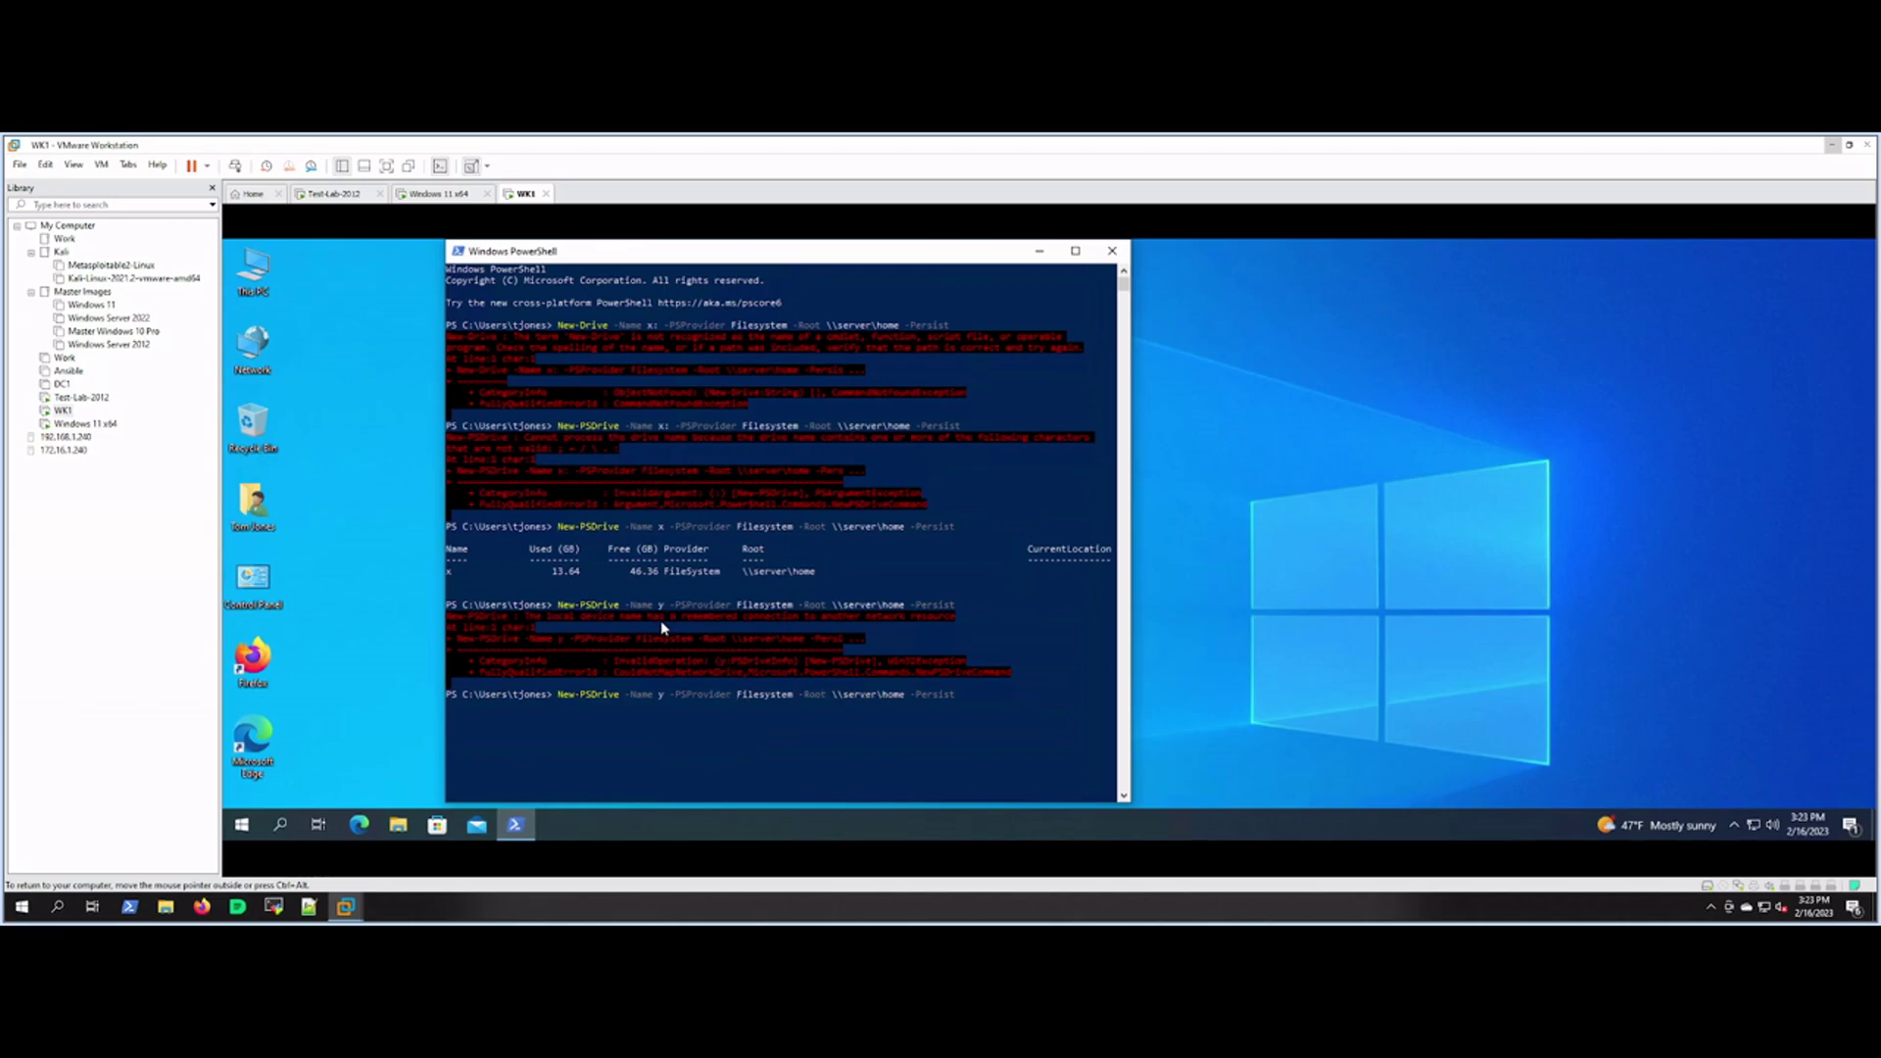
key("ctrl+Left")
key("ctrl+Left")
key("ctrl+Left")
key("ctrl+Left")
key("ctrl+Left")
key("ctrl+Left")
key("ctrl+Left")
key("ctrl+Left")
key("Delete")
type("t")
key("Return")
key("Return")
key("Return")
key("Return")
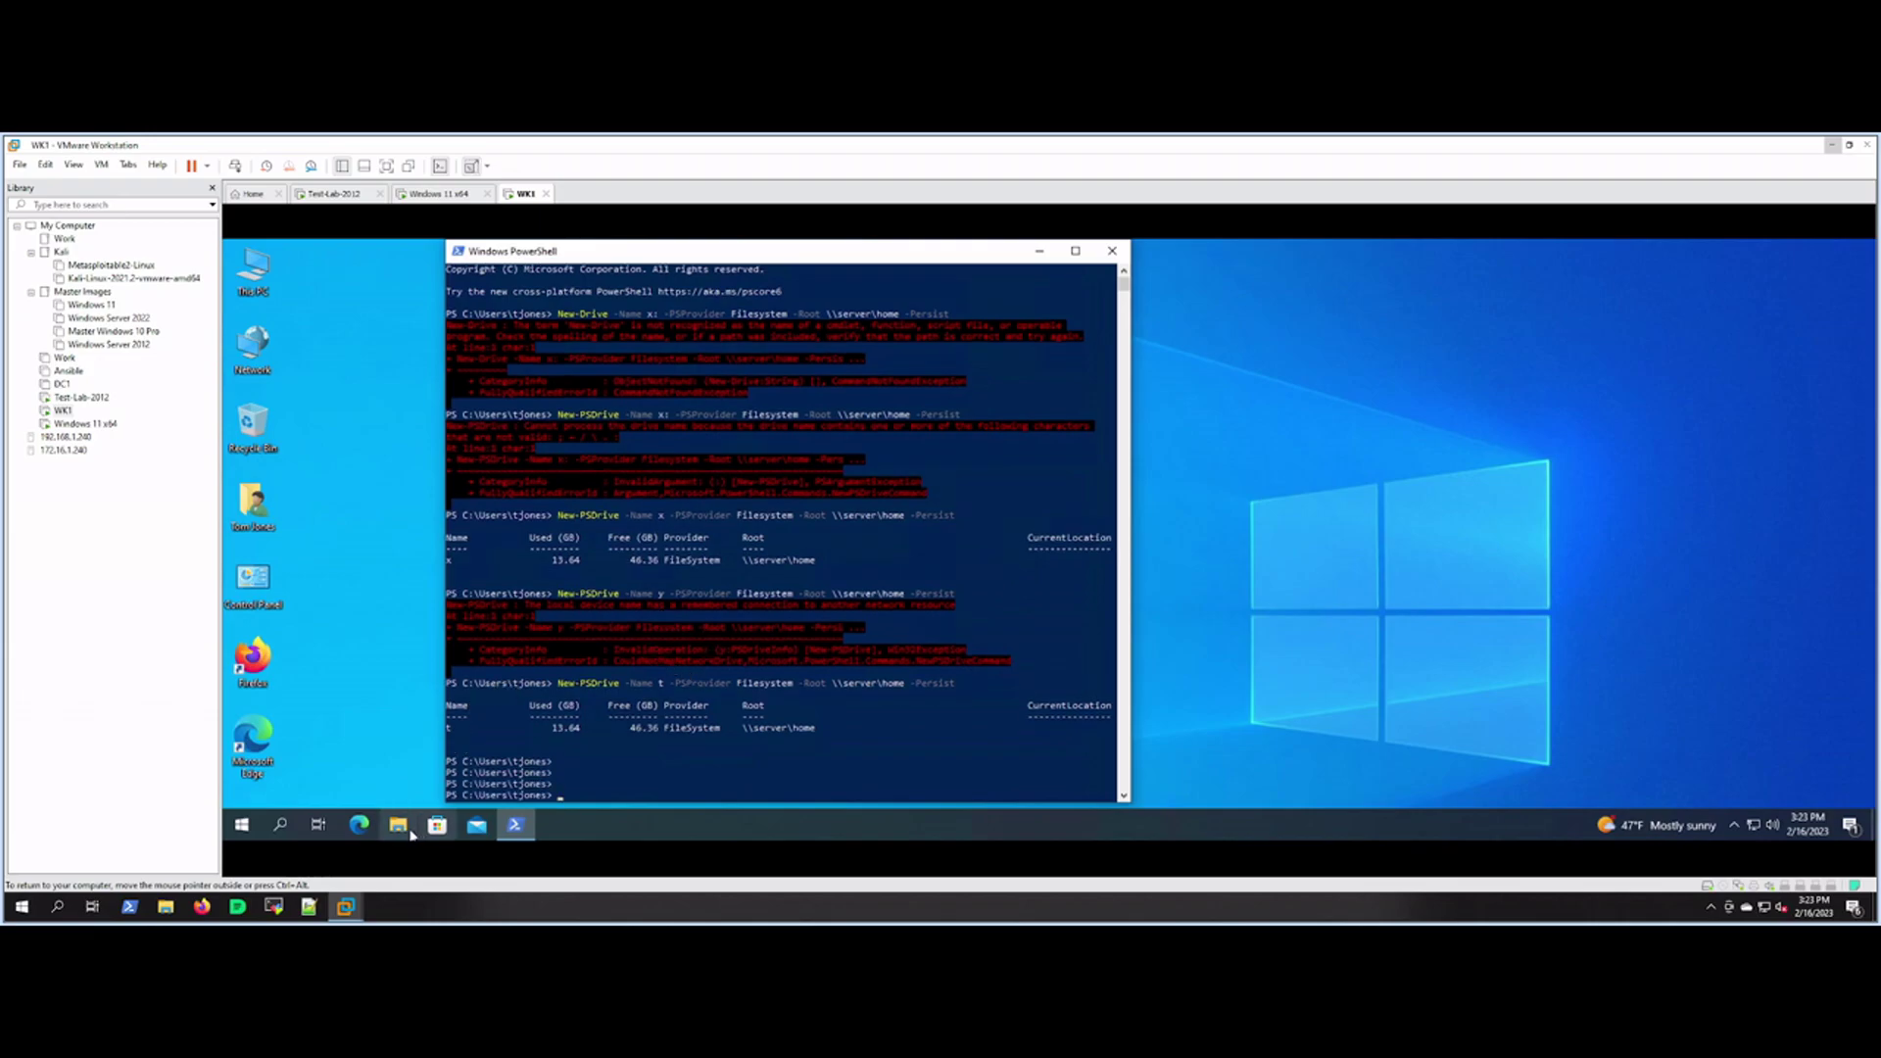
Step: In This PC, select and disconnect the T:, X:, Y: and Z: network drives
left_click(397, 824)
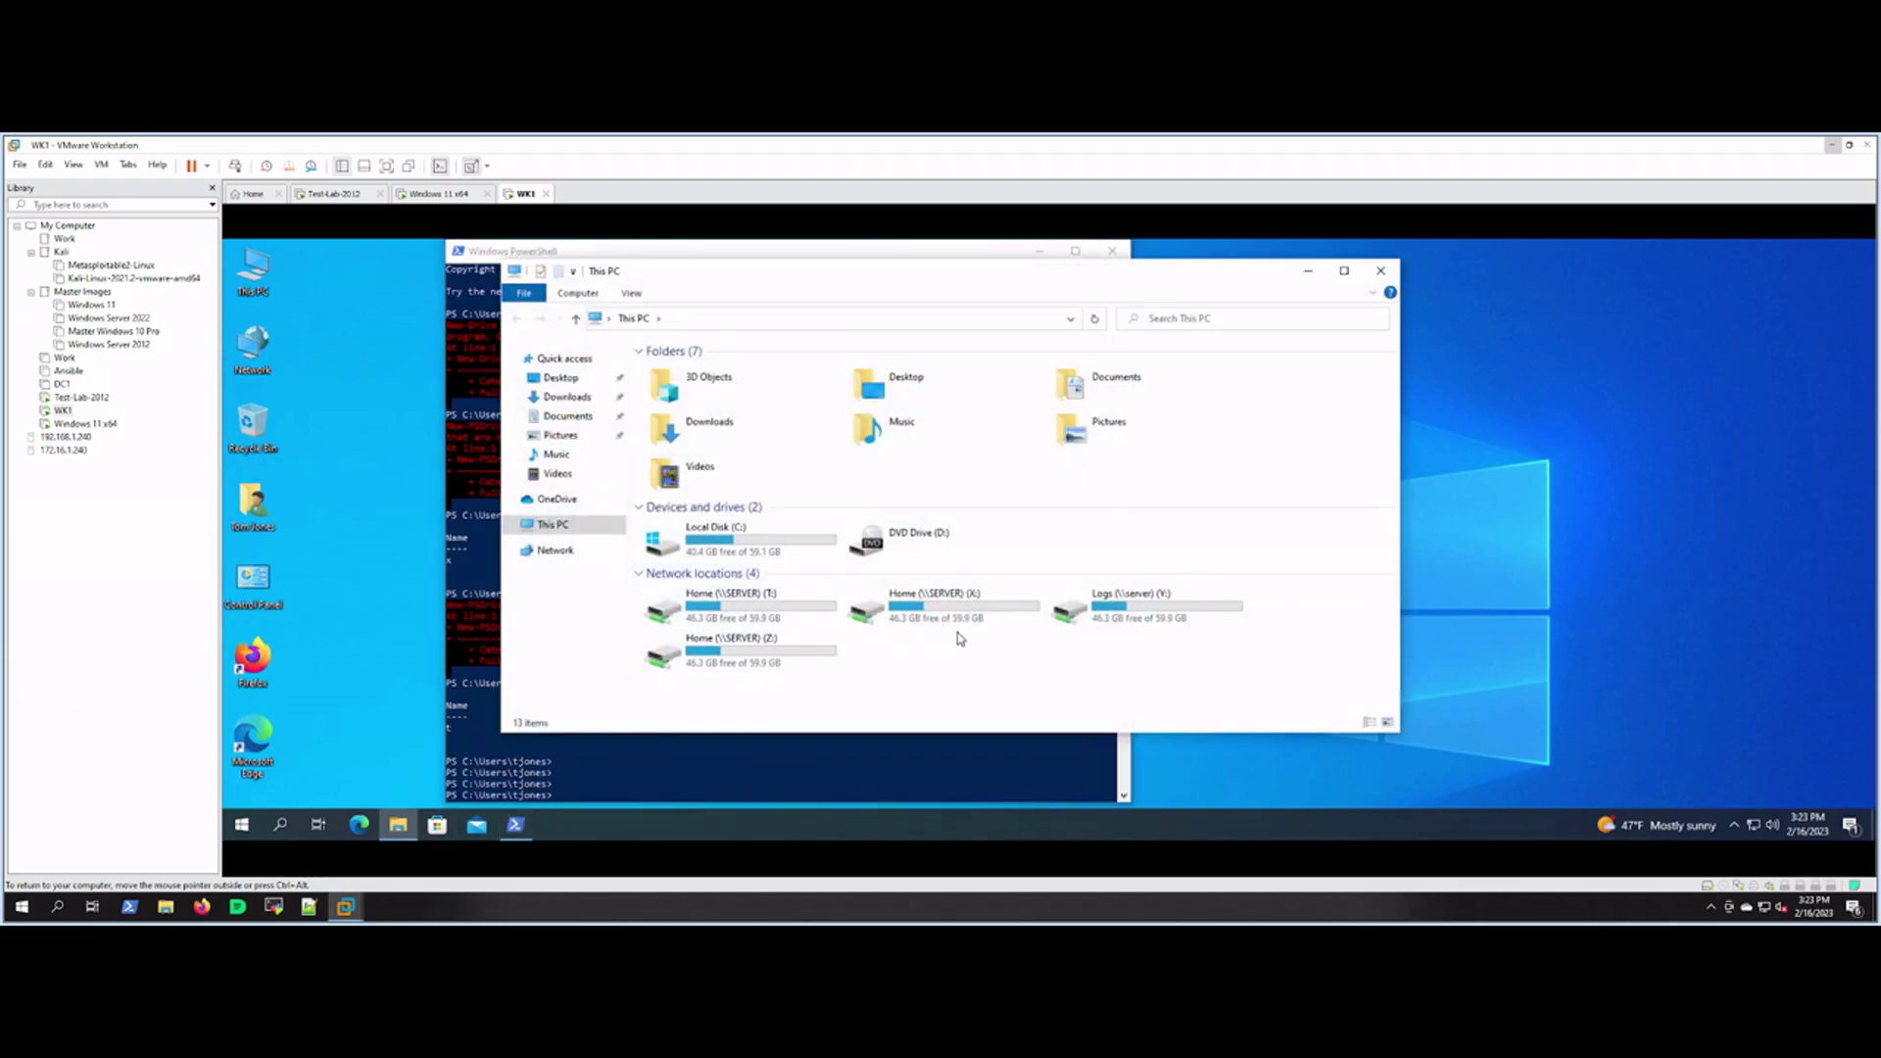
left_click(911, 607)
left_click(774, 609)
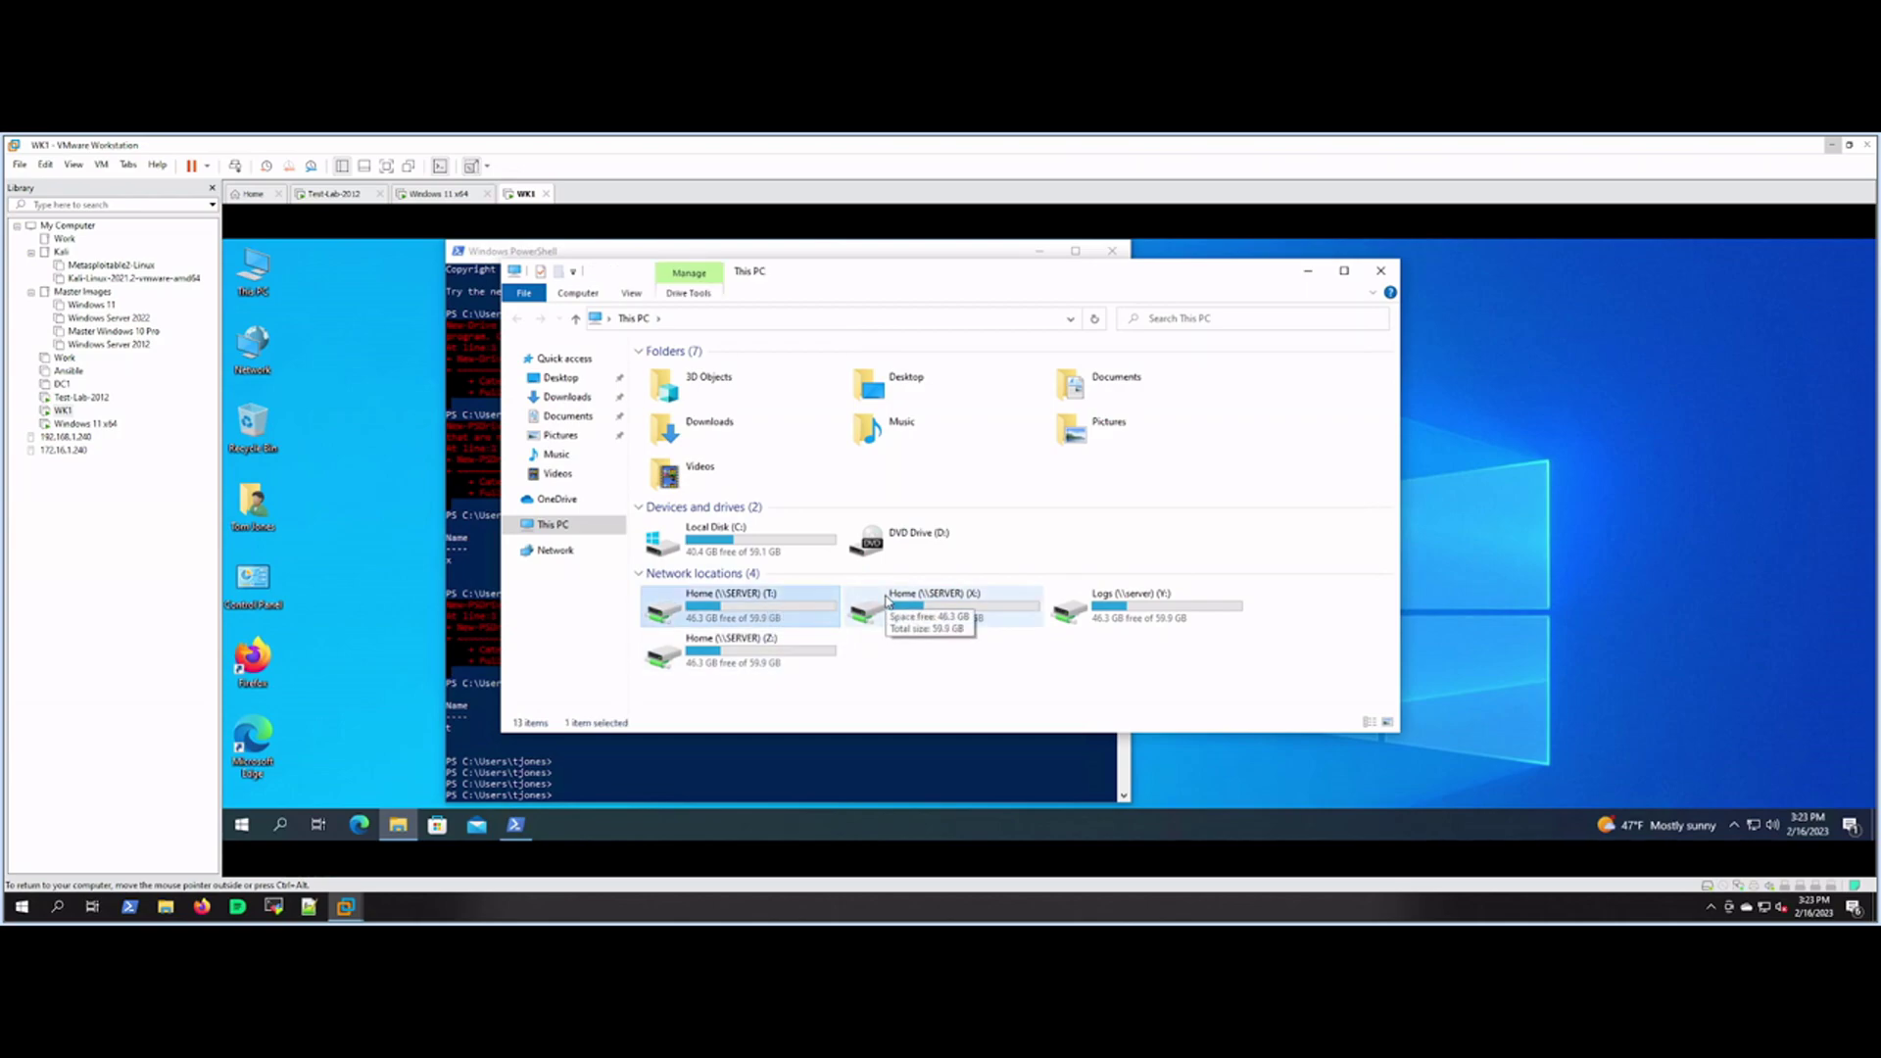
left_click_drag(1195, 664, 813, 619)
right_click(802, 612)
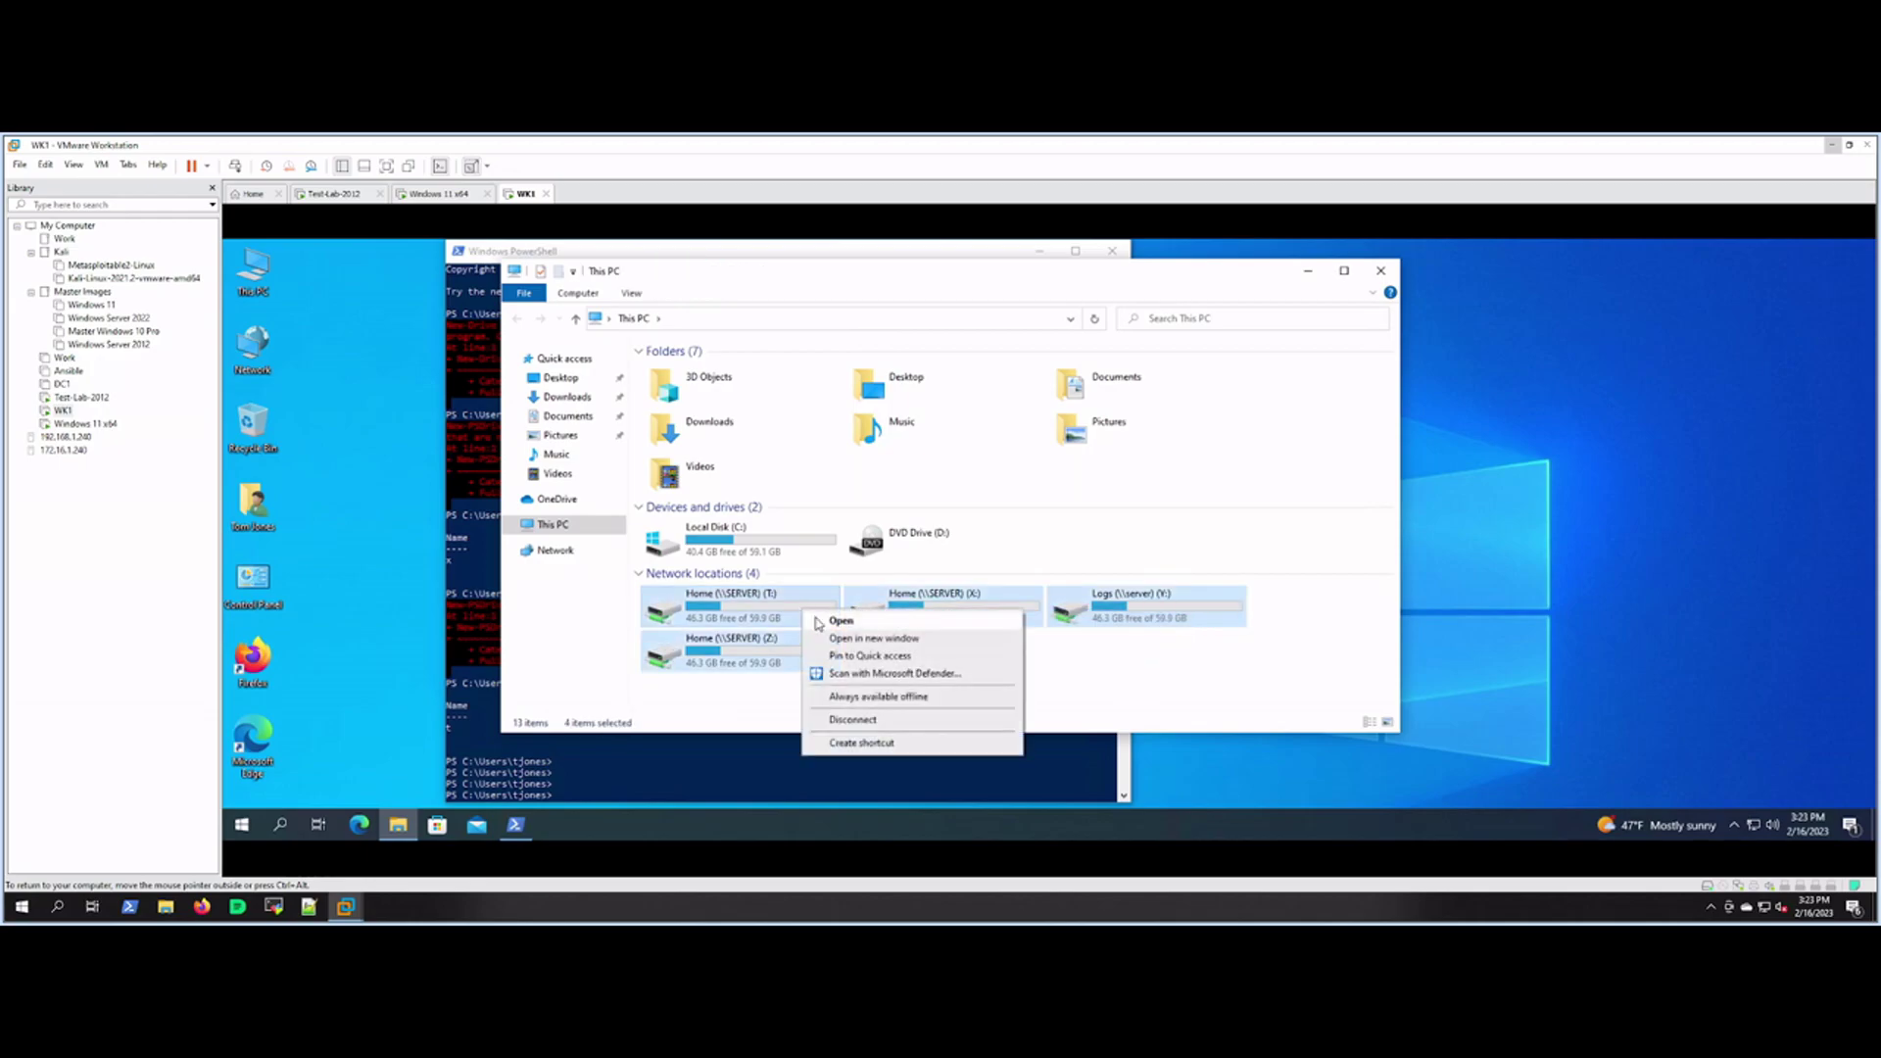
left_click(841, 719)
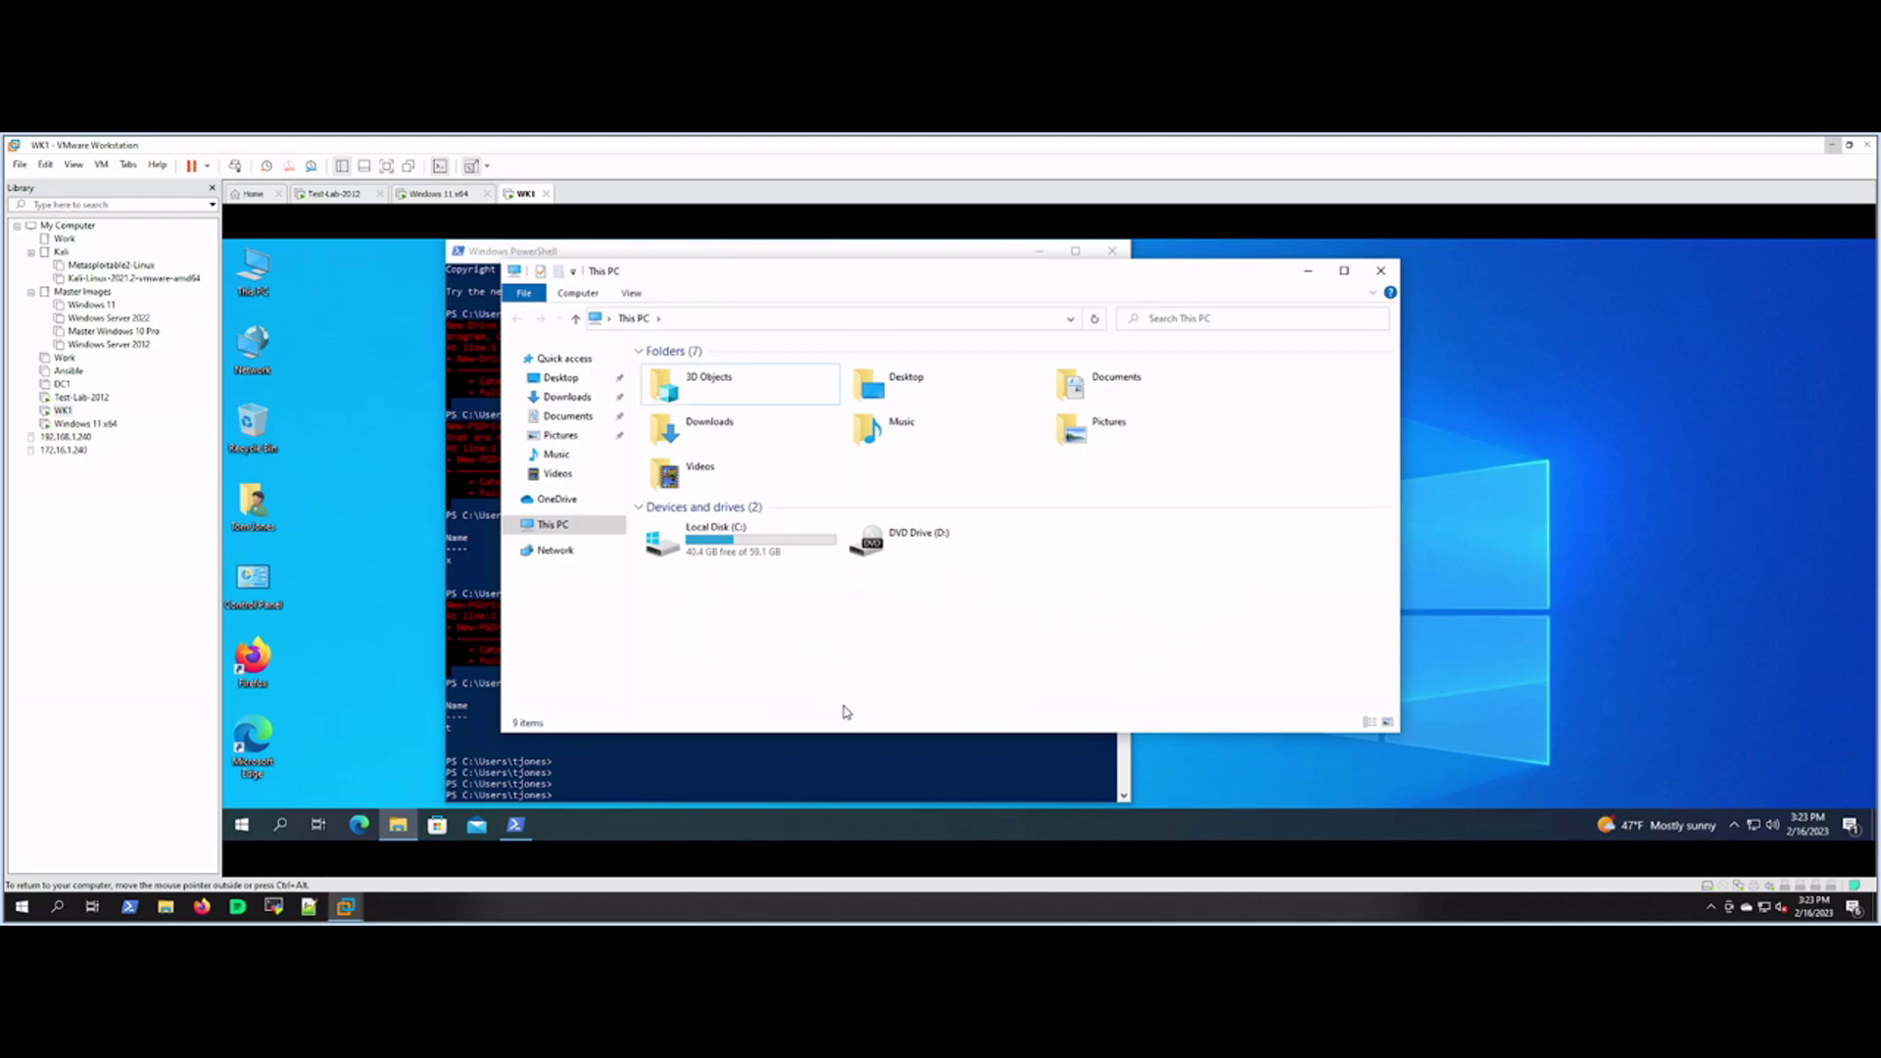
left_click(864, 769)
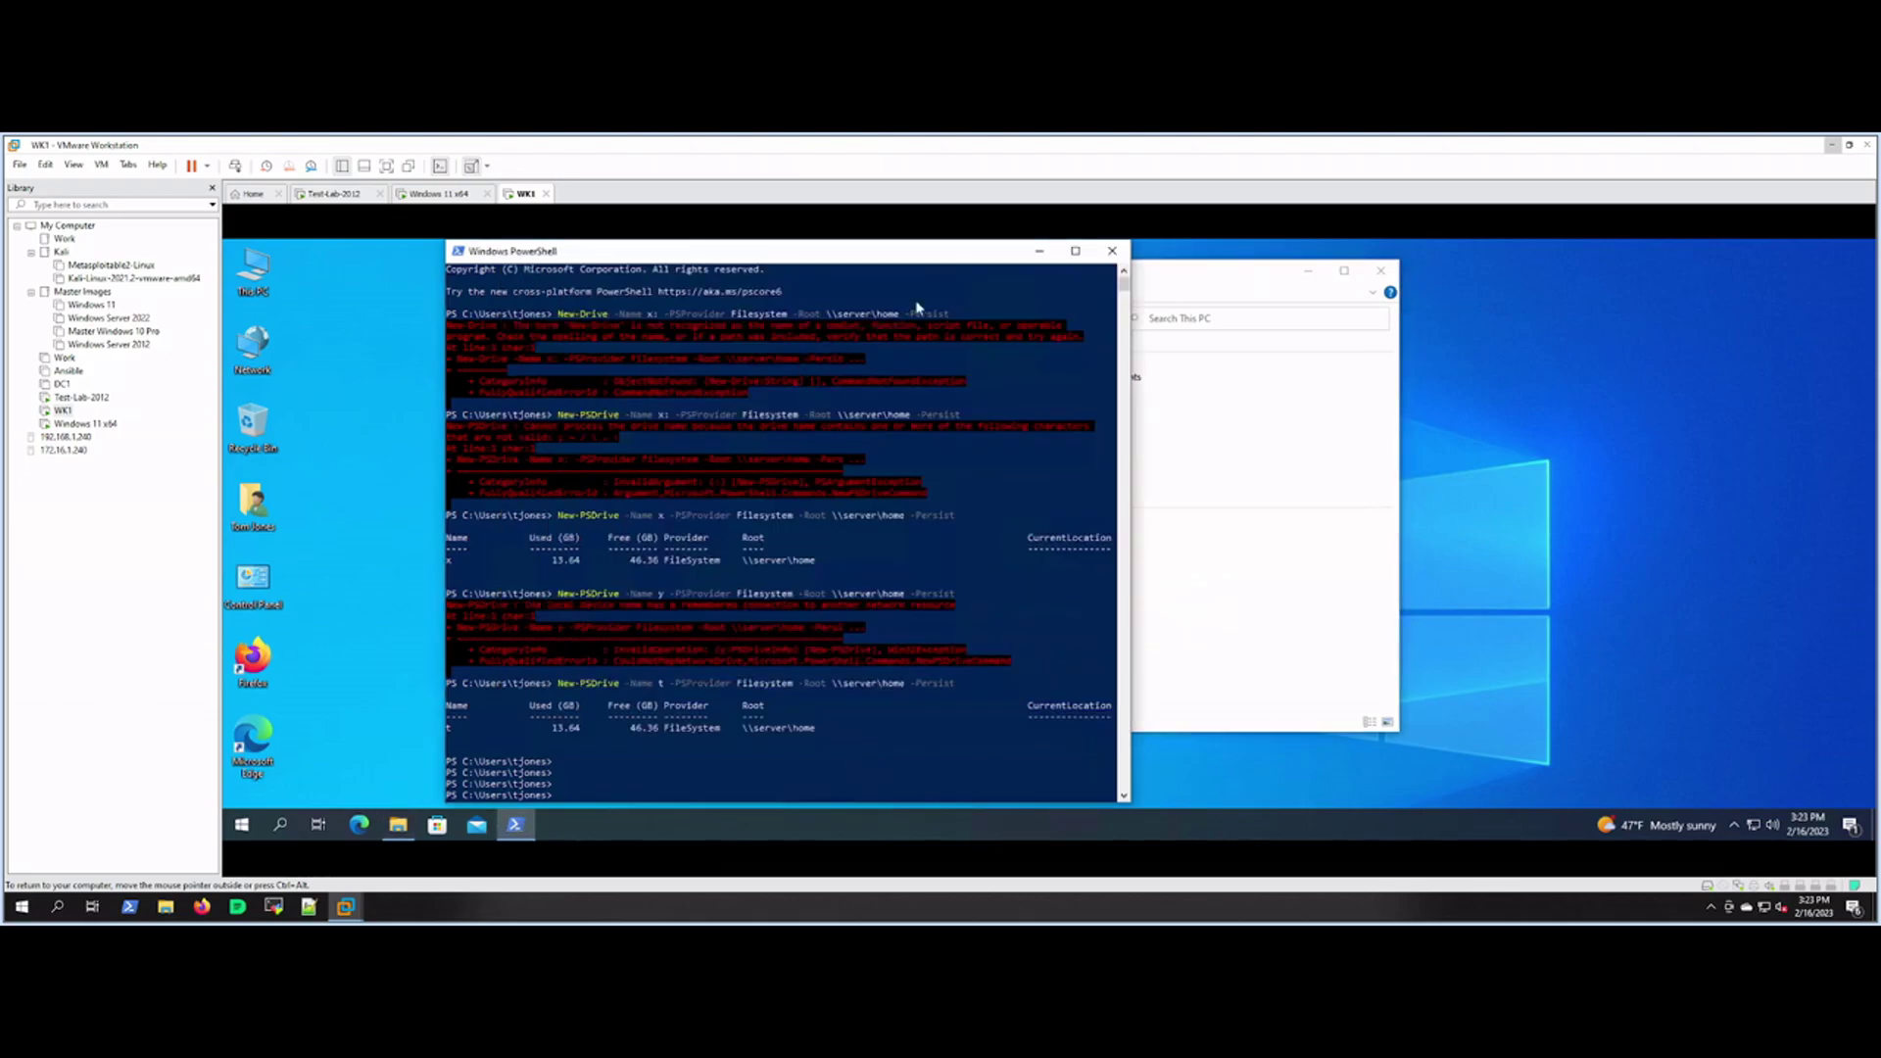
left_click_drag(1010, 261, 1035, 261)
Step: Launch a command prompt by entering cmd in the Run dialog
right_click(241, 824)
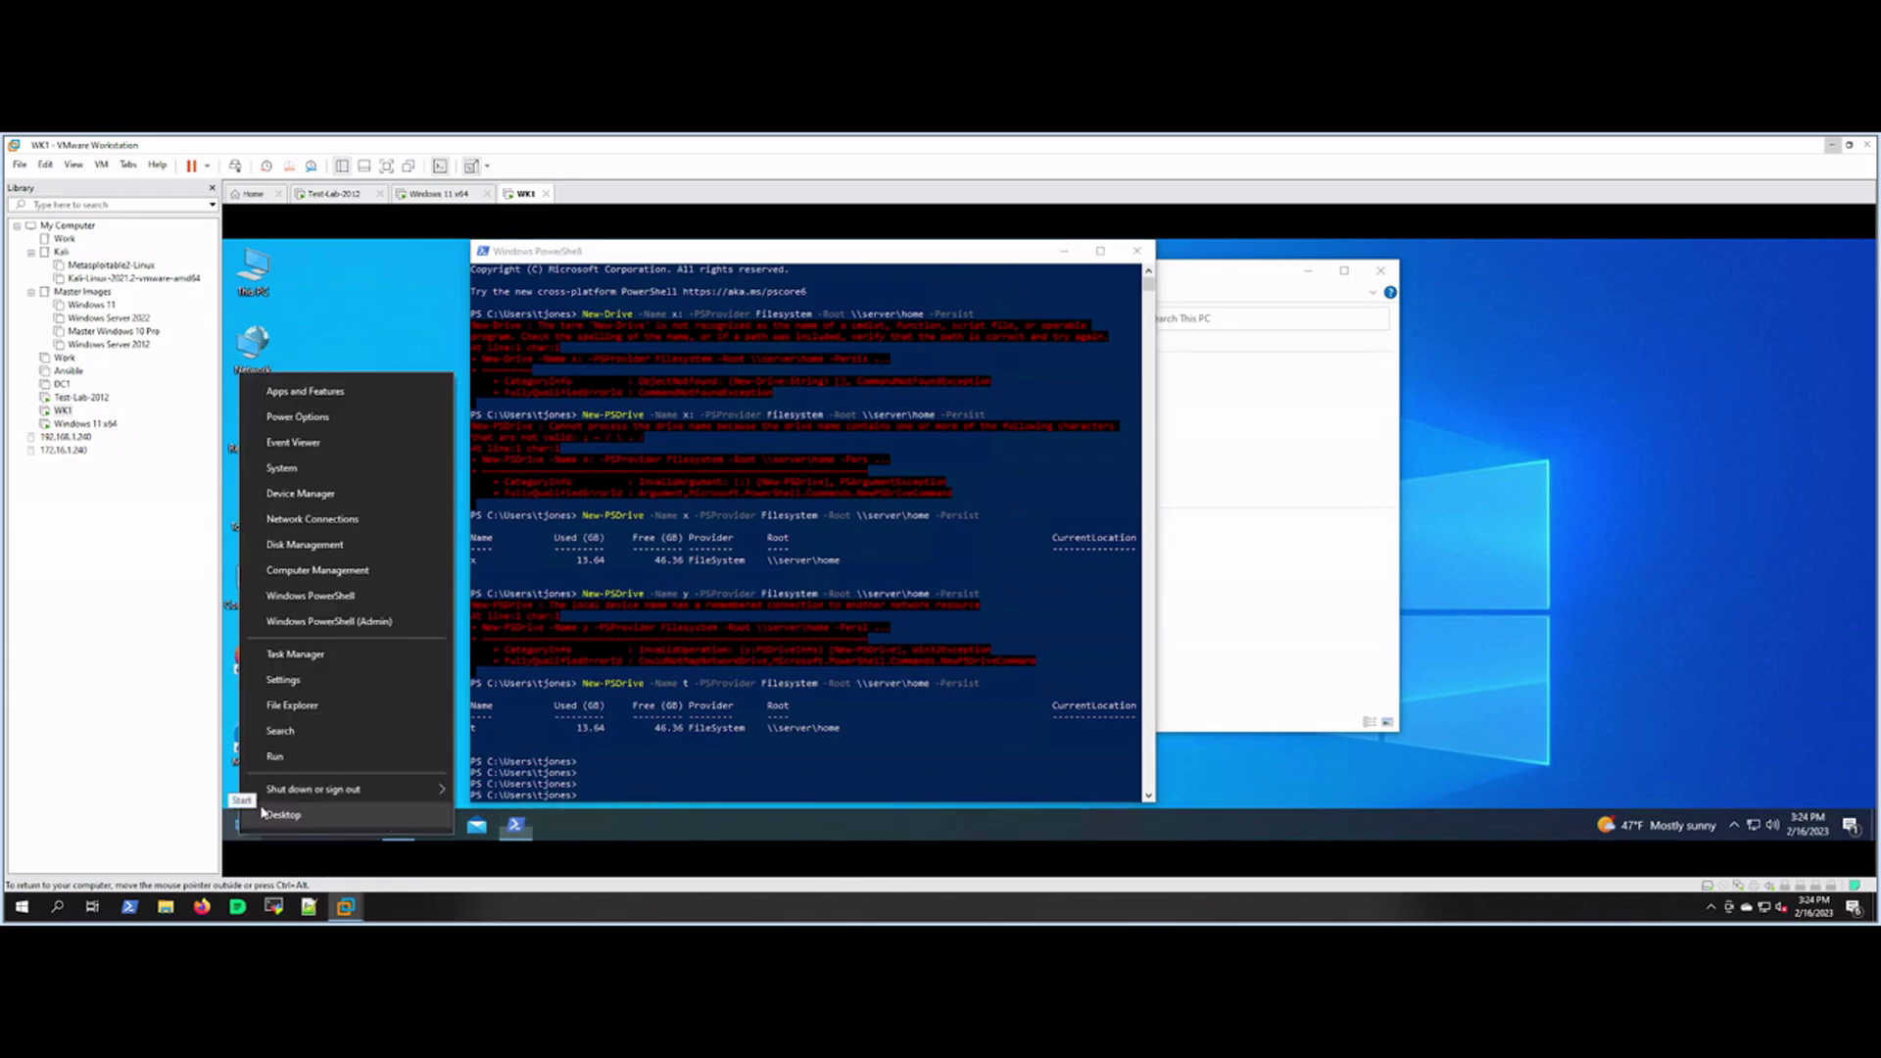
left_click(275, 756)
type("cmd")
left_click(356, 773)
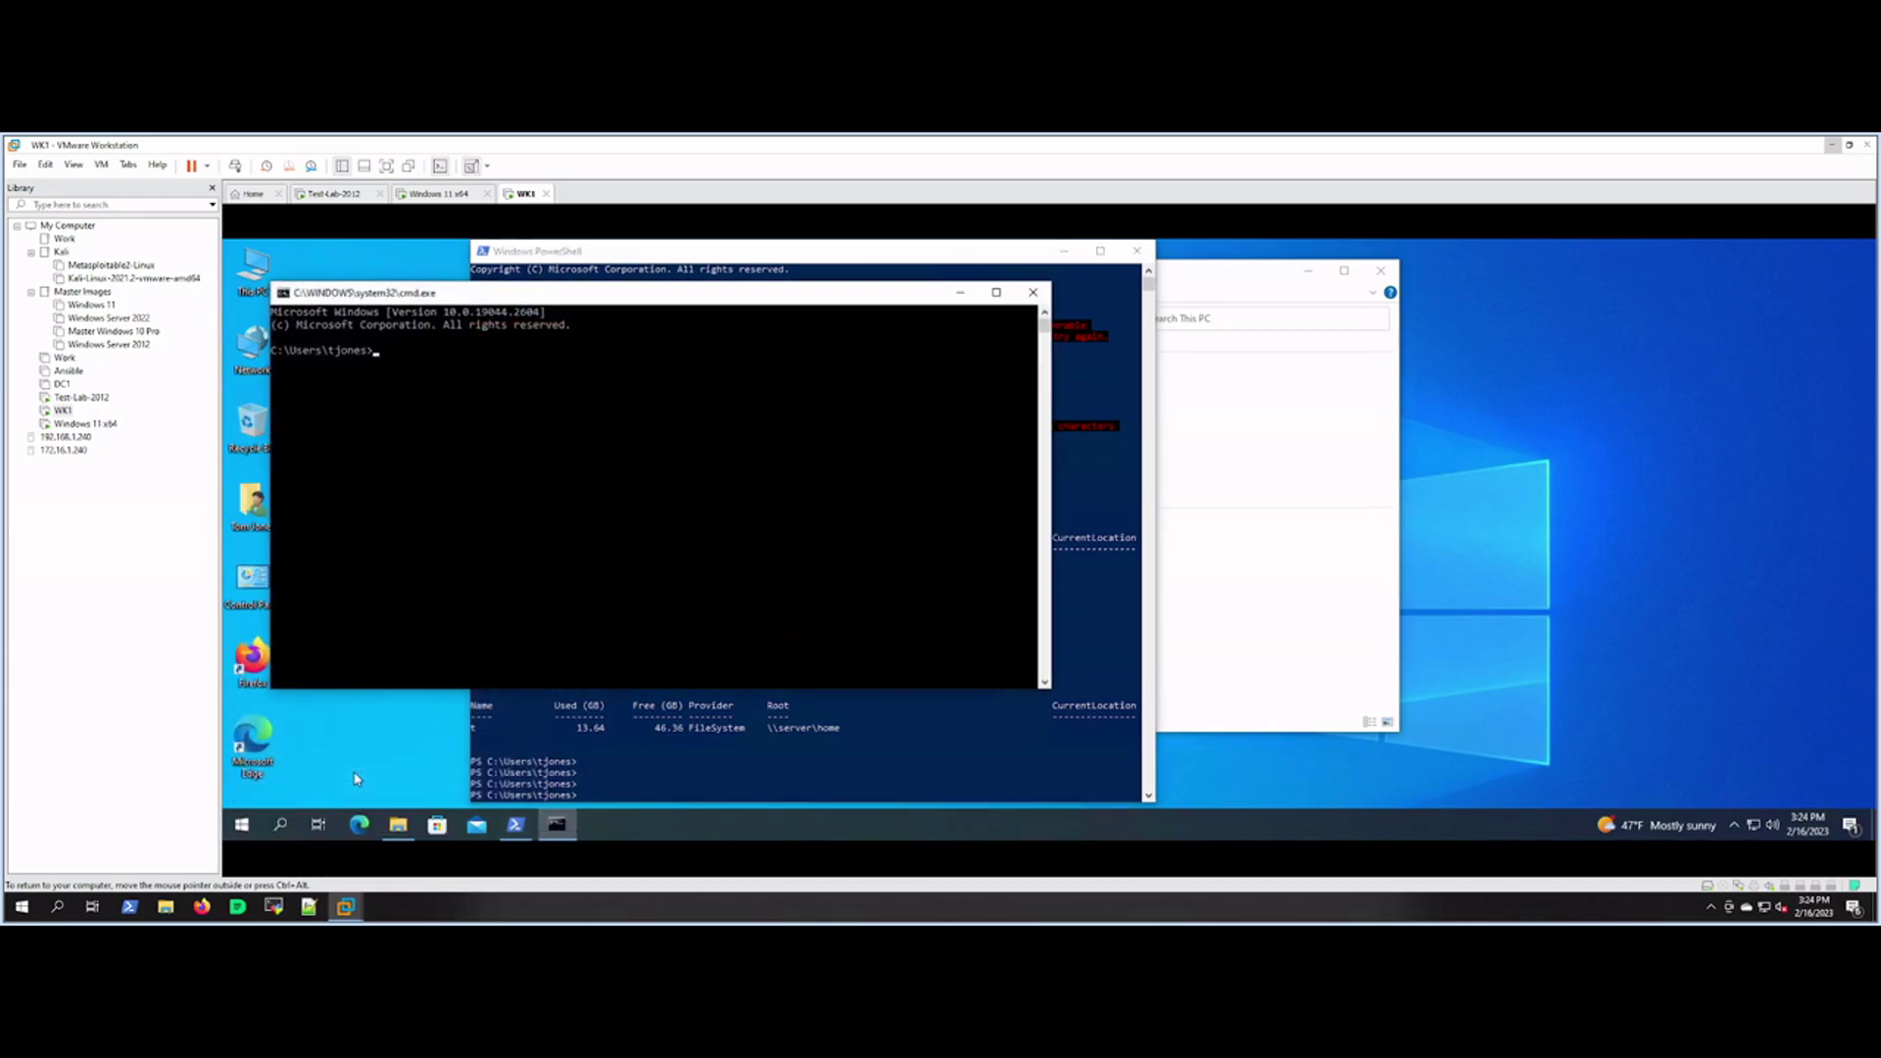
left_click_drag(505, 299, 645, 321)
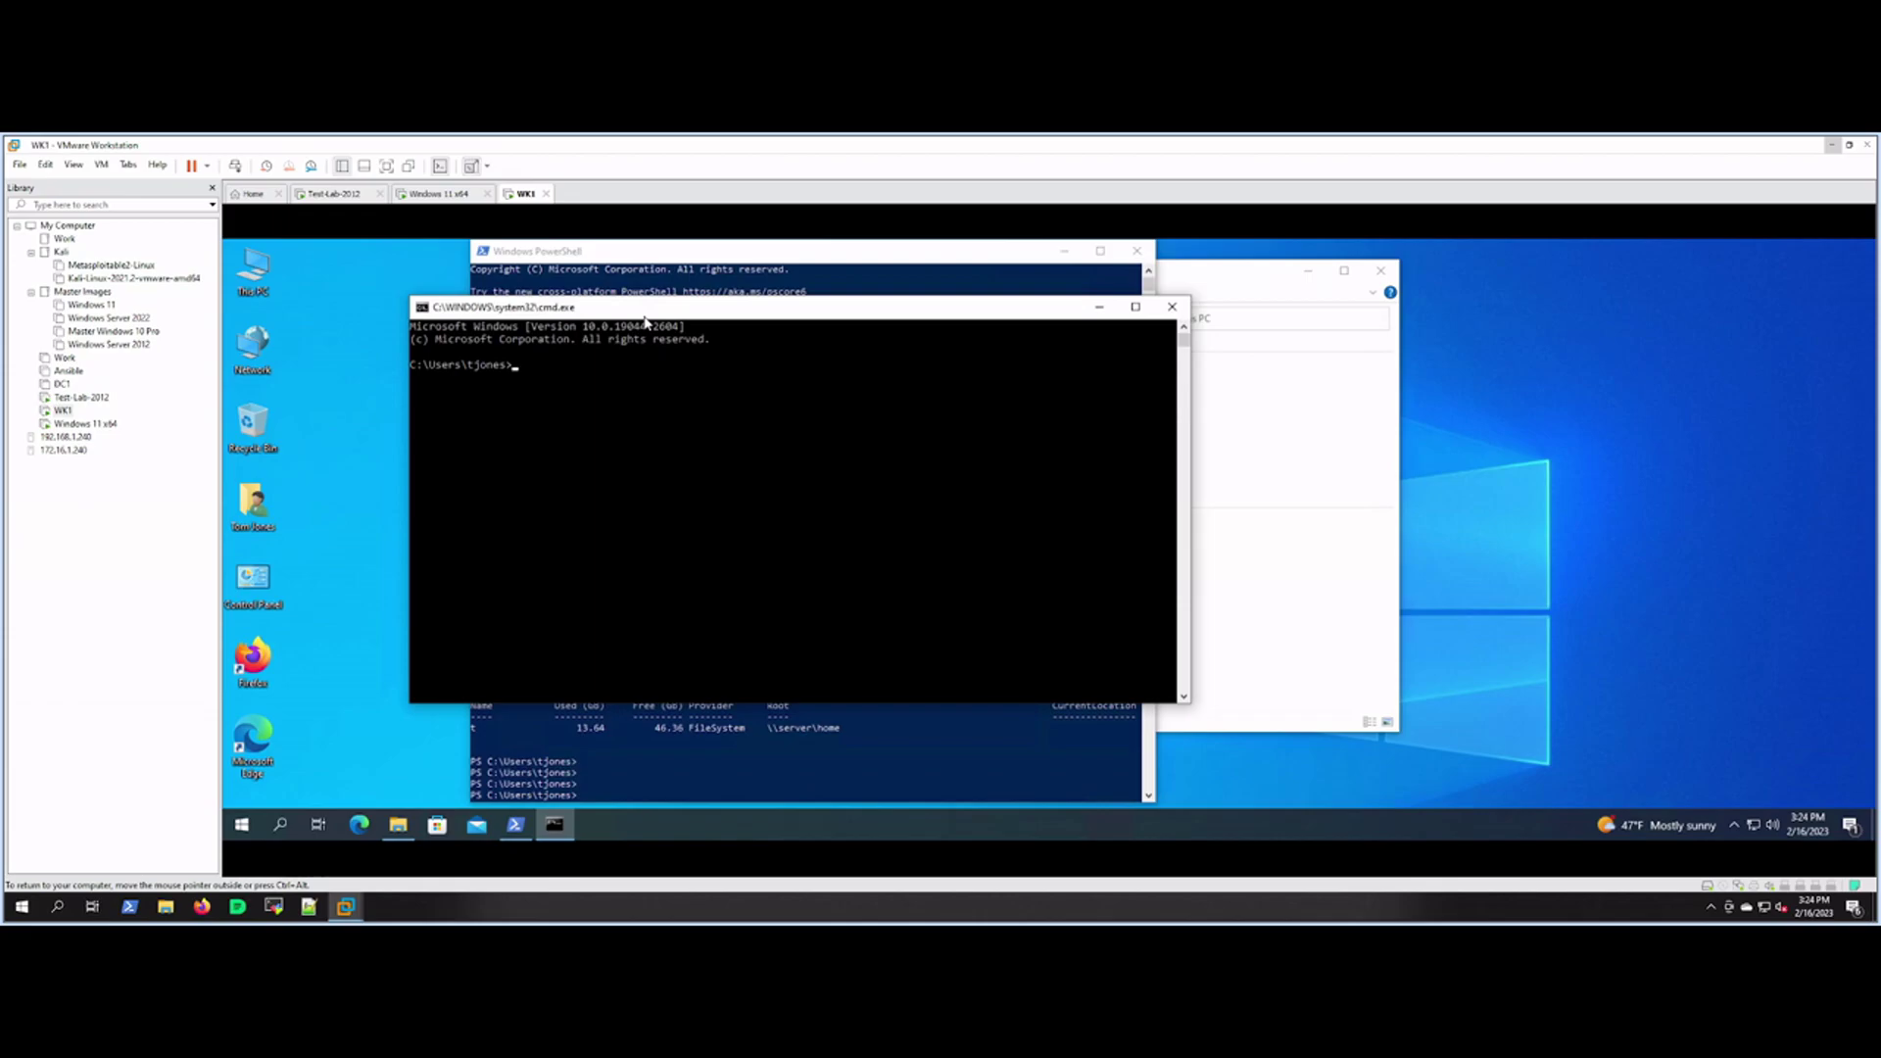
Step: Run 'Net View \\server' to list the shares, then 'Net use'
type("Net View \\\\server")
key("Return")
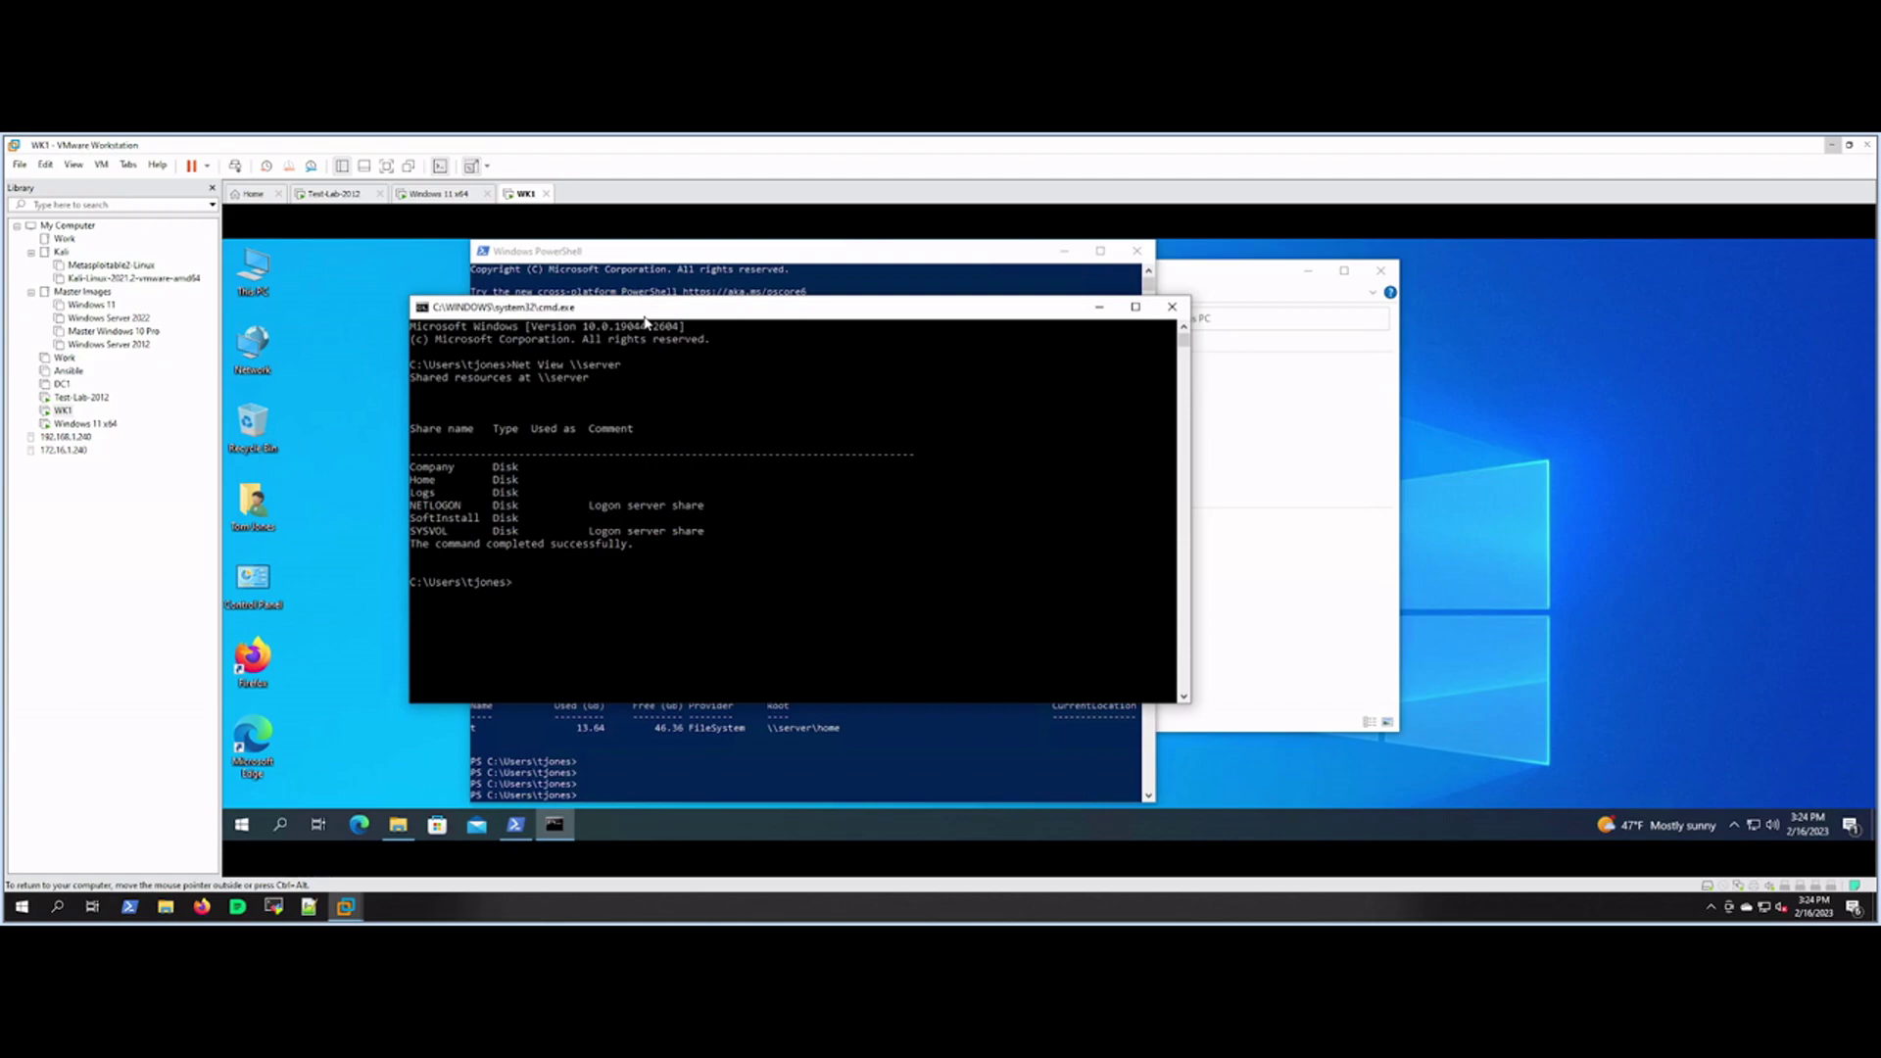
type("Net use")
key("Return")
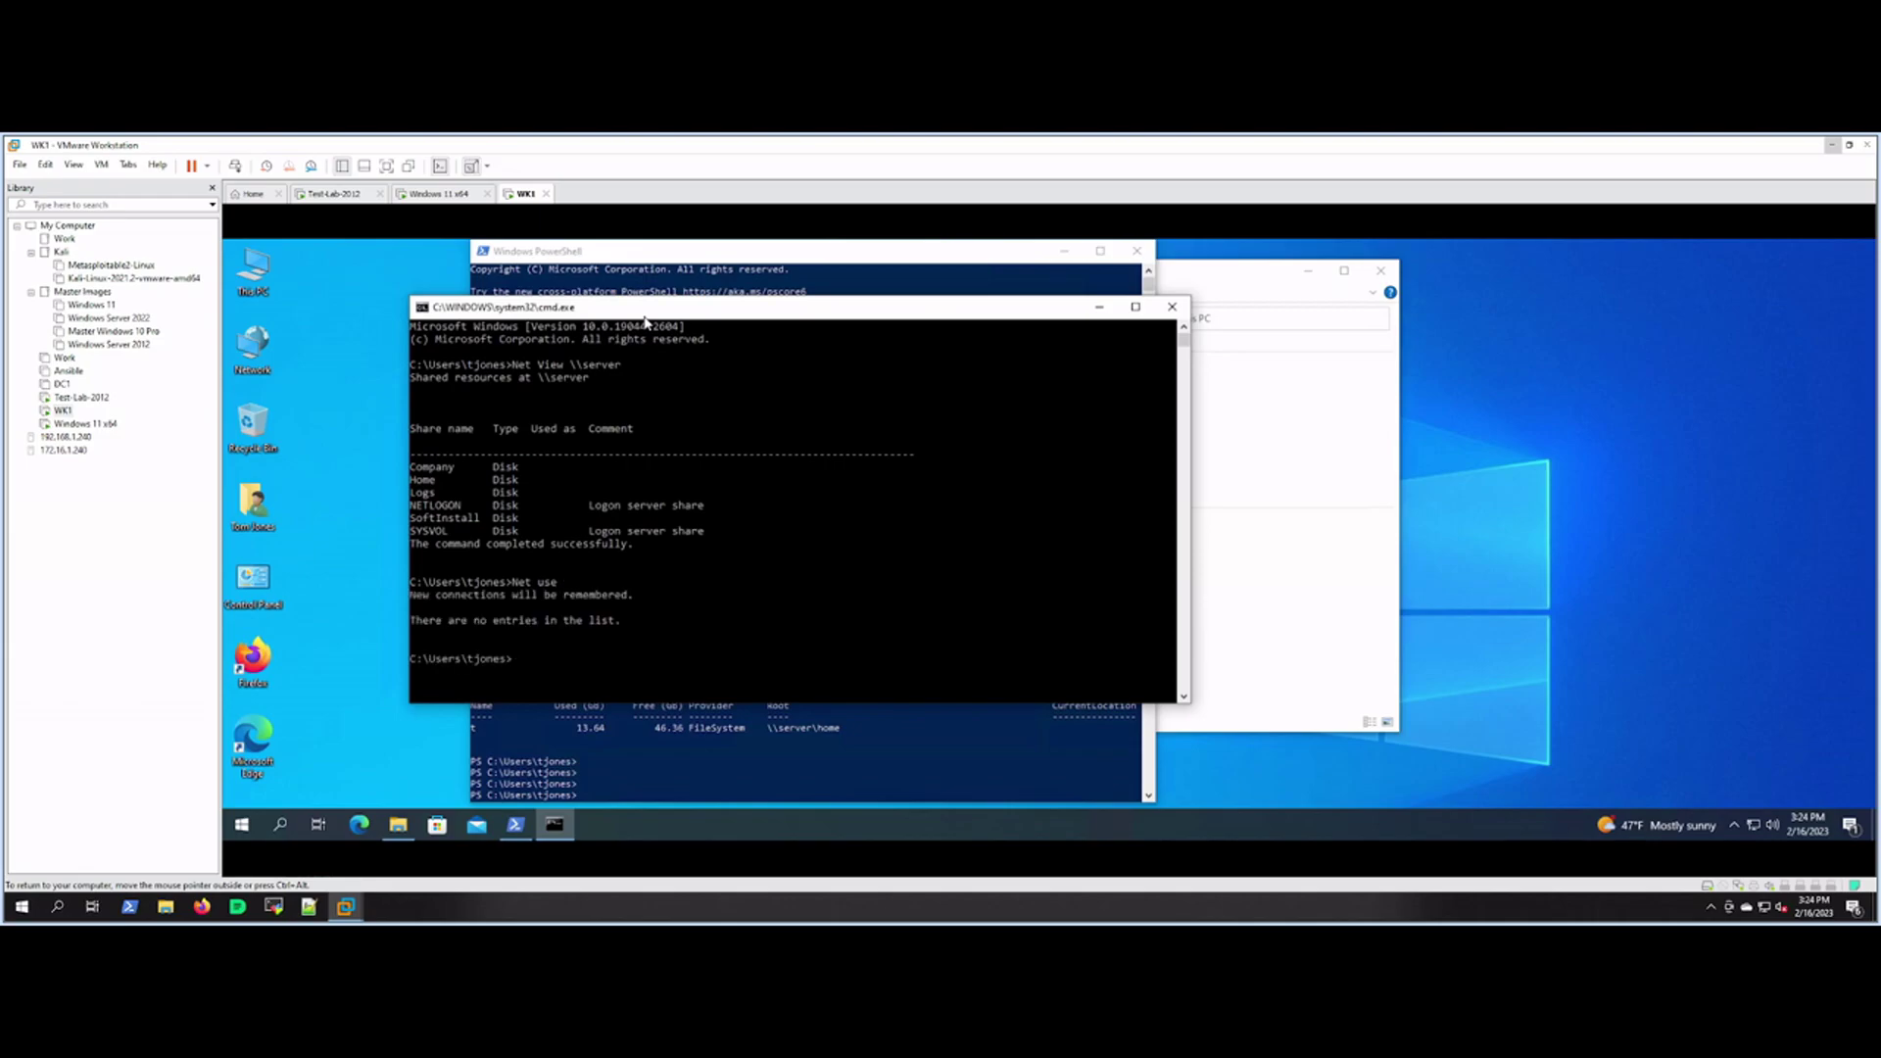
Step: In PowerShell, rerun New-PSDrive for drive t, then again with drive name u
left_click(1322, 472)
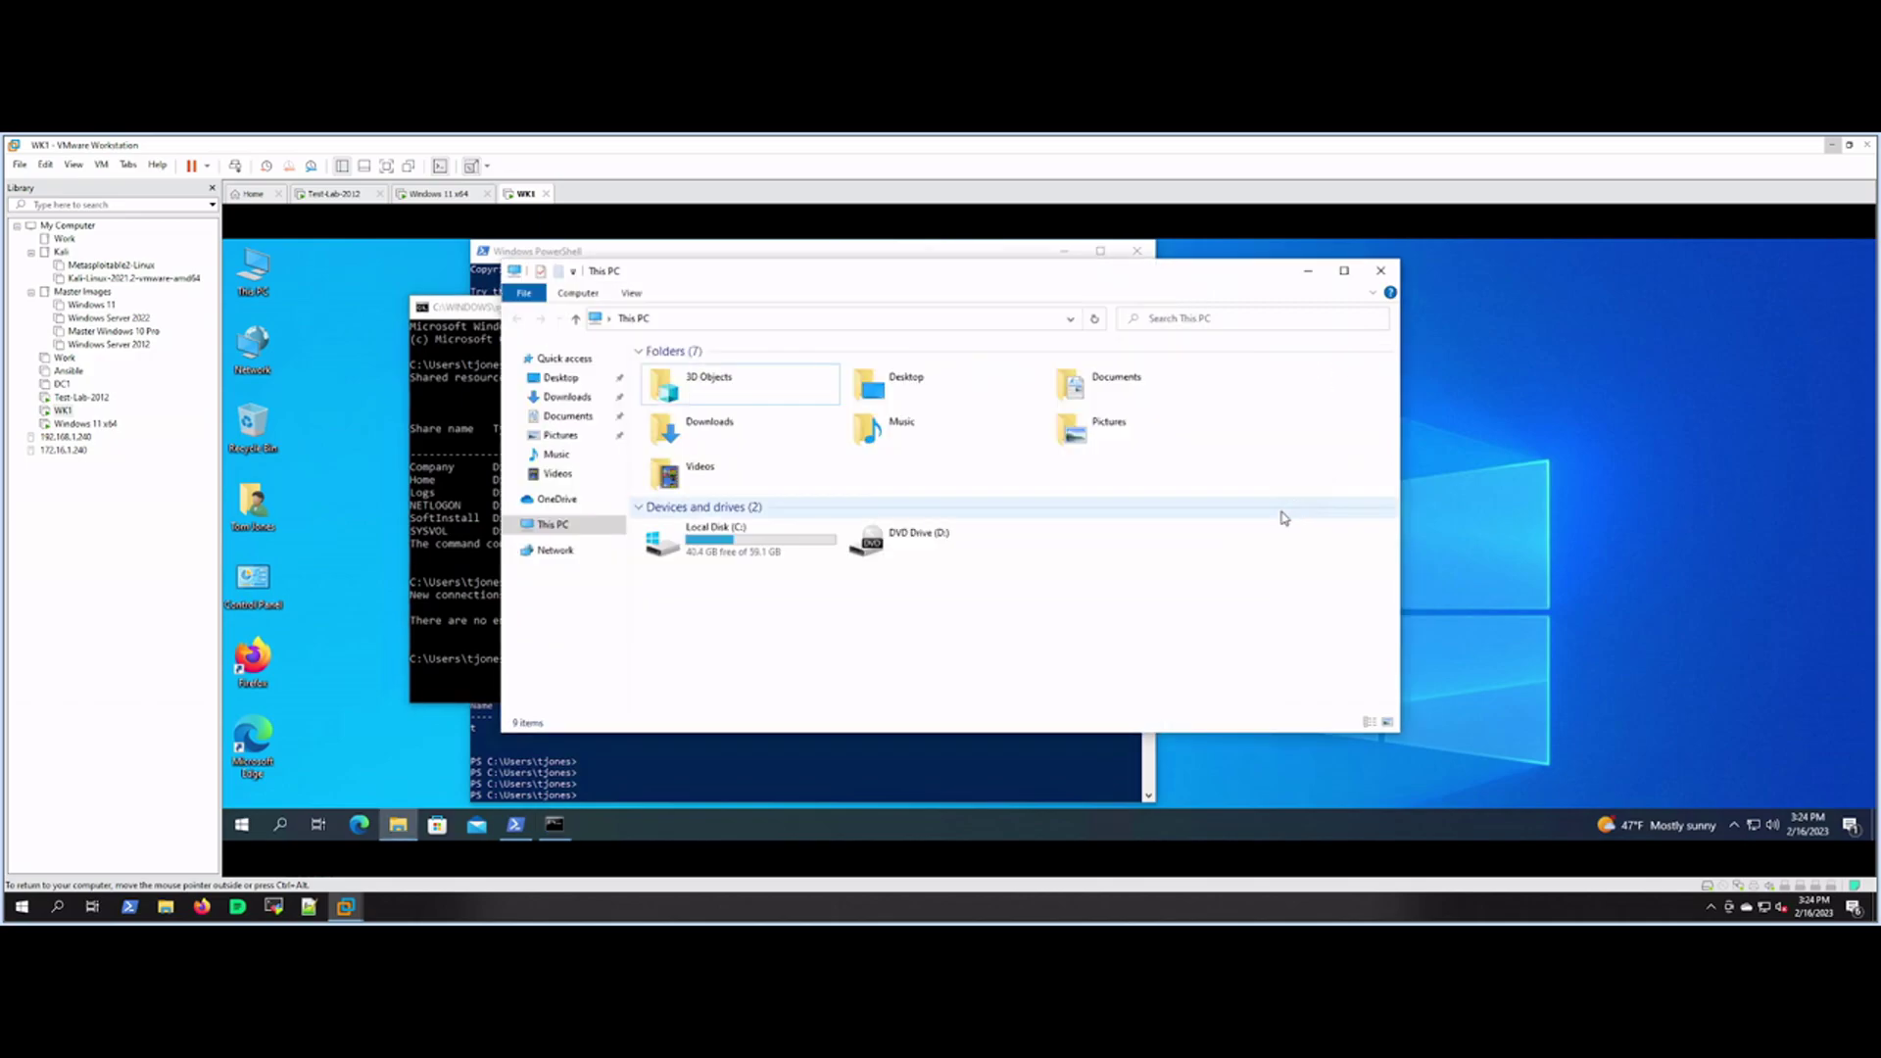
left_click(821, 783)
key("Up")
key("Return")
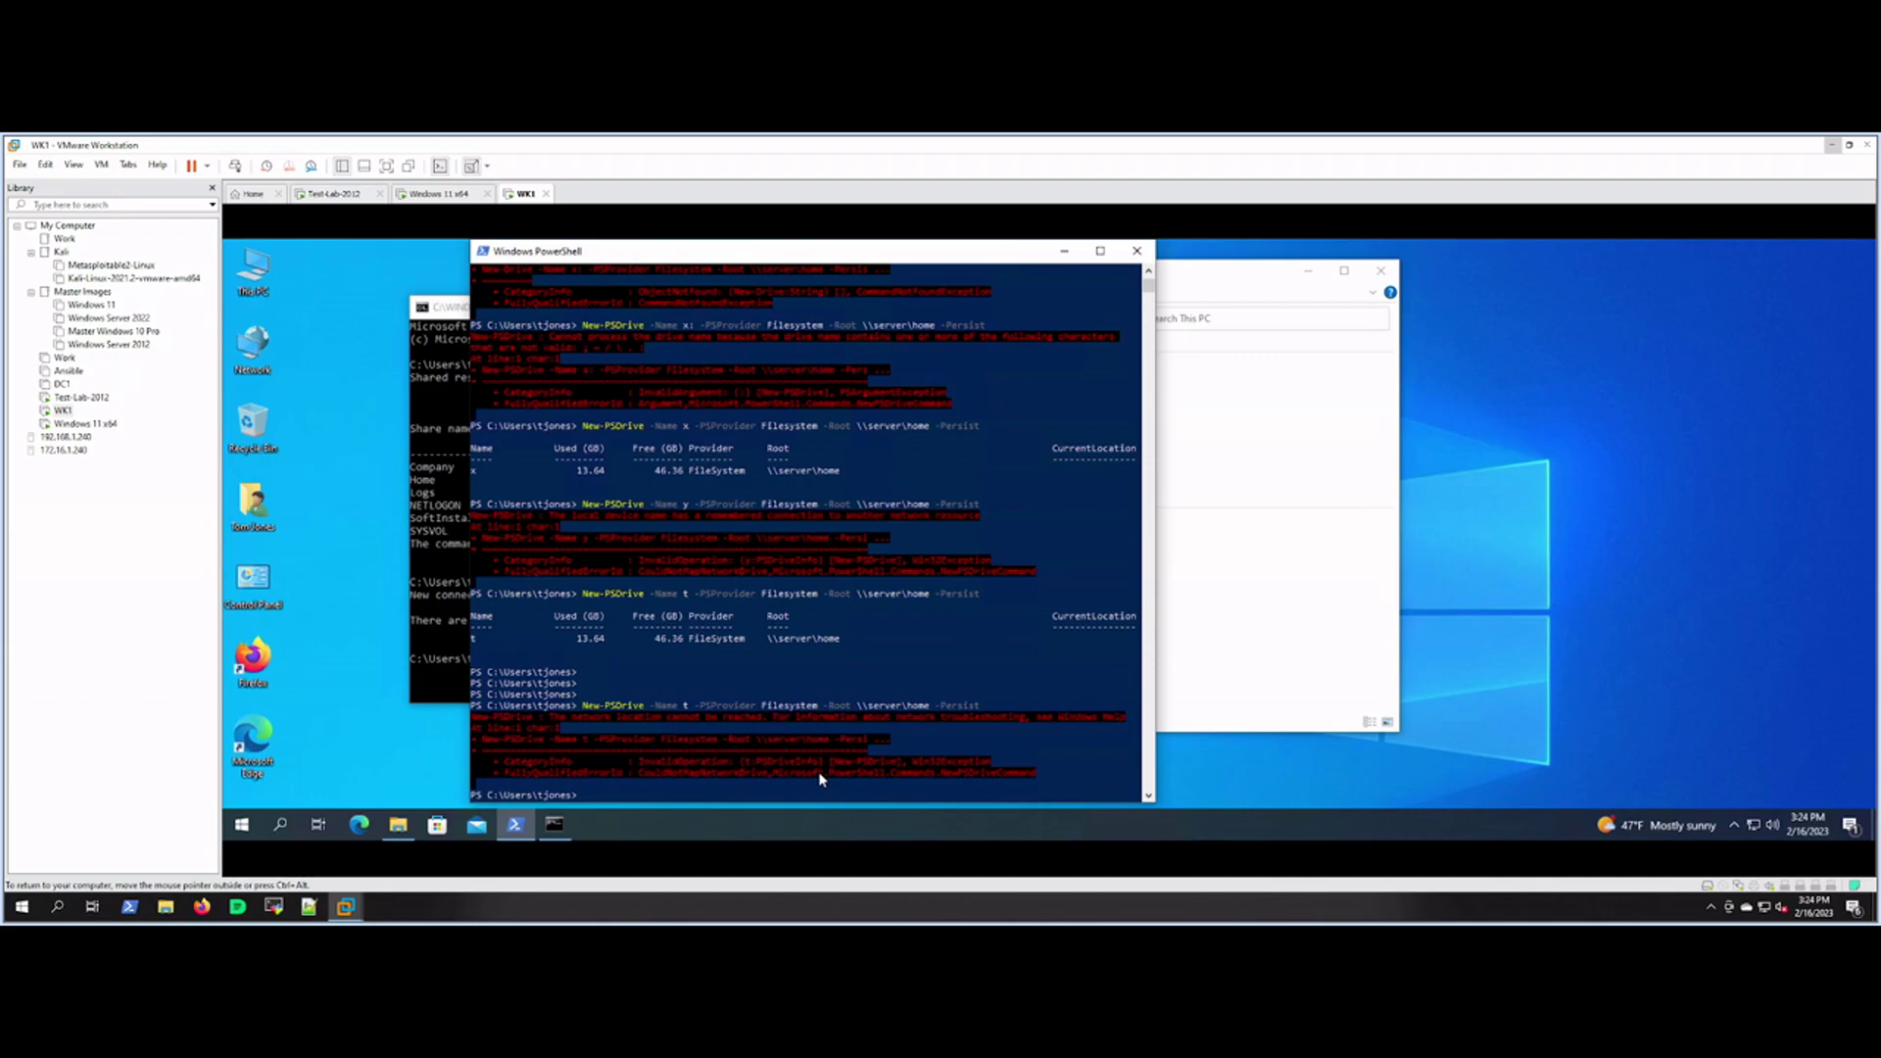
key("Up")
key("BackSpace")
type("u")
key("Return")
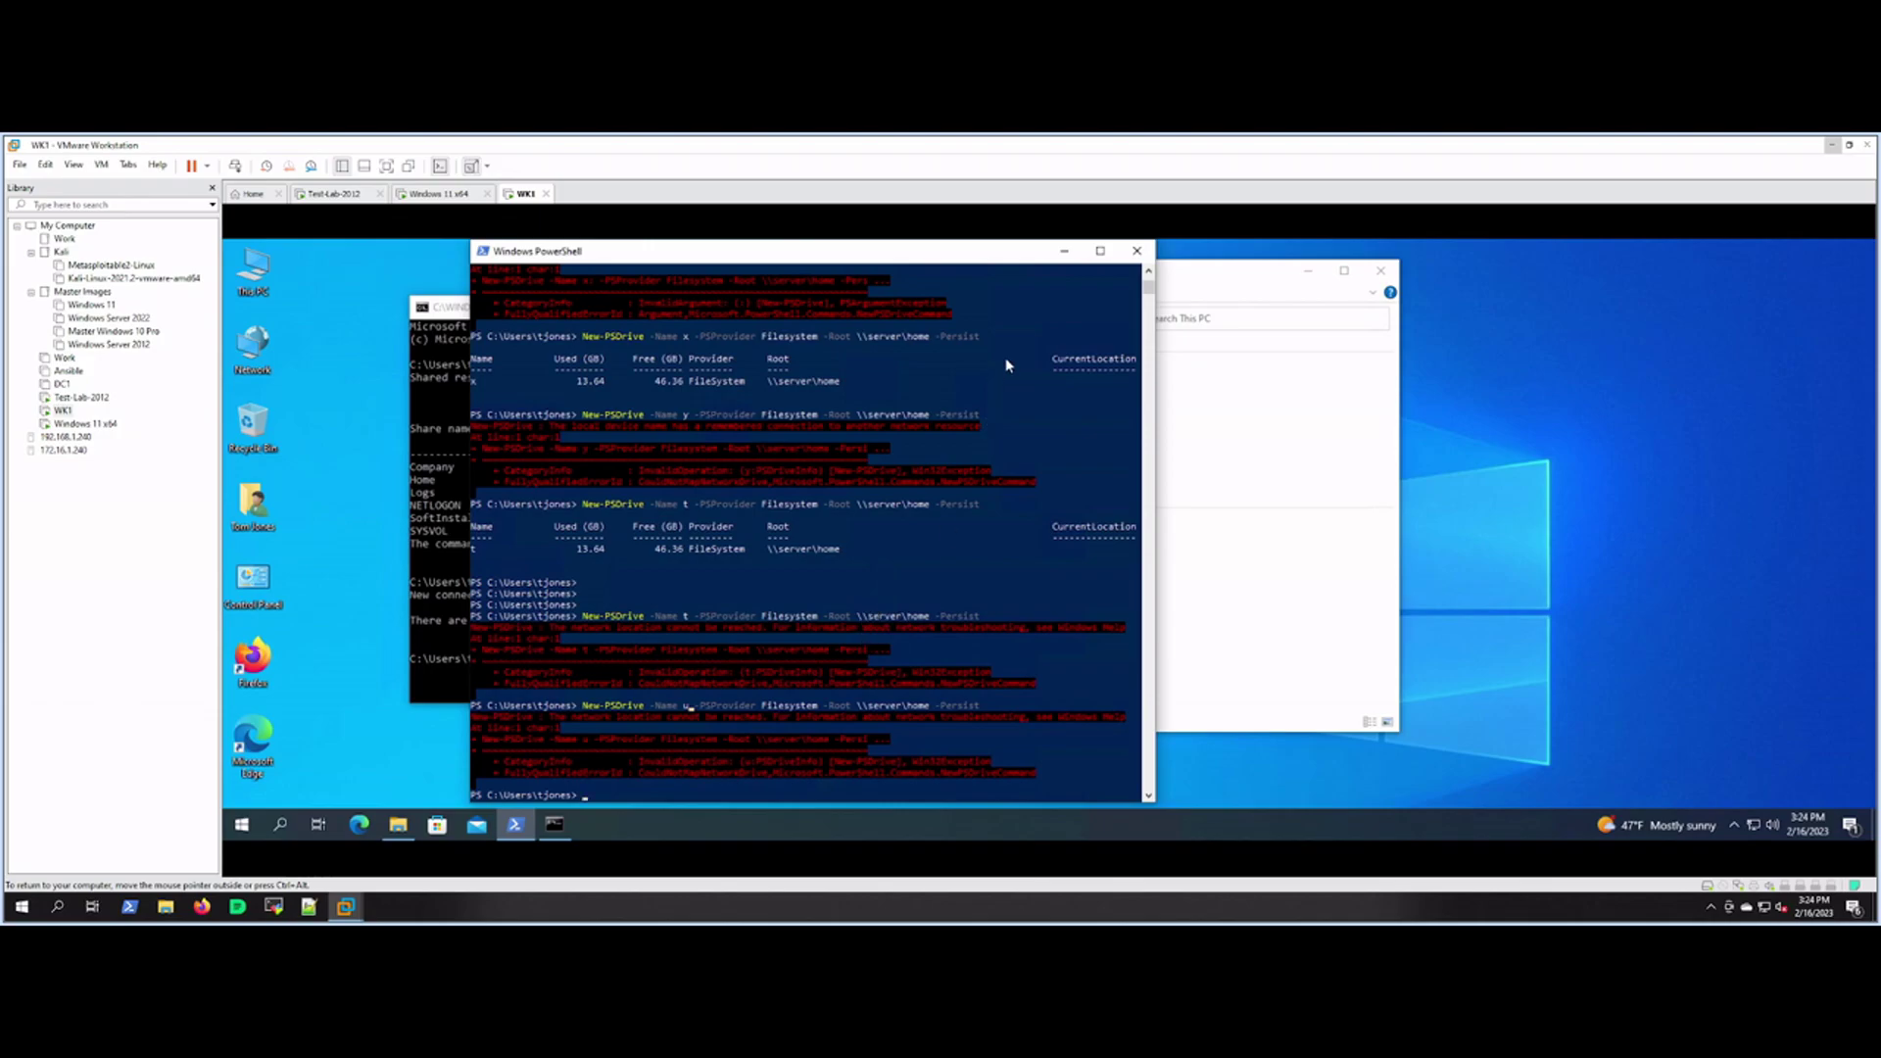
Step: Close PowerShell, try opening \\server from Explorer's address bar, and dismiss the error
left_click(1142, 254)
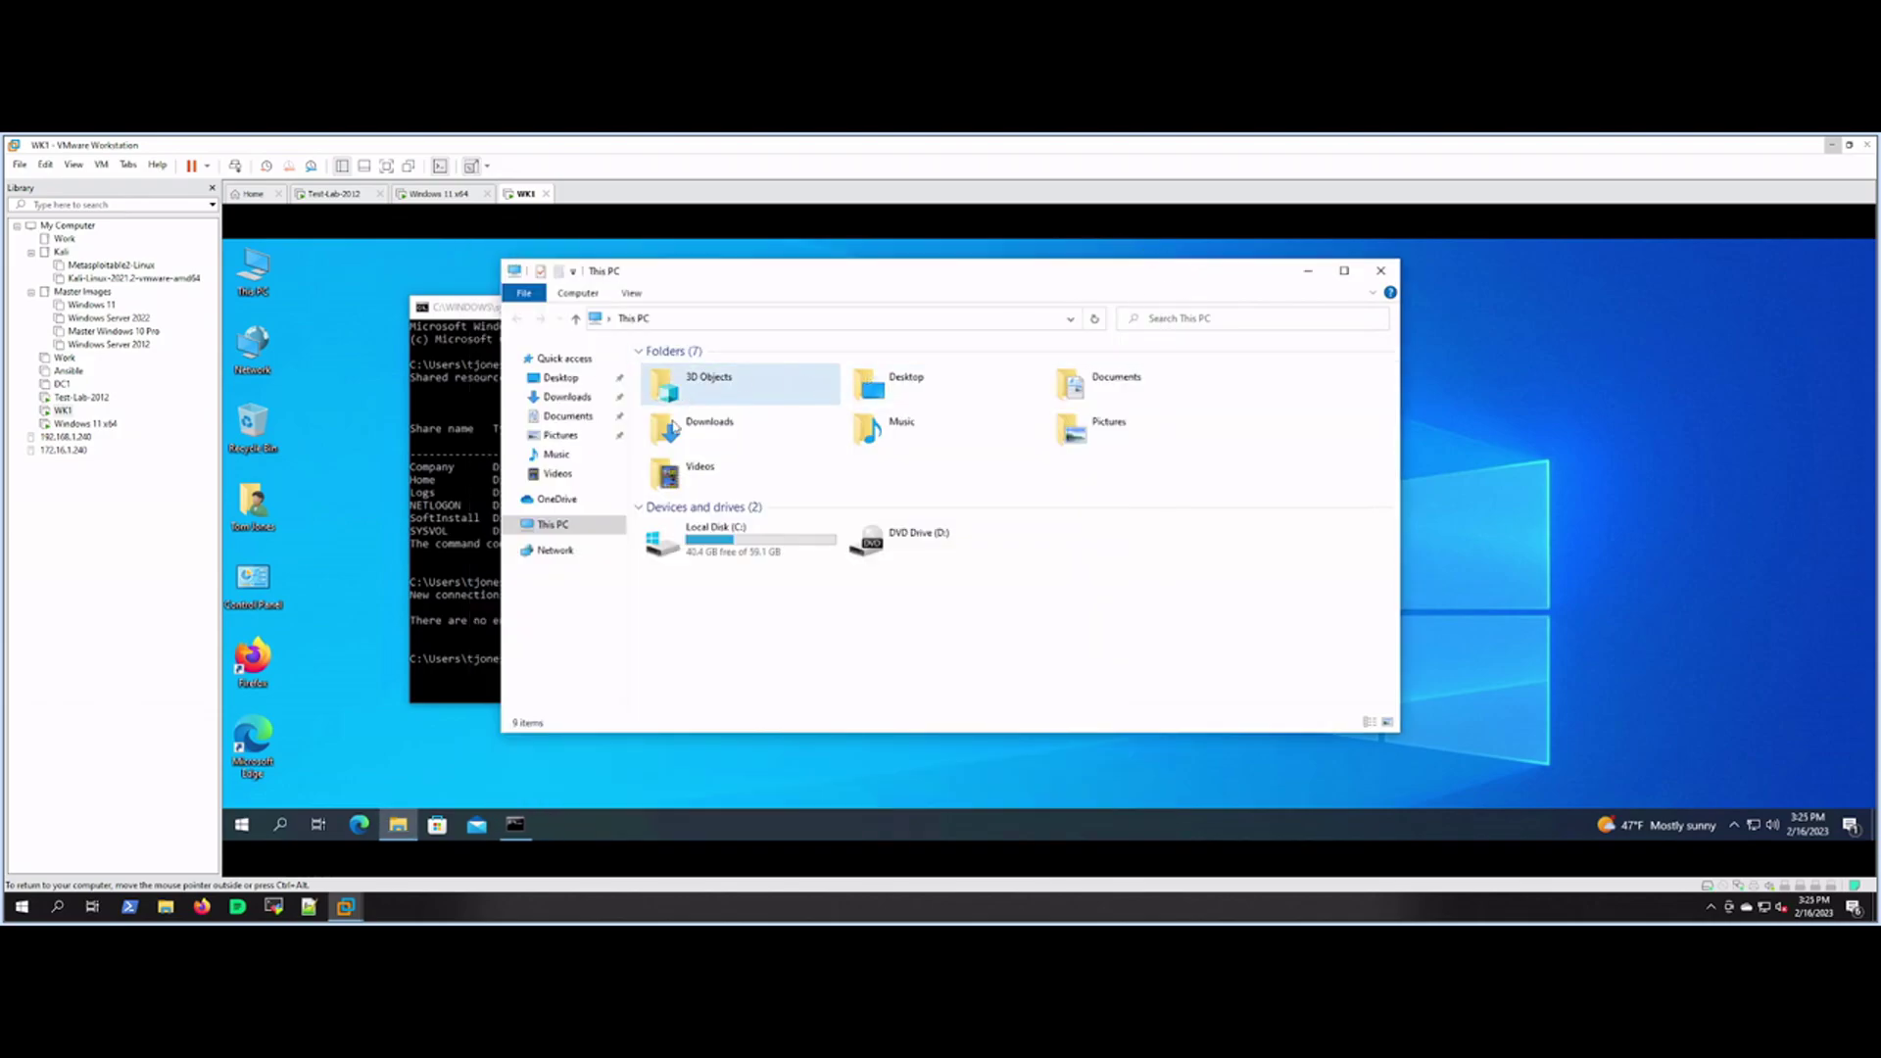
left_click(703, 320)
type("\\\\server")
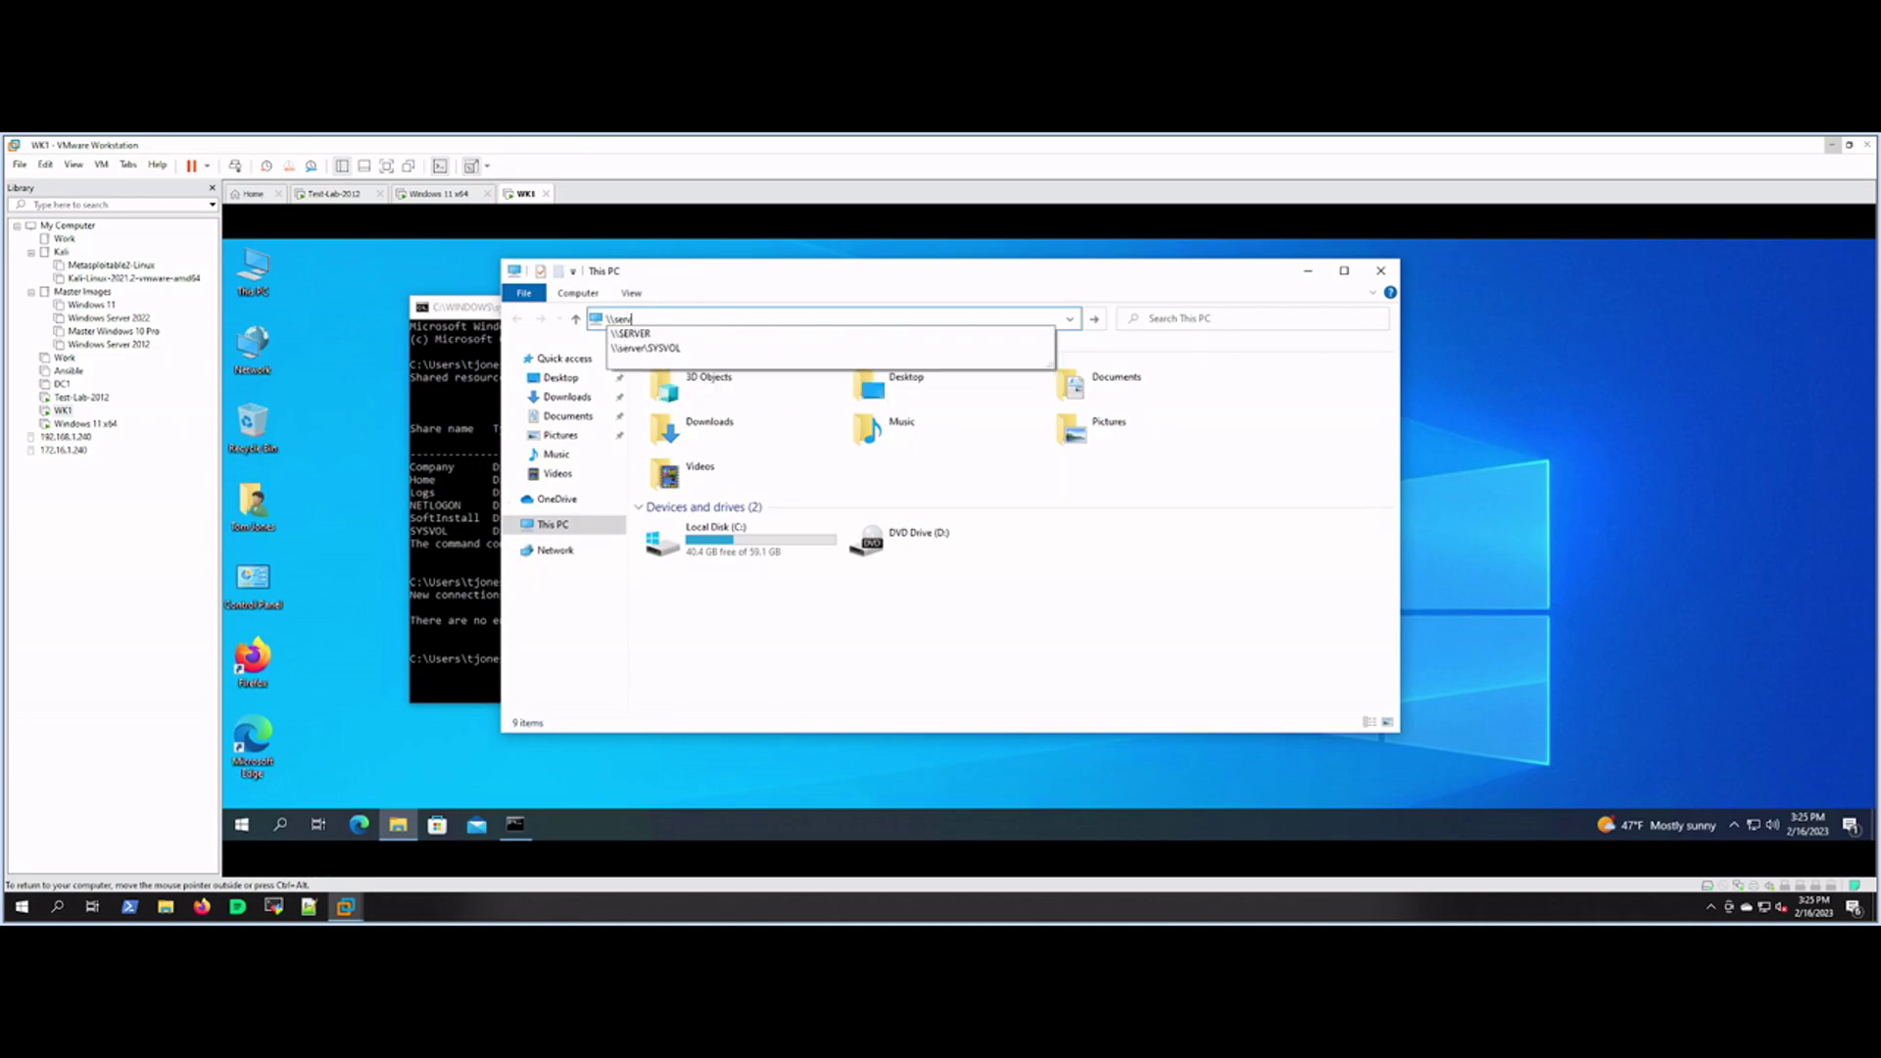
key("Return")
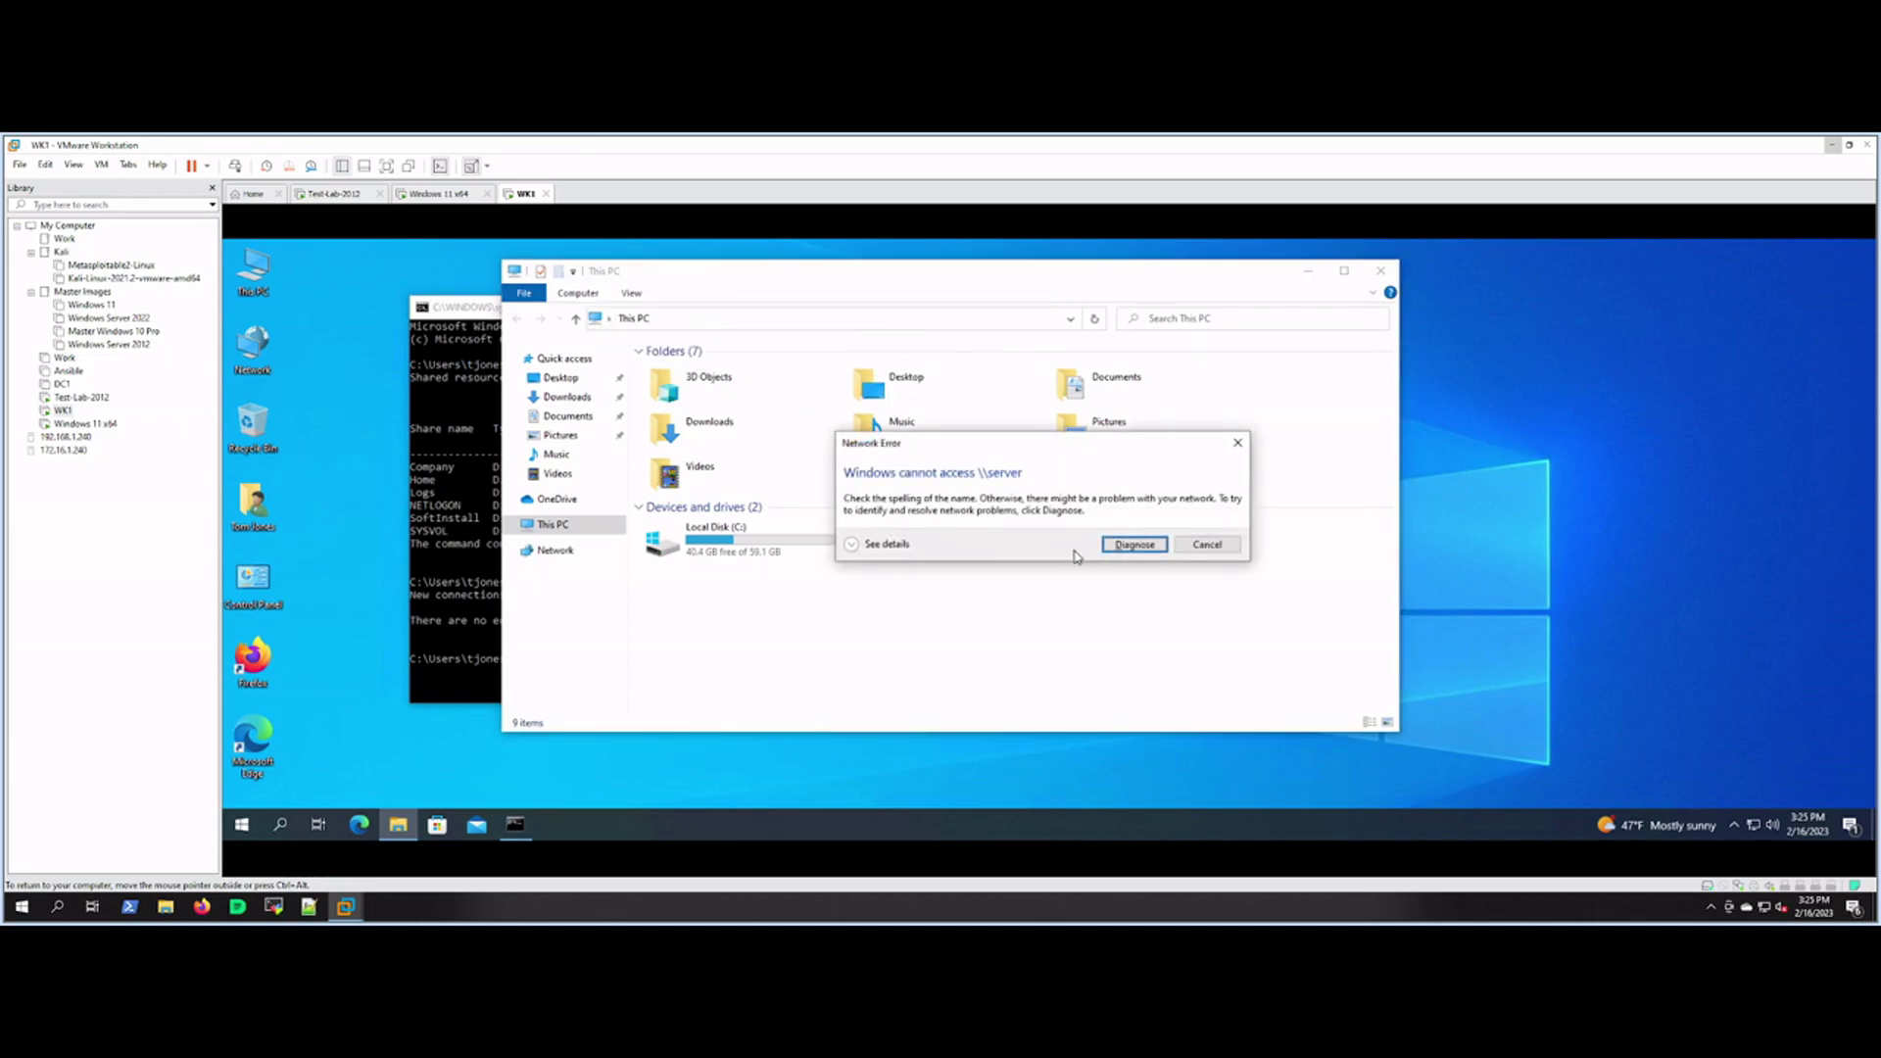
left_click(1187, 546)
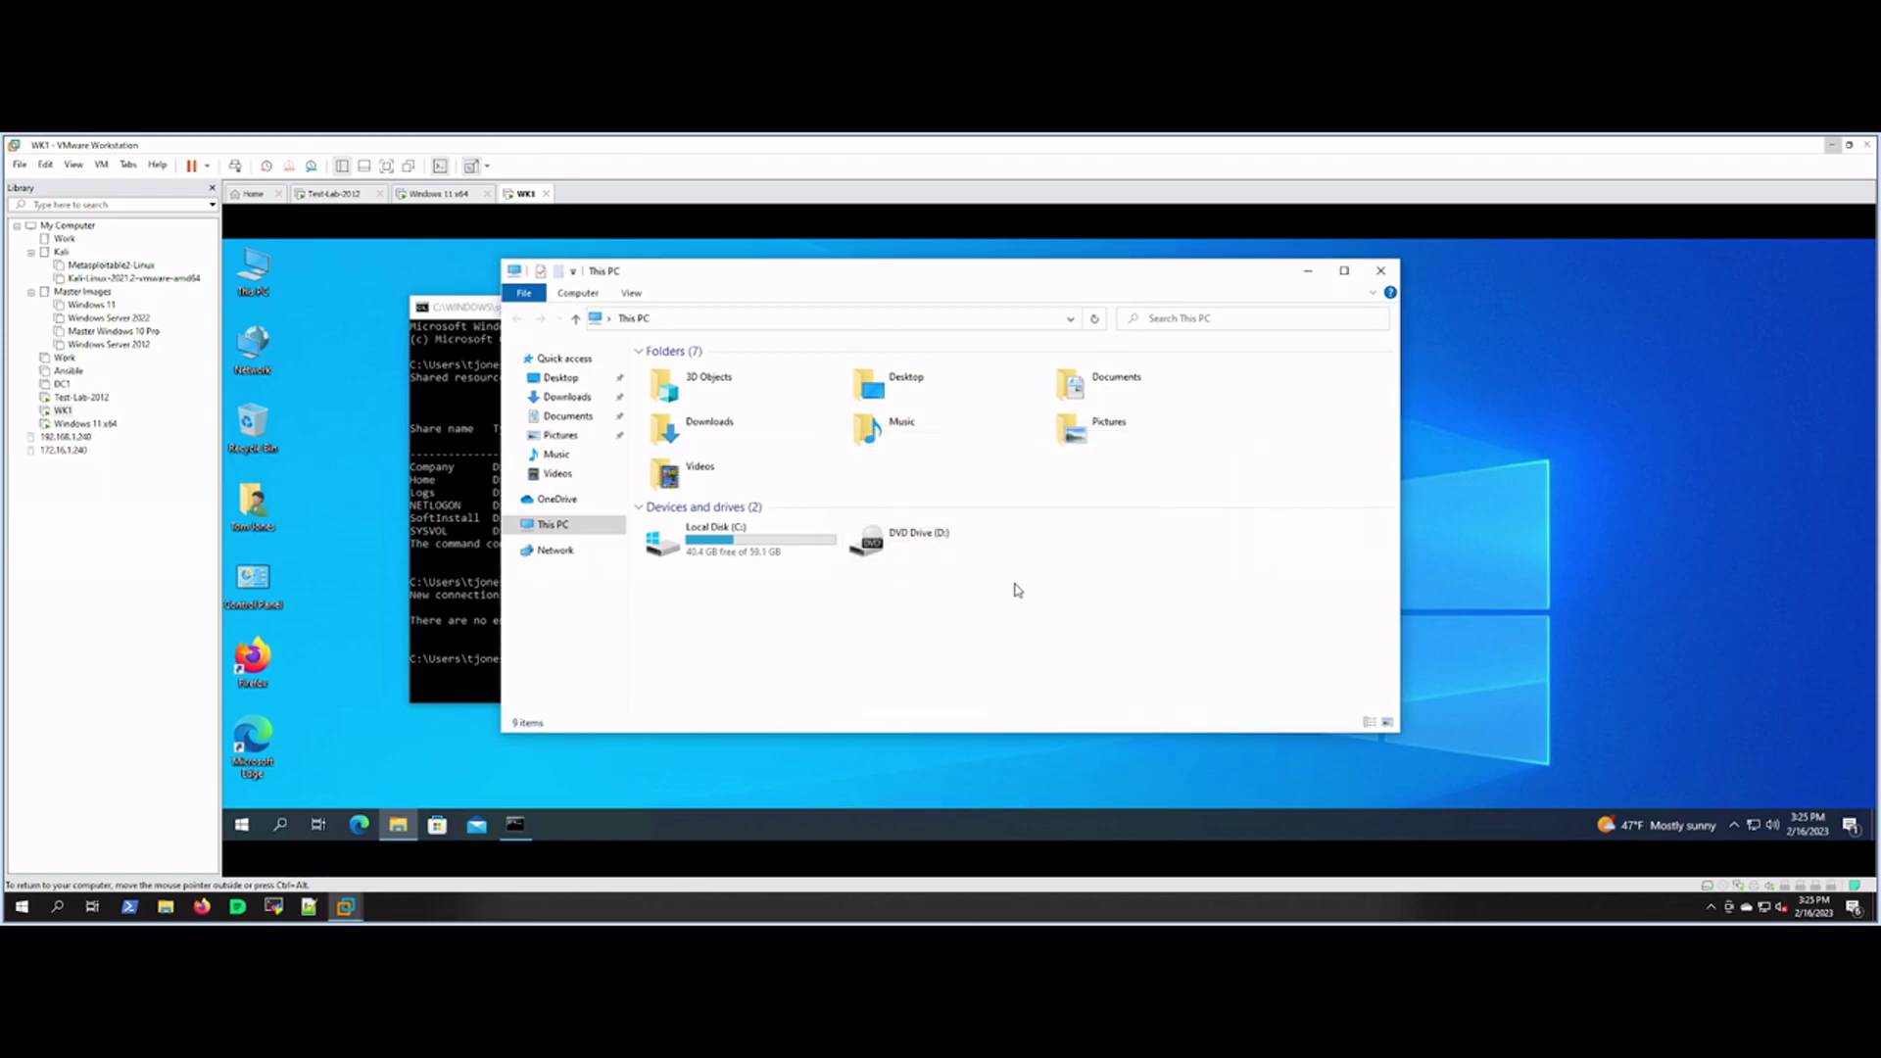
Step: From Network > SERVER, map the Home share to Z: with Reconnect at sign-in
left_click(359, 197)
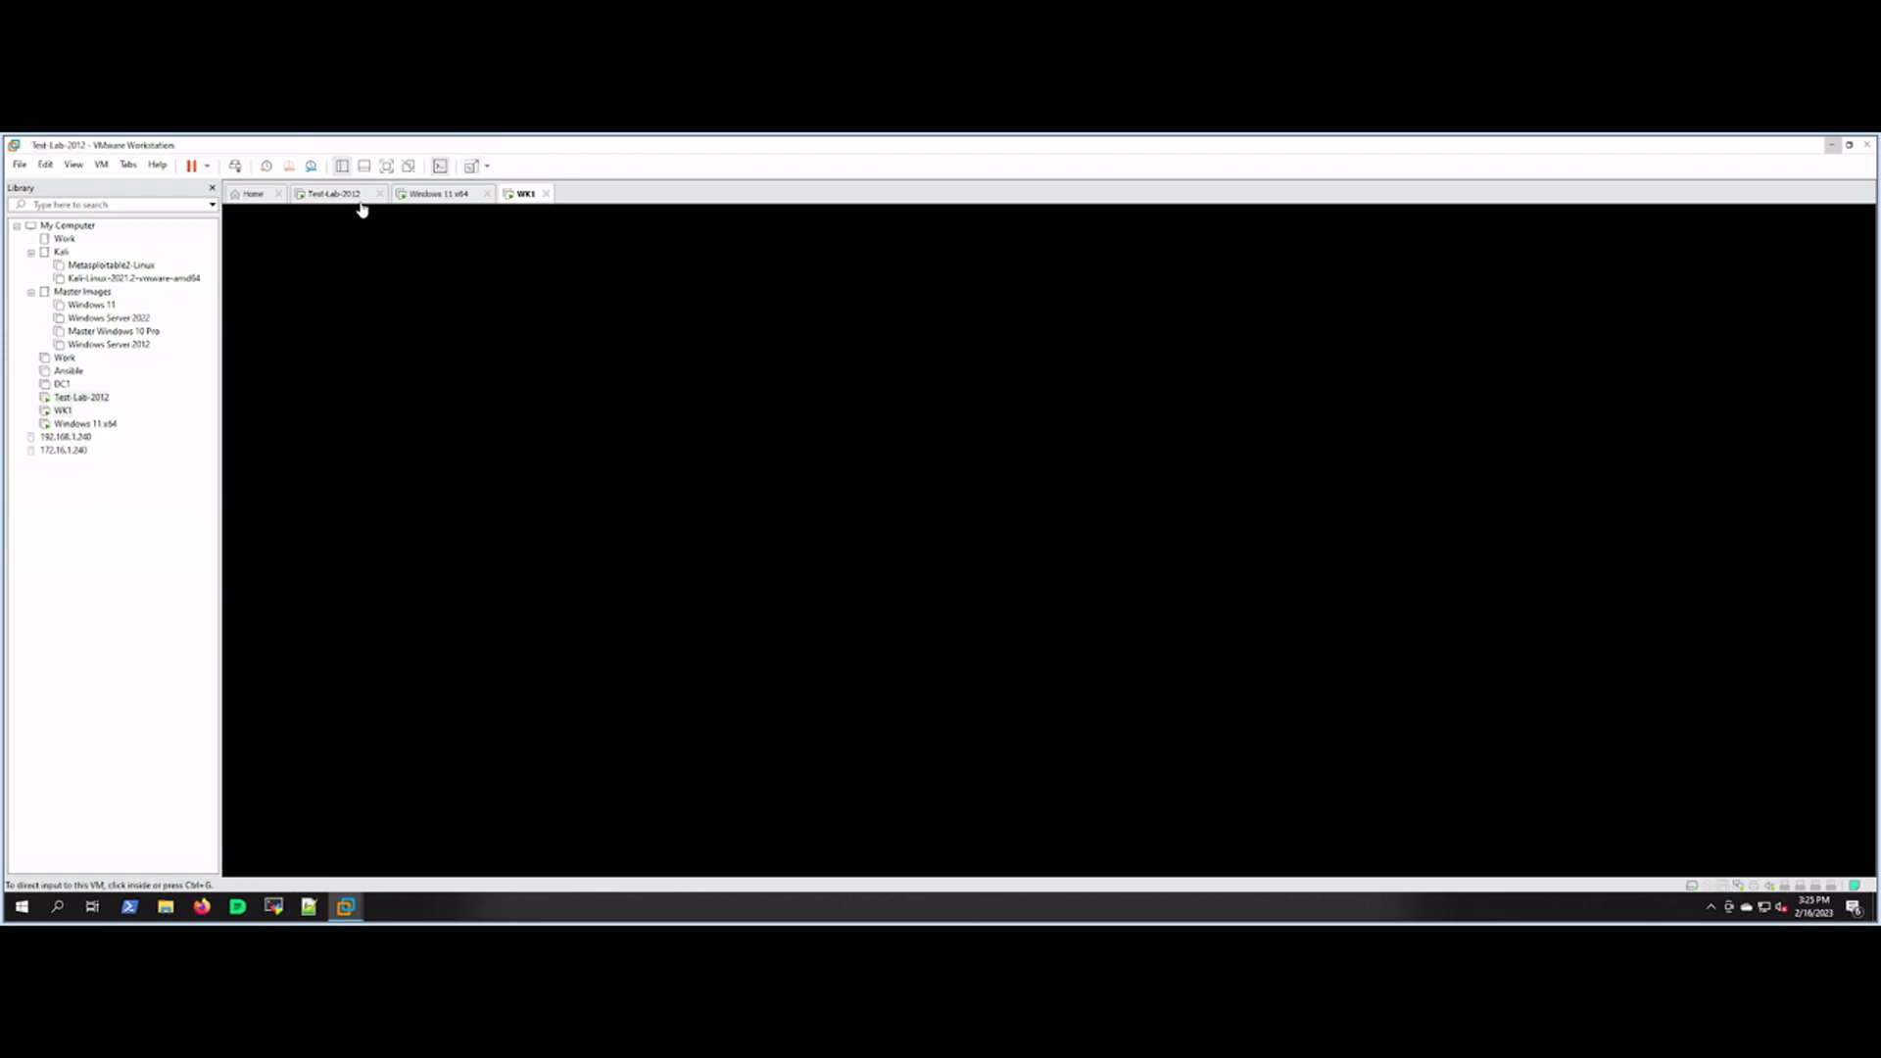
left_click(499, 196)
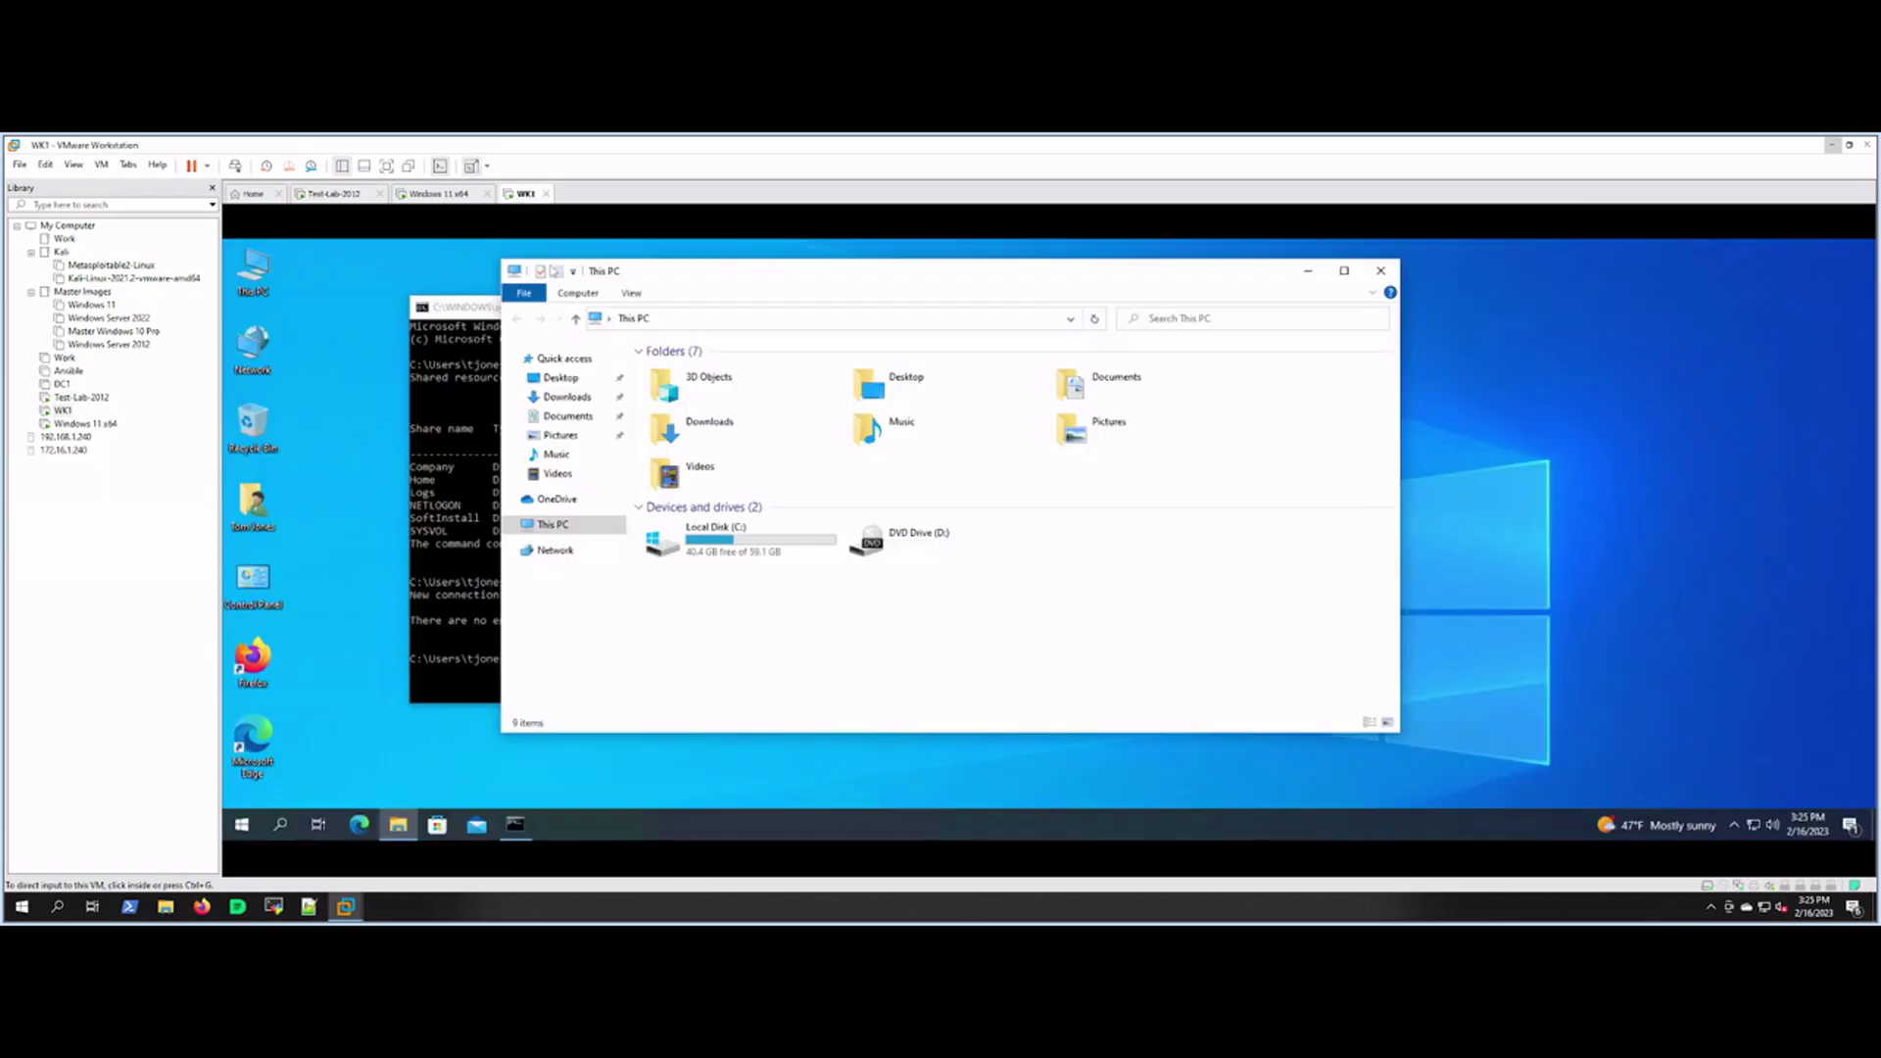
left_click(555, 550)
double_click(1070, 392)
right_click(881, 351)
left_click(921, 496)
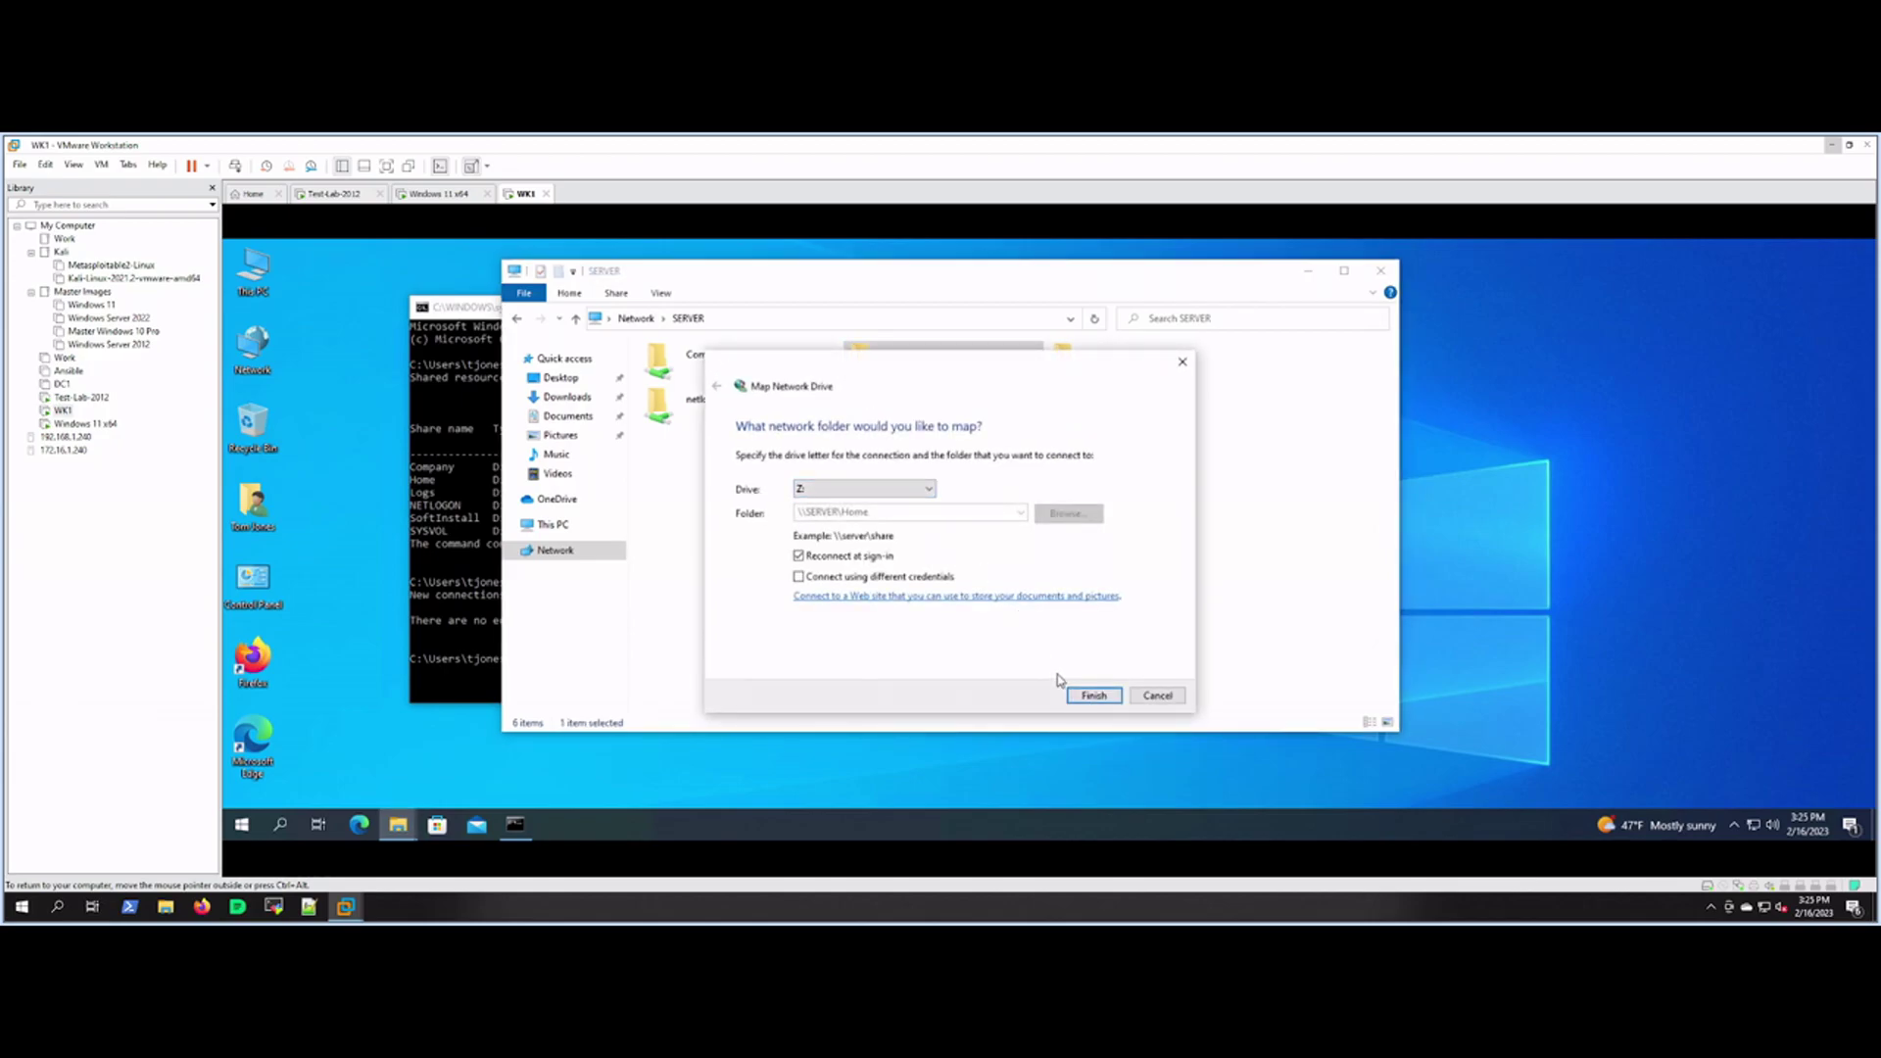
left_click(1091, 694)
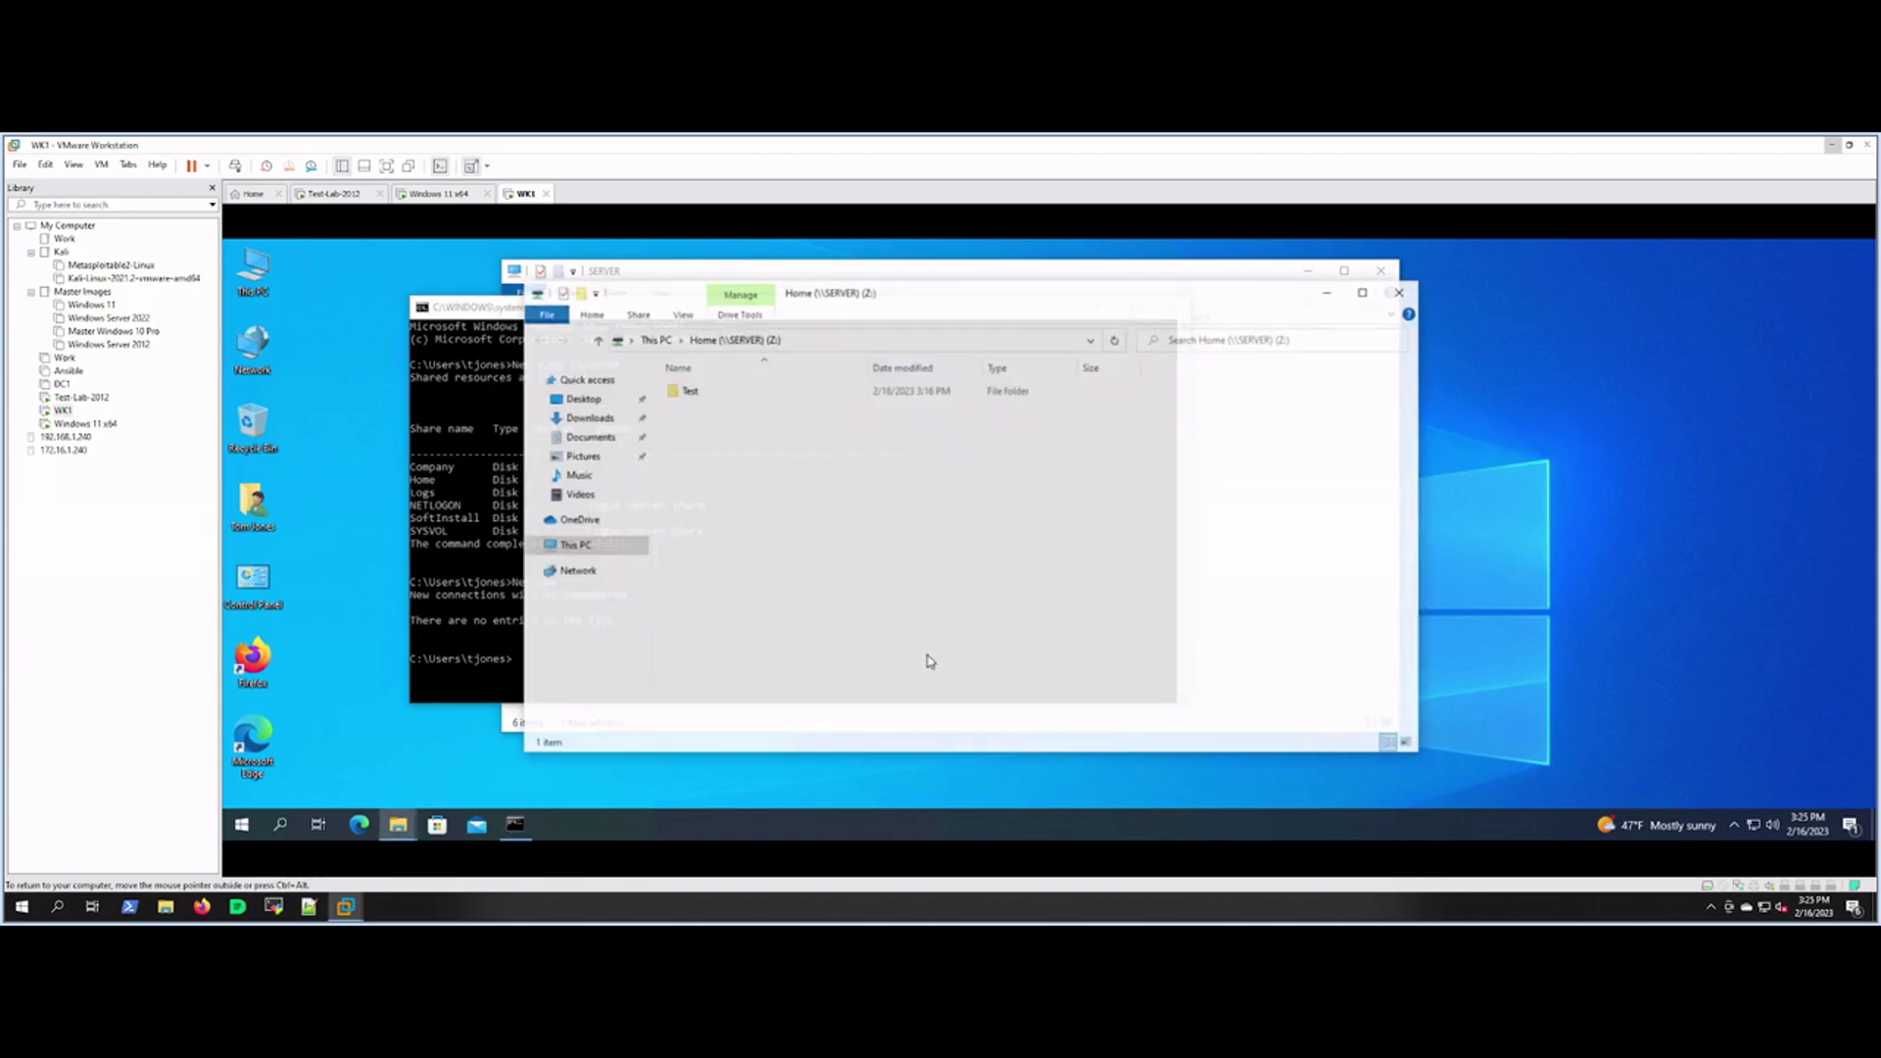
Step: Close the Z: window and rerun Net use to confirm Z: on \\SERVER\Home
left_click(1401, 291)
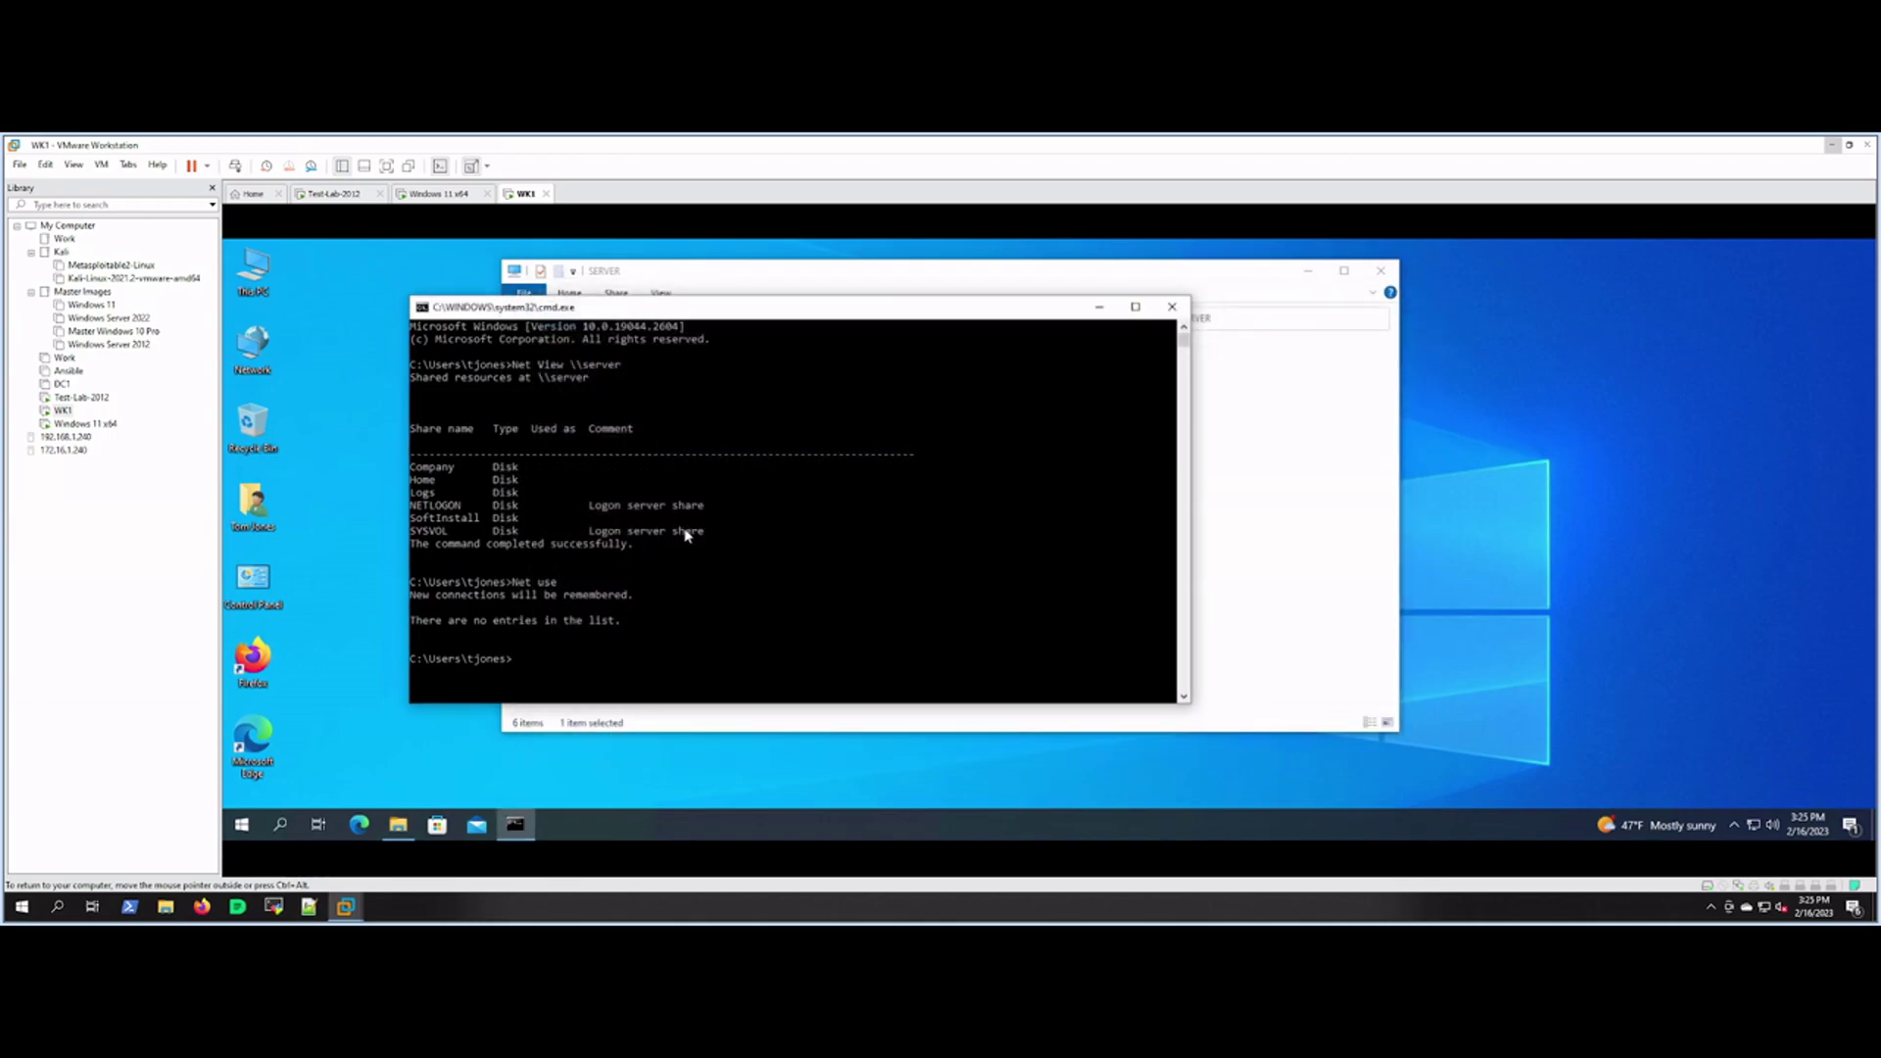
left_click(680, 546)
key("Up")
key("Return")
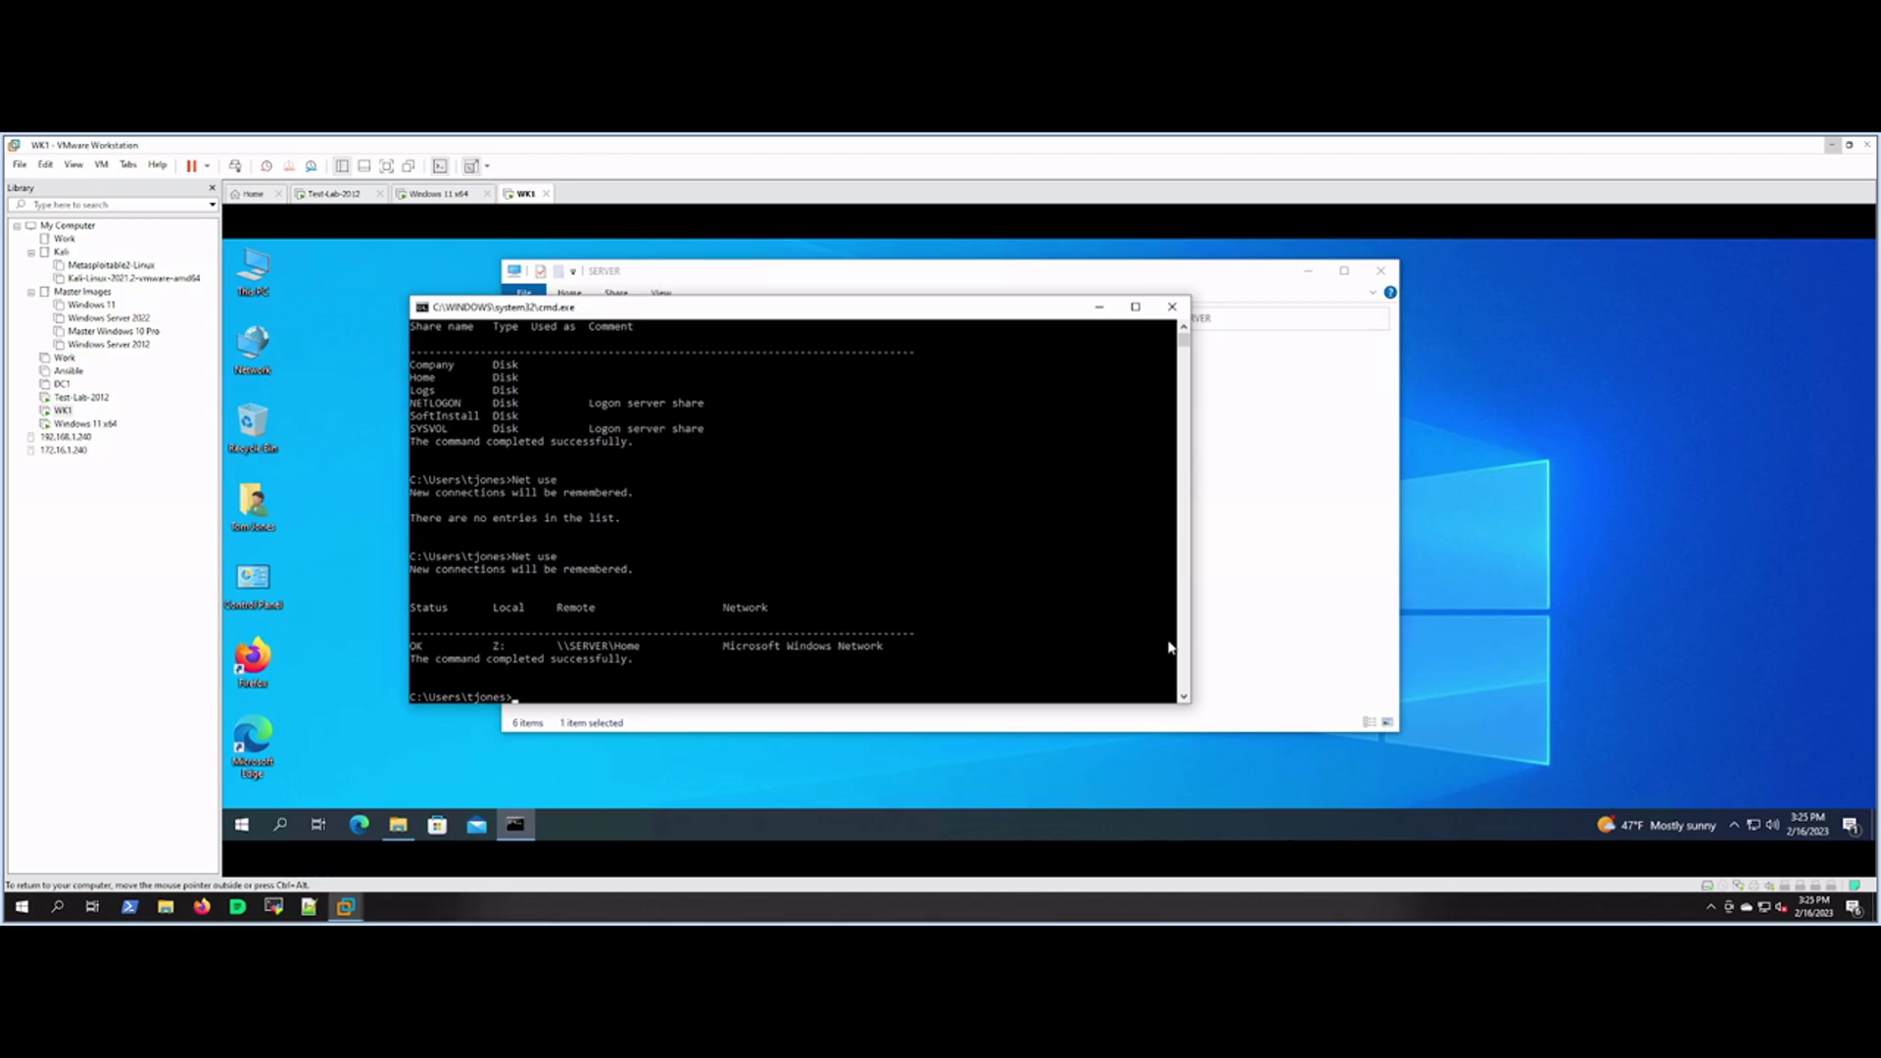
left_click(1274, 643)
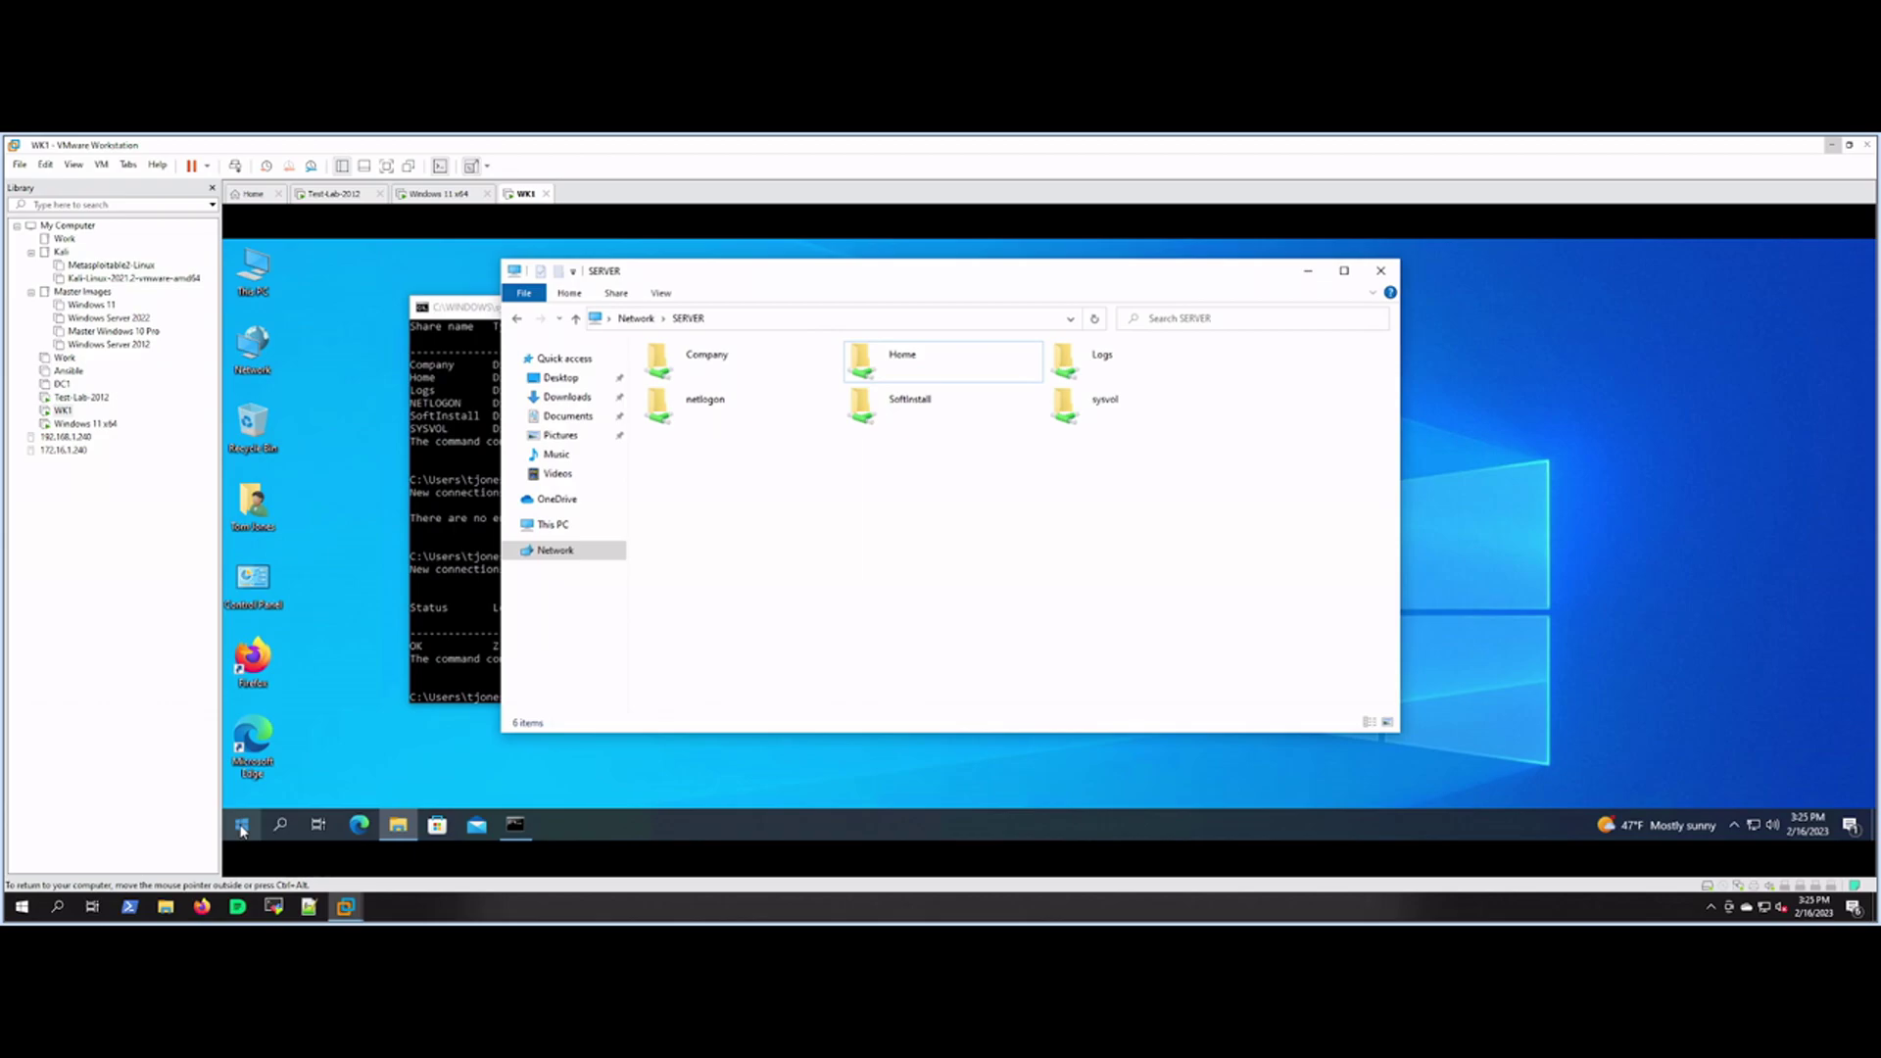
Step: Close the SERVER File Explorer window and then the Command Prompt window
left_click(436, 610)
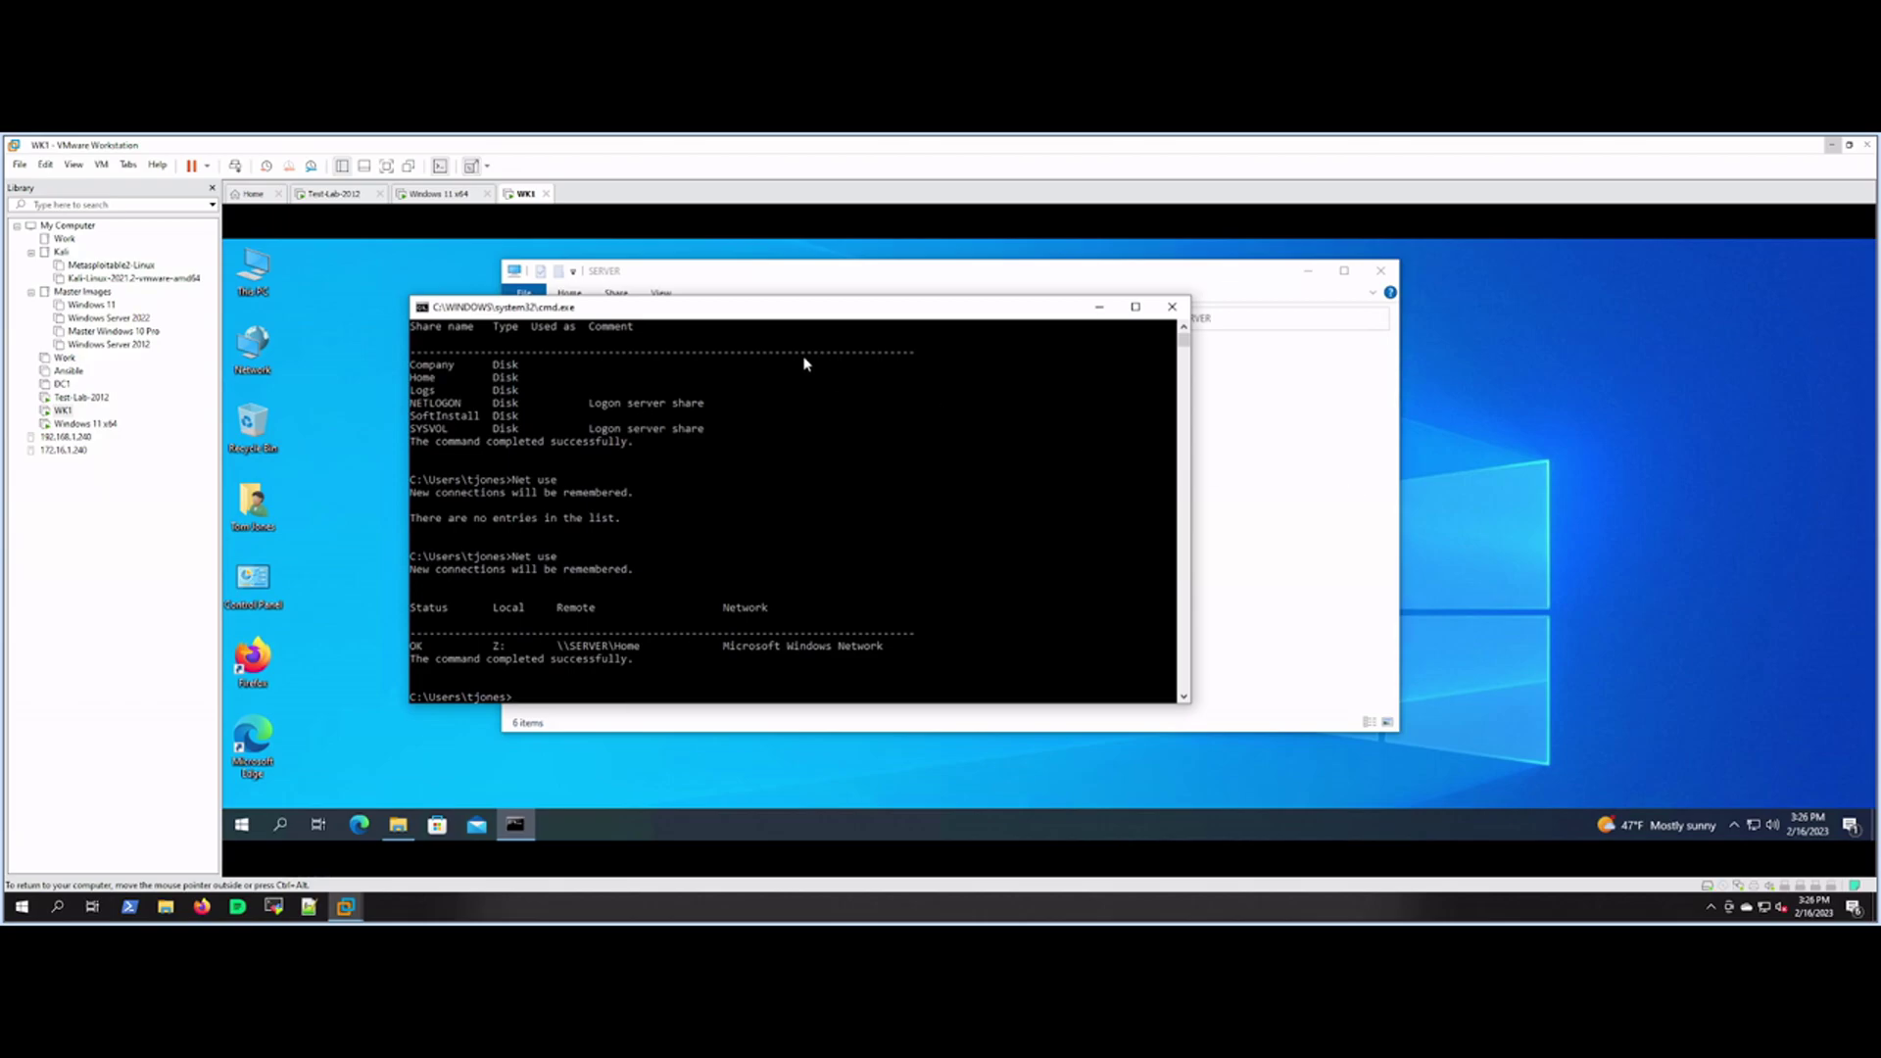
left_click_drag(779, 317, 737, 323)
left_click(751, 273)
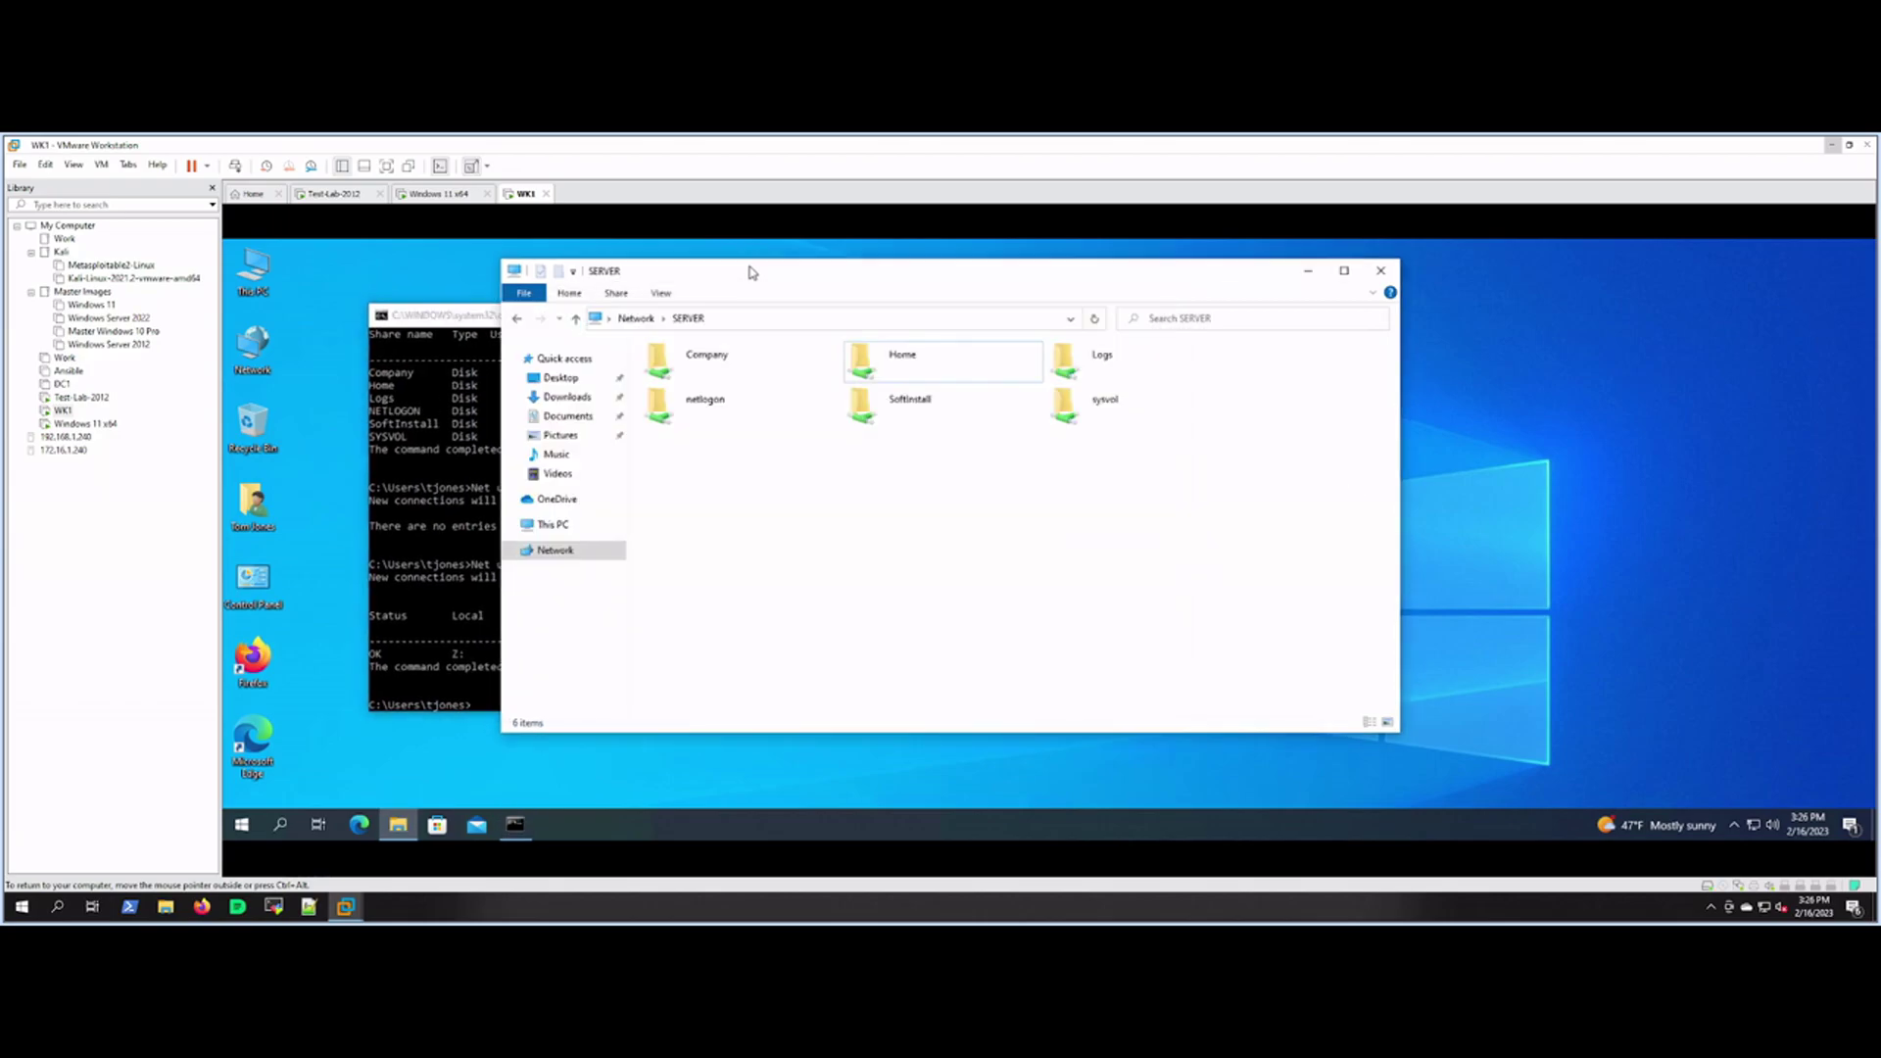
left_click(1389, 275)
left_click_drag(1012, 318, 1055, 318)
left_click(1159, 318)
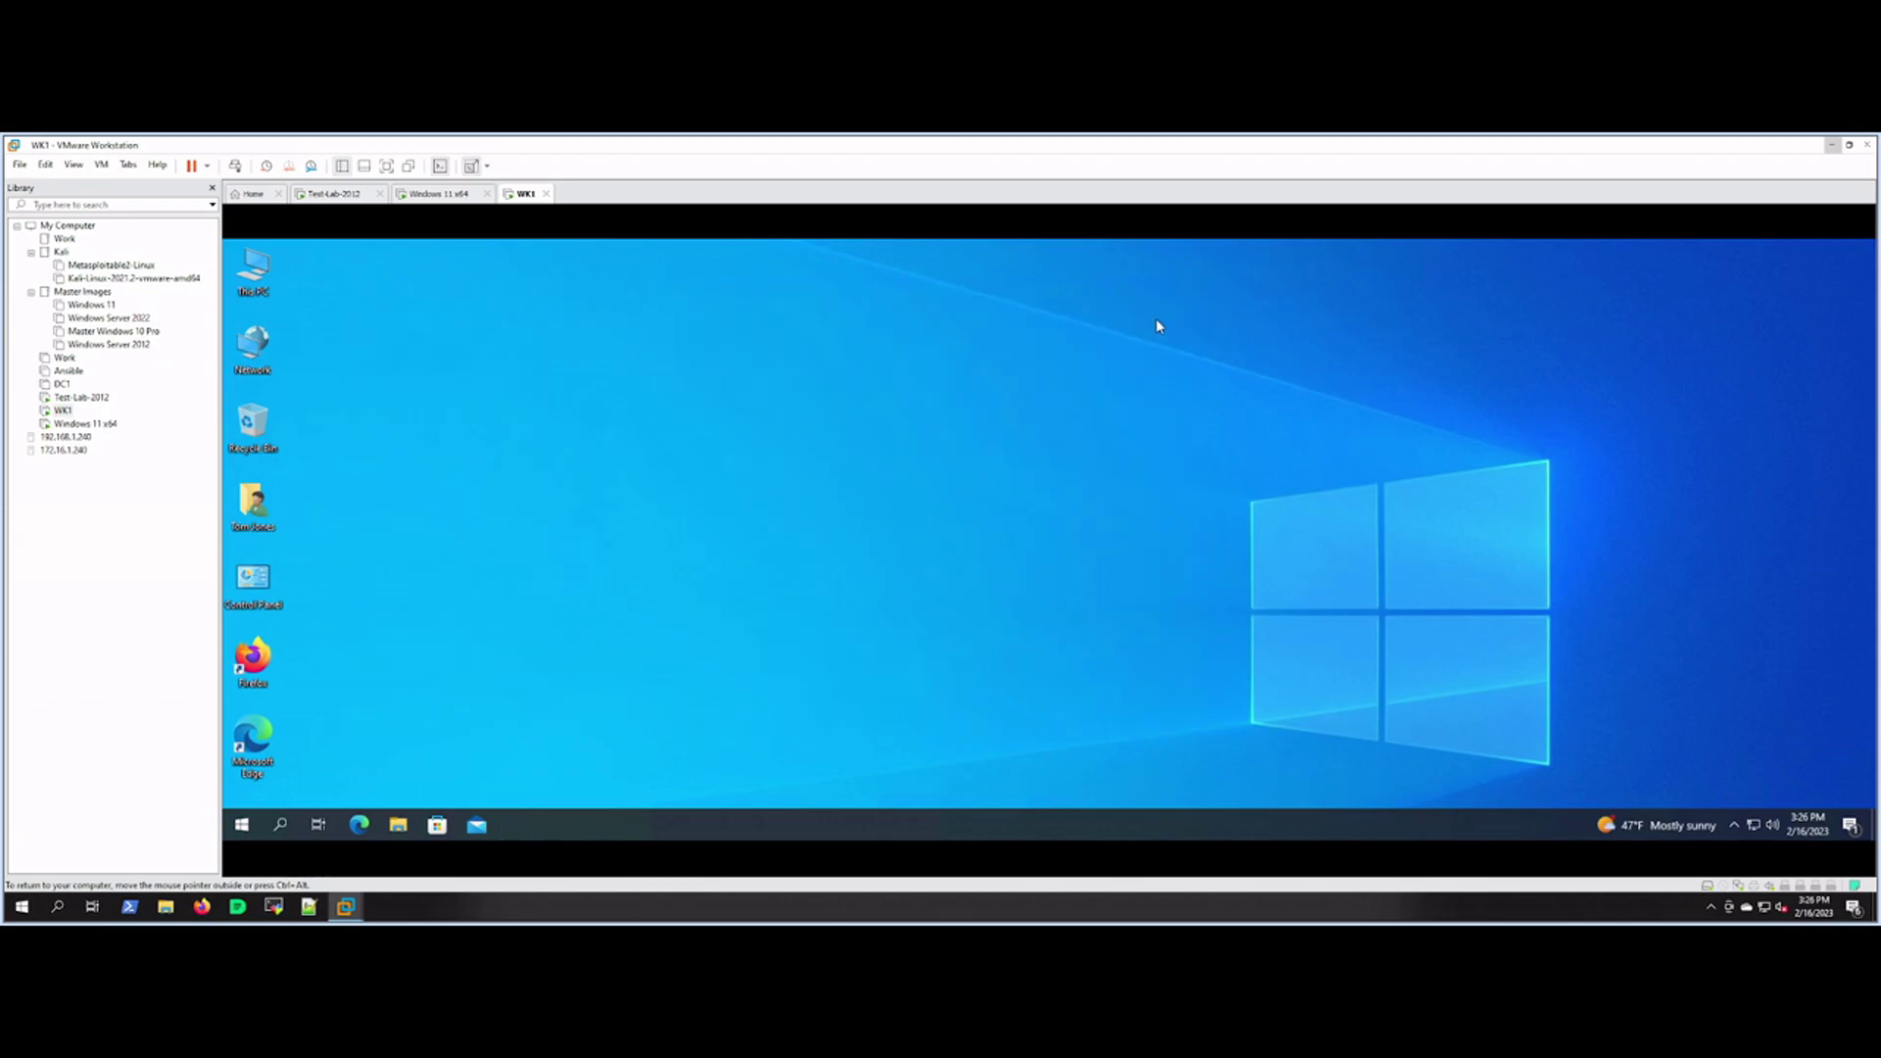